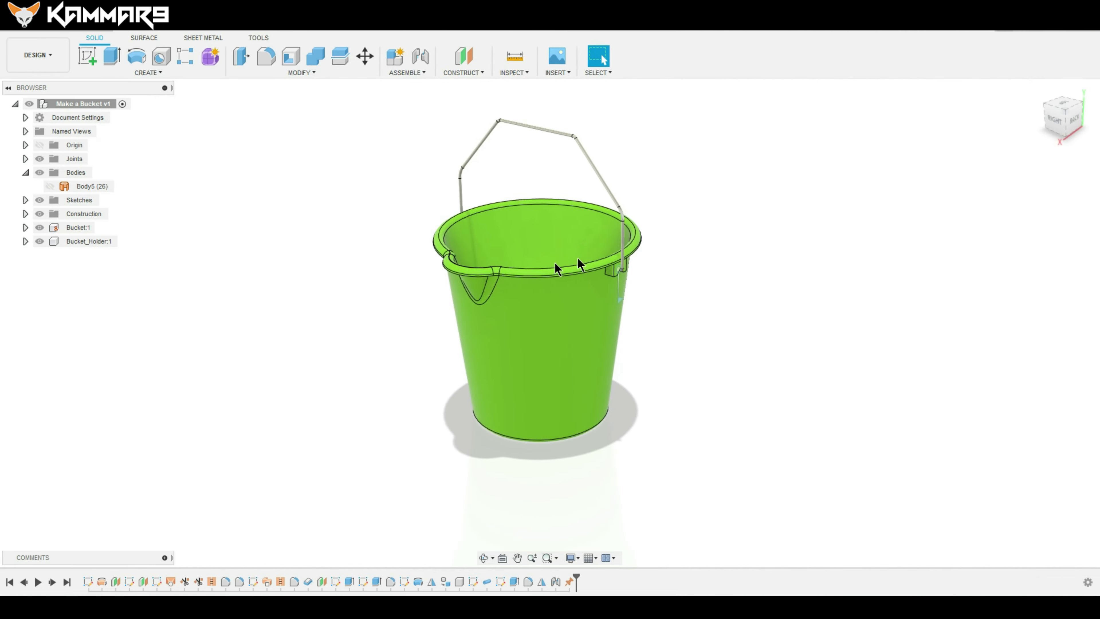
Orbit the finished bucket and select the Bucket:1 and Bucket_Holder:1 components
mouse_move(606, 277)
shift+middle_down()
mouse_move(657, 279)
mouse_move(607, 247)
shift+middle_up()
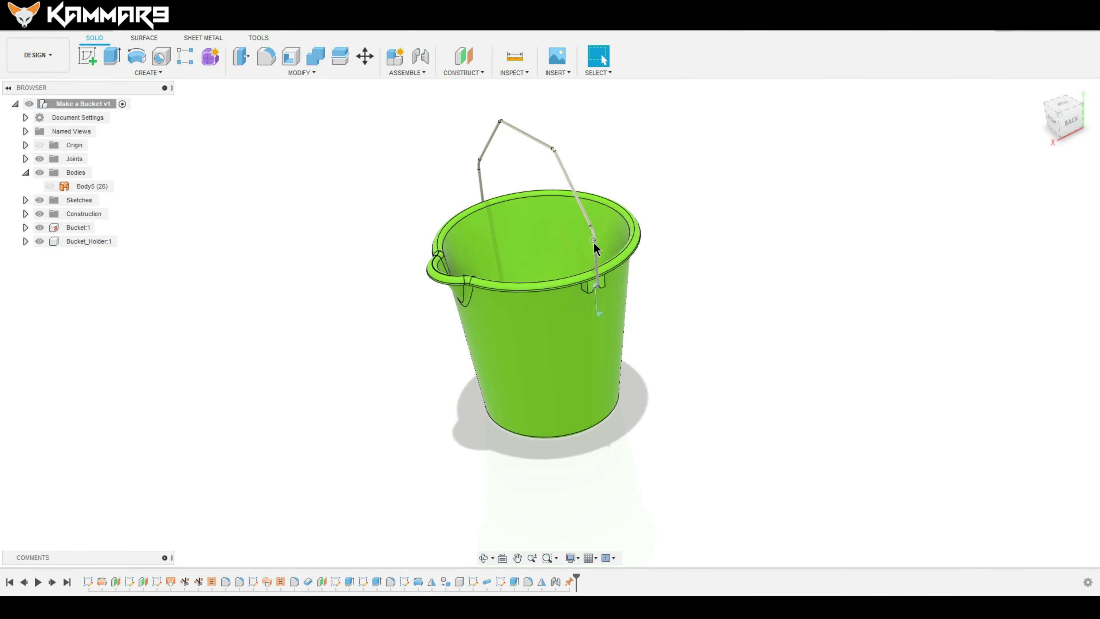
drag(594, 242, 552, 278)
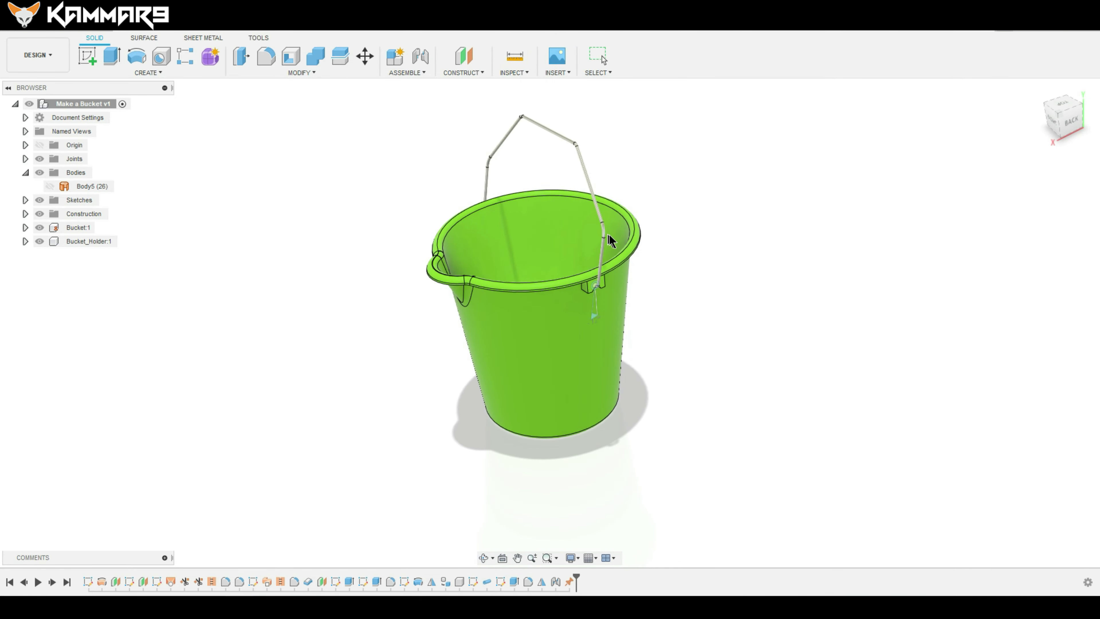
click(69, 228)
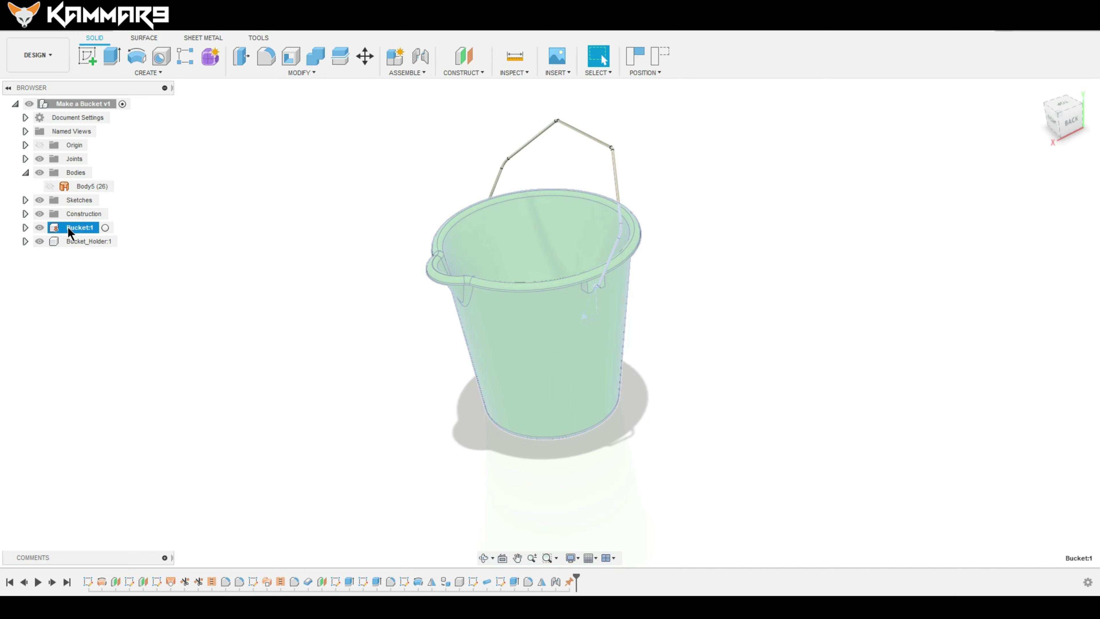
click(74, 241)
click(153, 334)
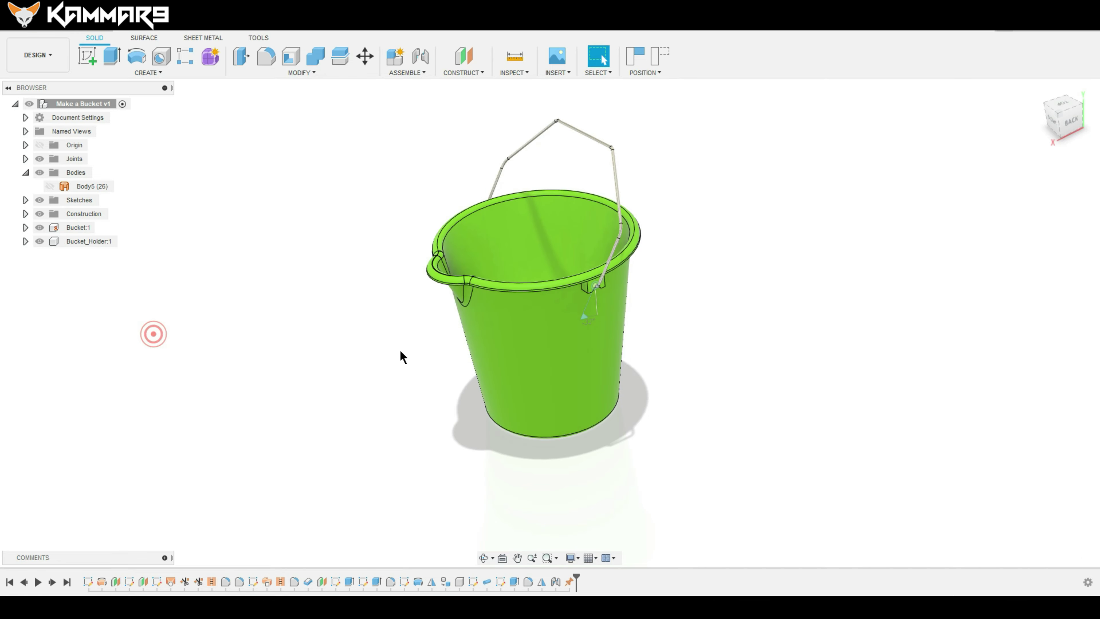
Orbit the bucket tilted then upright again, and open the File menu
mouse_move(400, 355)
shift+middle_down()
mouse_move(594, 339)
mouse_move(481, 339)
mouse_move(498, 305)
shift+middle_up()
mouse_move(498, 304)
mouse_down()
mouse_move(518, 266)
mouse_move(437, 356)
mouse_up()
key(Escape)
click(360, 368)
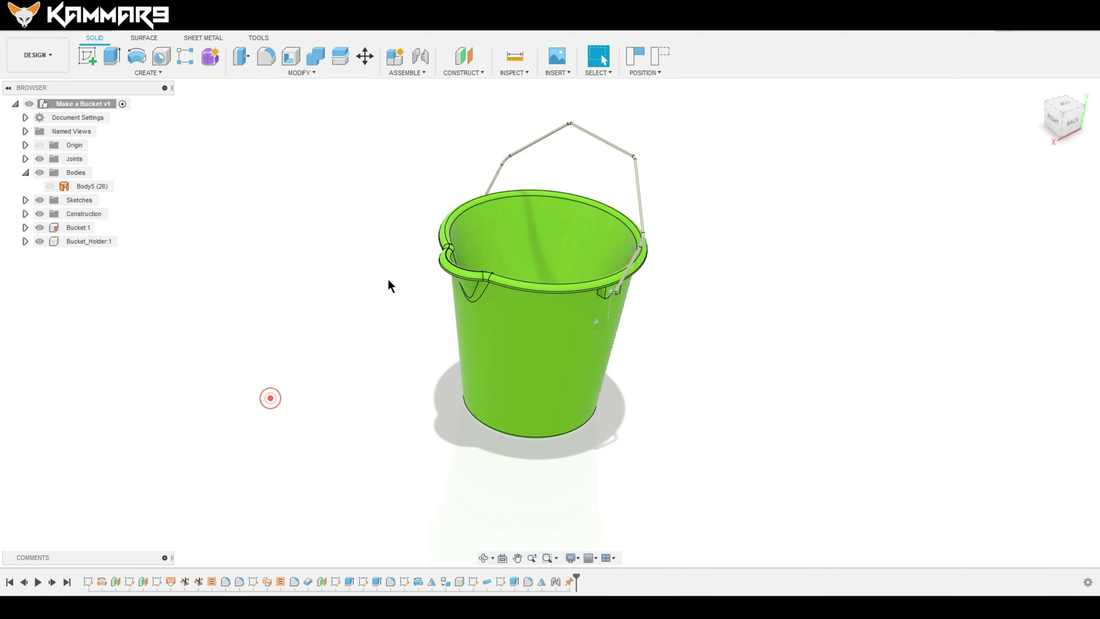
click(35, 35)
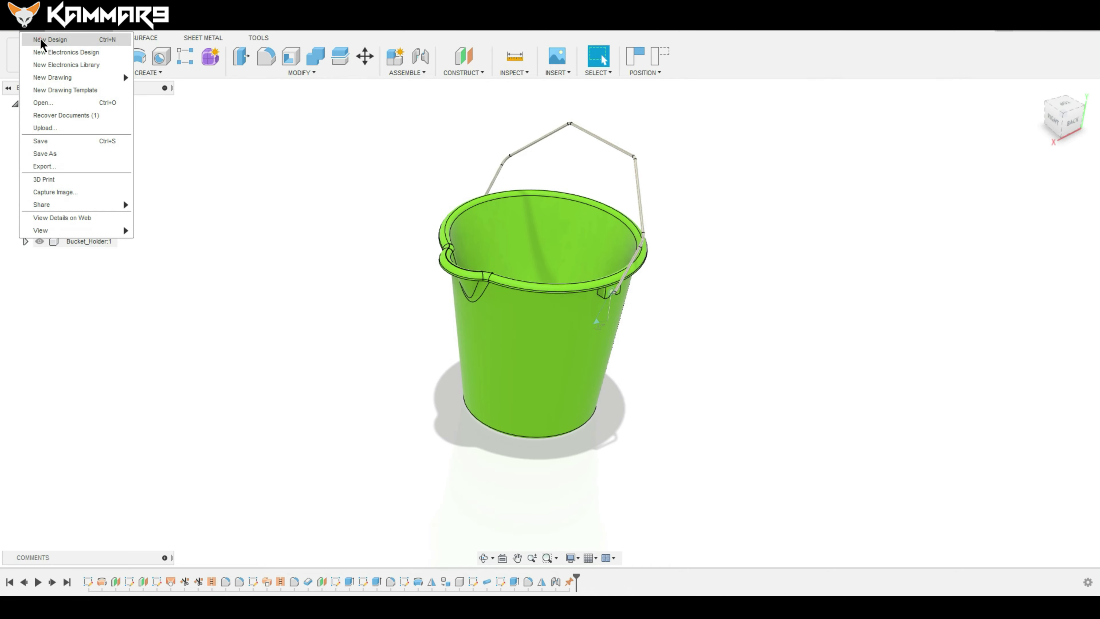
Start a new design with a sketch on the front XY plane
click(40, 40)
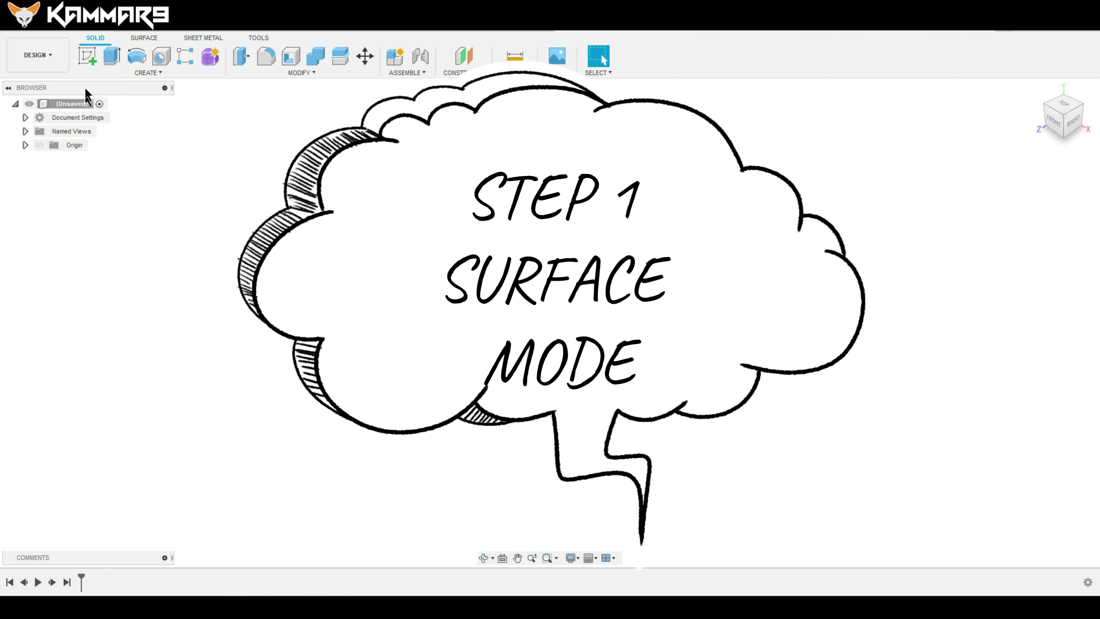
click(87, 56)
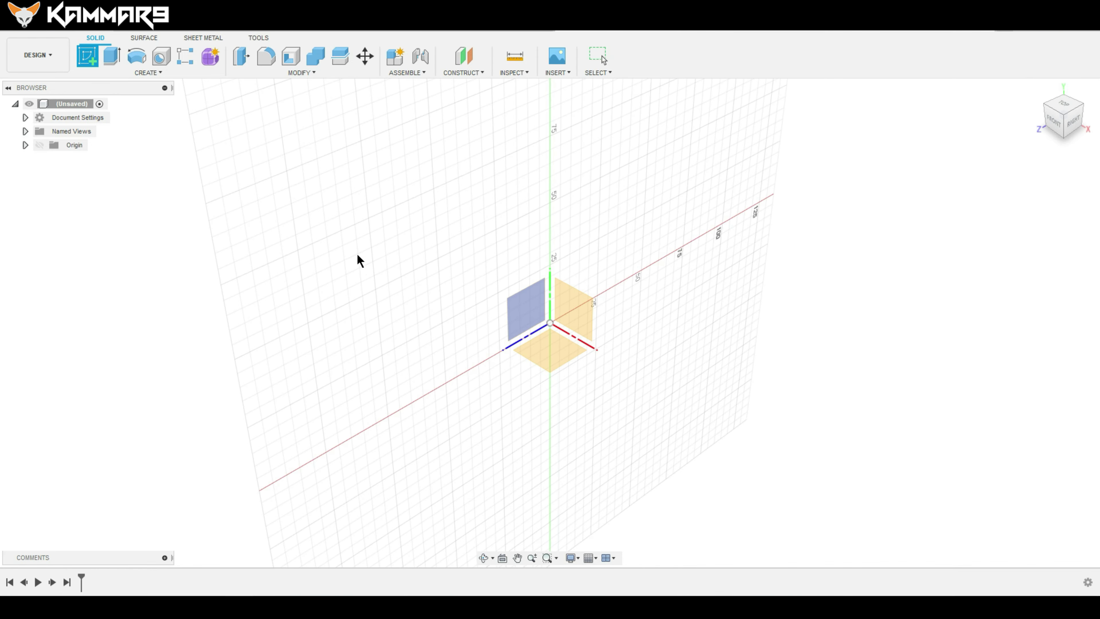
click(573, 311)
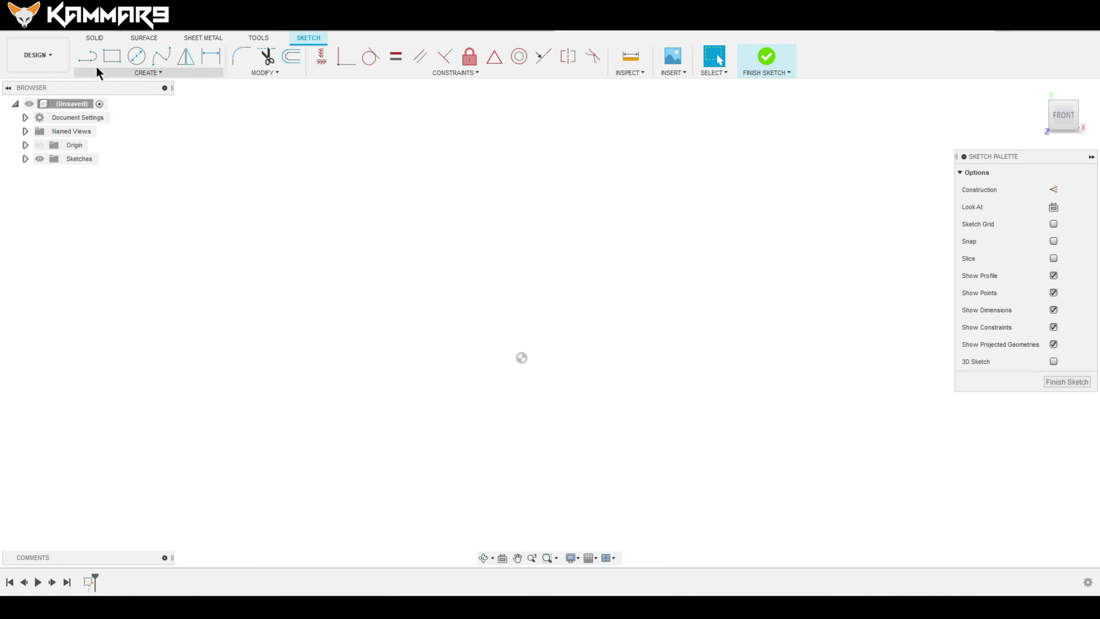
Draw the base line from the origin and a slanted wall line rising from it
click(84, 56)
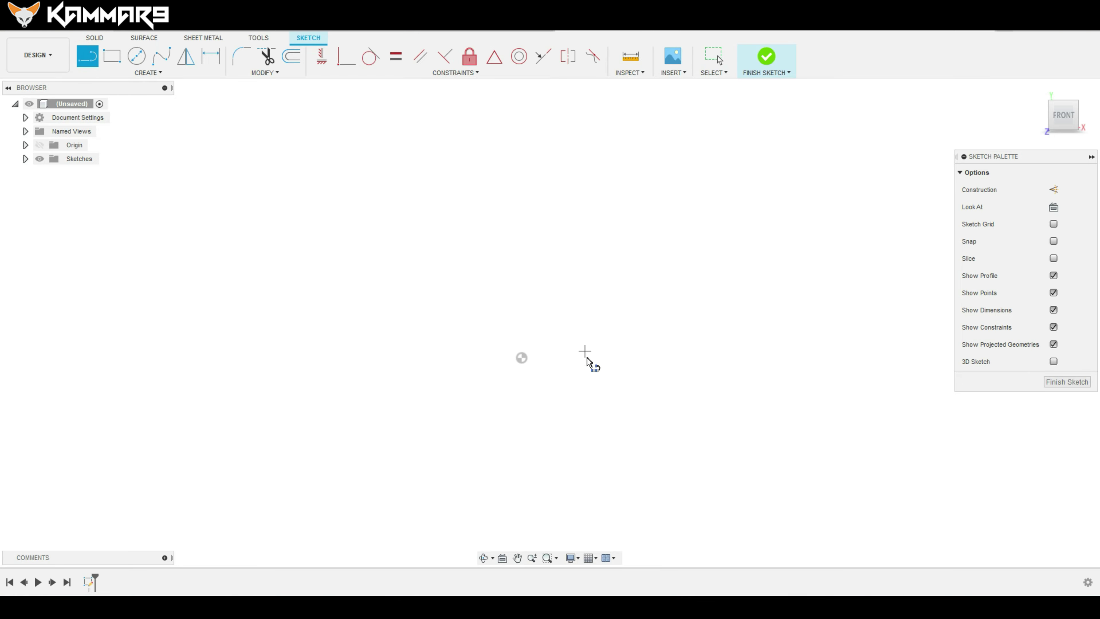
click(521, 357)
drag(633, 357, 676, 162)
key(Escape)
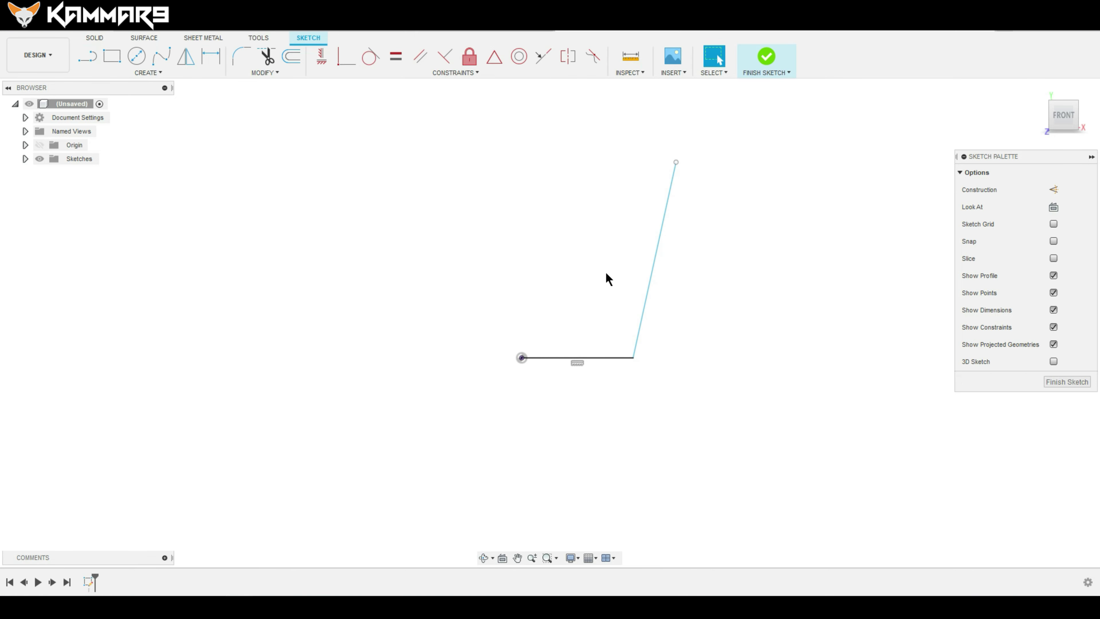
scroll(606, 274, up, 1)
Dimension the base line 75 mm and the wall height 210 mm
key(d)
click(606, 367)
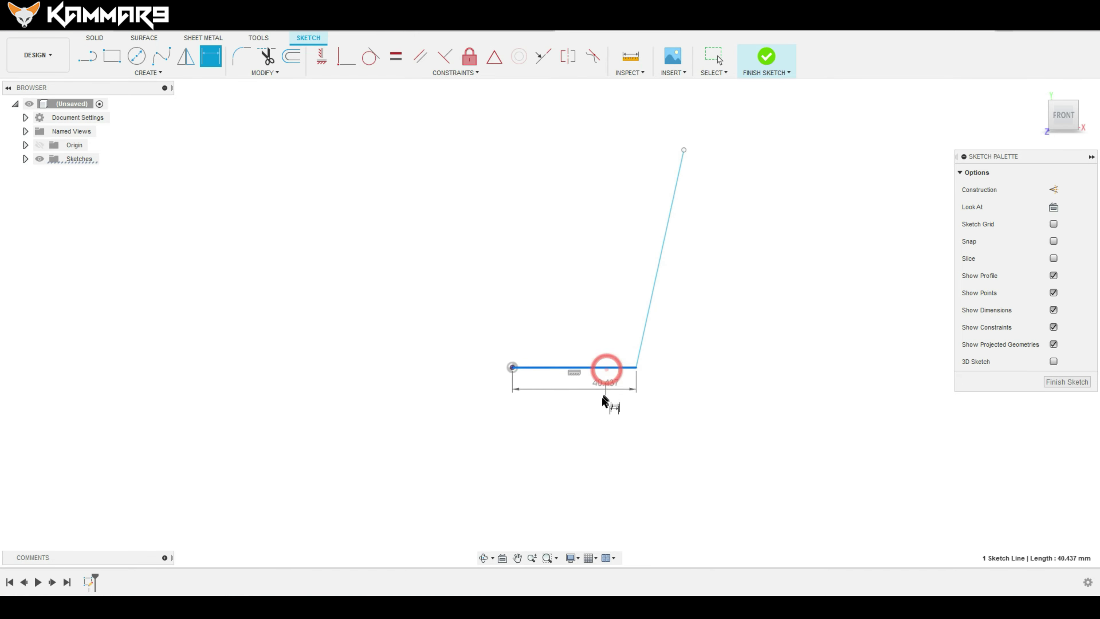
click(597, 407)
text(75)
key(Return)
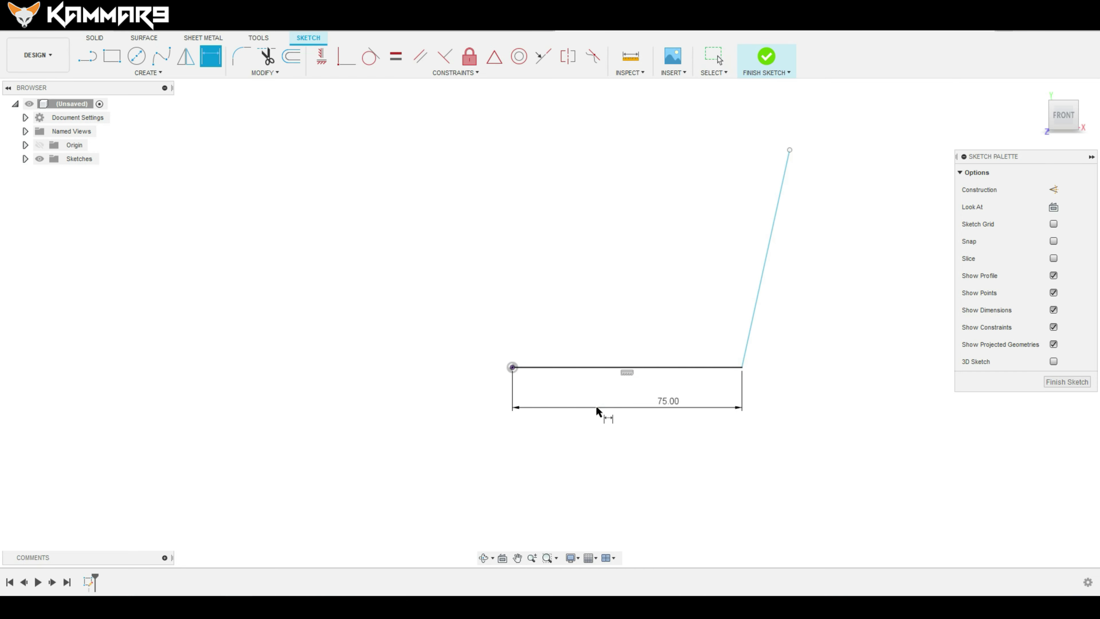
click(754, 298)
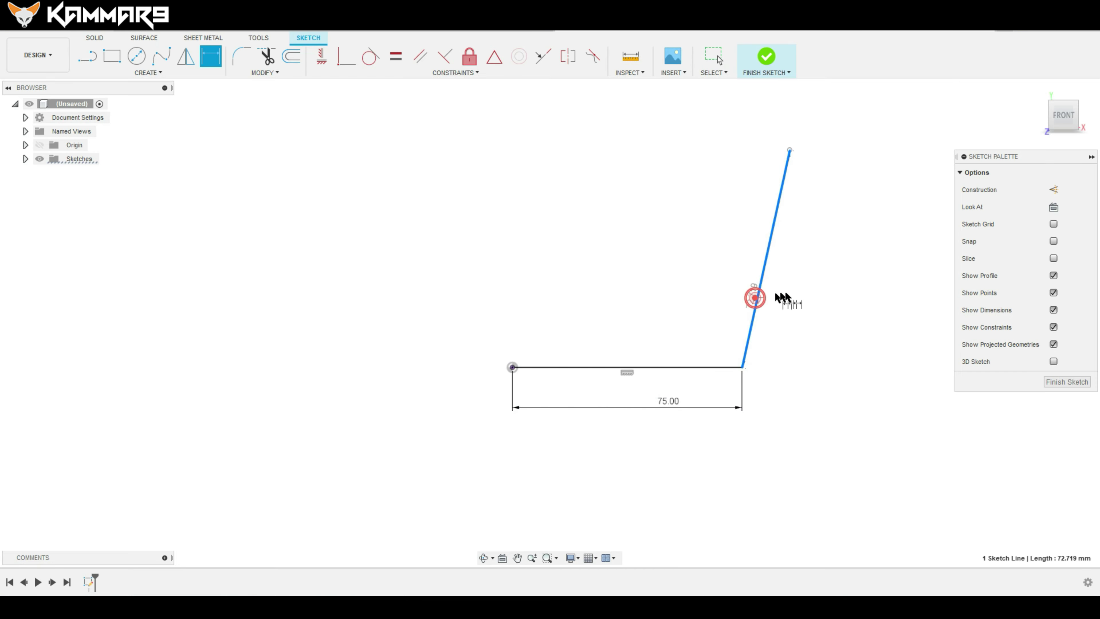
click(871, 290)
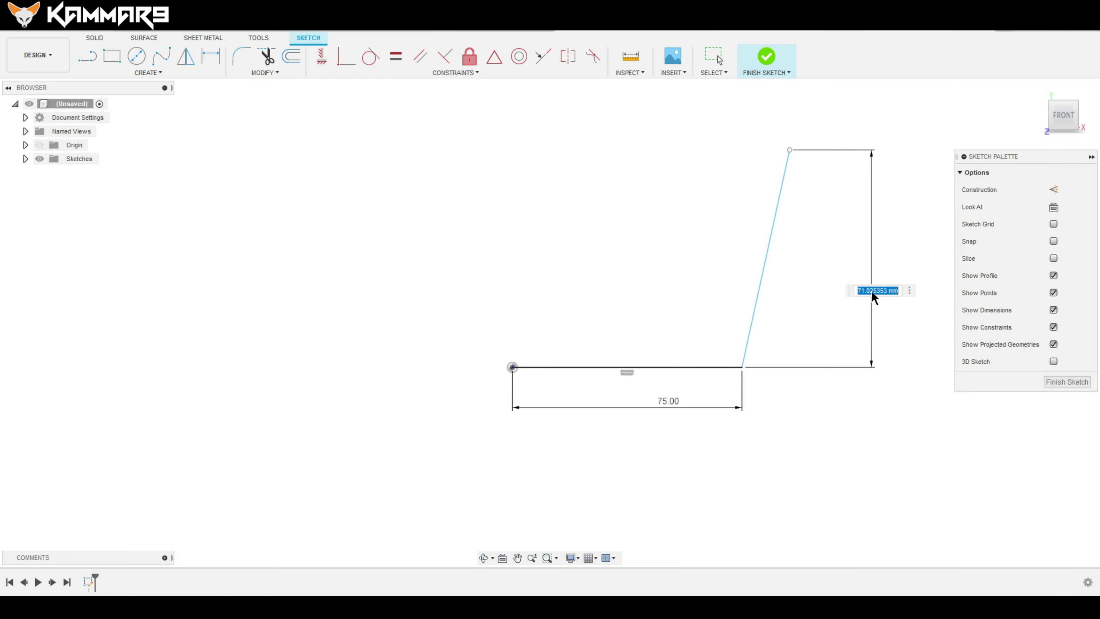
text(210)
key(Return)
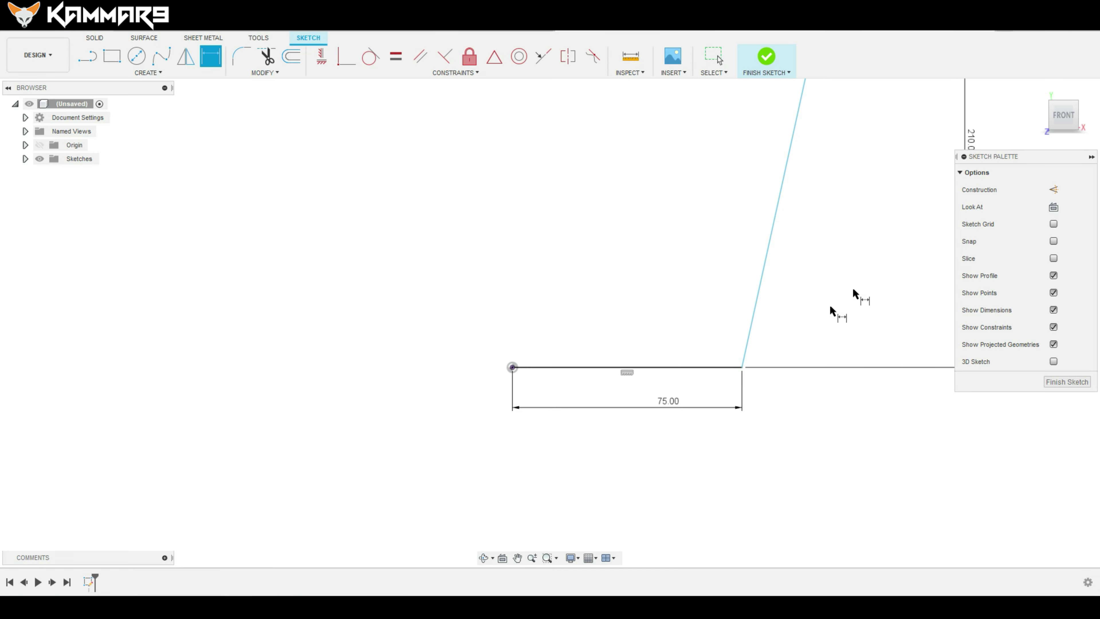
Dimension the top width 100 mm from the origin and finish the sketch
click(791, 141)
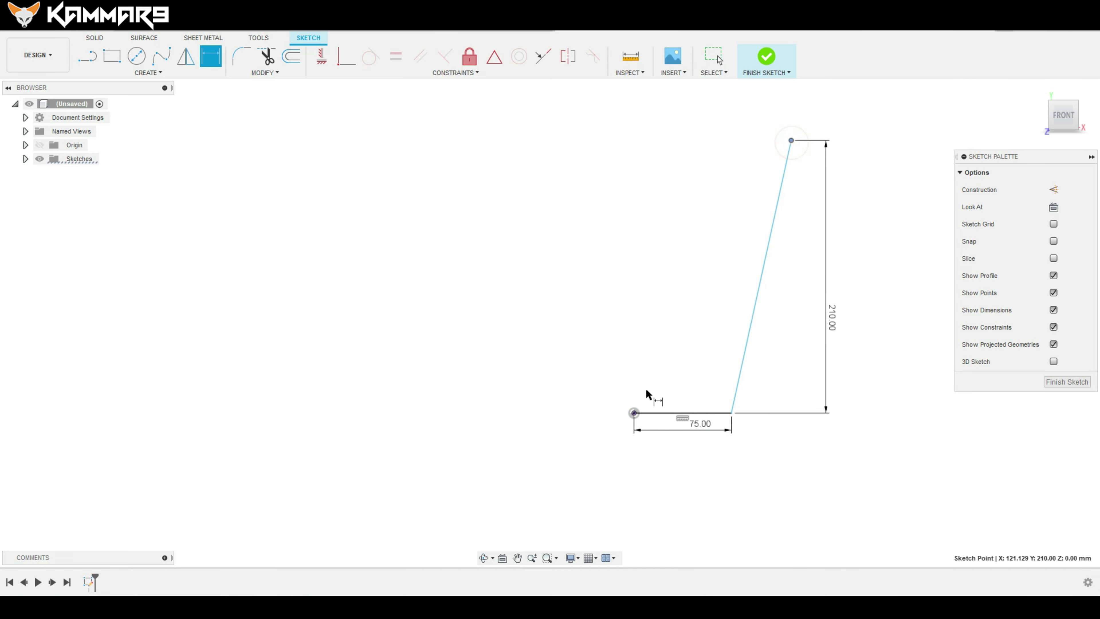
click(634, 413)
click(738, 105)
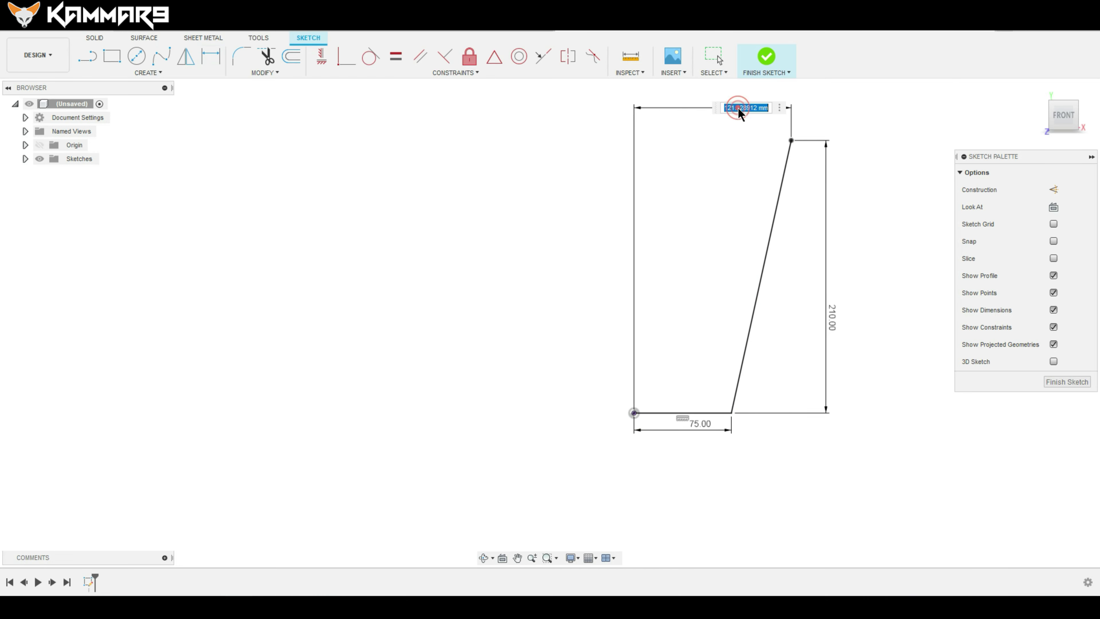
text(100)
key(Return)
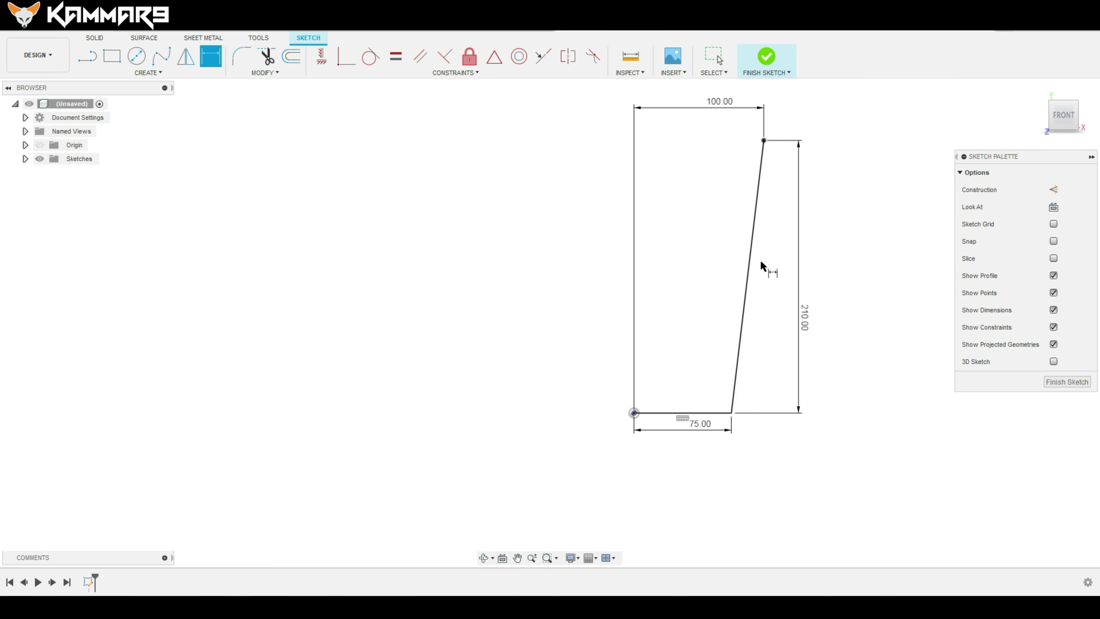
click(1055, 384)
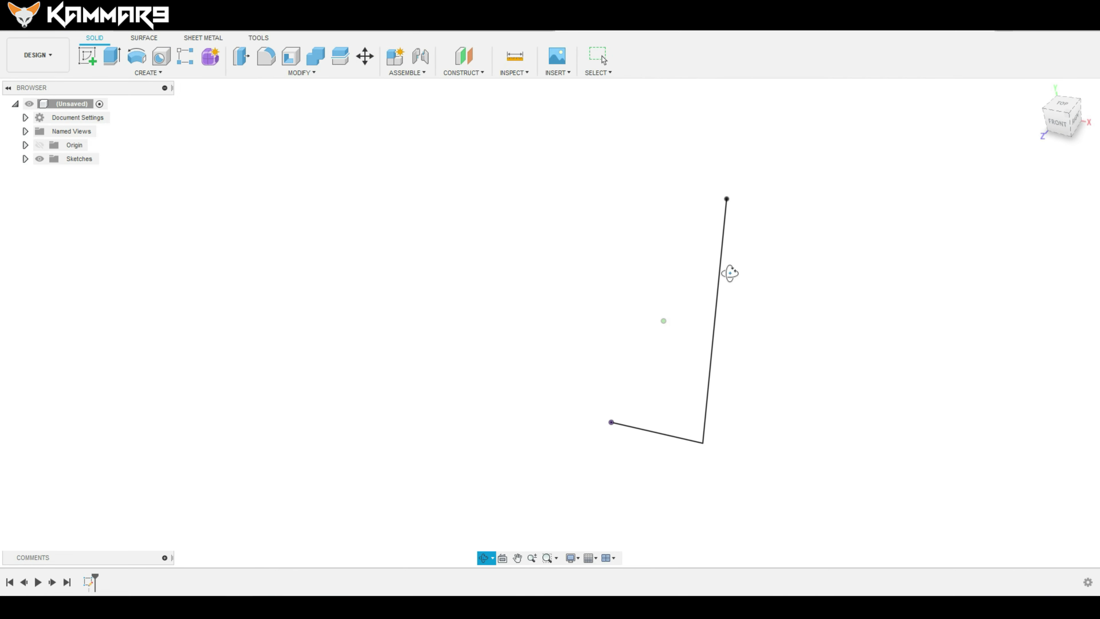
Revolve the profile 360° around the vertical axis into surface Body1 and inspect the cup
shift+middle_drag(712, 271, 735, 275)
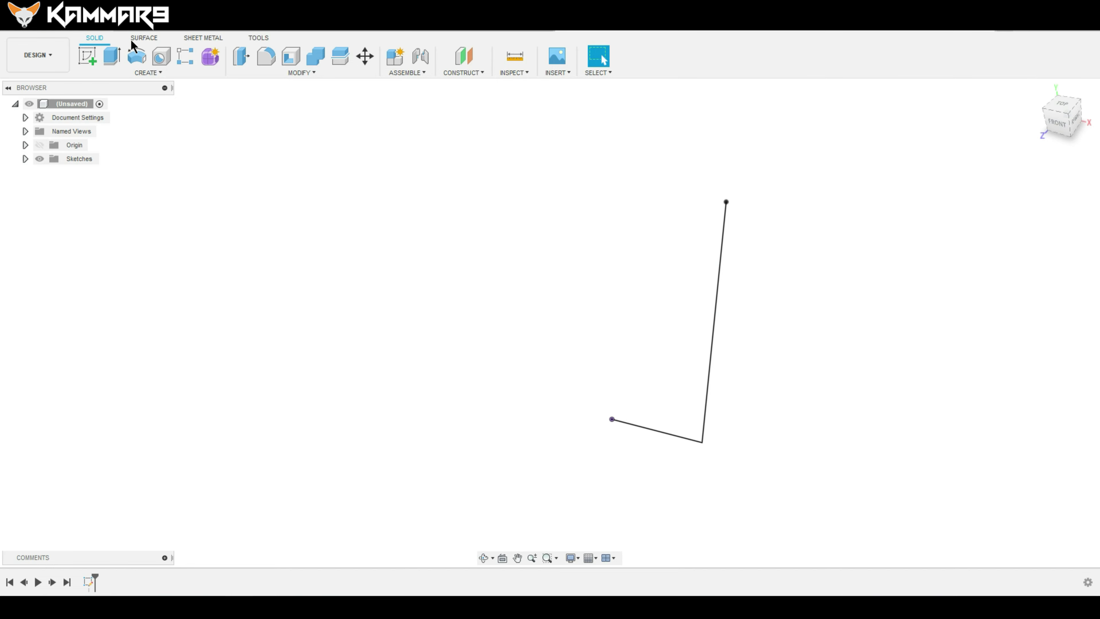
click(145, 38)
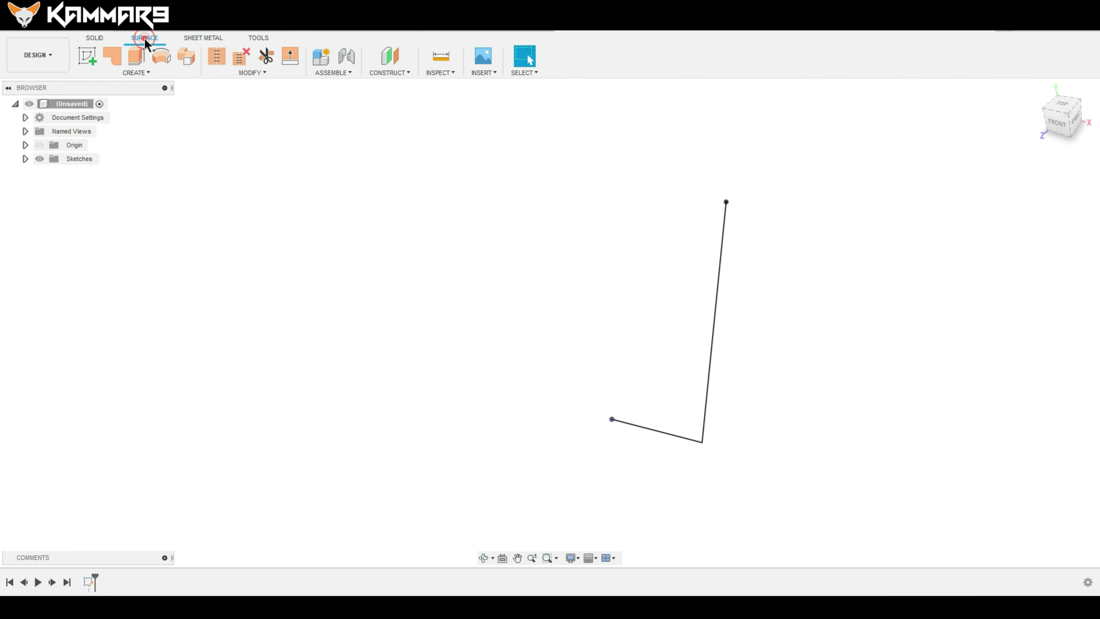
click(161, 56)
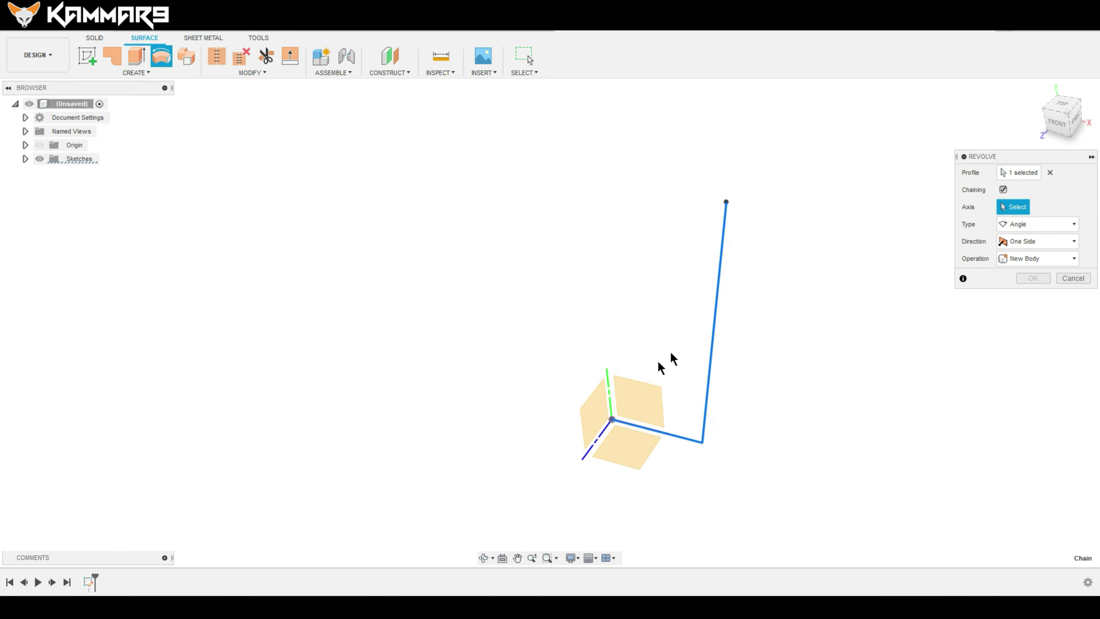
click(608, 392)
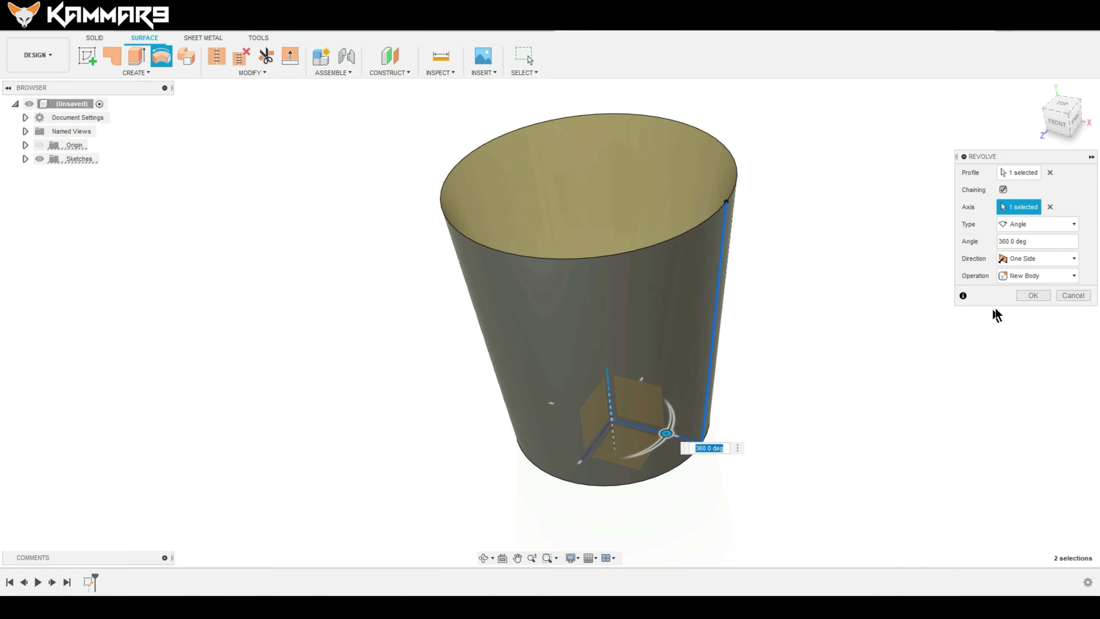
click(1033, 296)
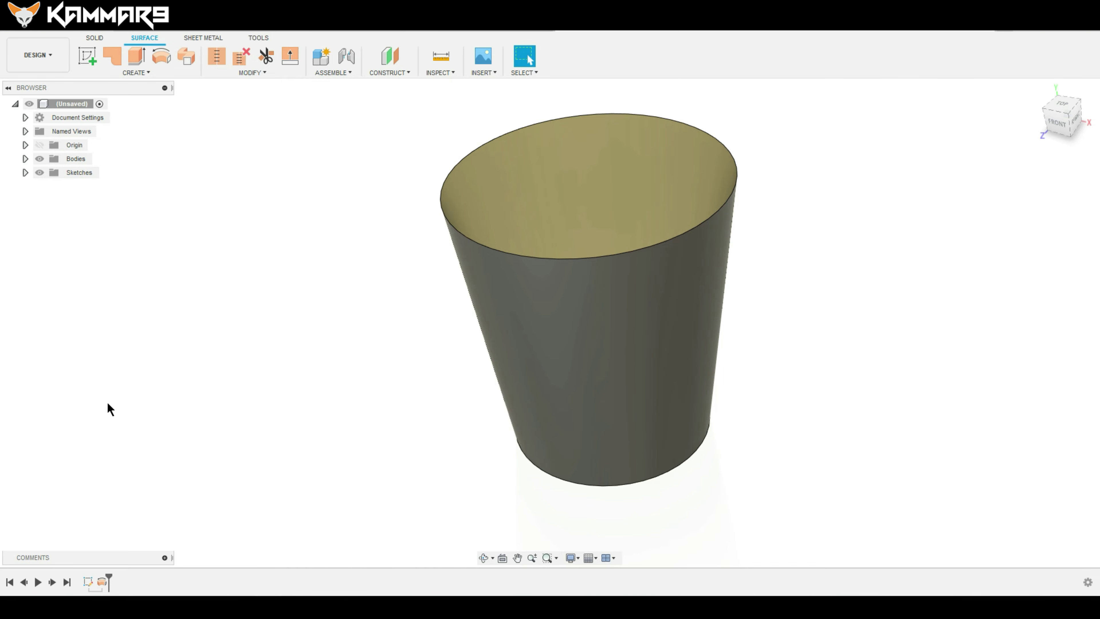
mouse_move(736, 369)
shift+middle_down()
mouse_move(737, 388)
mouse_move(741, 344)
mouse_move(719, 400)
shift+middle_up()
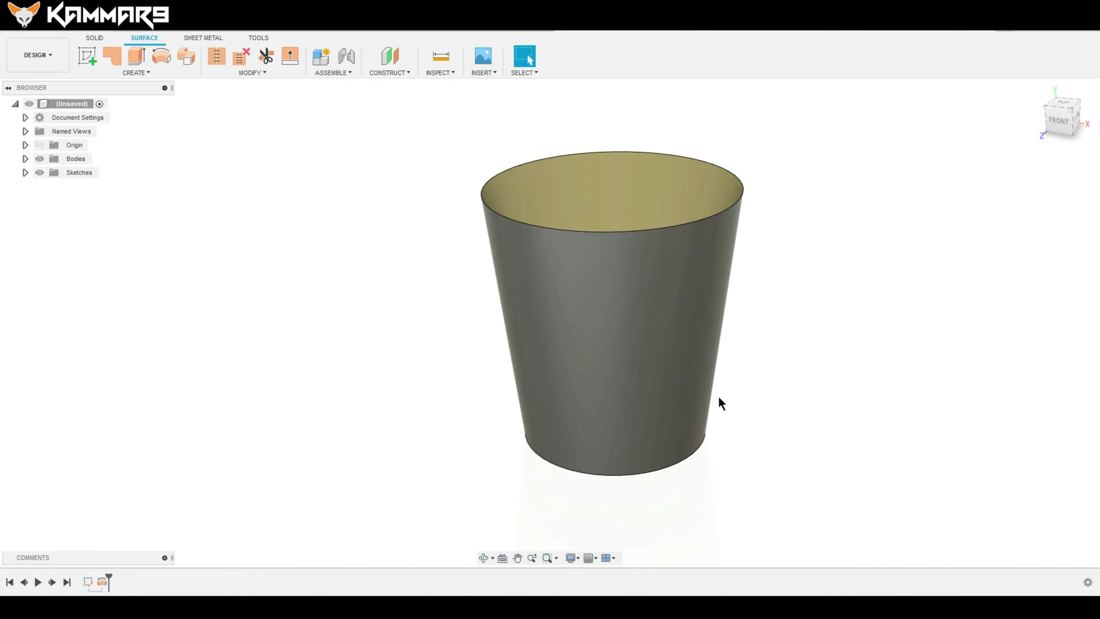
click(26, 158)
scroll(407, 315, down, 2)
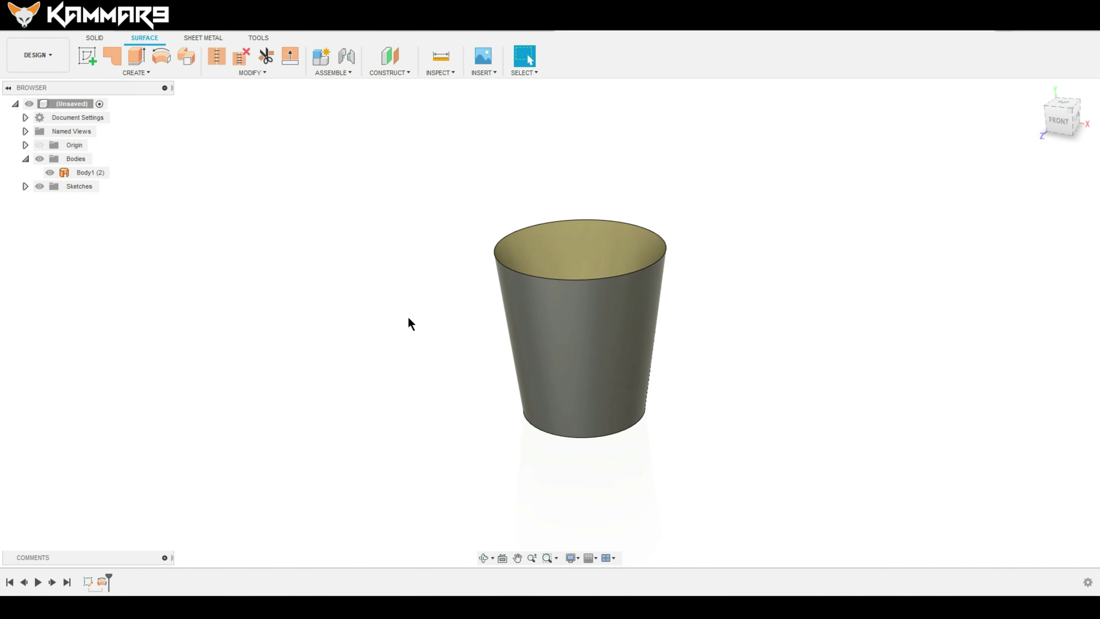
mouse_move(408, 319)
shift+middle_down()
mouse_move(498, 290)
mouse_move(398, 202)
shift+middle_up()
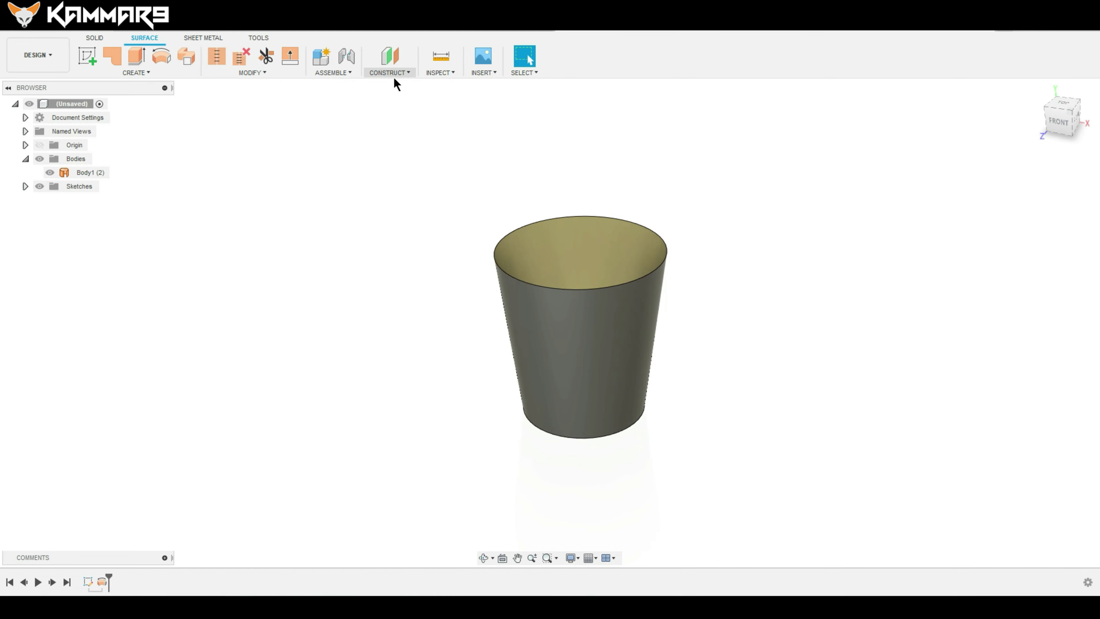
Create Plane1 offset 210 mm up from the XZ plane at the rim, and select it
click(395, 60)
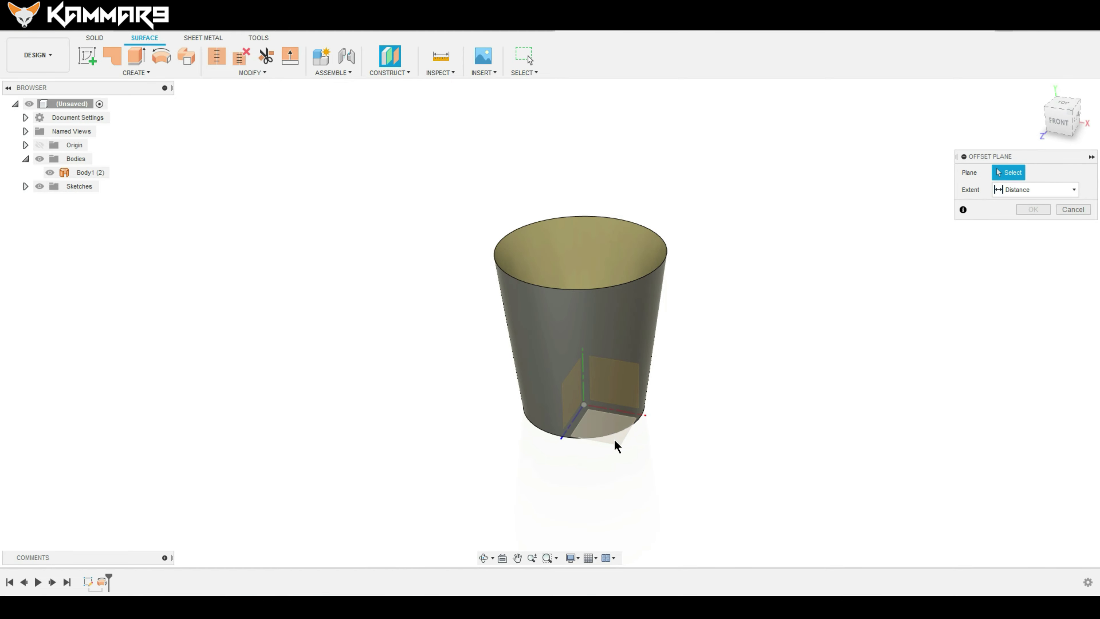
click(606, 433)
drag(592, 405, 605, 313)
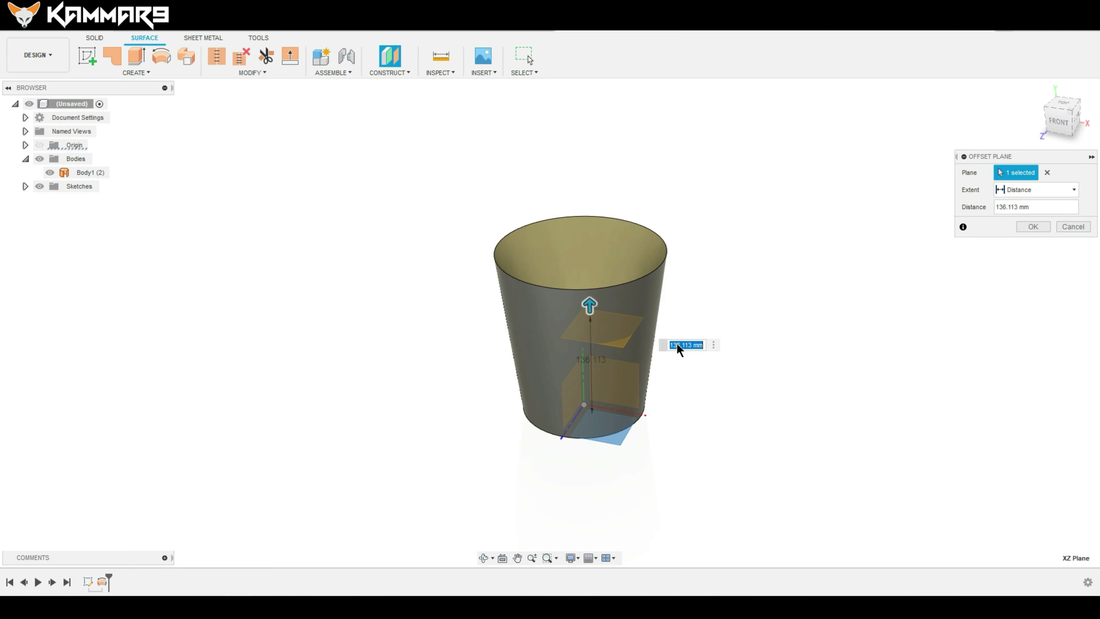
text(210)
key(Return)
click(1030, 229)
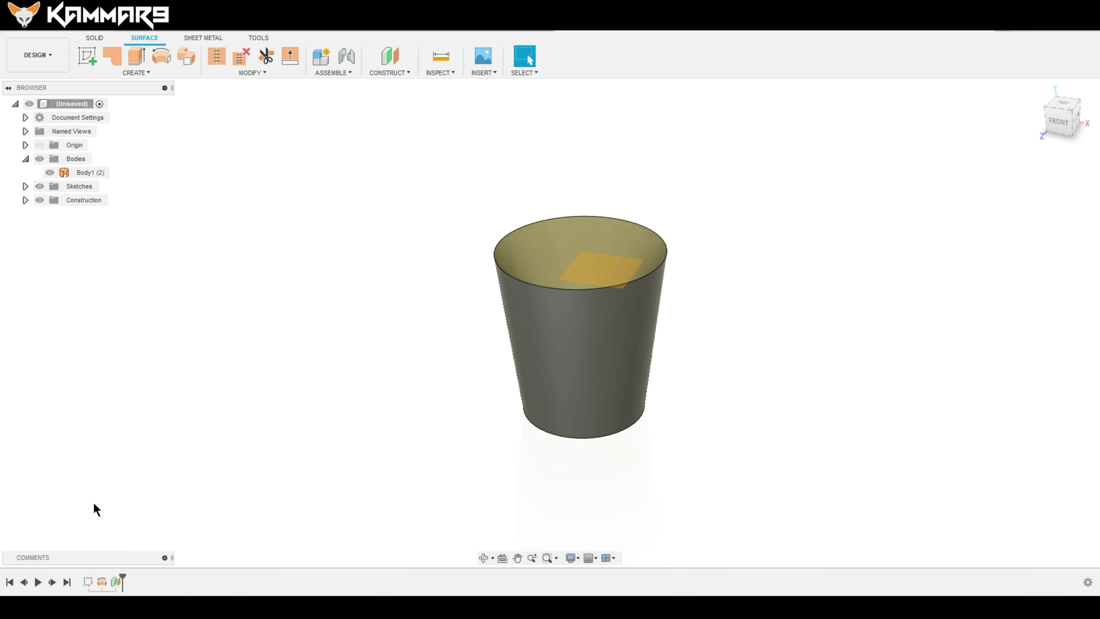
shift+middle_drag(728, 313, 681, 300)
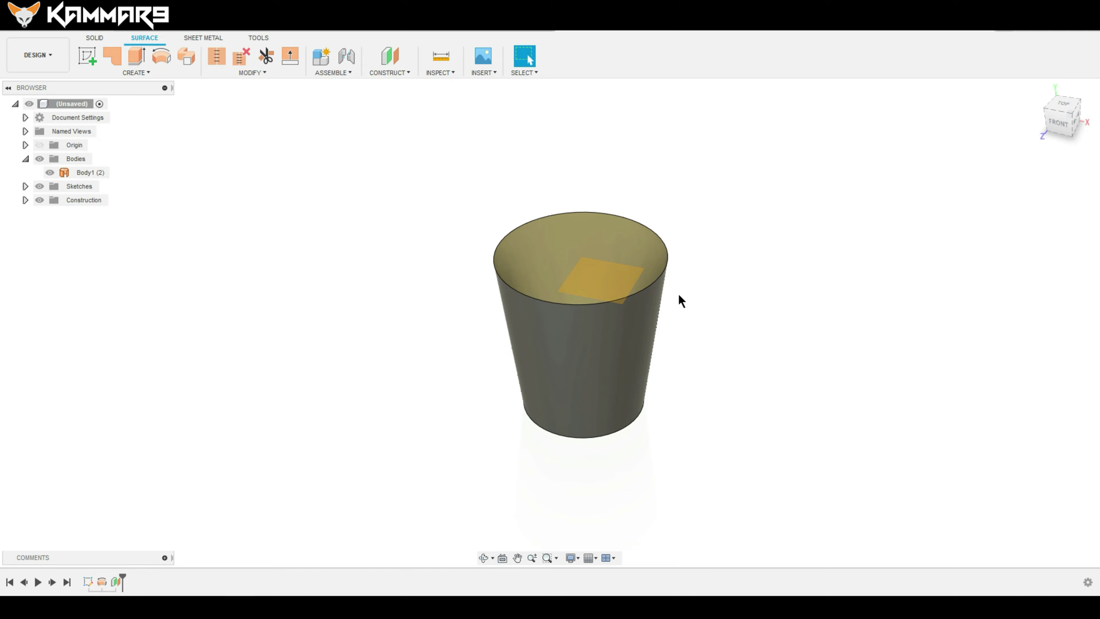
click(615, 280)
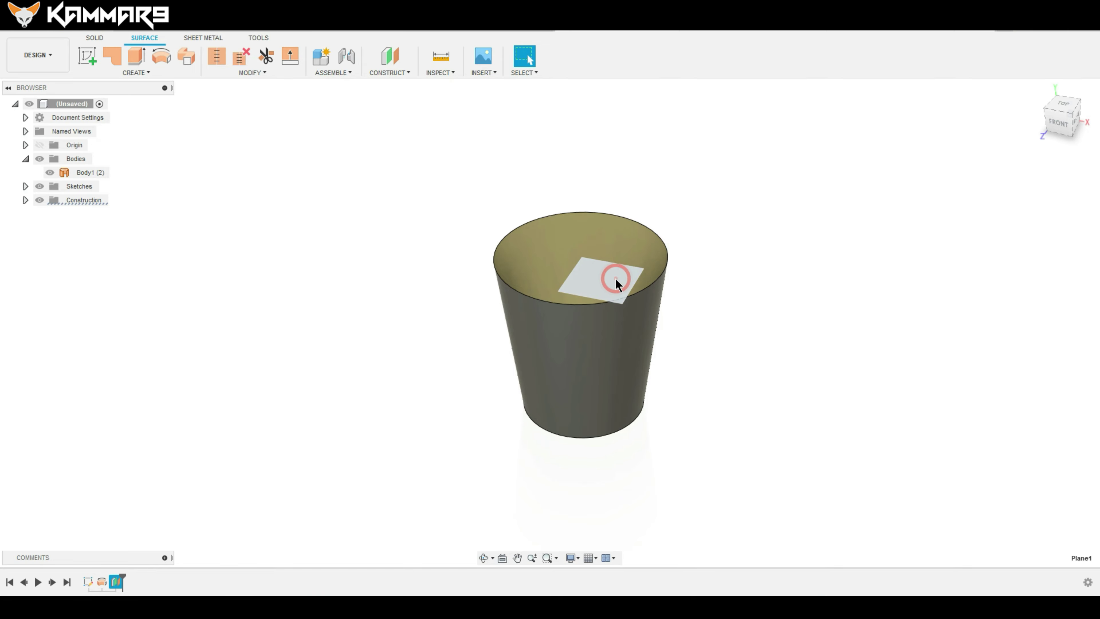
Sketch a 60 mm circle on Plane1 centred over the bucket rim
click(86, 57)
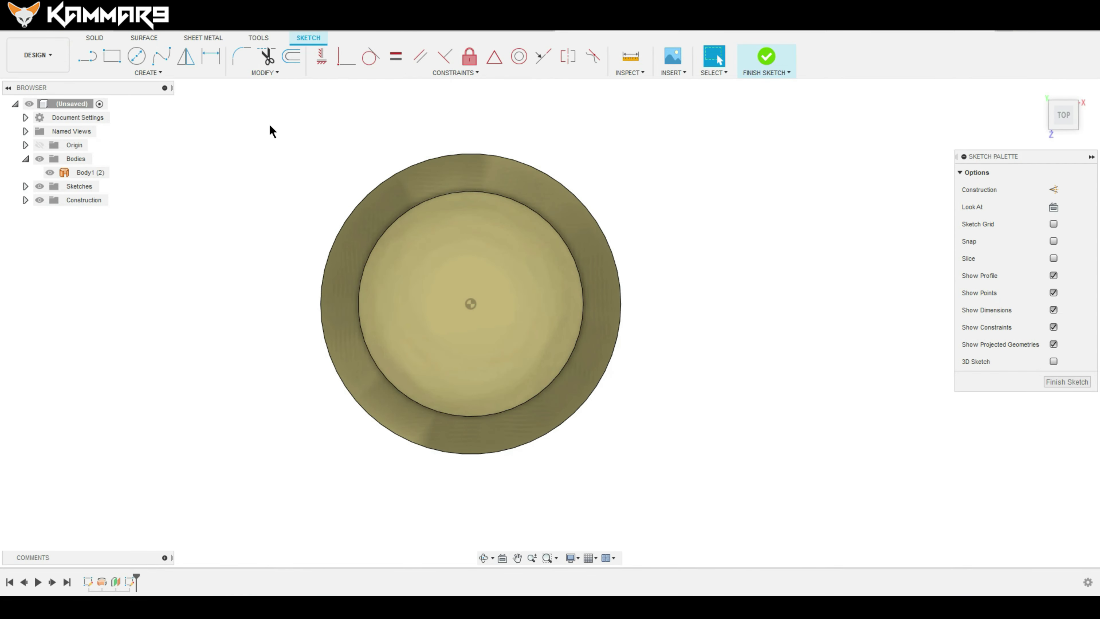
click(139, 61)
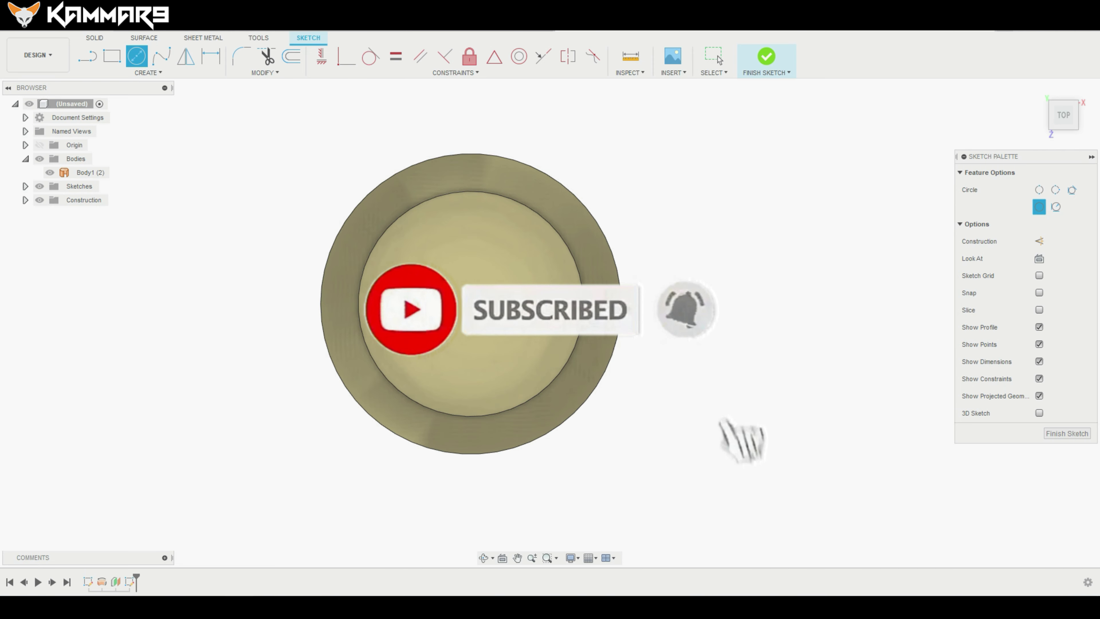
click(598, 303)
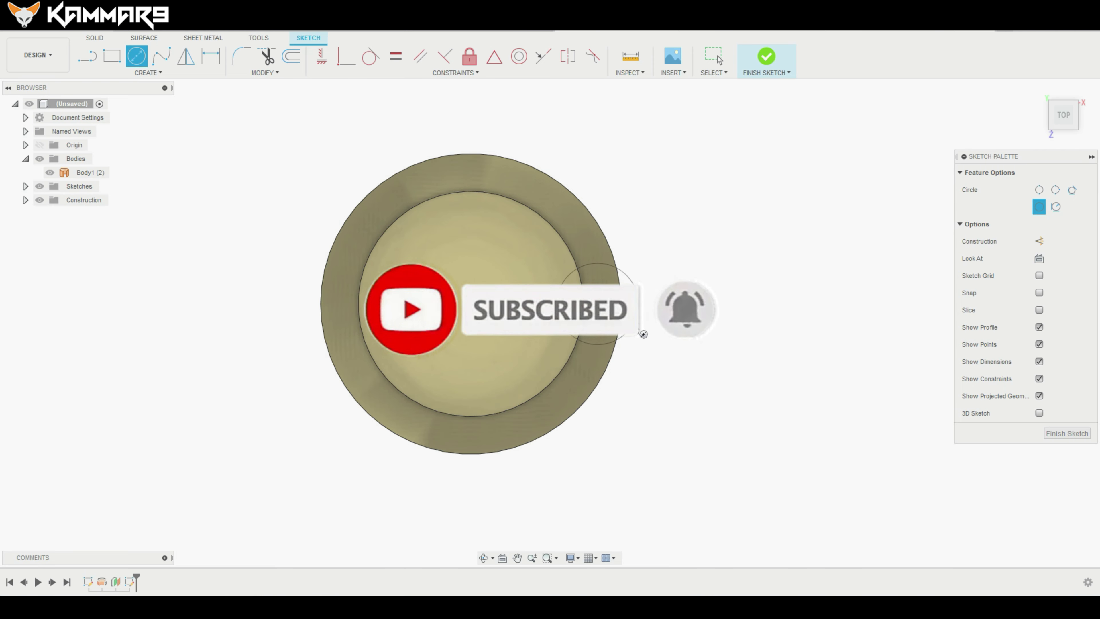
click(637, 330)
key(Escape)
scroll(612, 292, up, 2)
scroll(635, 290, up, 2)
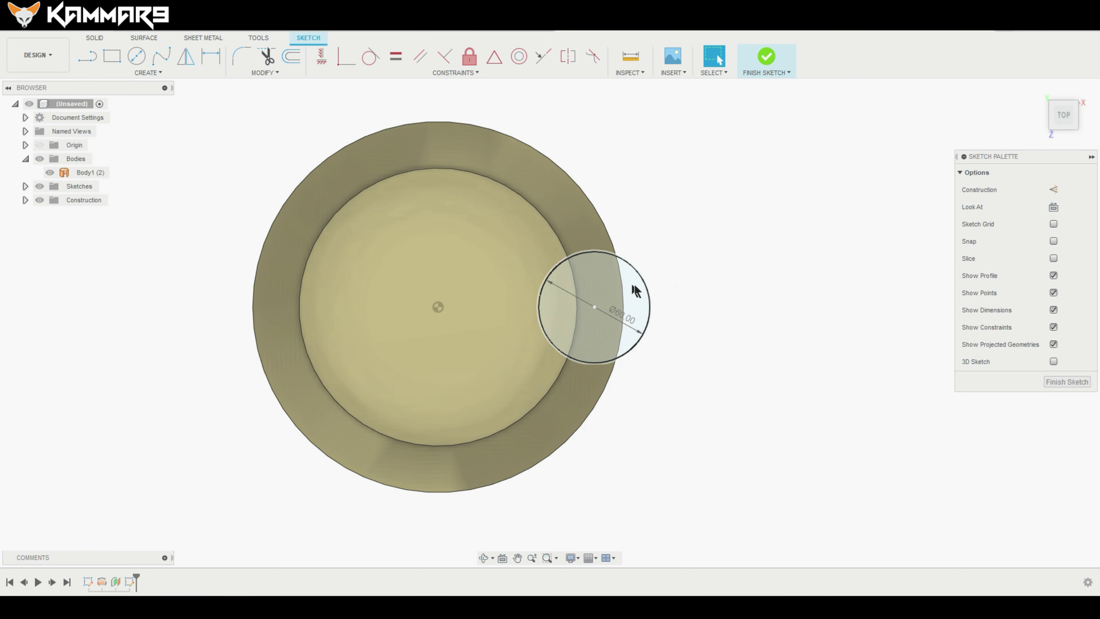
Level the circle centre with the bucket centre, dimension it 86 mm away, and finish the sketch
click(594, 307)
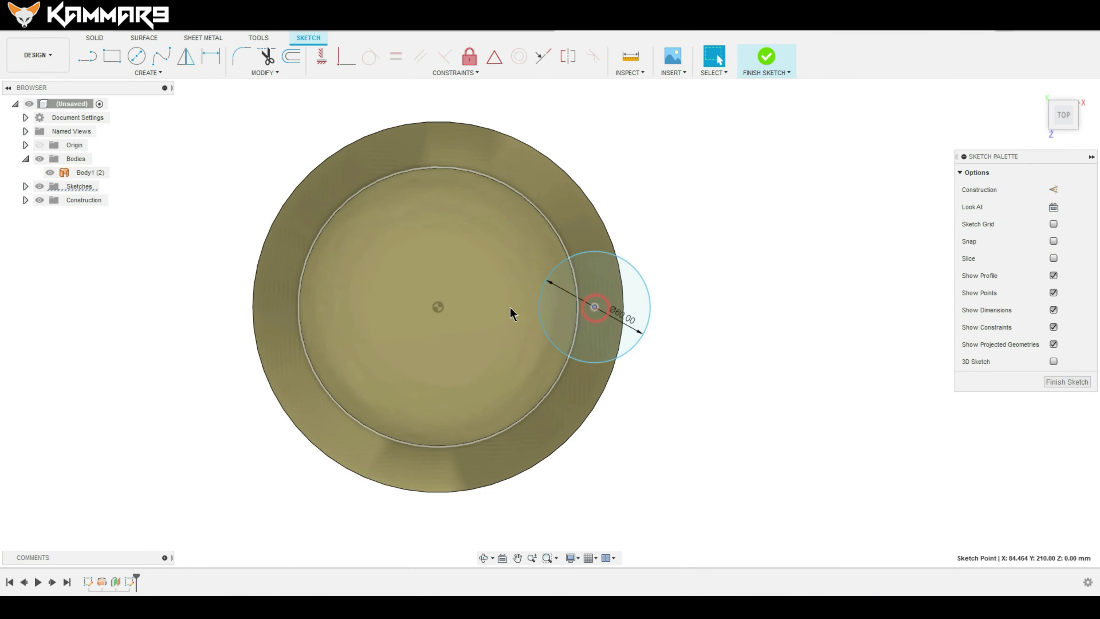
drag(594, 307, 597, 291)
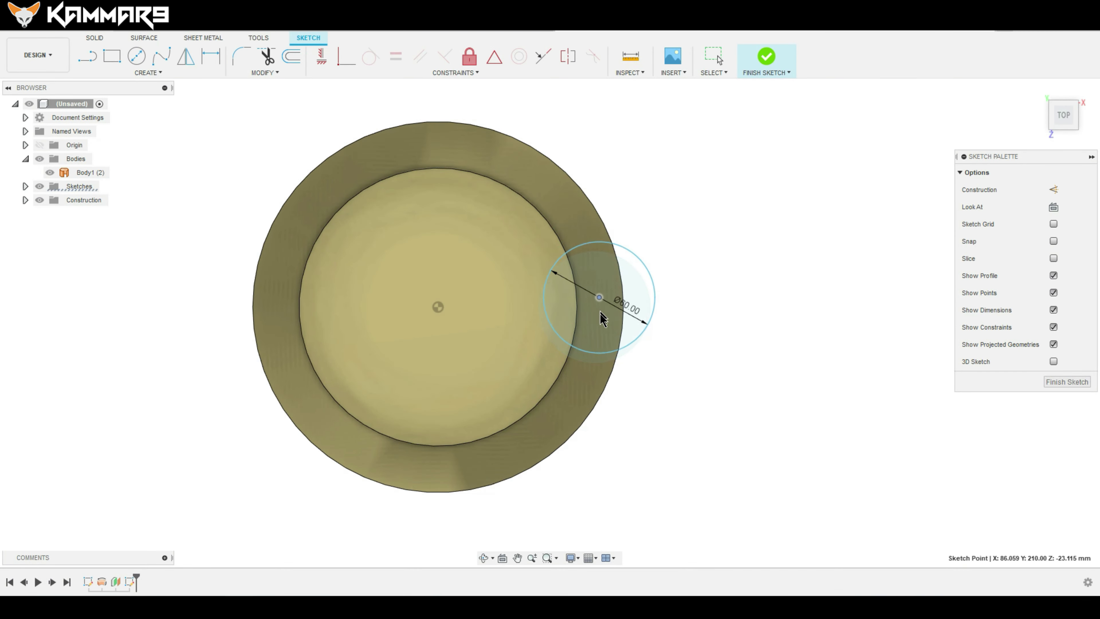
ctrl+click(438, 308)
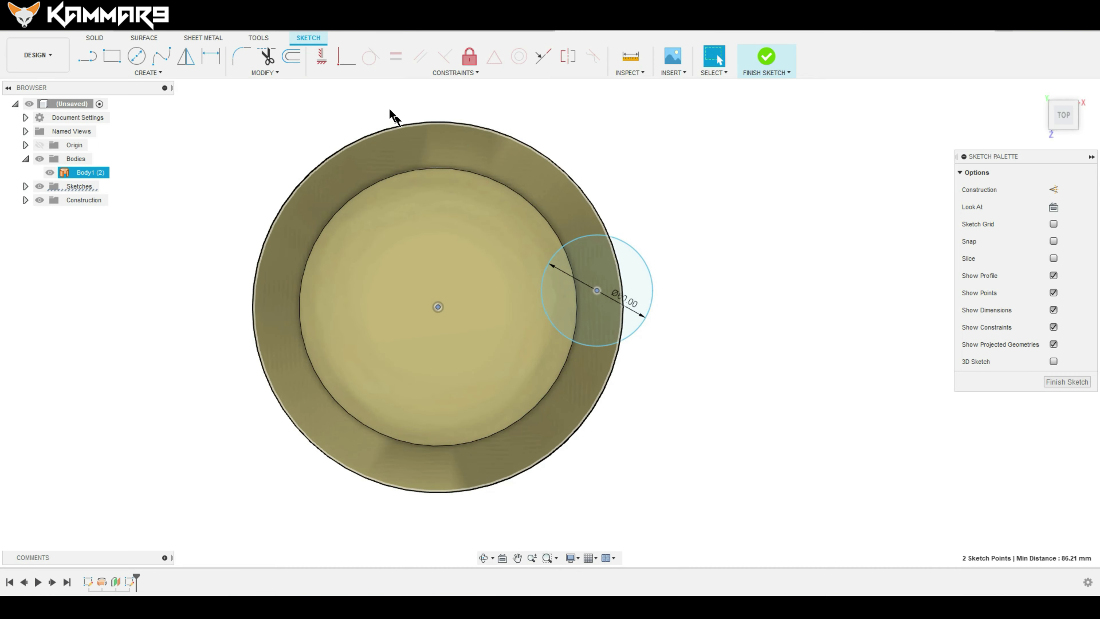
click(322, 57)
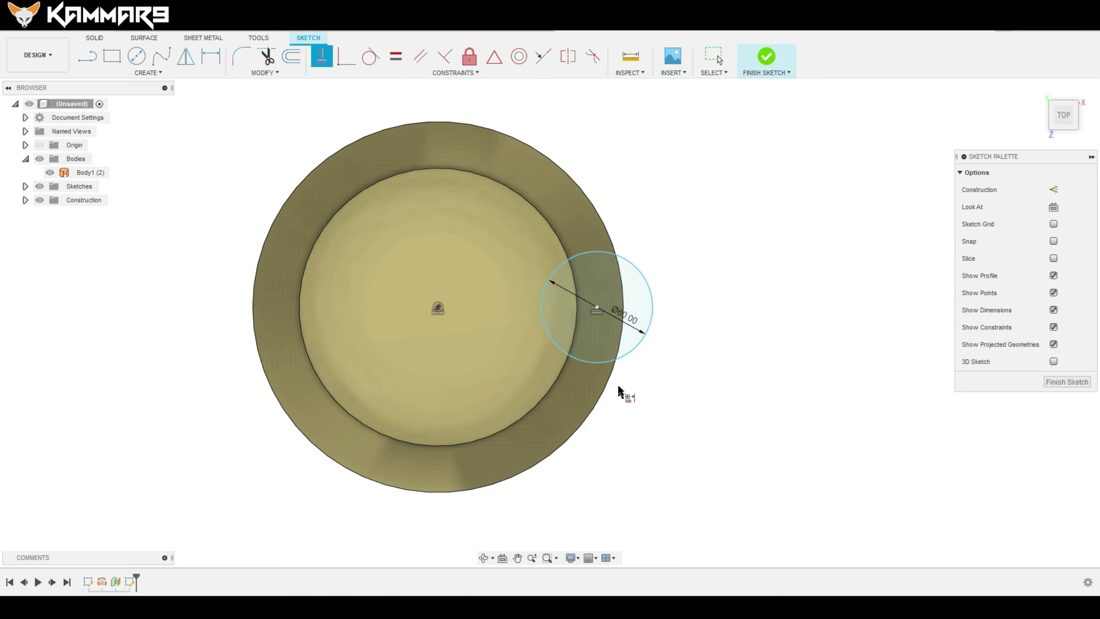
key(d)
click(597, 306)
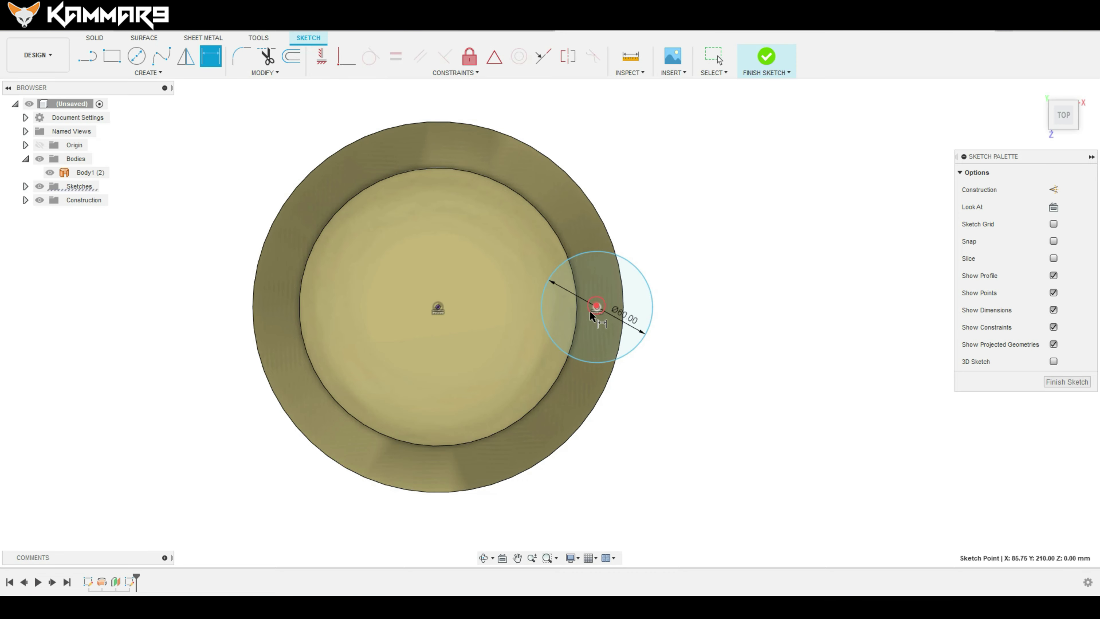
click(438, 307)
click(503, 394)
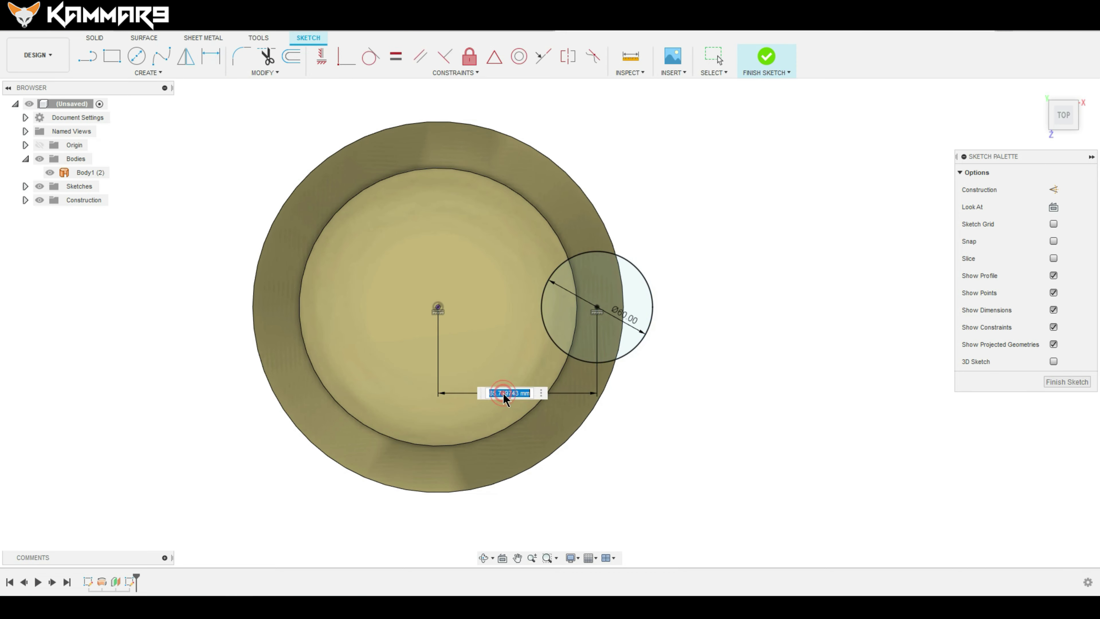
text(86)
key(Return)
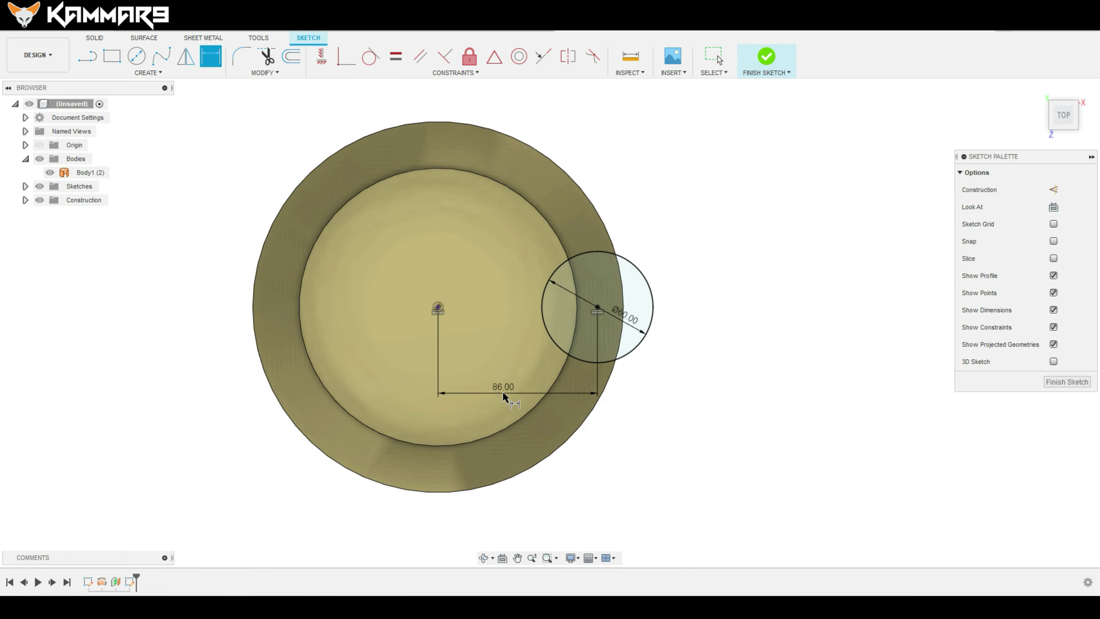
click(1058, 381)
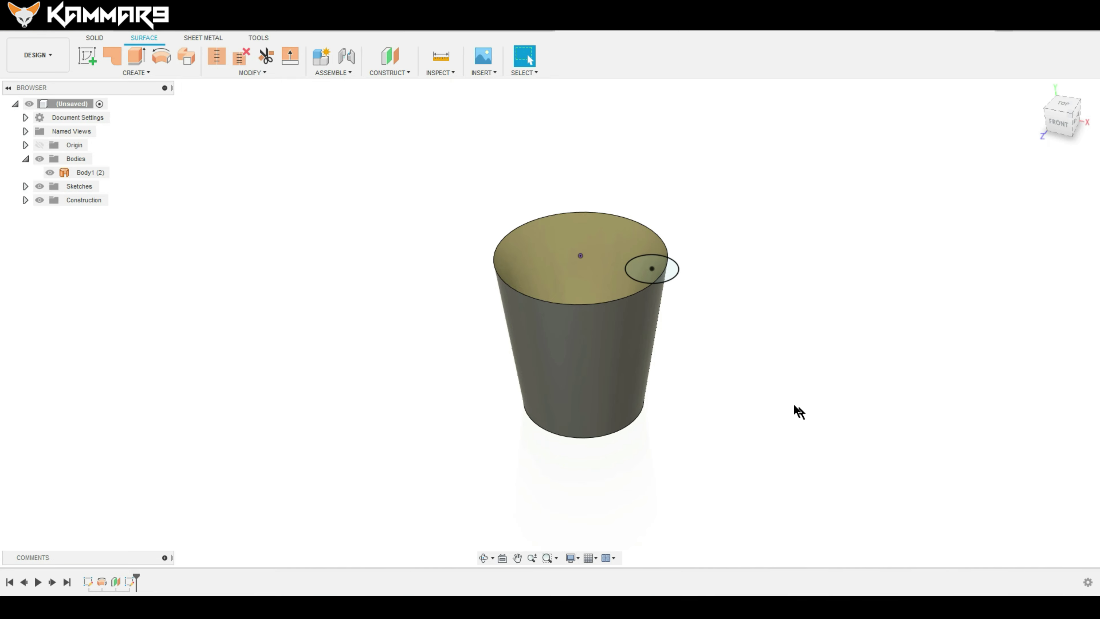
Create Plane2 offset 150 mm up from the XZ plane and select it
shift+middle_drag(799, 412, 728, 376)
click(392, 57)
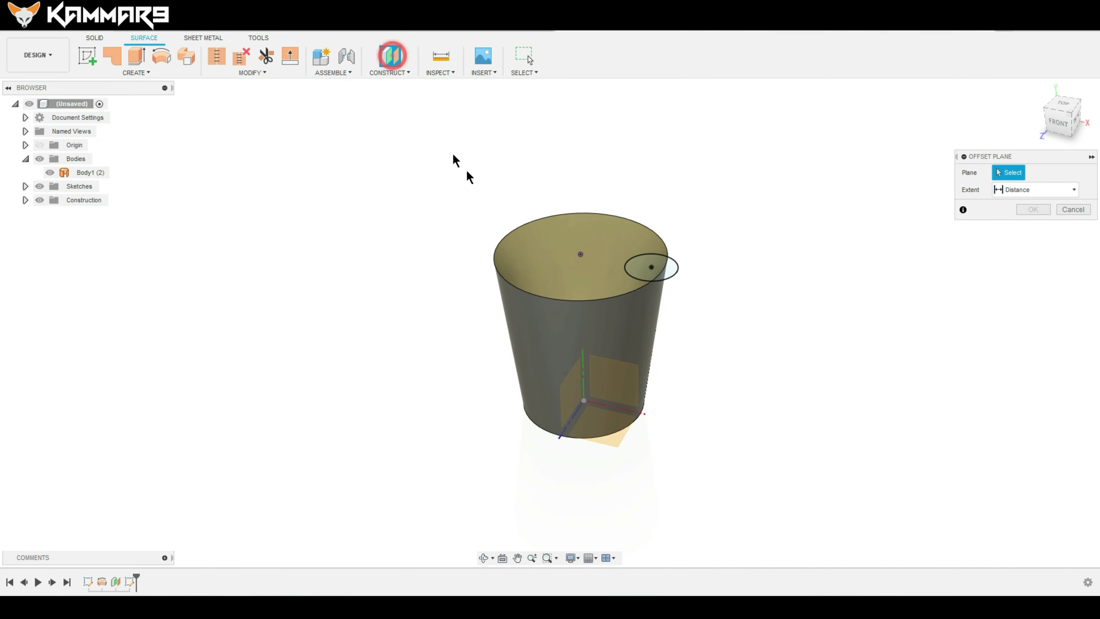
click(606, 430)
drag(588, 399, 606, 355)
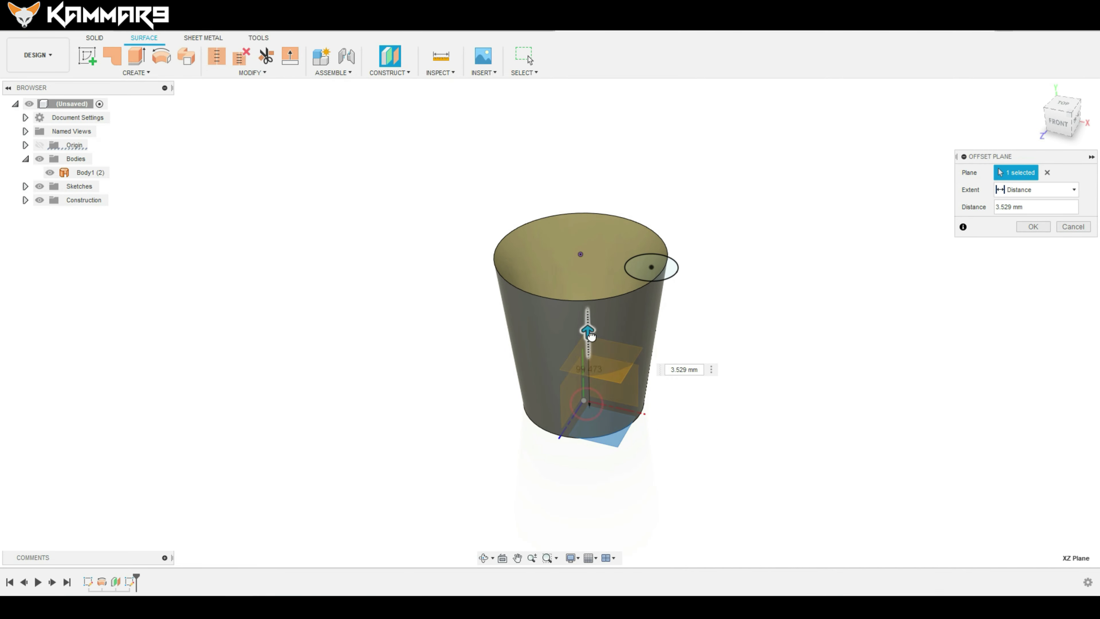
text(150)
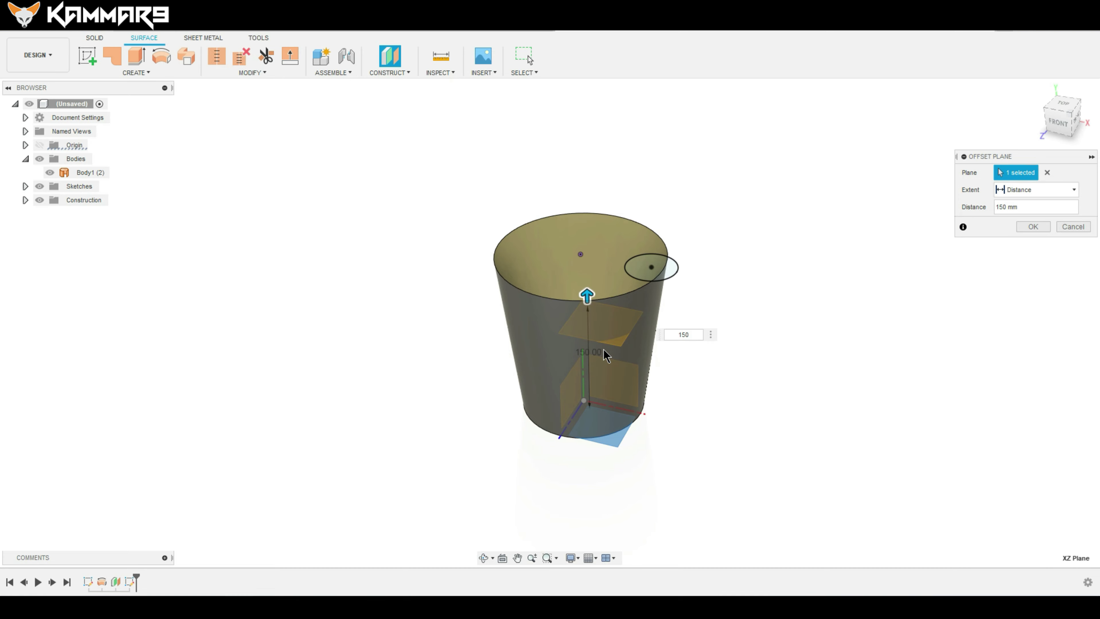
key(Return)
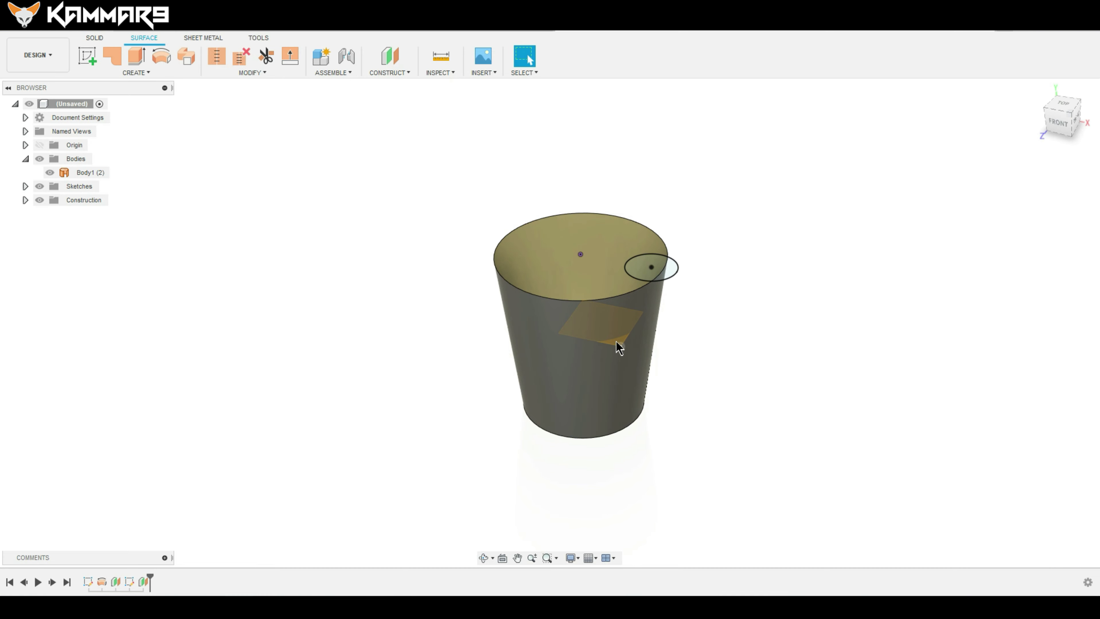
click(617, 343)
Start a sketch on Plane2 and draw a small circle near the bucket wall
click(87, 56)
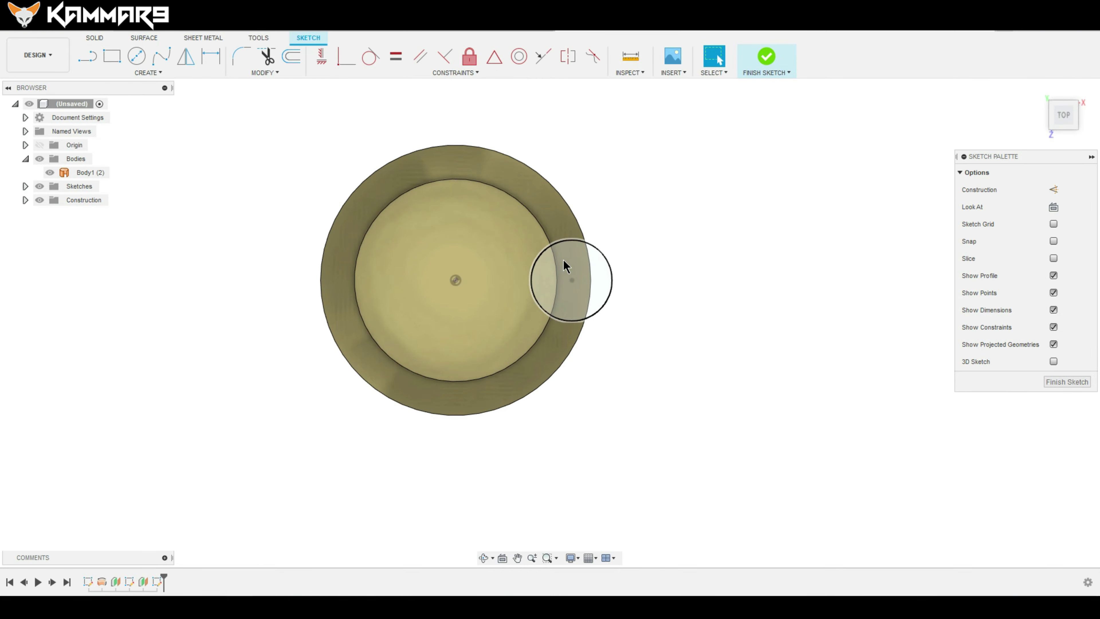
click(137, 57)
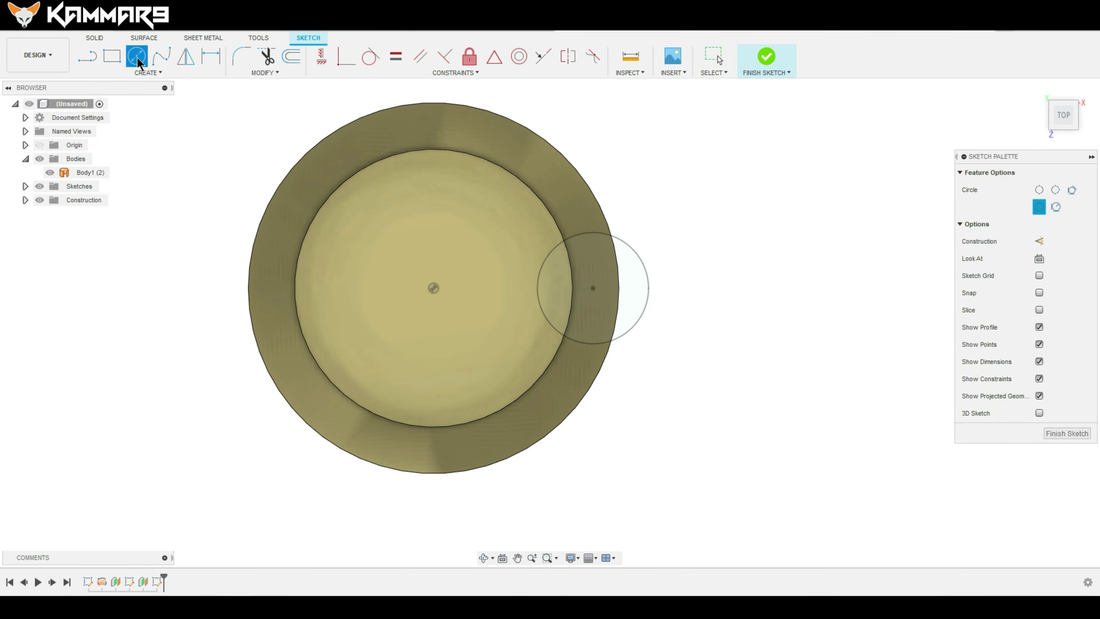
click(437, 287)
click(557, 287)
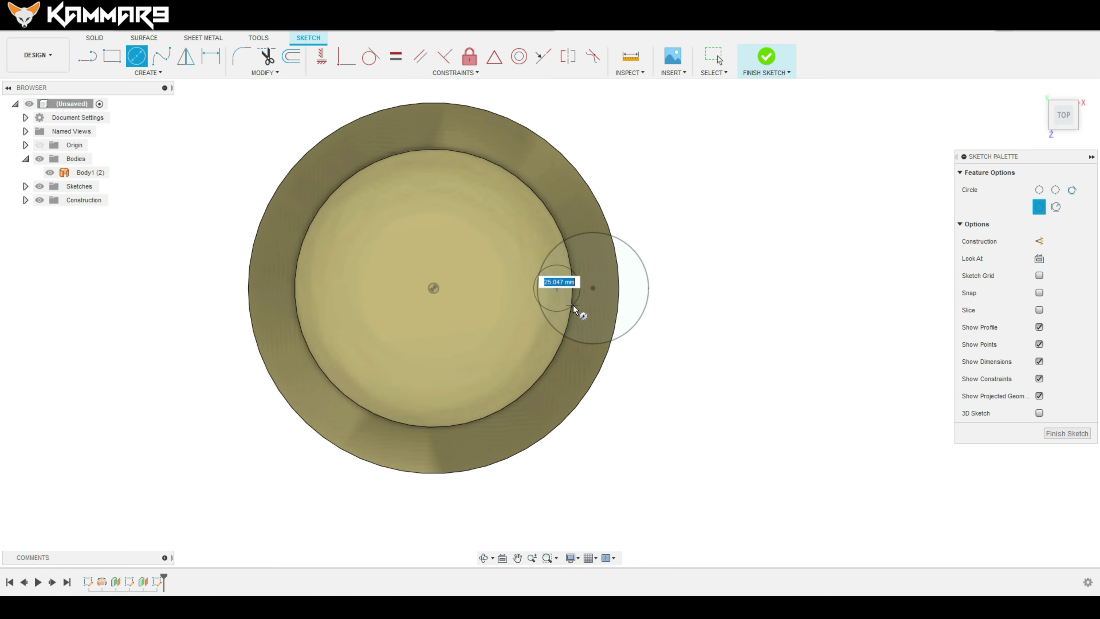
click(577, 307)
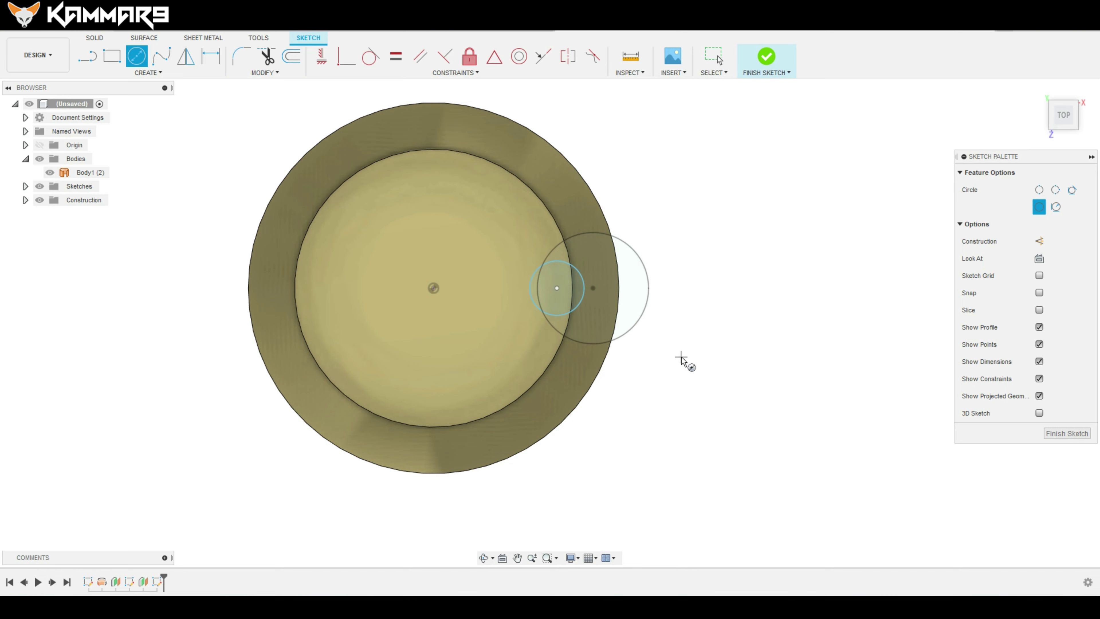
key(Escape)
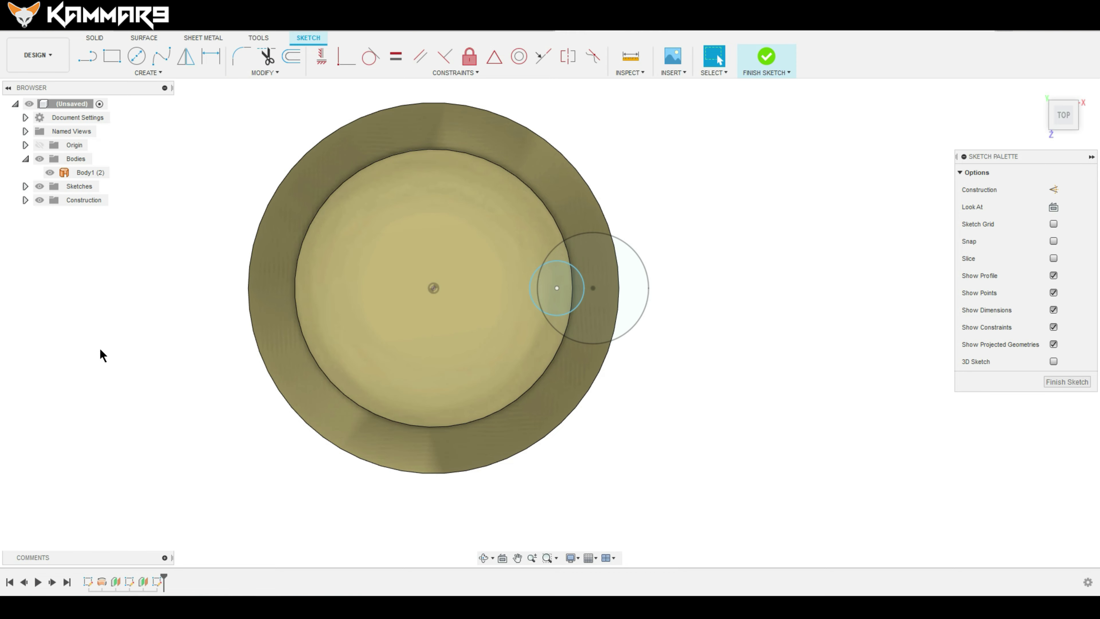
scroll(595, 315, up, 1)
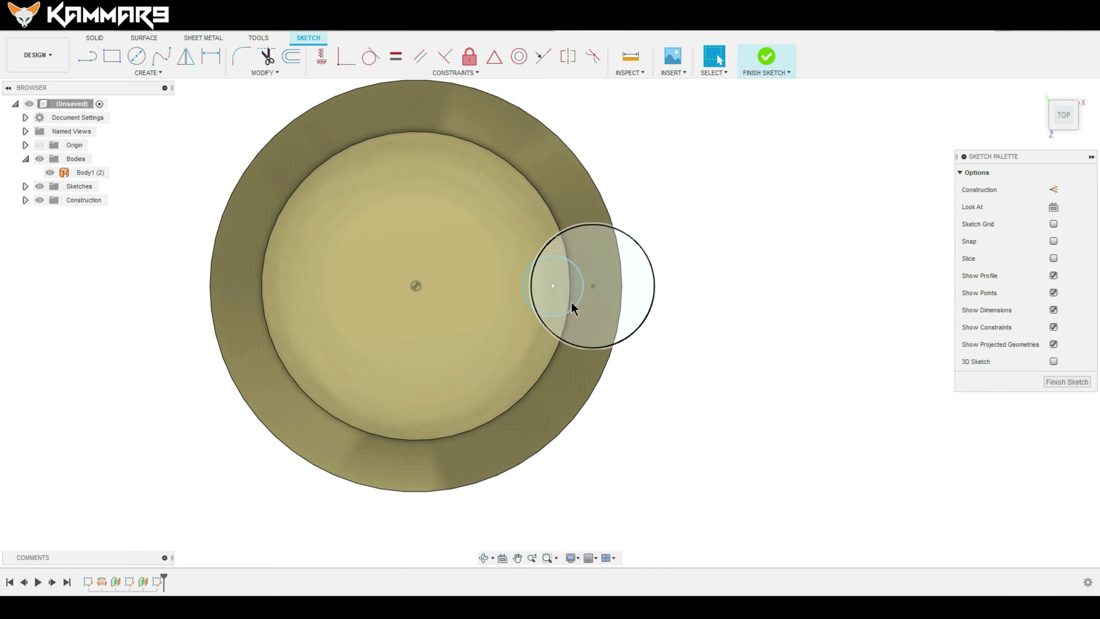
Dimension the small circle at 20 mm diameter and 78 mm from the bucket's centre
click(576, 304)
key(d)
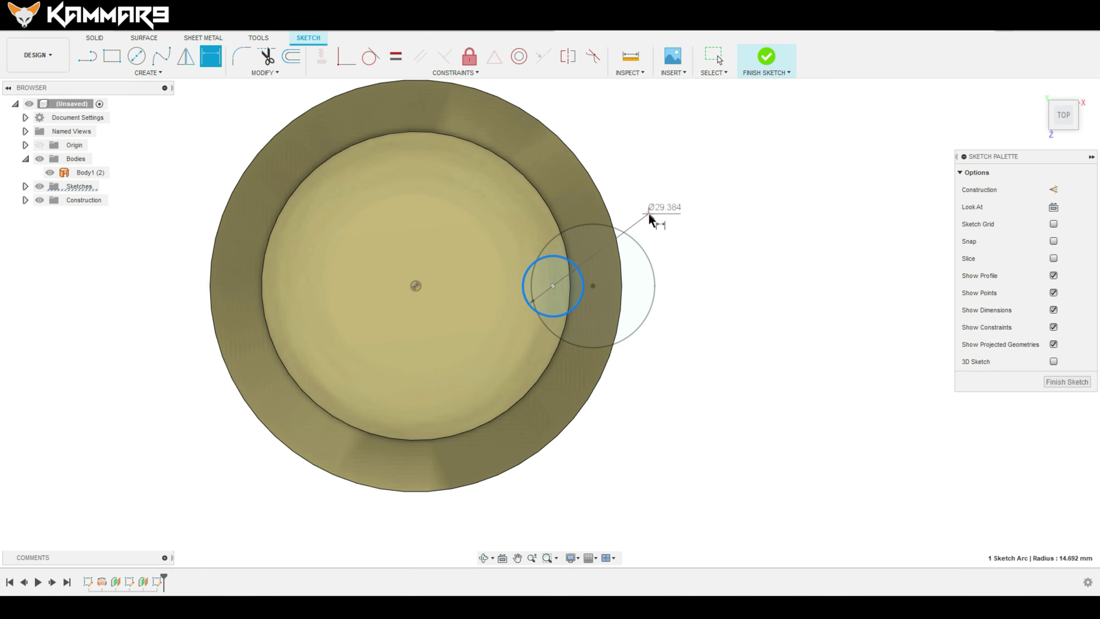
click(649, 216)
text(0)
key(Return)
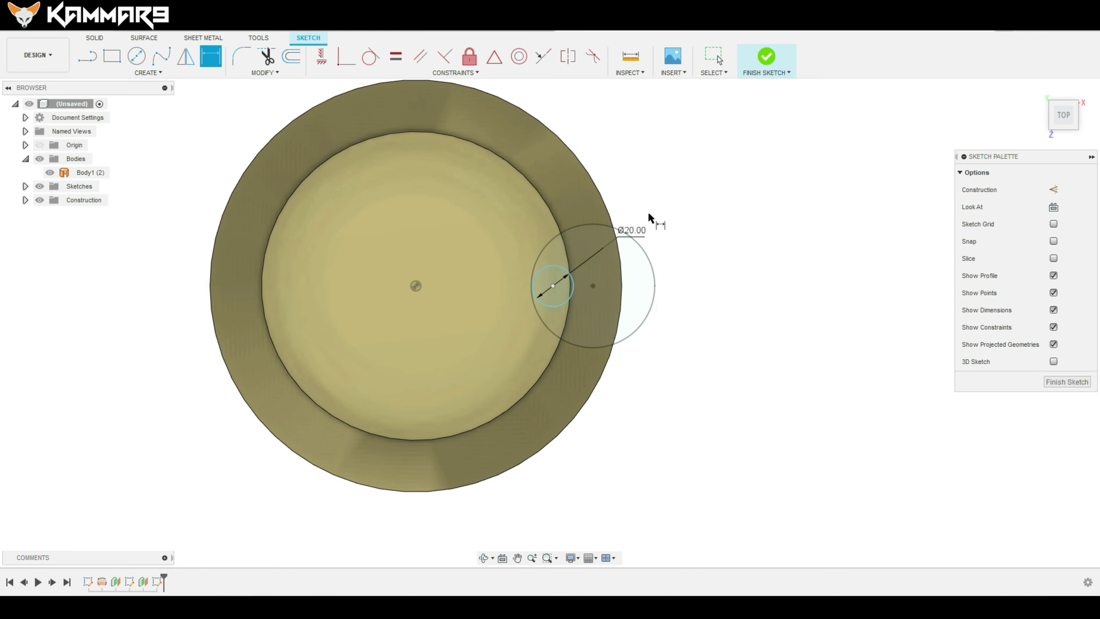
click(568, 301)
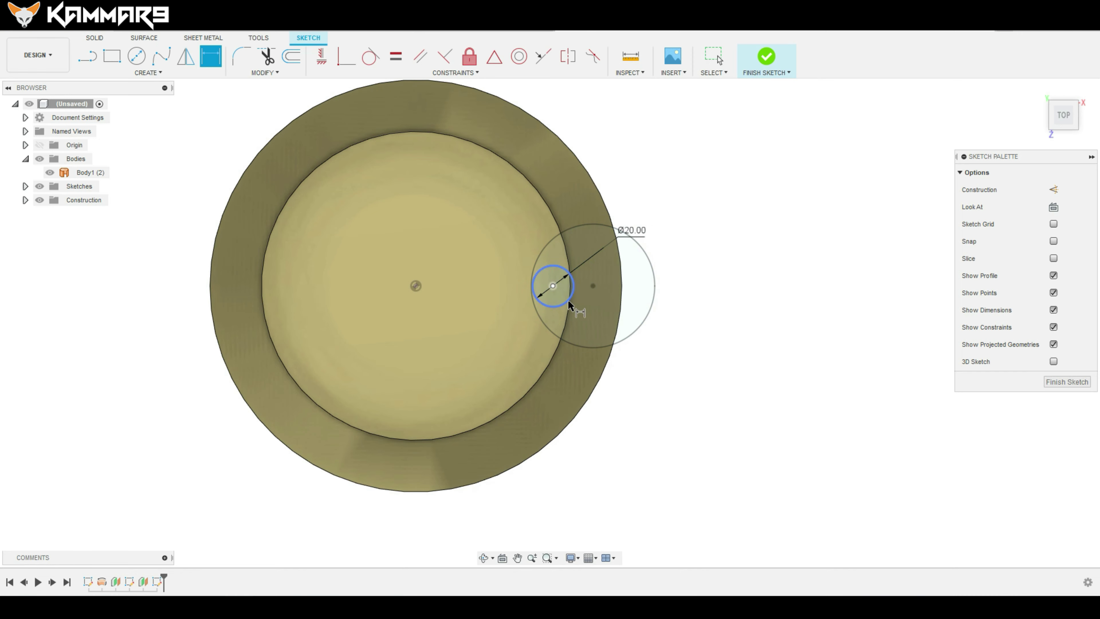
click(416, 286)
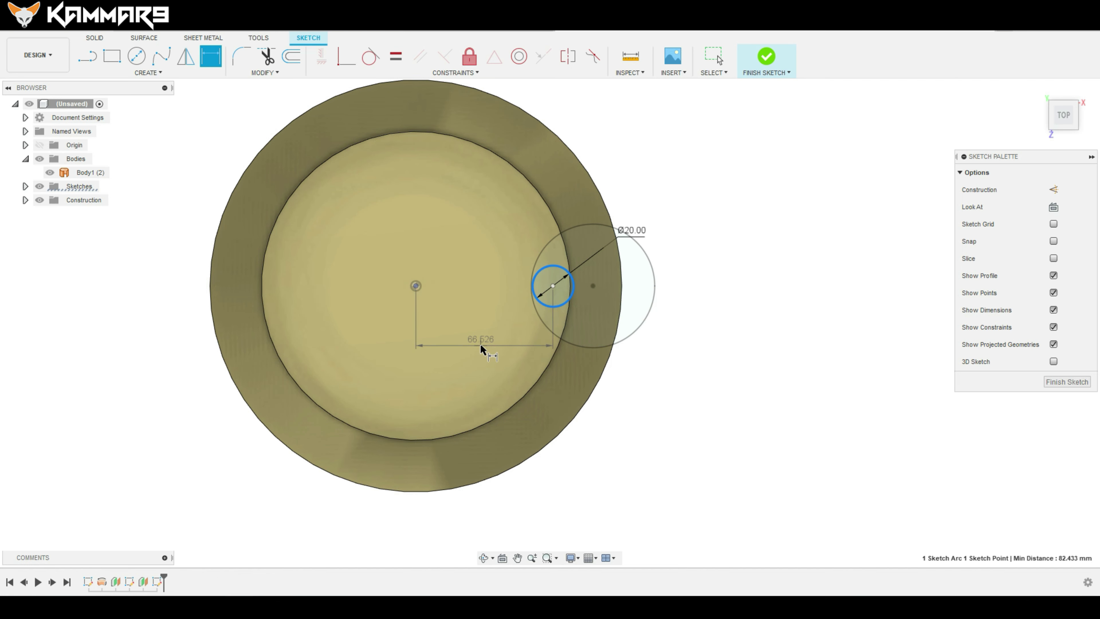
click(480, 348)
text(78)
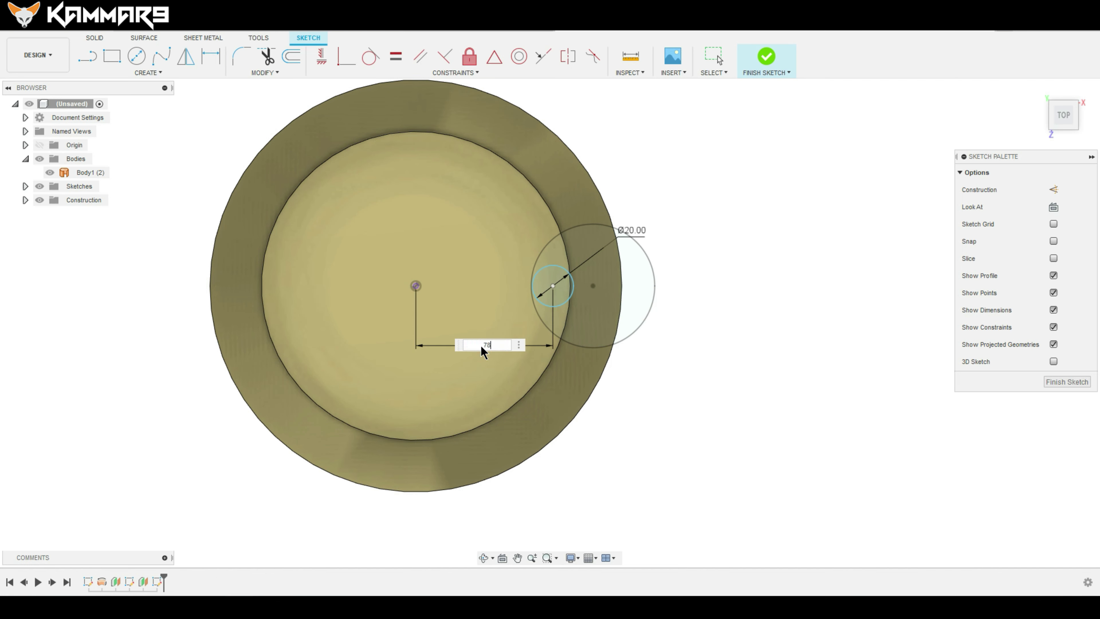
key(Return)
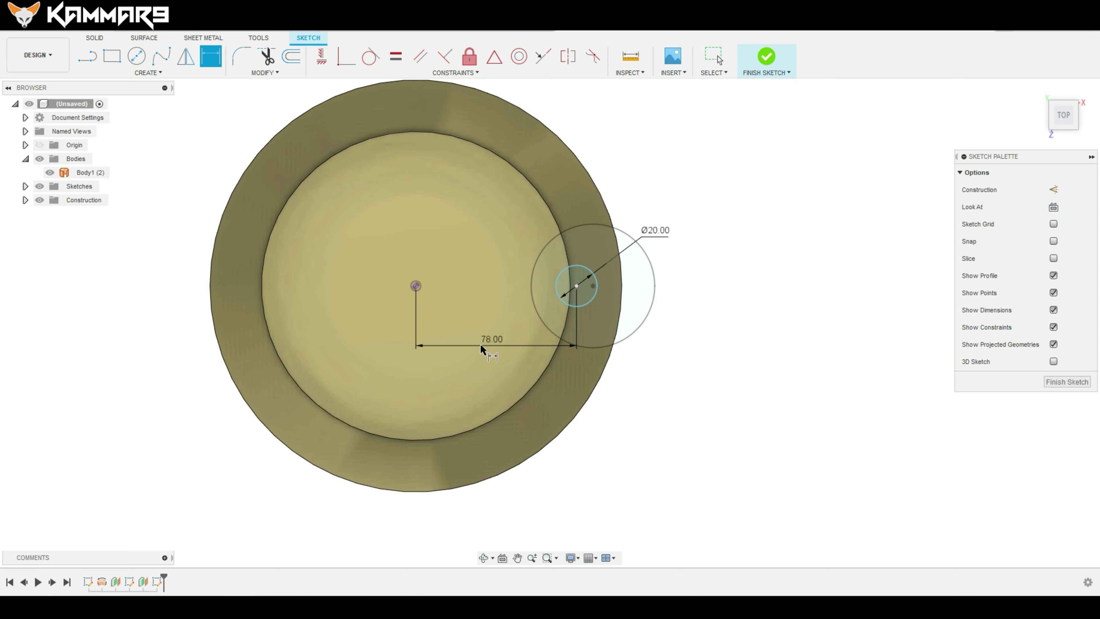
key(Escape)
Constrain the small circle's centre horizontal with the origin, then orbit to a tilted view
drag(577, 286, 577, 297)
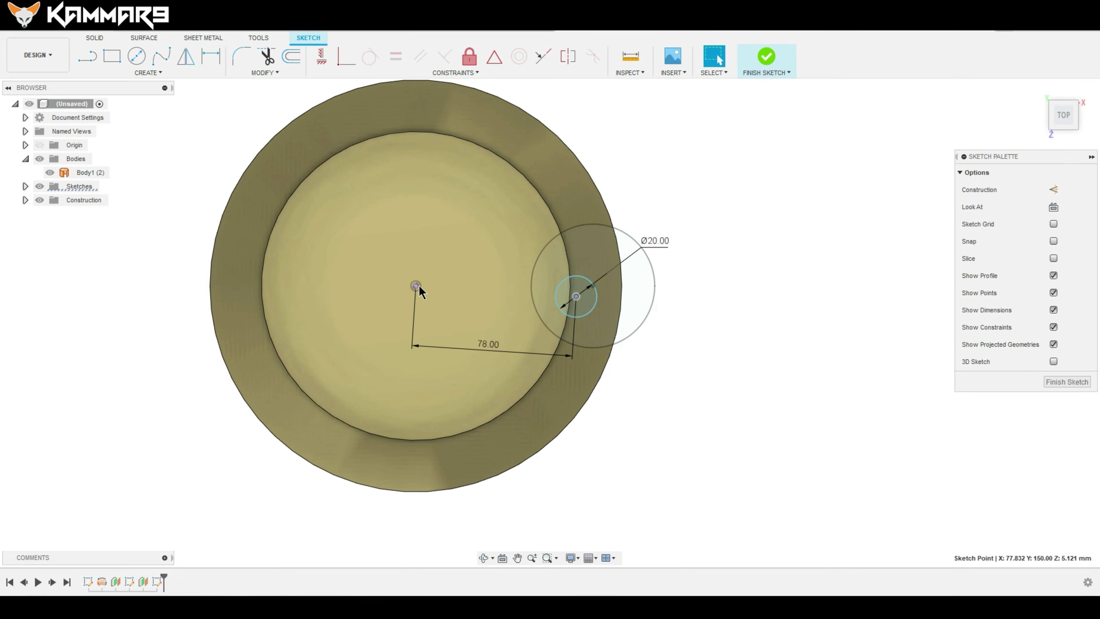
ctrl+click(418, 286)
click(320, 58)
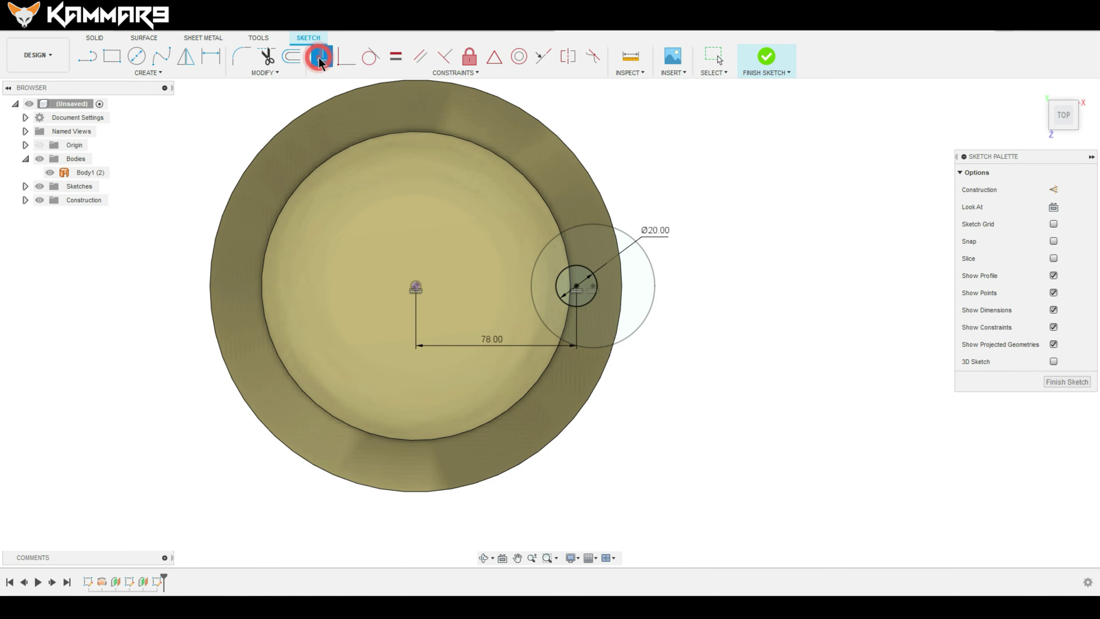
key(Escape)
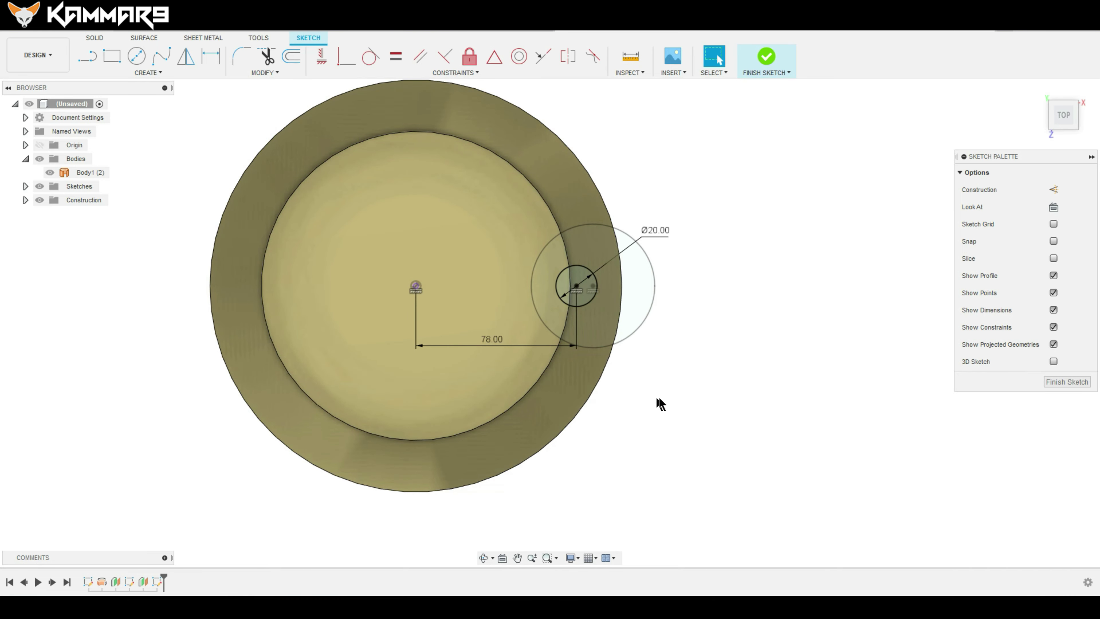
shift+middle_drag(658, 403, 659, 340)
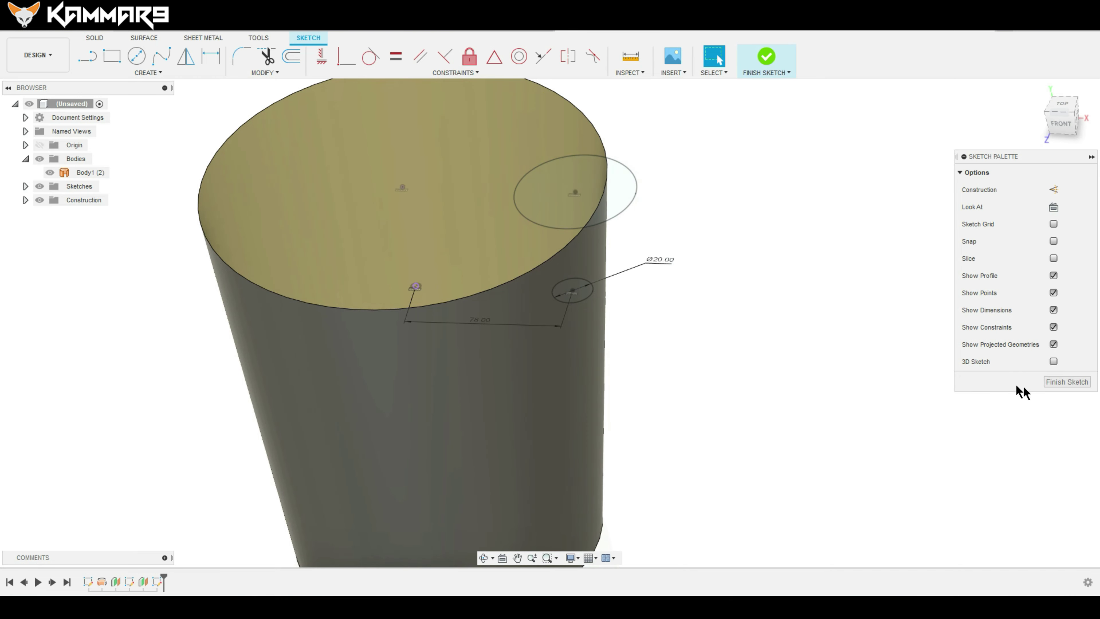
Finish the sketch and loft a cone-shaped spout surface, Body2, from the small to the large circle
click(1067, 381)
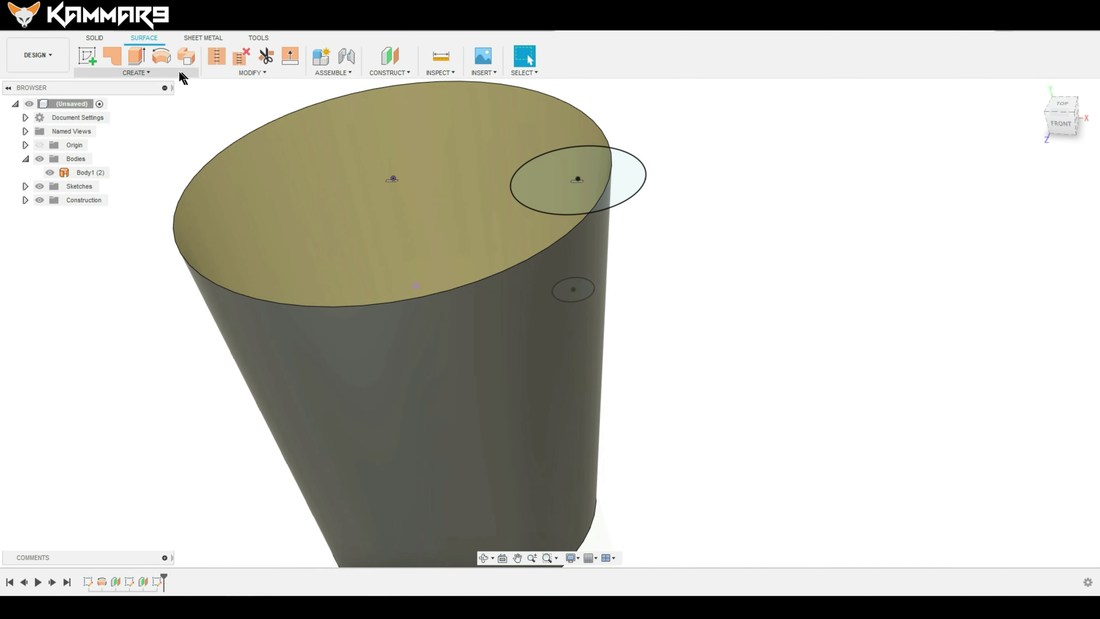
click(166, 72)
click(90, 162)
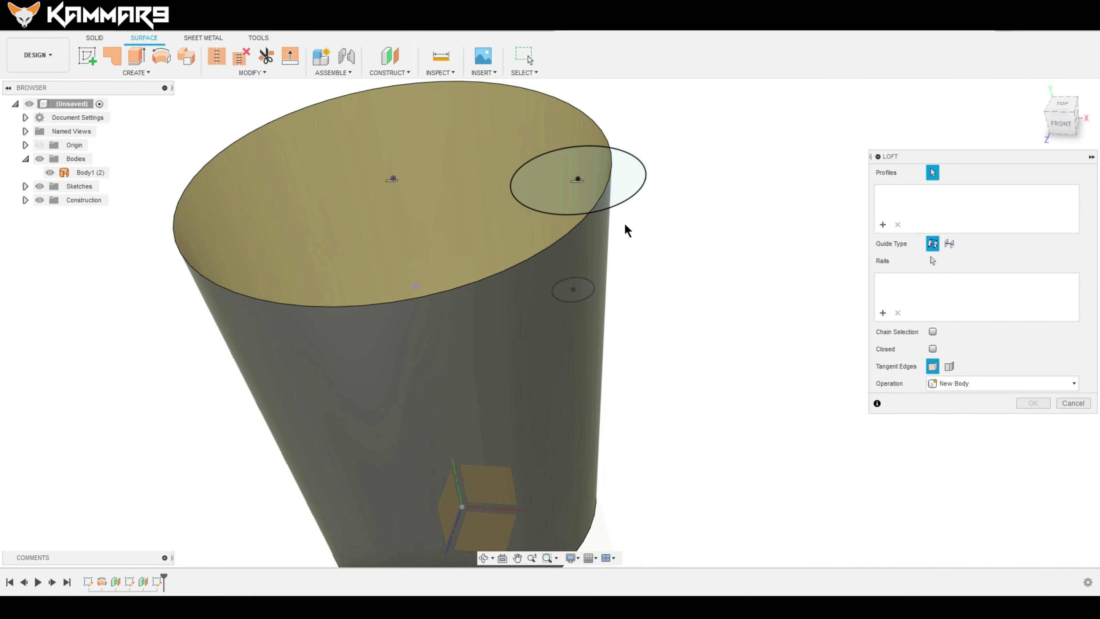
click(585, 298)
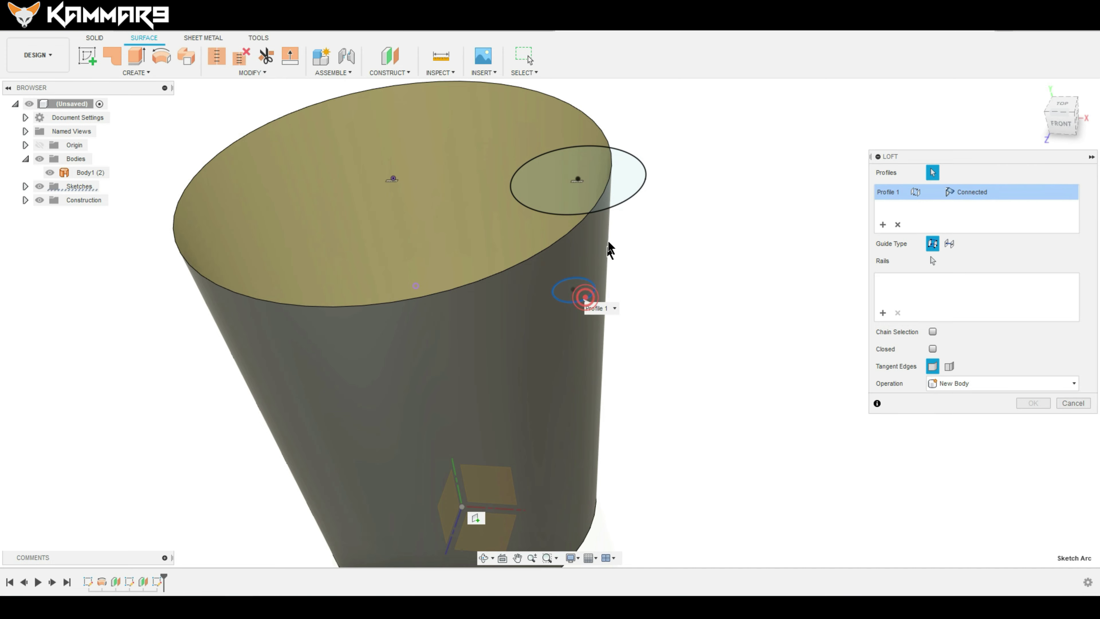
click(616, 209)
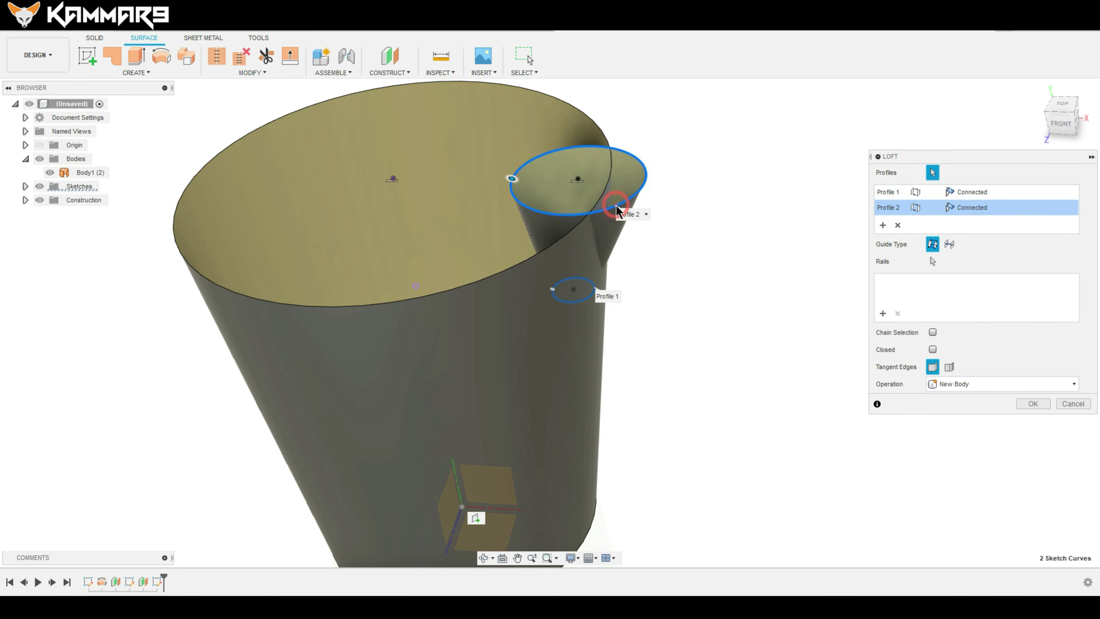
click(1031, 404)
mouse_move(847, 385)
shift+middle_down()
mouse_move(828, 356)
mouse_move(830, 393)
shift+middle_up()
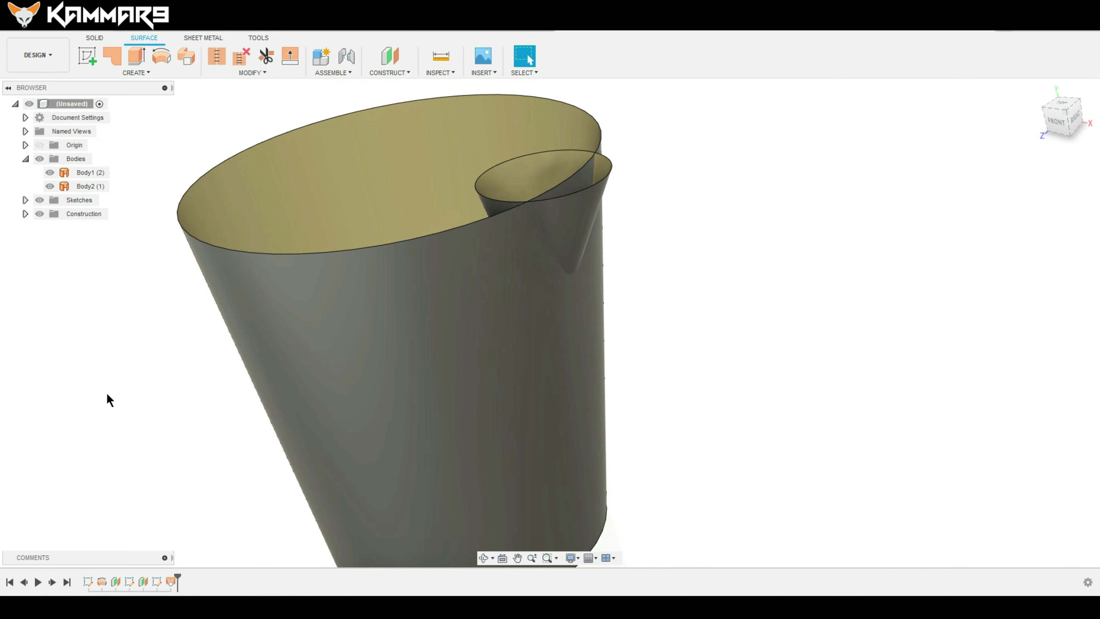
mouse_move(930, 352)
shift+middle_down()
mouse_move(864, 337)
mouse_move(778, 410)
mouse_move(675, 212)
shift+middle_up()
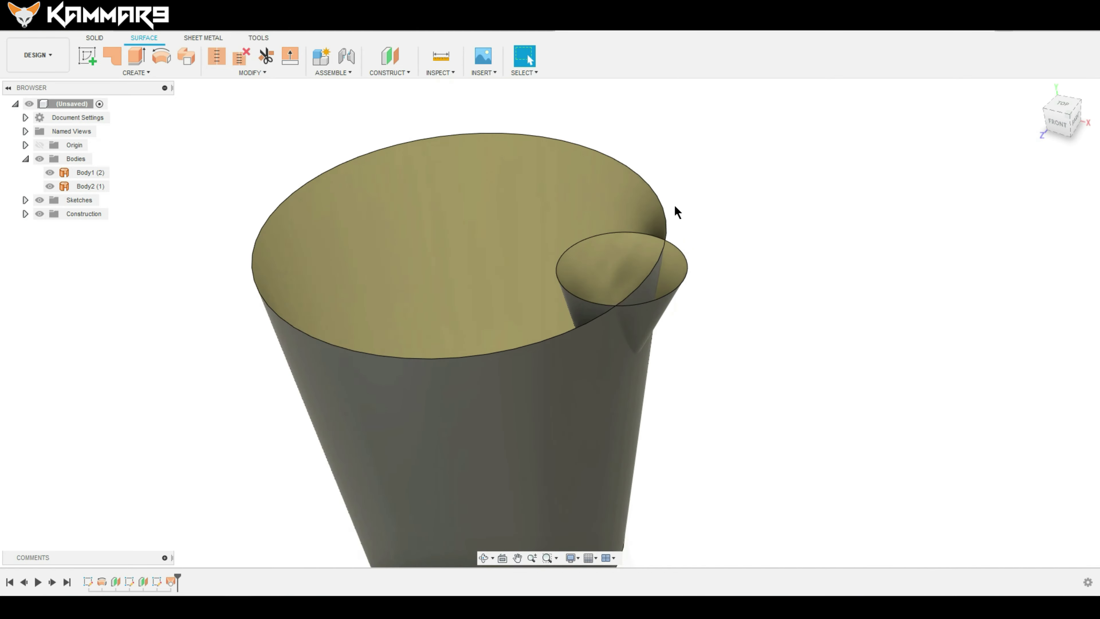
click(263, 54)
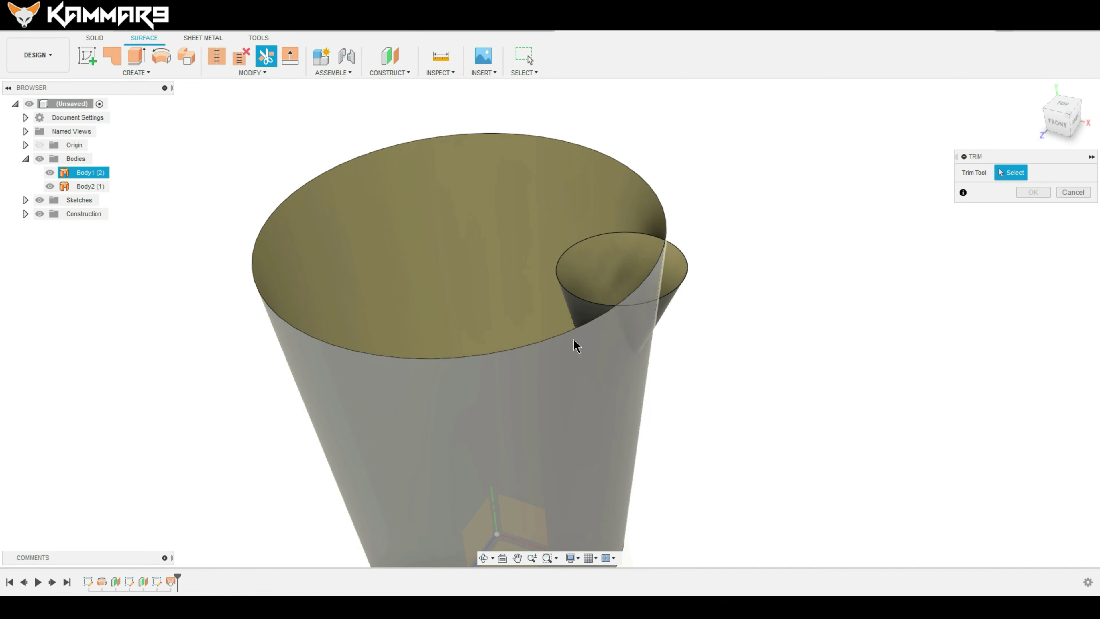
Trim the spout inside the bucket using the wall, then trim the wall region covering the spout opening
click(574, 339)
click(608, 301)
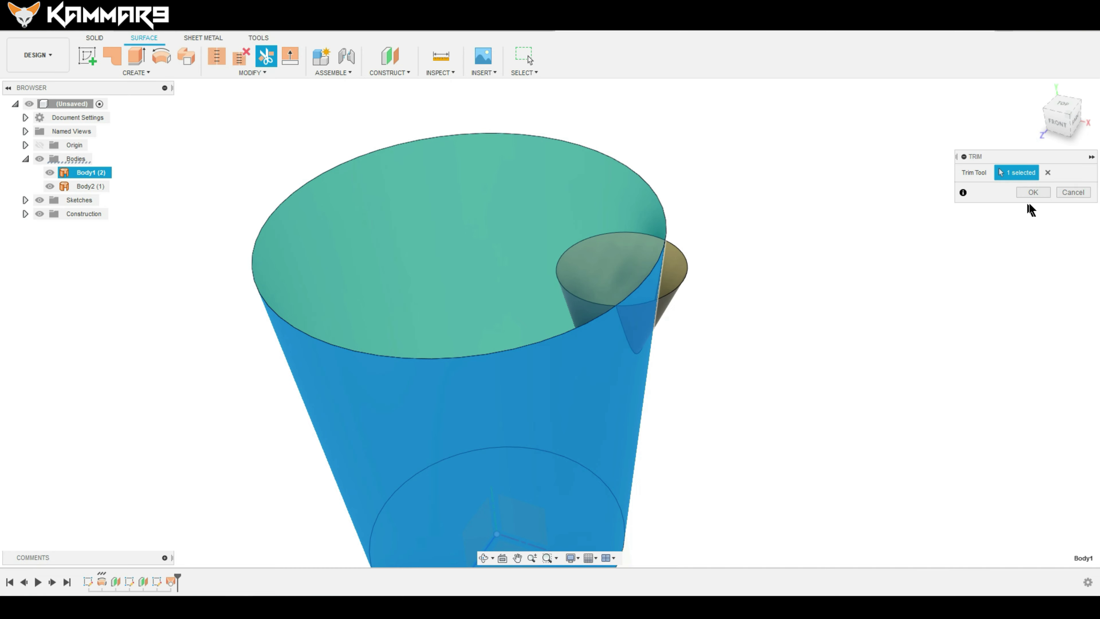
click(1037, 192)
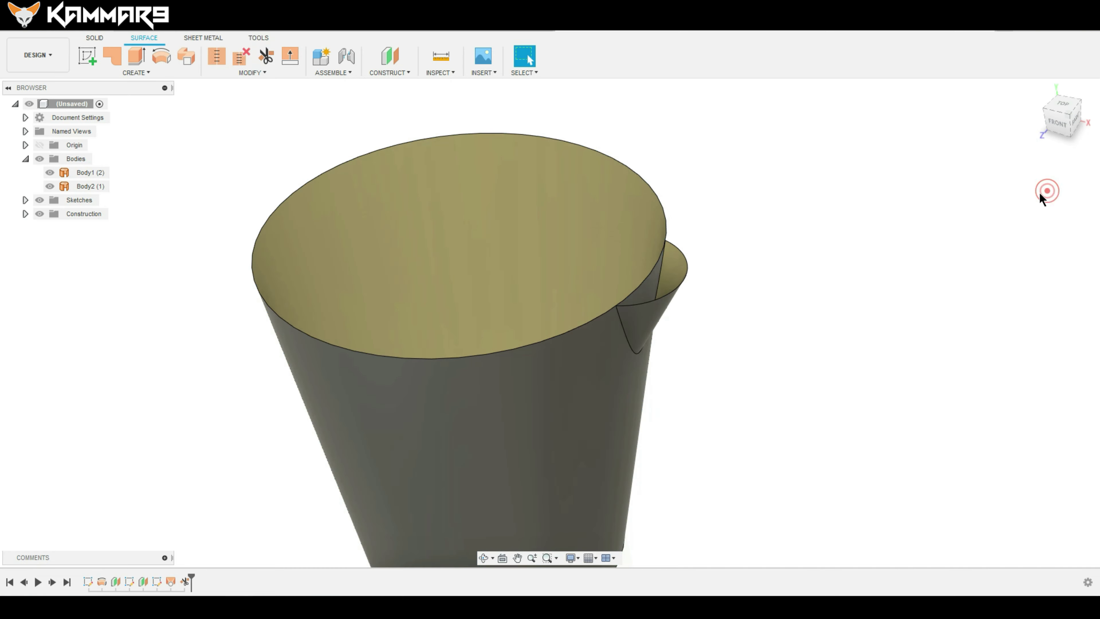
click(266, 56)
click(599, 331)
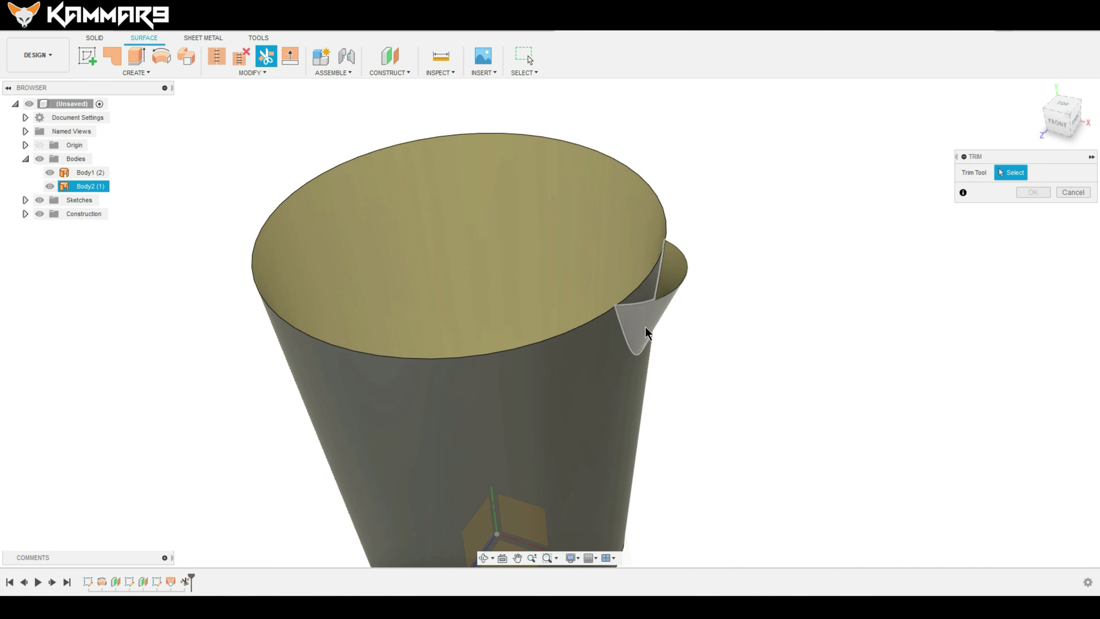
click(647, 295)
click(1026, 193)
mouse_move(760, 182)
shift+middle_down()
mouse_move(767, 209)
mouse_move(759, 191)
shift+middle_up()
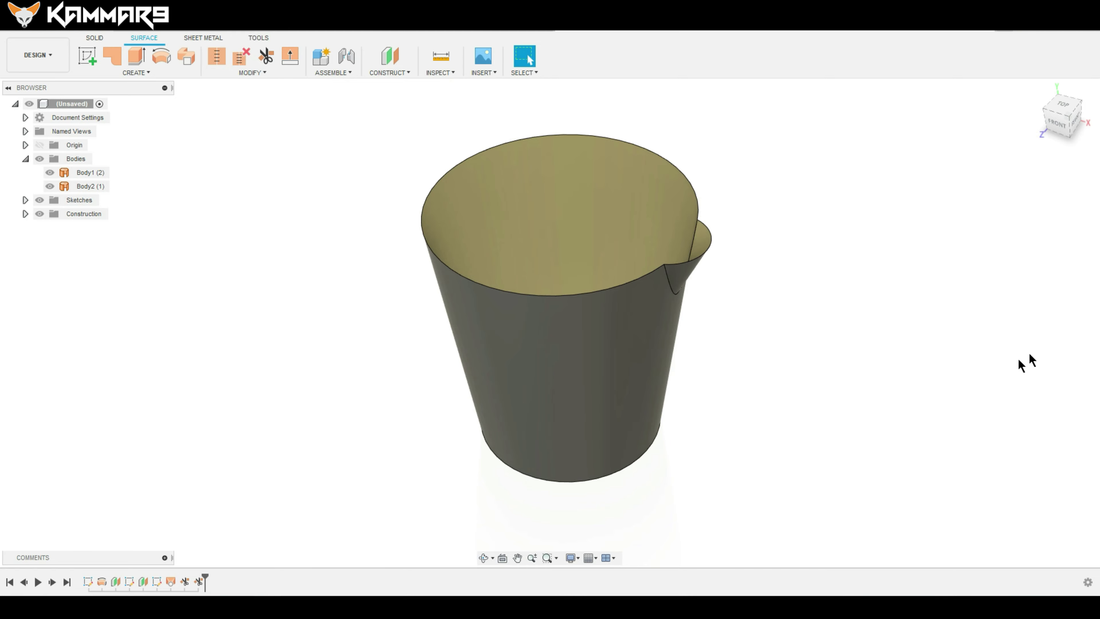
shift+middle_drag(924, 398, 883, 380)
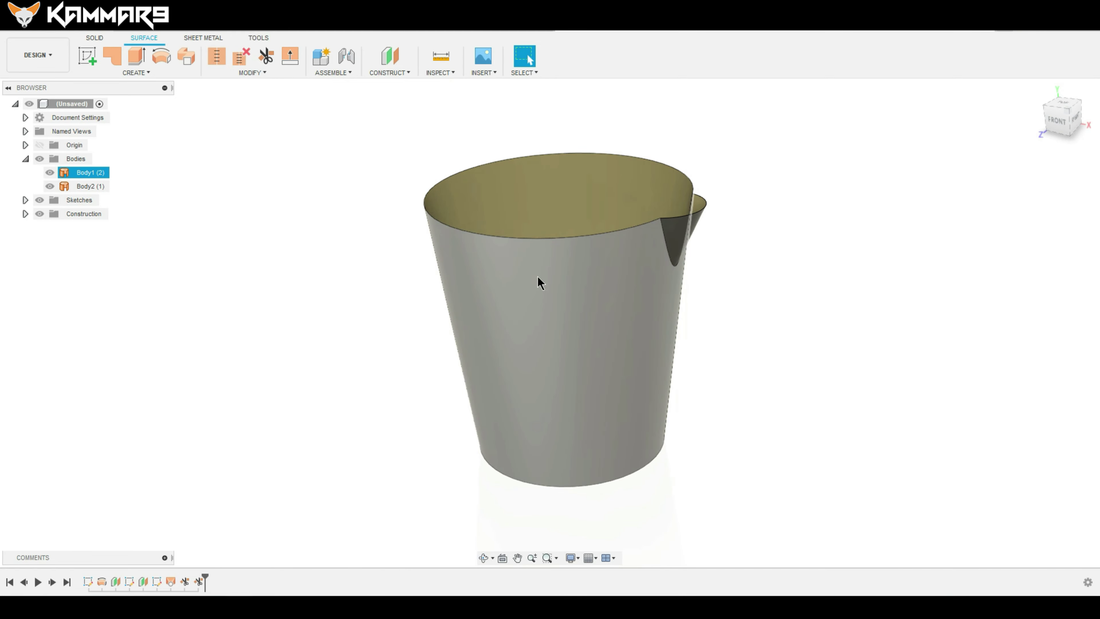
Stitch the bucket wall and spout surfaces together into a single body, Body3
click(97, 173)
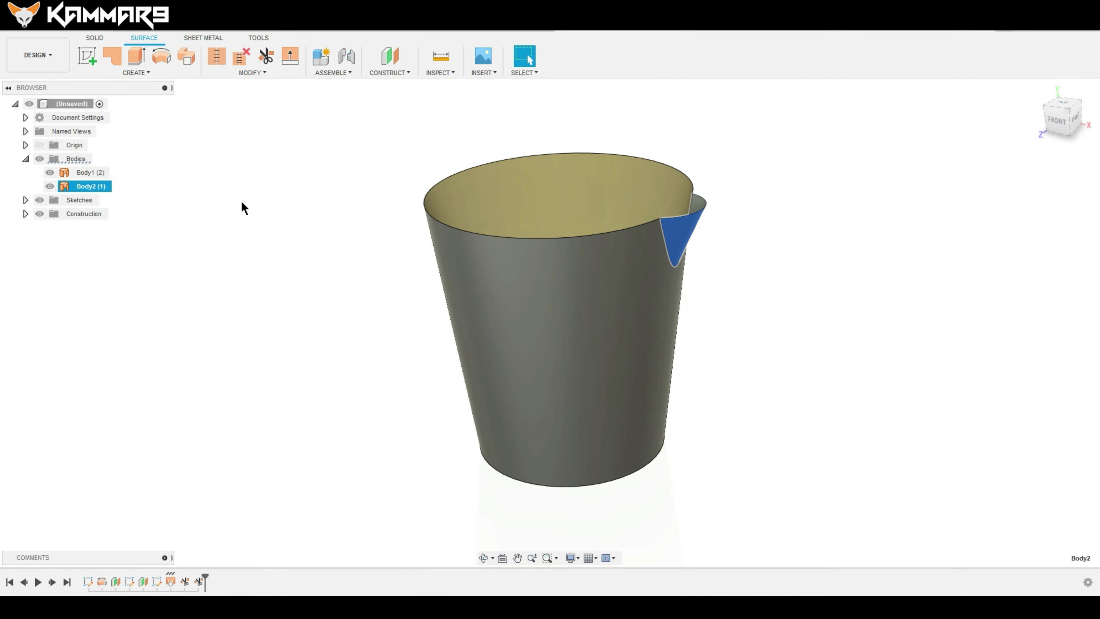
click(245, 193)
click(217, 56)
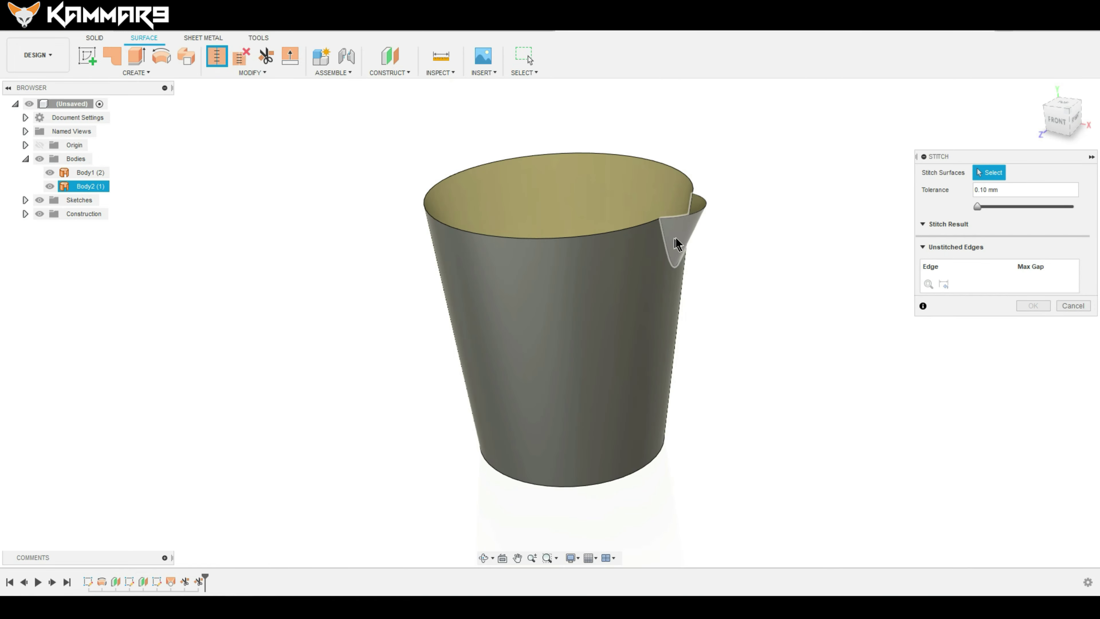
click(646, 266)
click(671, 249)
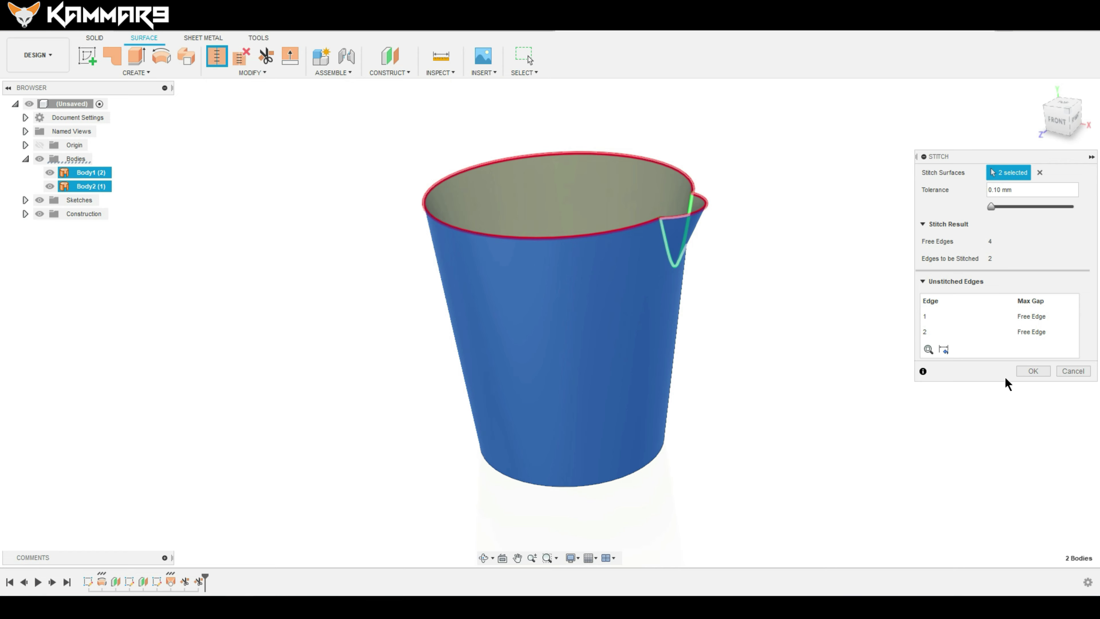
click(1028, 370)
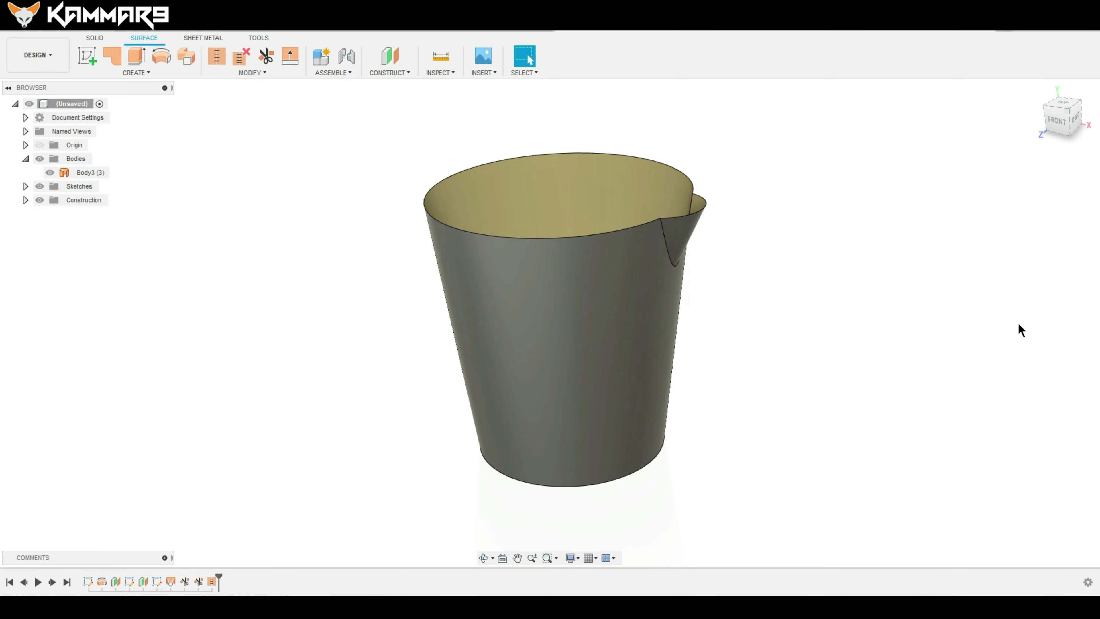
Fillet the edge where the spout meets the wall with a 15 mm radius
shift+middle_drag(859, 317, 715, 231)
scroll(736, 230, up, 3)
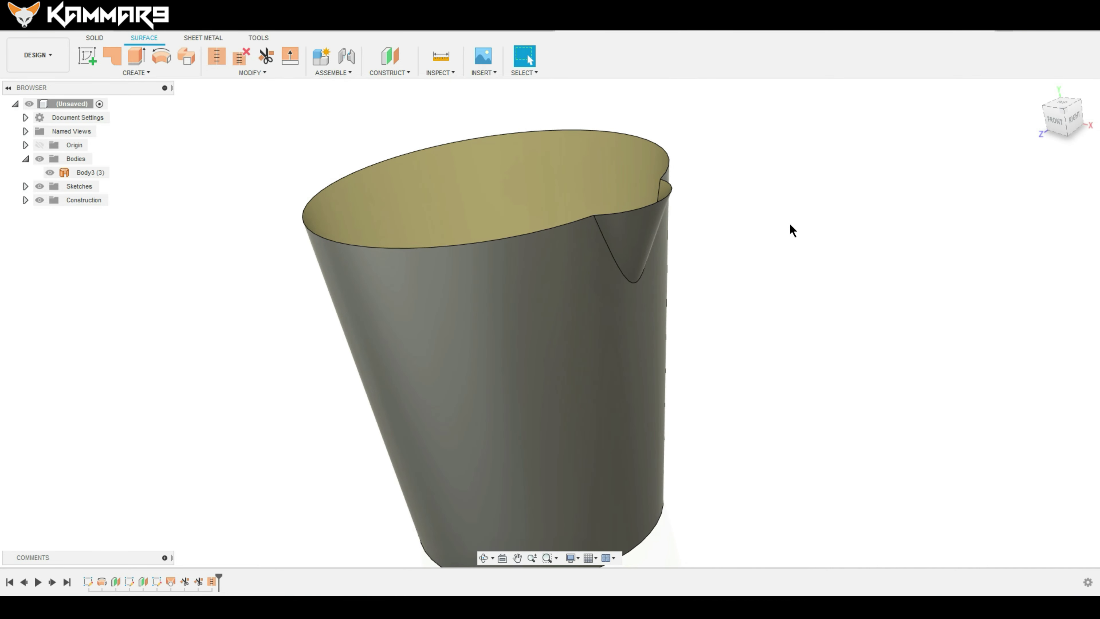
click(789, 223)
click(174, 73)
click(229, 73)
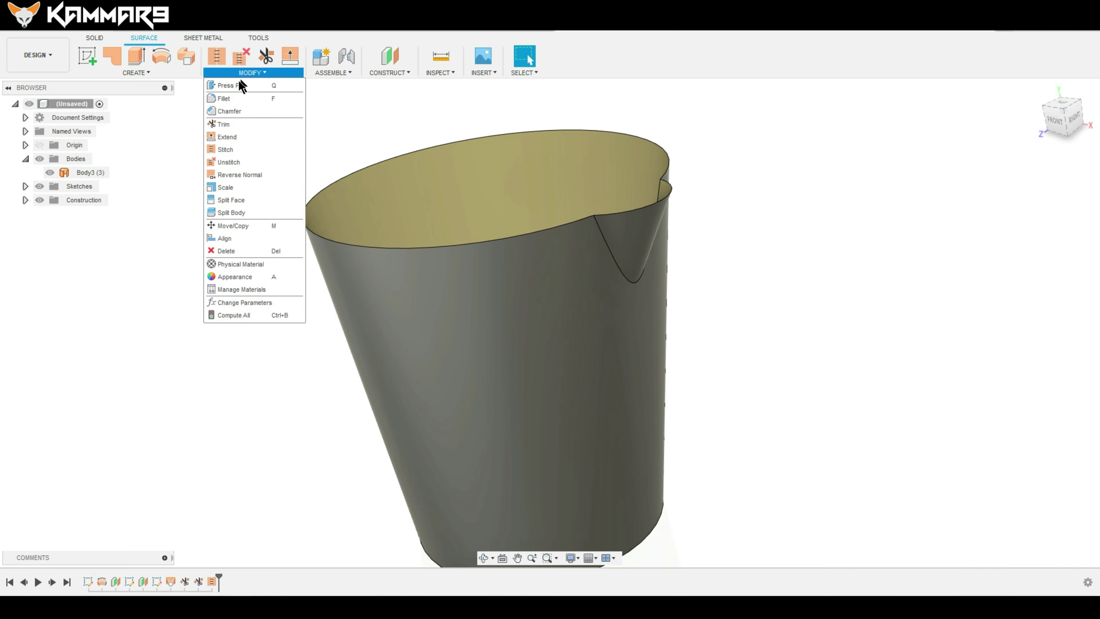
click(228, 97)
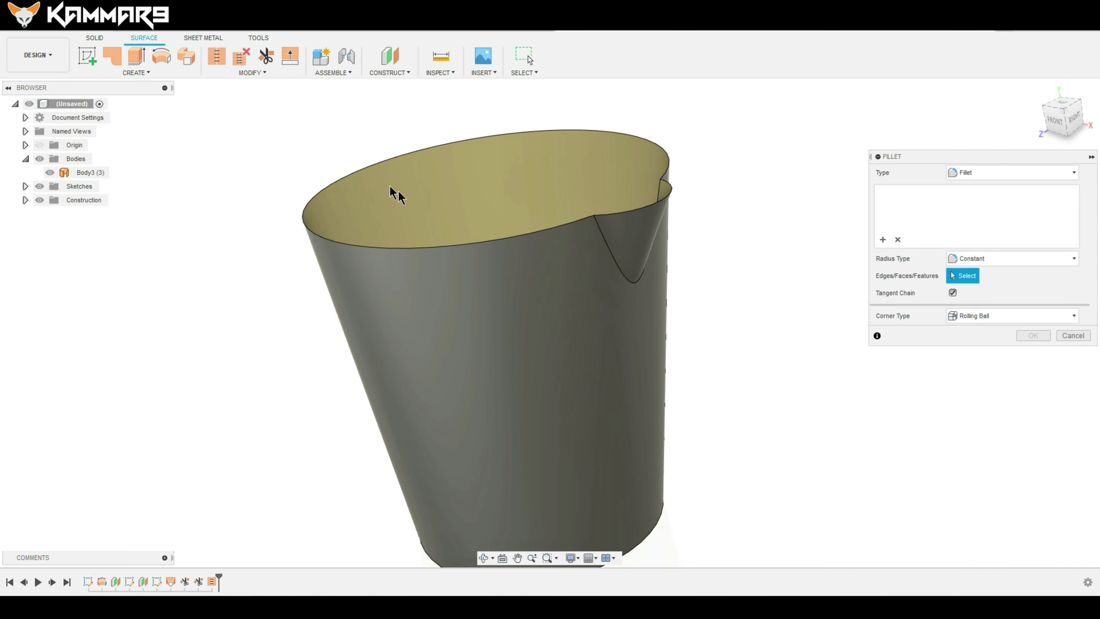
click(616, 262)
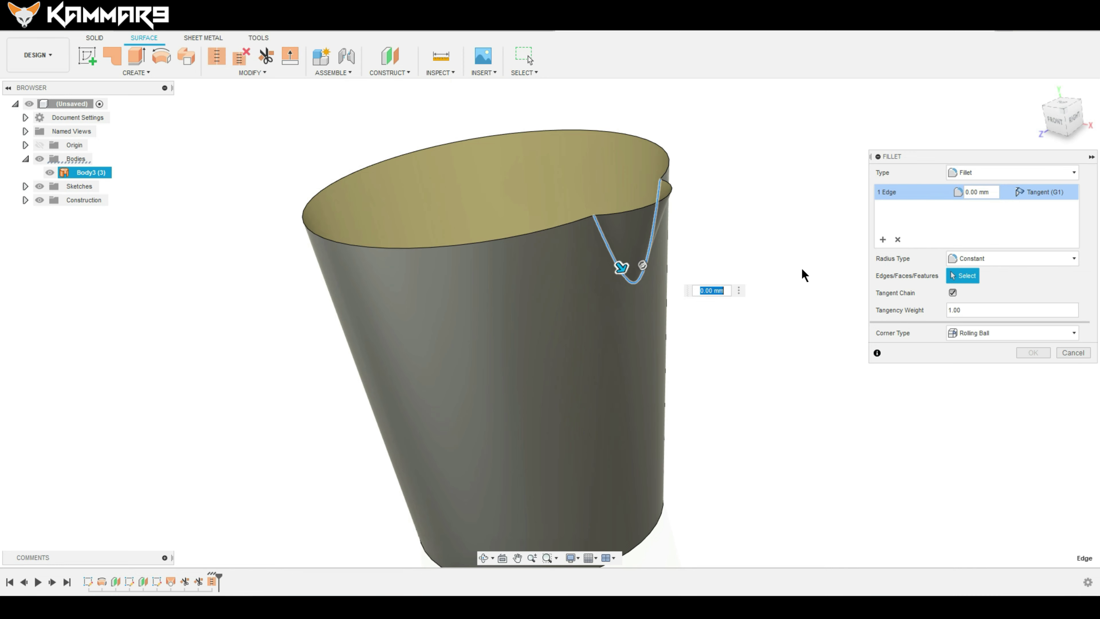
text(15)
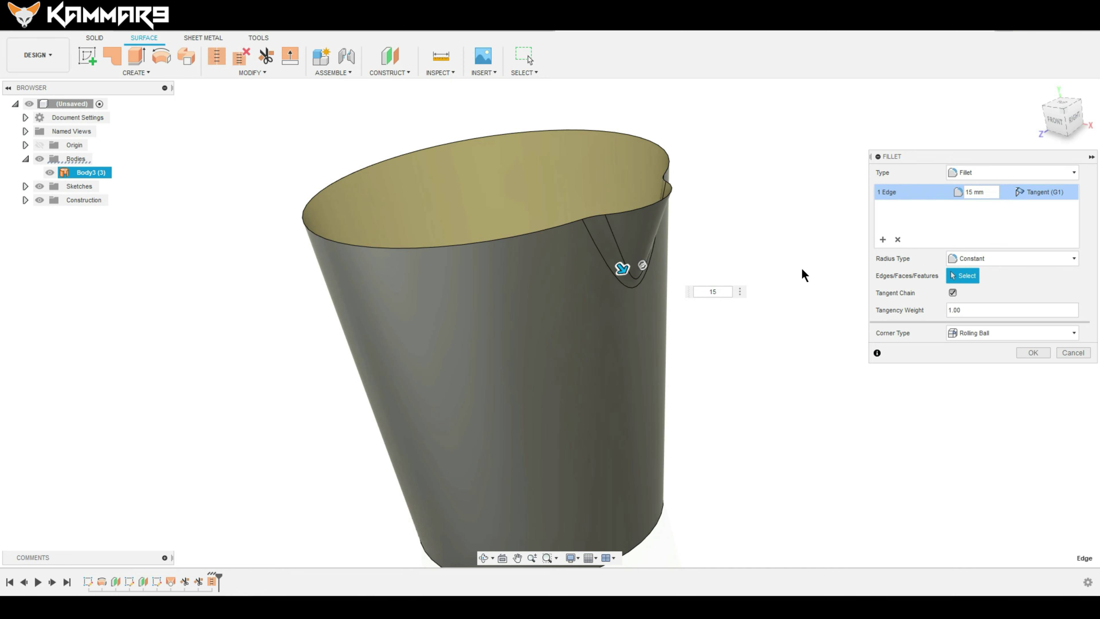
click(1033, 354)
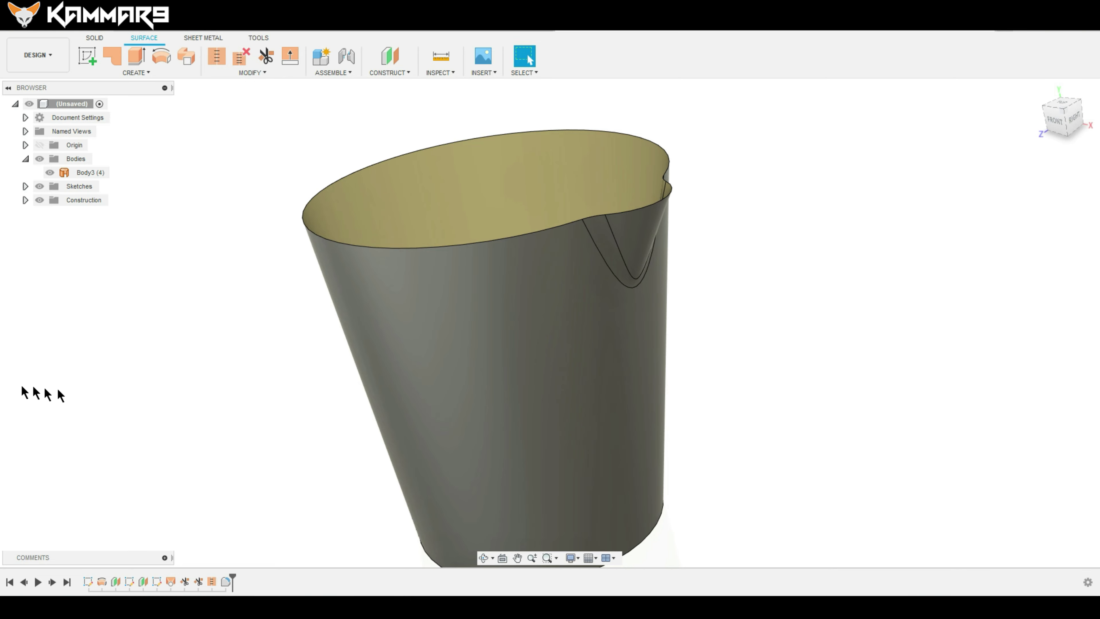
Fillet the bucket's bottom edge on Body3
shift+middle_drag(757, 386, 677, 427)
scroll(677, 427, up, 3)
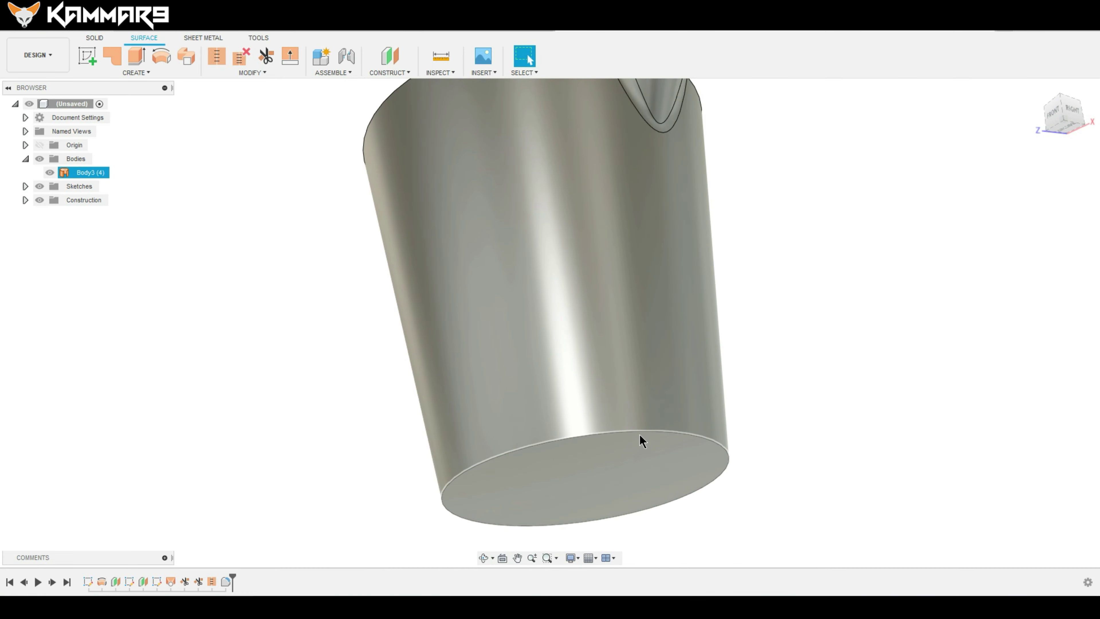
click(640, 433)
key(f)
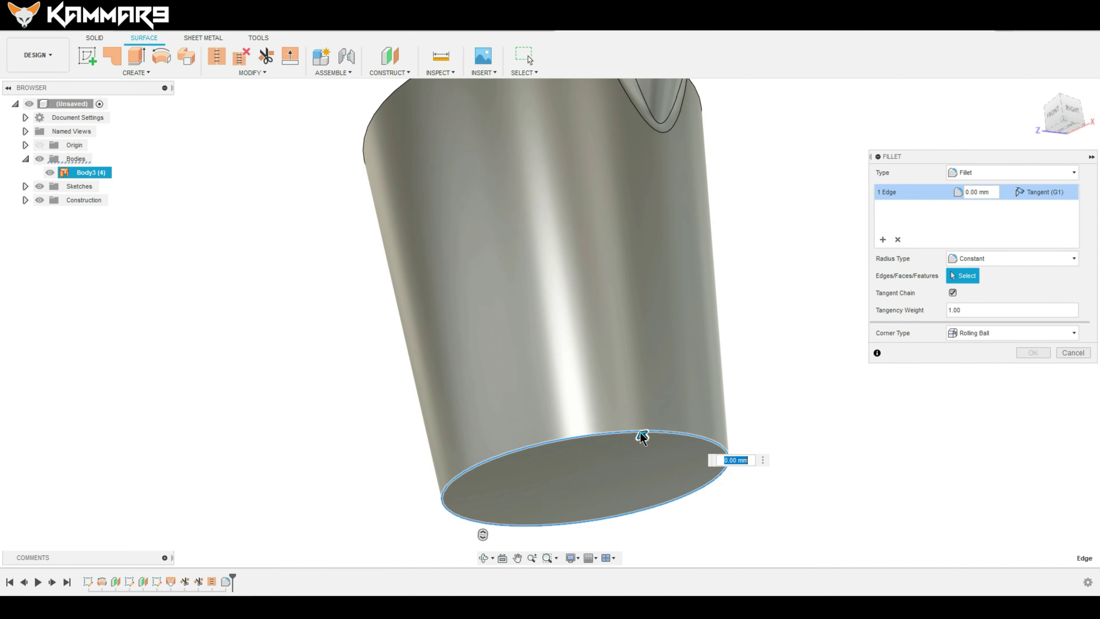
key(Return)
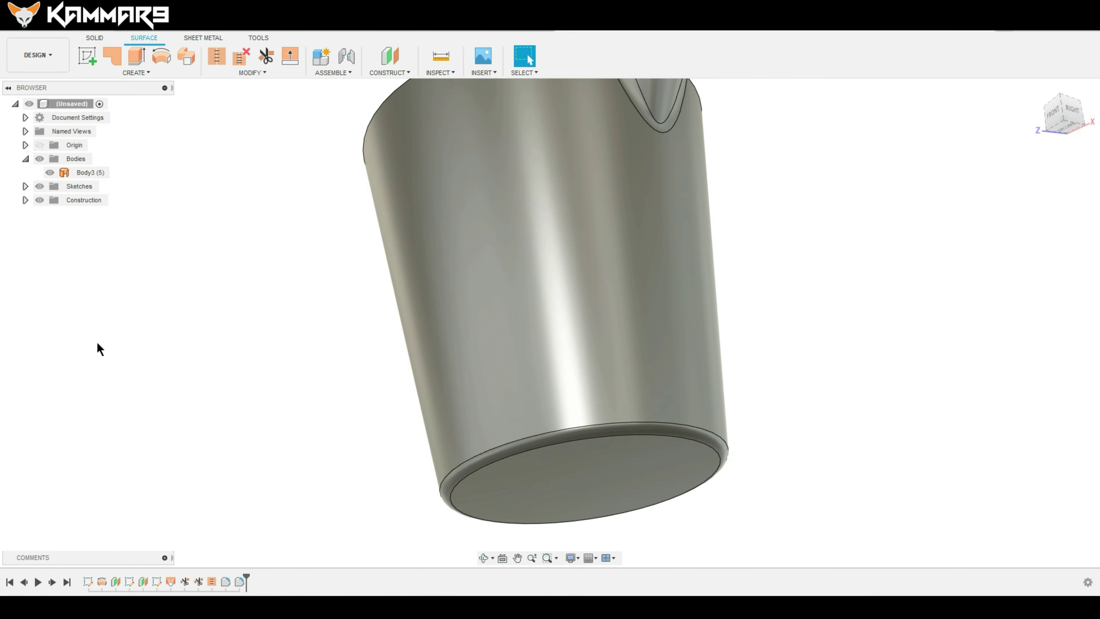
mouse_move(682, 258)
shift+middle_down()
mouse_move(712, 275)
mouse_move(626, 216)
mouse_move(690, 216)
shift+middle_up()
scroll(702, 264, down, 2)
Orbit the bucket to show the interior and spout, ending on a front view
click(626, 217)
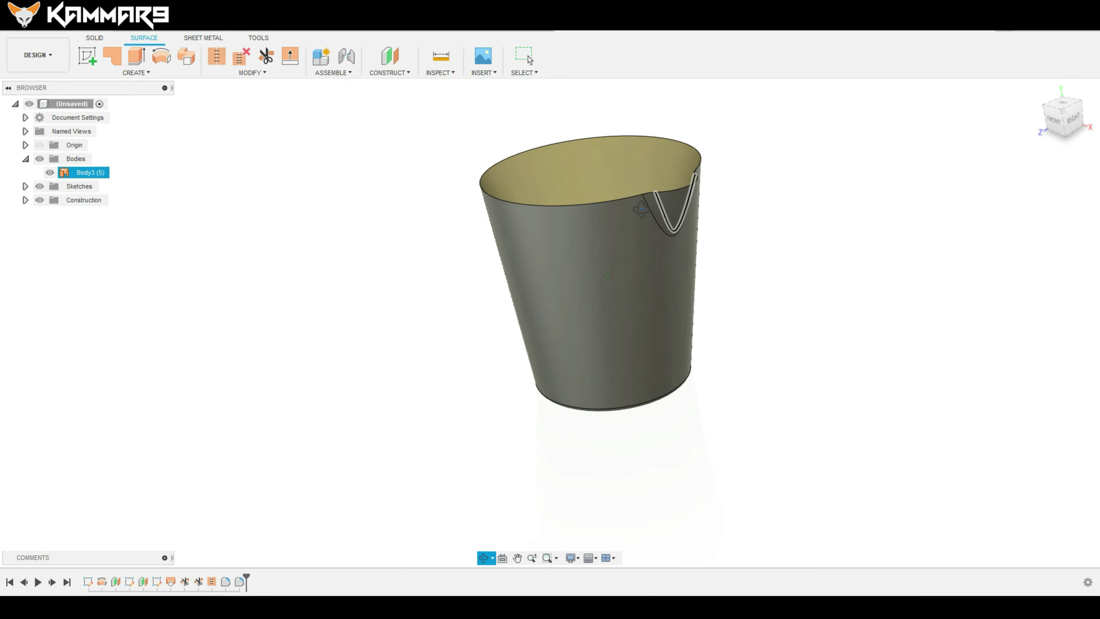
click(889, 191)
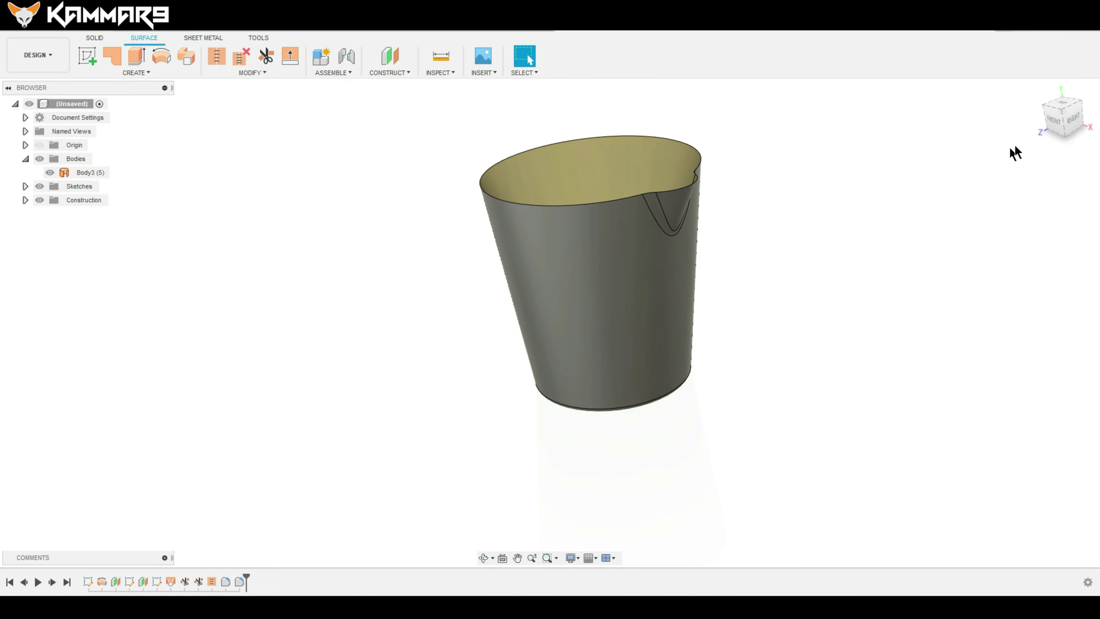
click(1055, 117)
scroll(453, 182, up, 3)
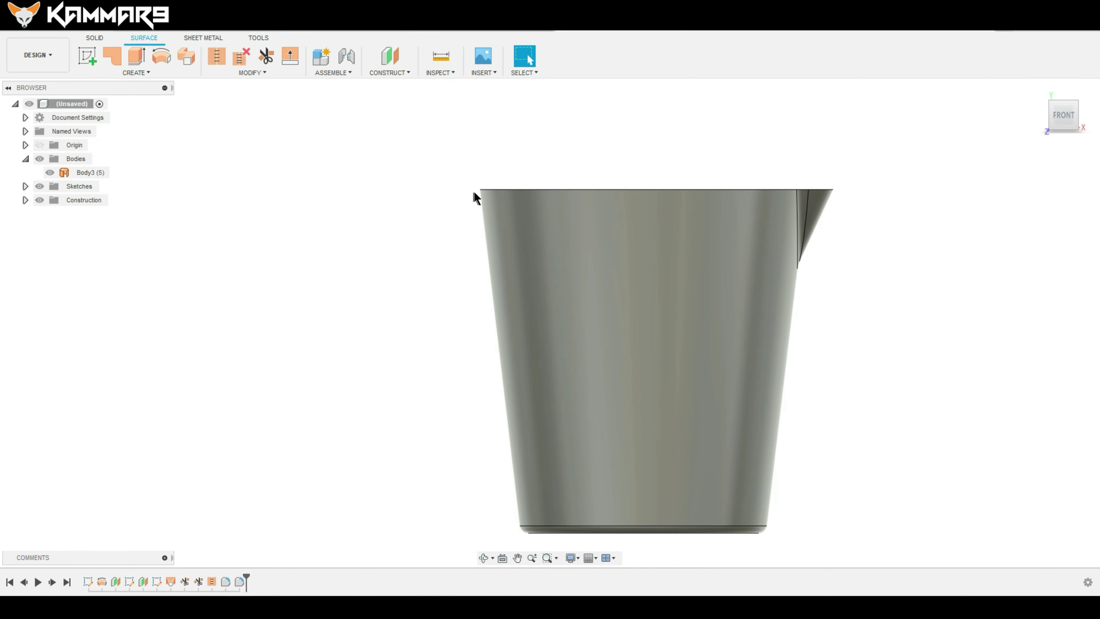
scroll(474, 196, up, 2)
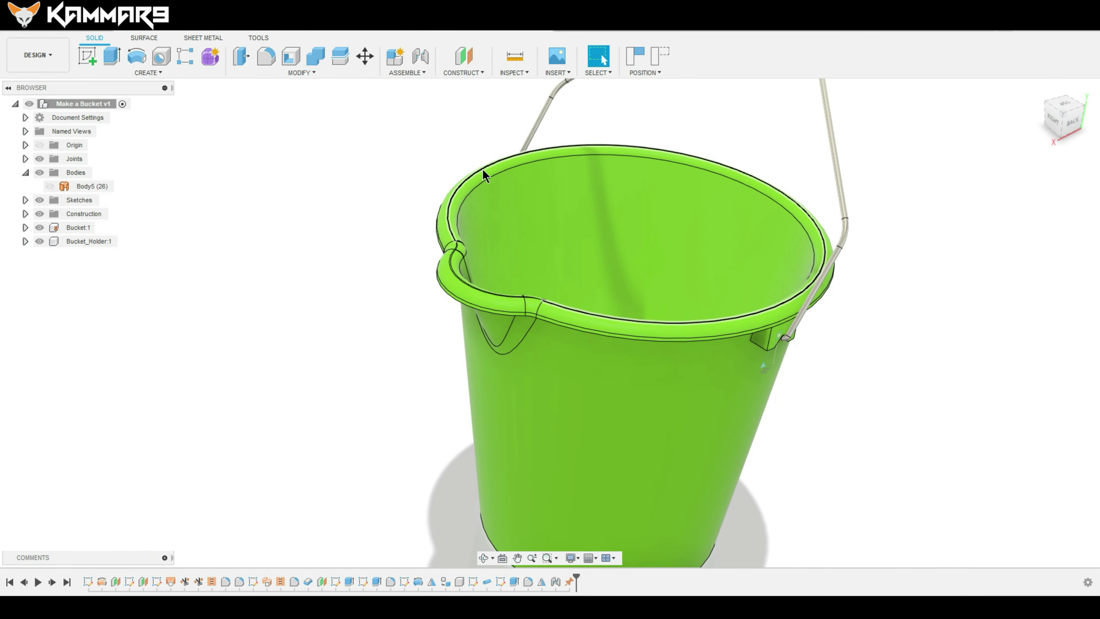
Return to the unsaved pitcher design and start a new sketch
click(704, 33)
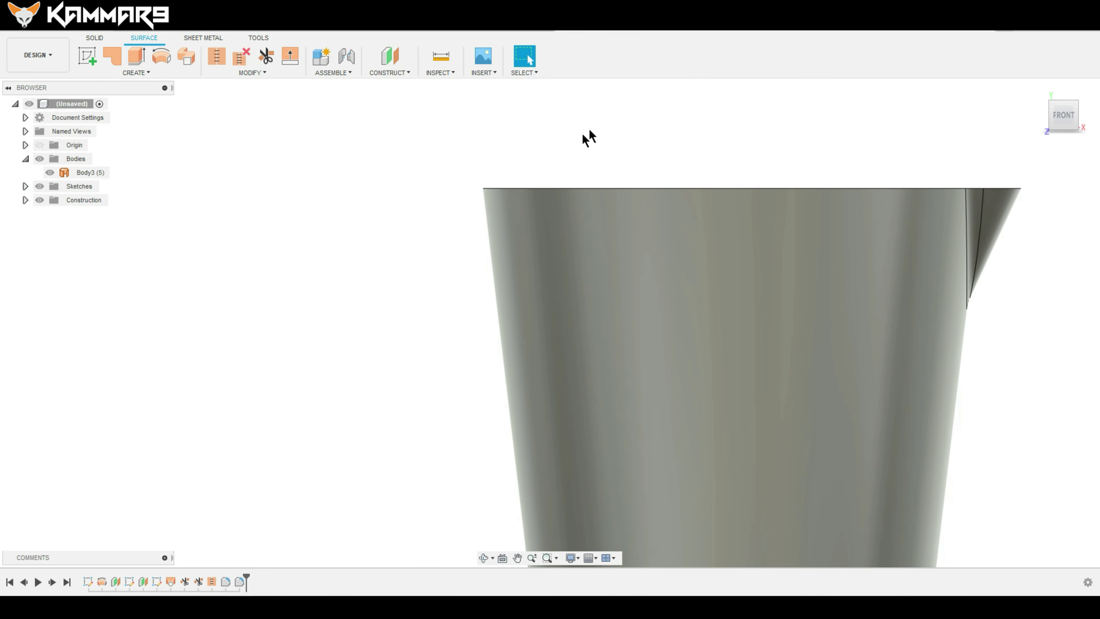
scroll(499, 177, up, 3)
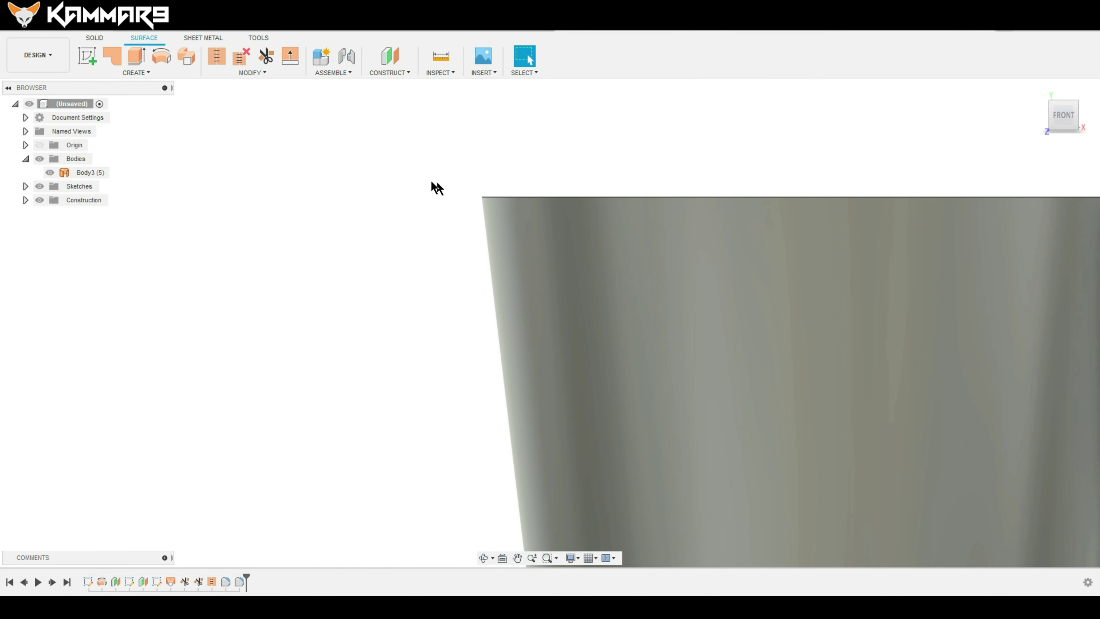
click(404, 174)
click(90, 57)
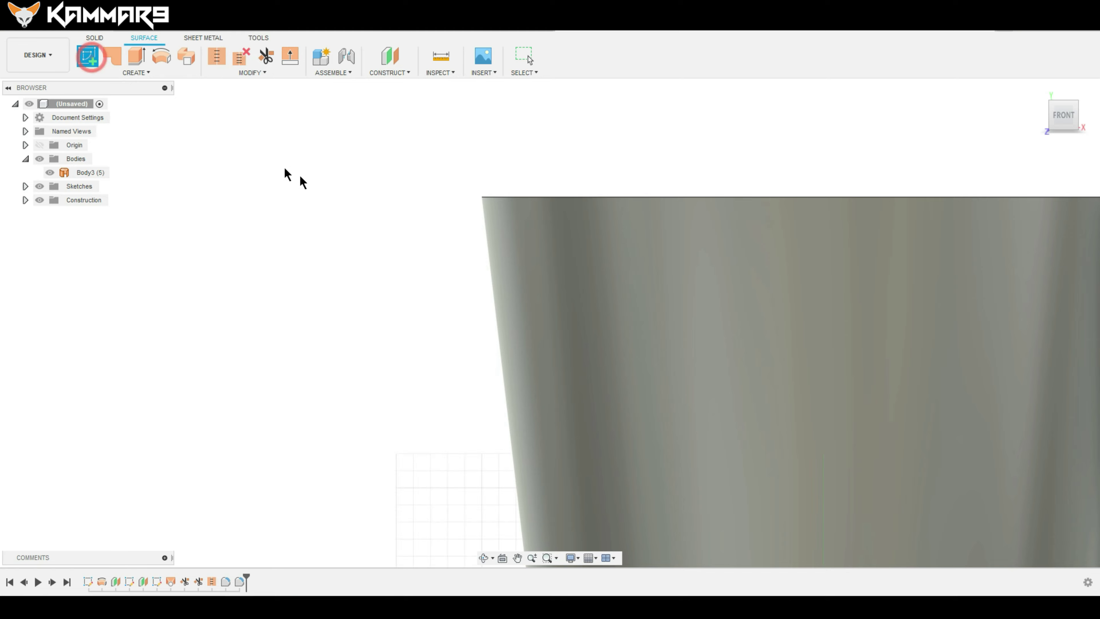
Place the new sketch on the front plane
click(406, 243)
scroll(768, 477, down, 3)
scroll(626, 263, up, 5)
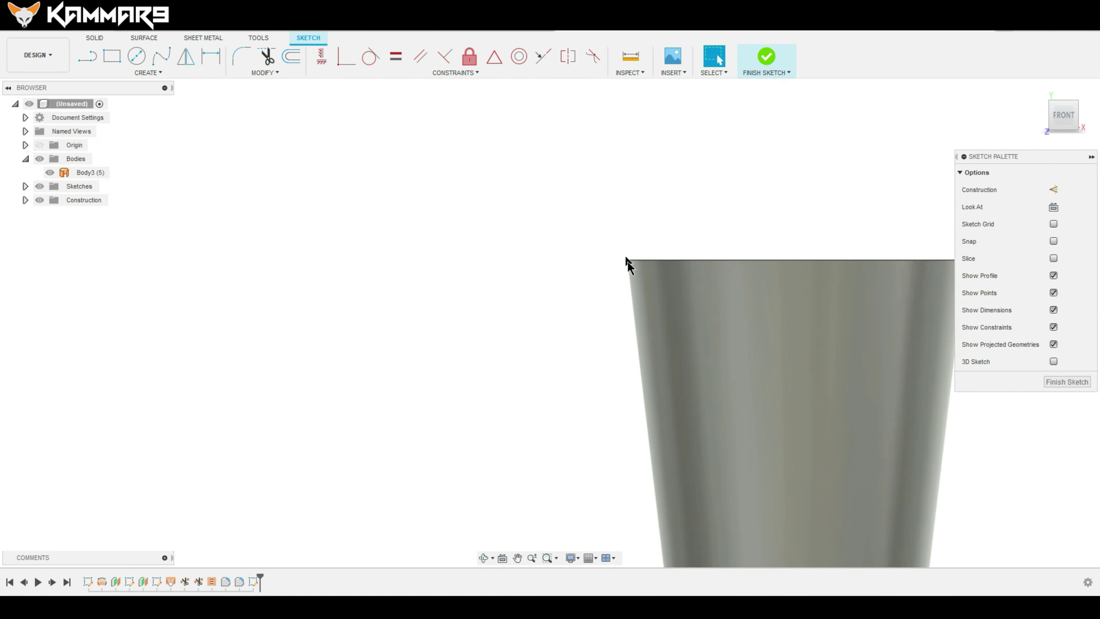
scroll(649, 239, up, 1)
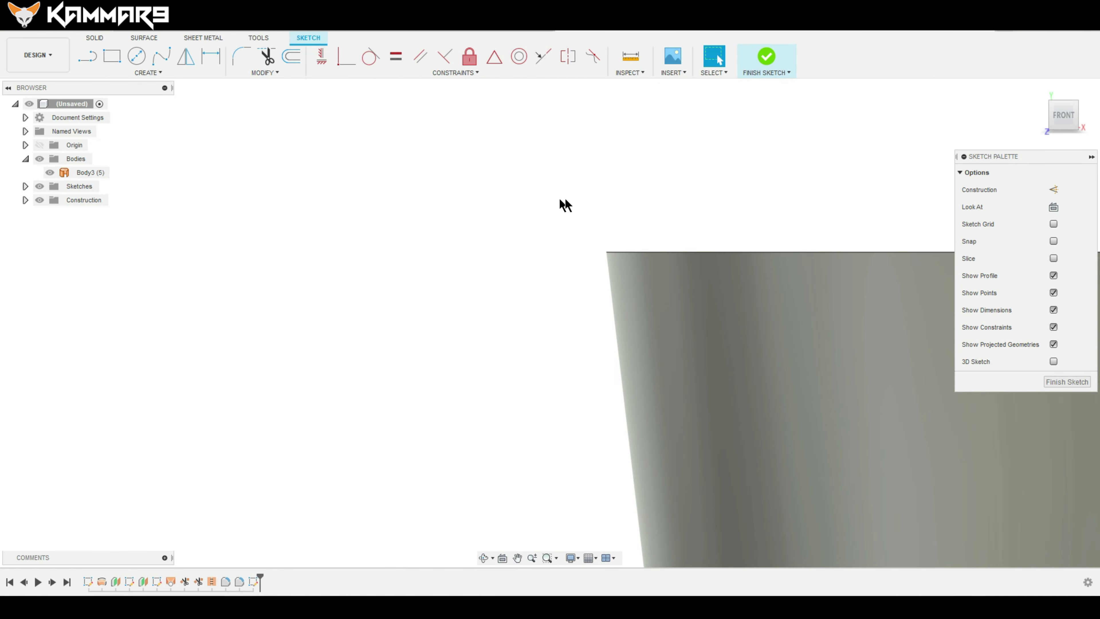
click(96, 60)
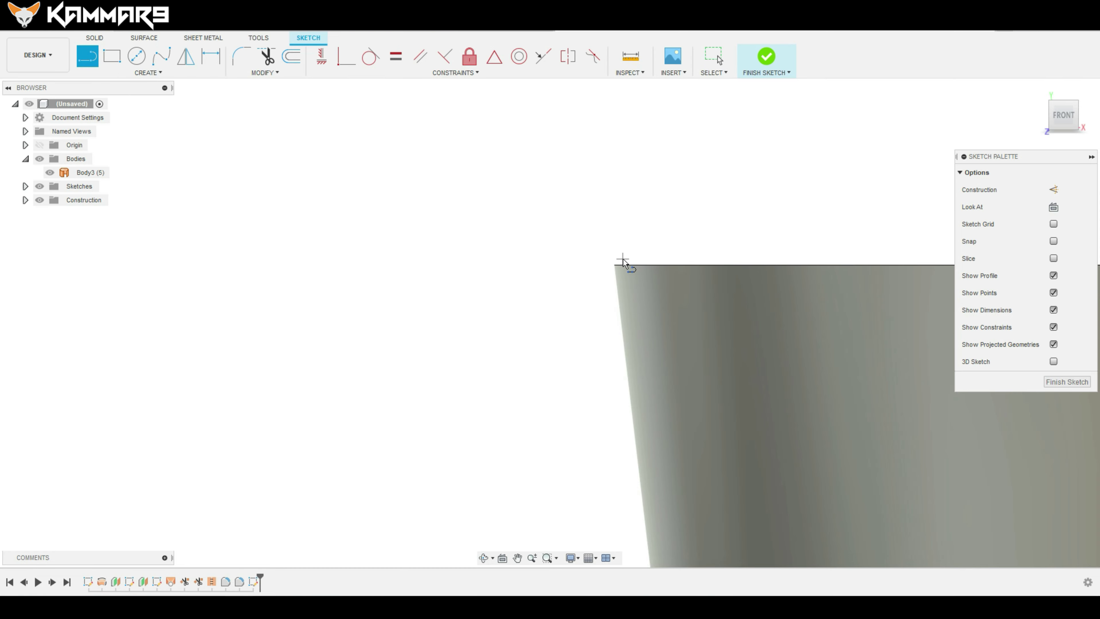
key(Escape)
Project the pitcher's top rim edge into the sketch using the edges selection filter
key(p)
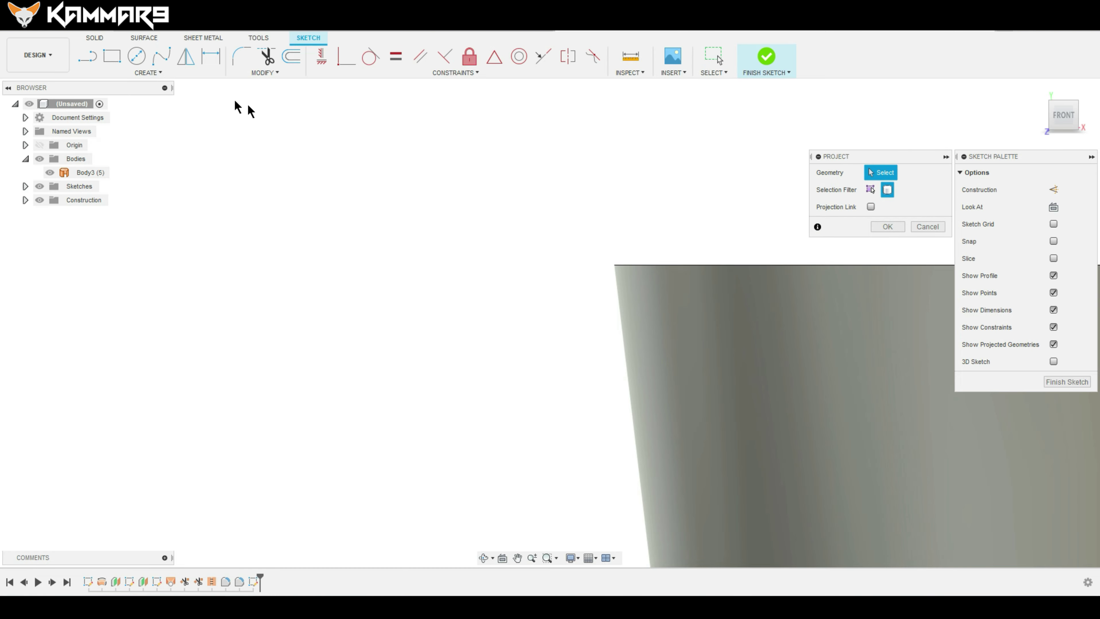
click(136, 73)
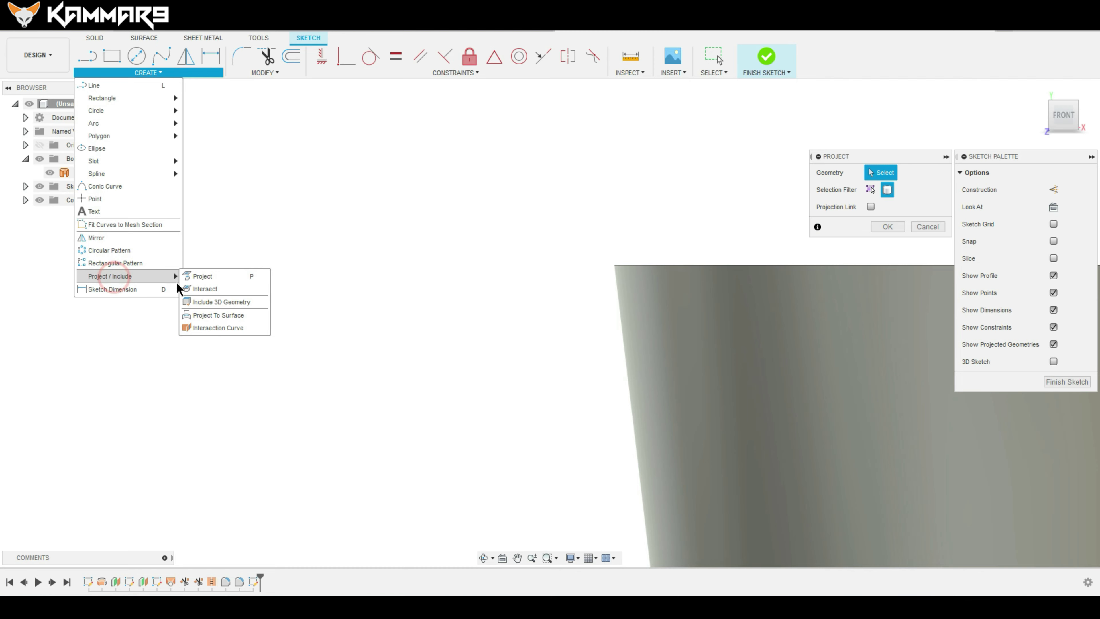
click(115, 72)
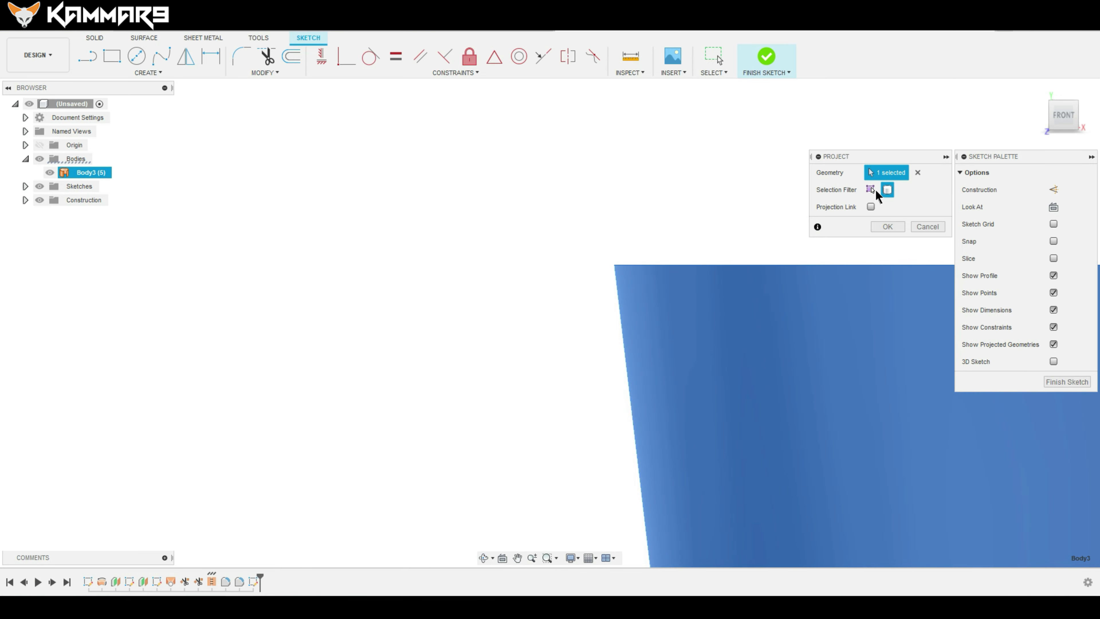
click(871, 190)
click(632, 265)
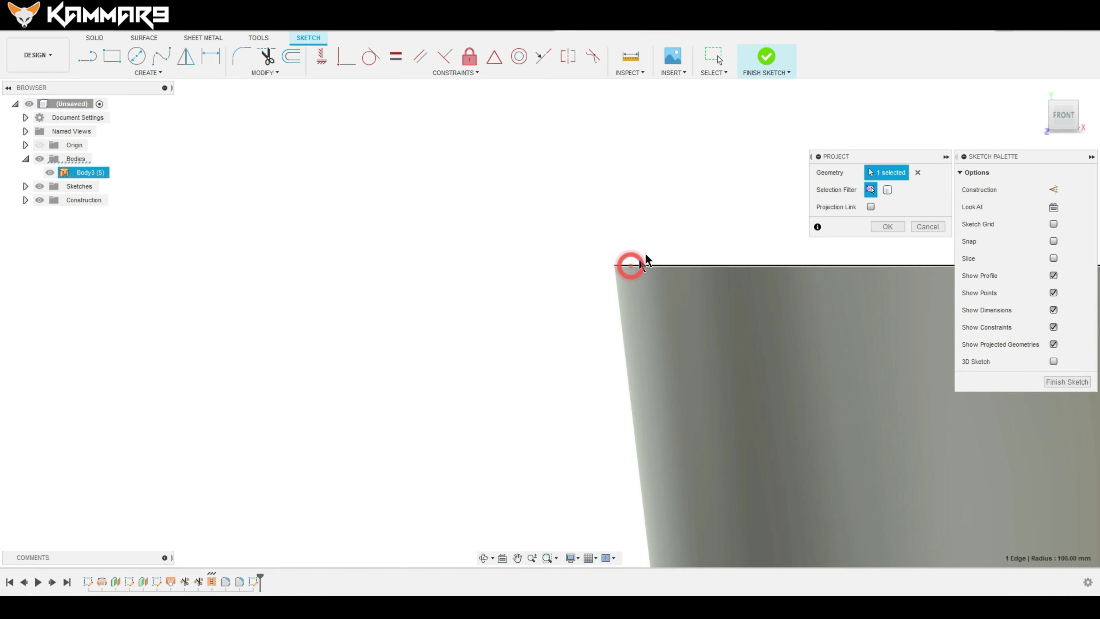
click(886, 226)
click(663, 189)
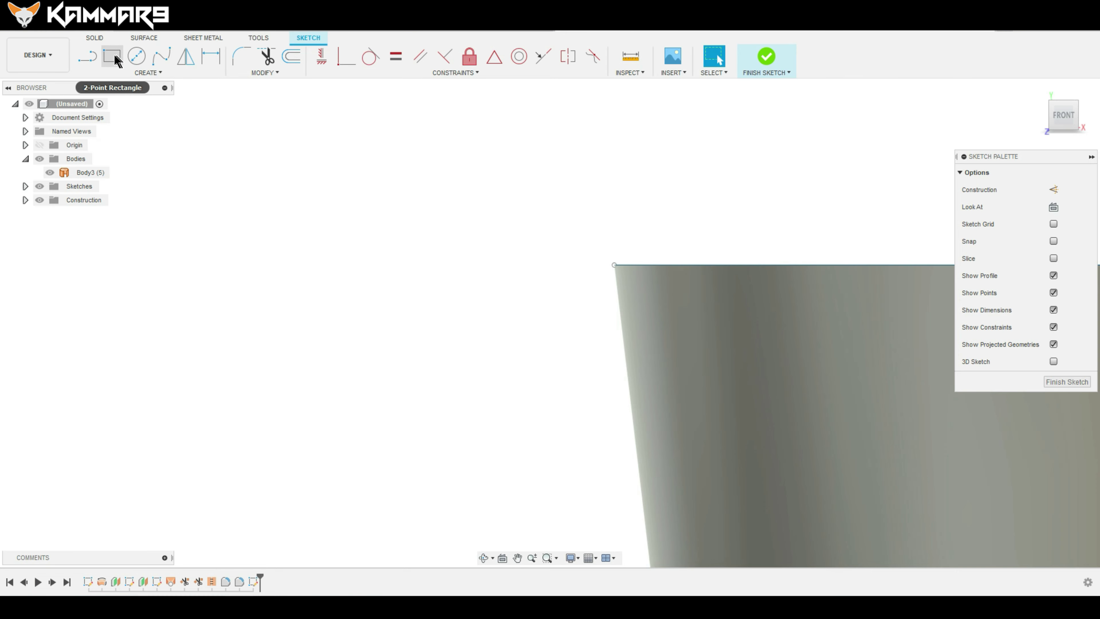
Draw a horizontal and a slanted line from the rim's top-left corner for the lip profile
click(88, 56)
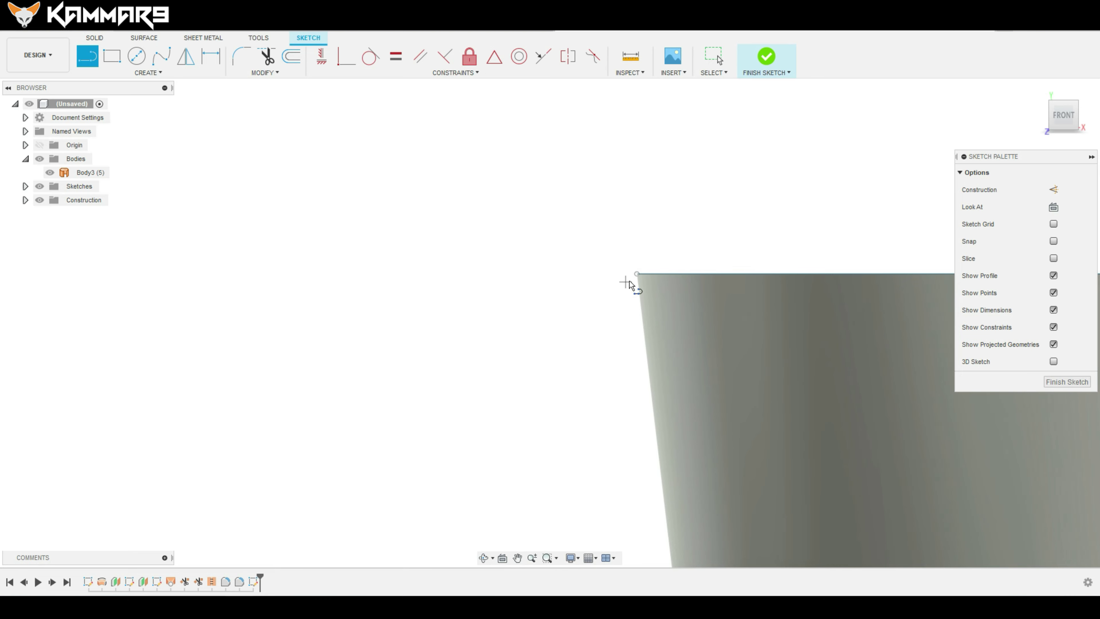
click(636, 273)
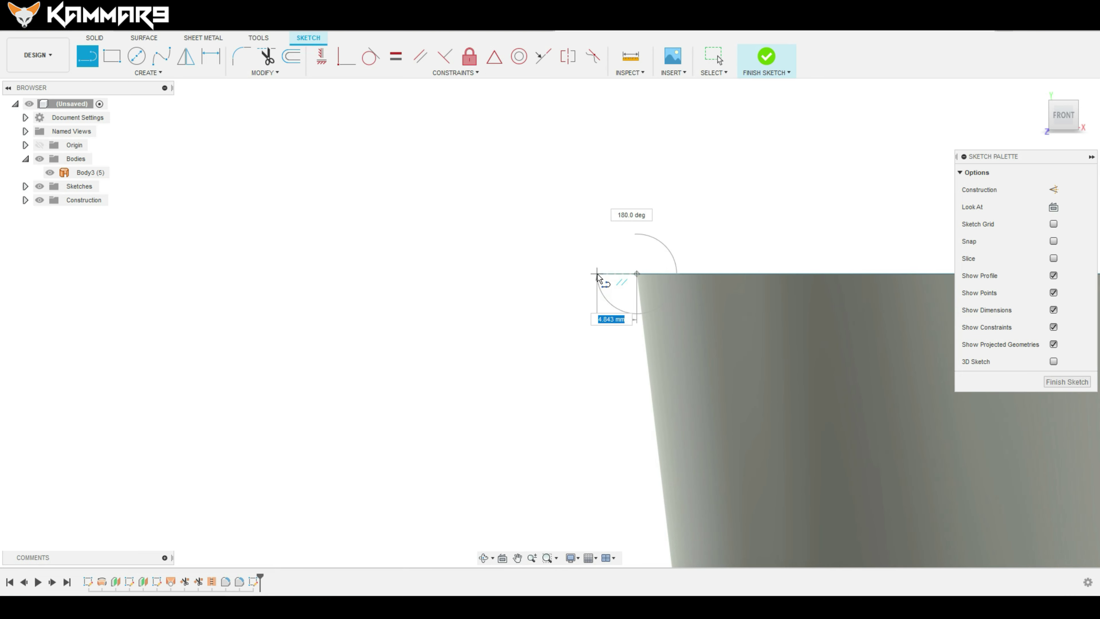
click(585, 273)
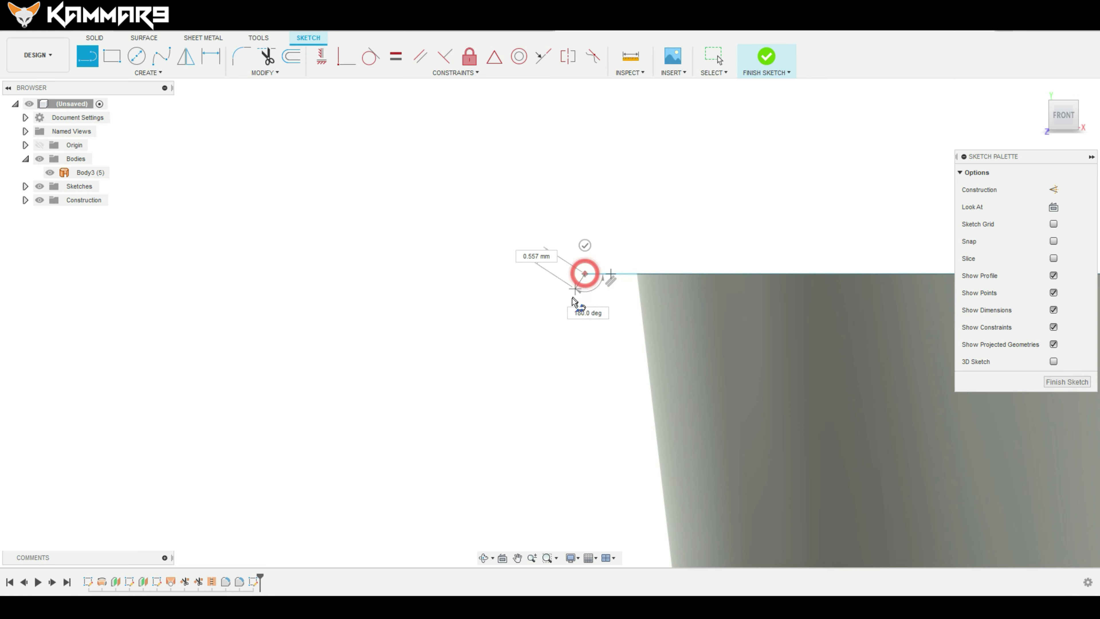
click(566, 326)
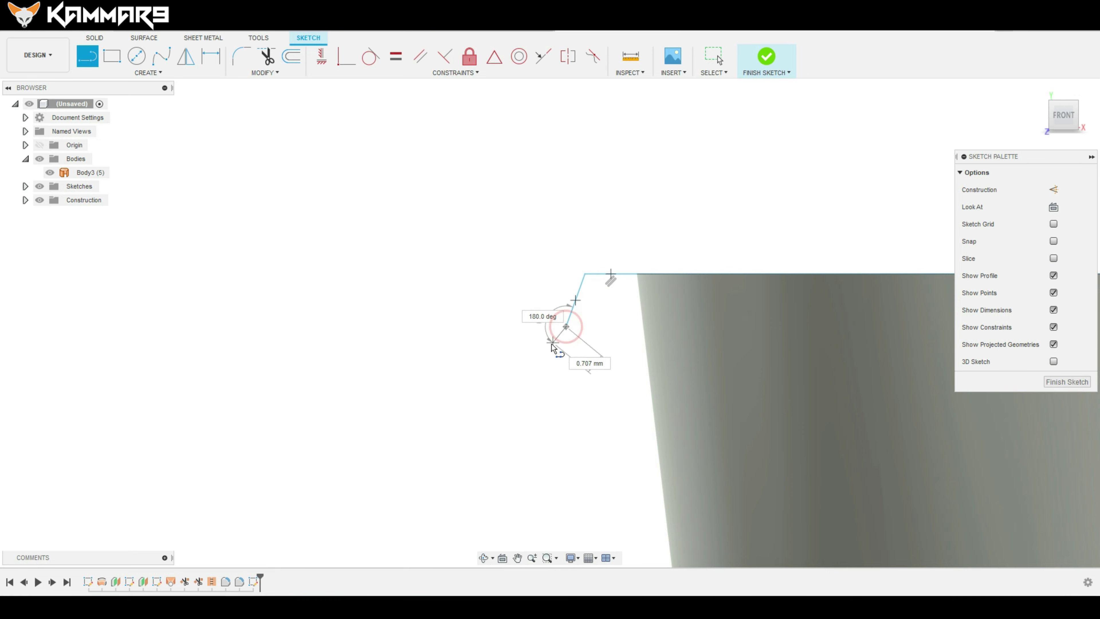
key(Escape)
Dimension the horizontal line to 6 mm and the slanted line's height to 5 mm
key(d)
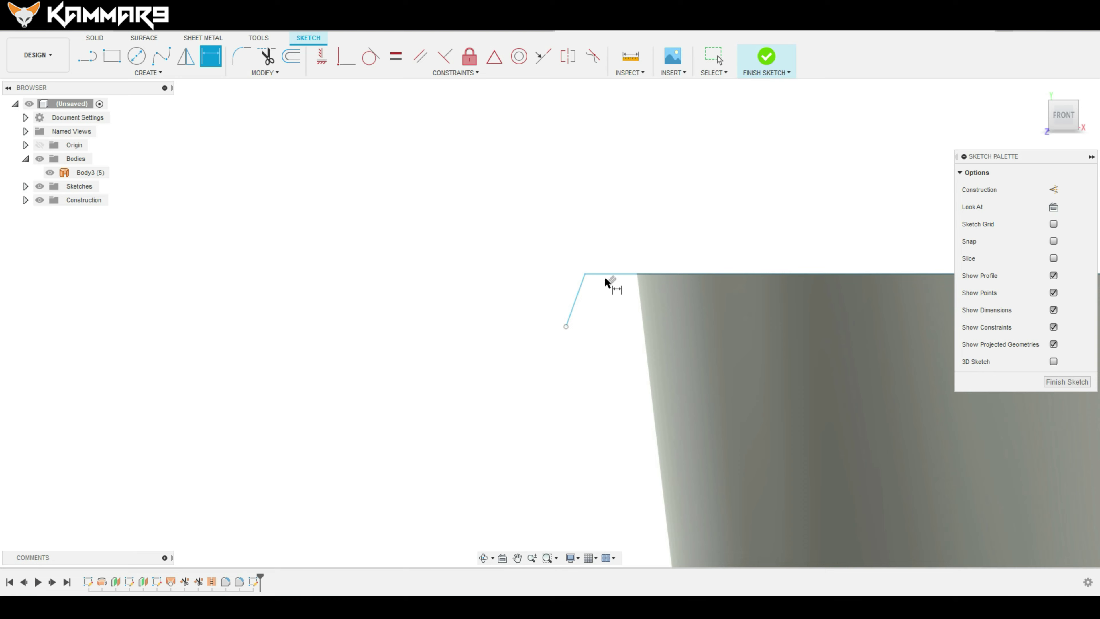
click(604, 273)
click(608, 226)
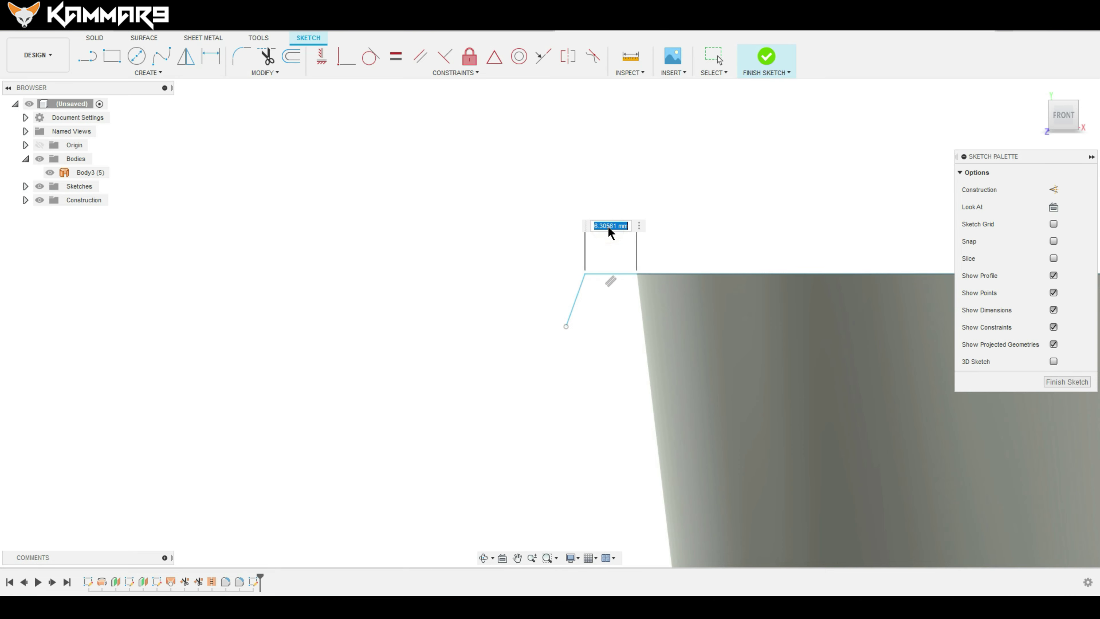
text(6)
key(Return)
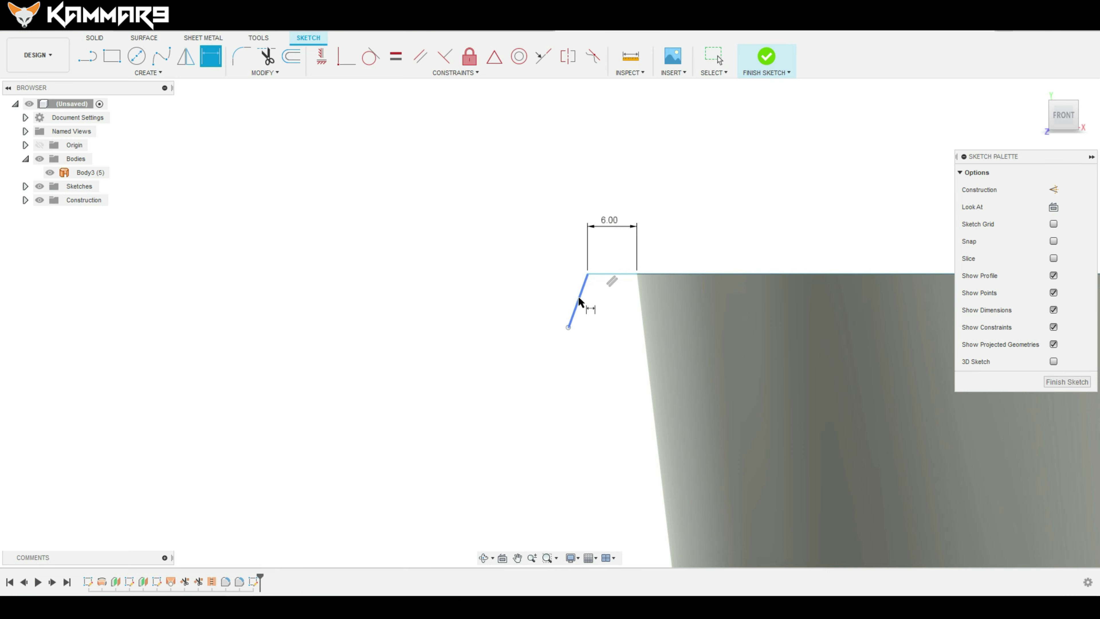
click(578, 296)
click(530, 306)
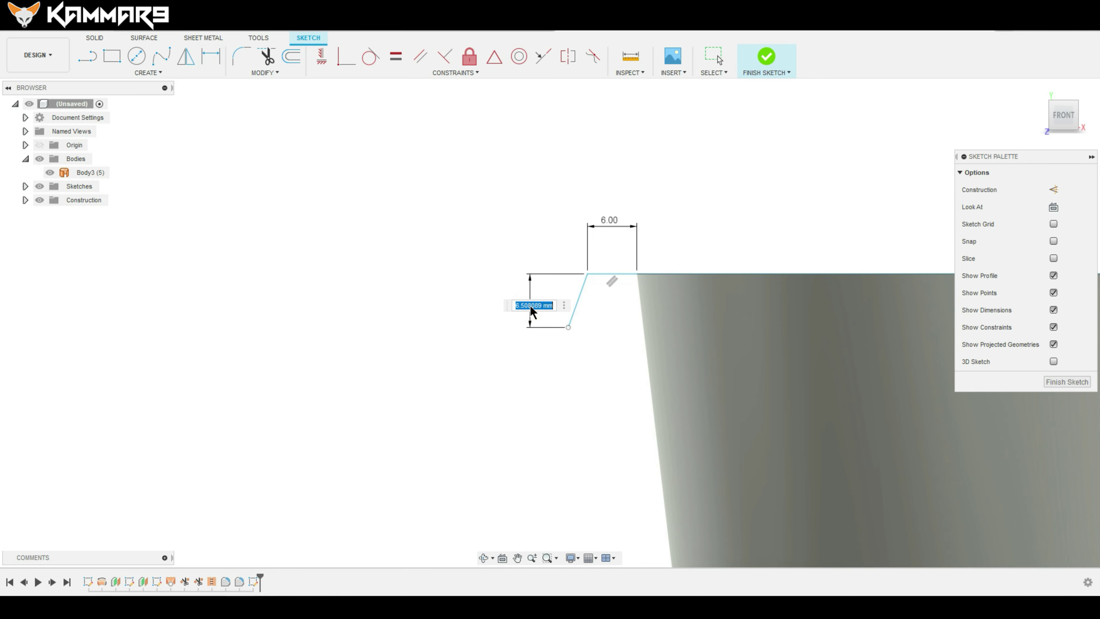
text(5)
key(Return)
Set the angle between the slanted and top lines to 80°
scroll(586, 284, up, 2)
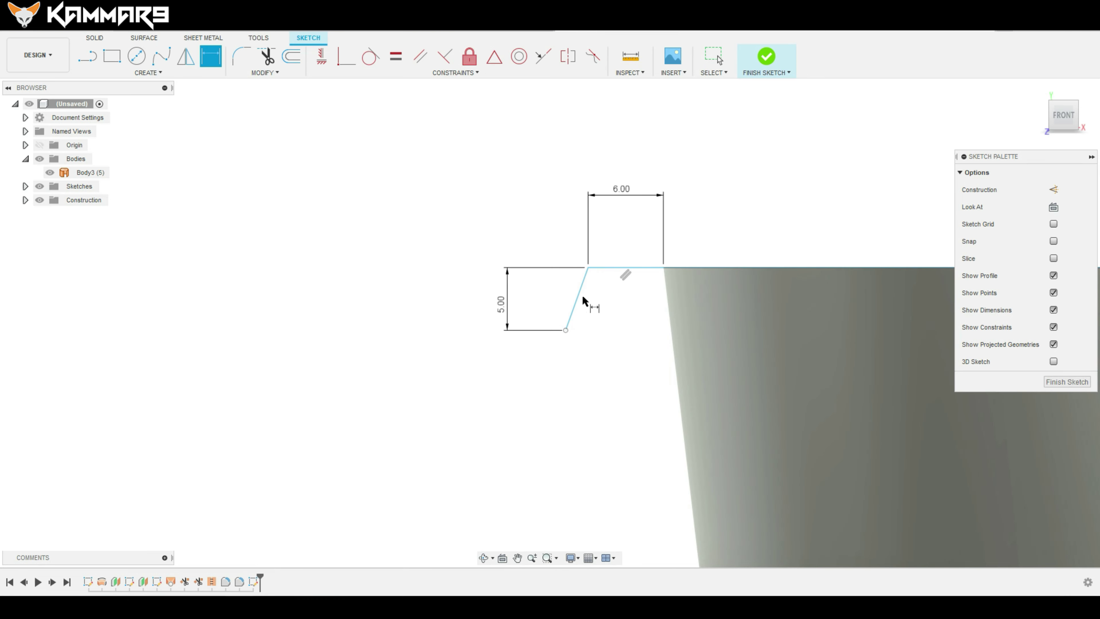
click(578, 294)
click(602, 267)
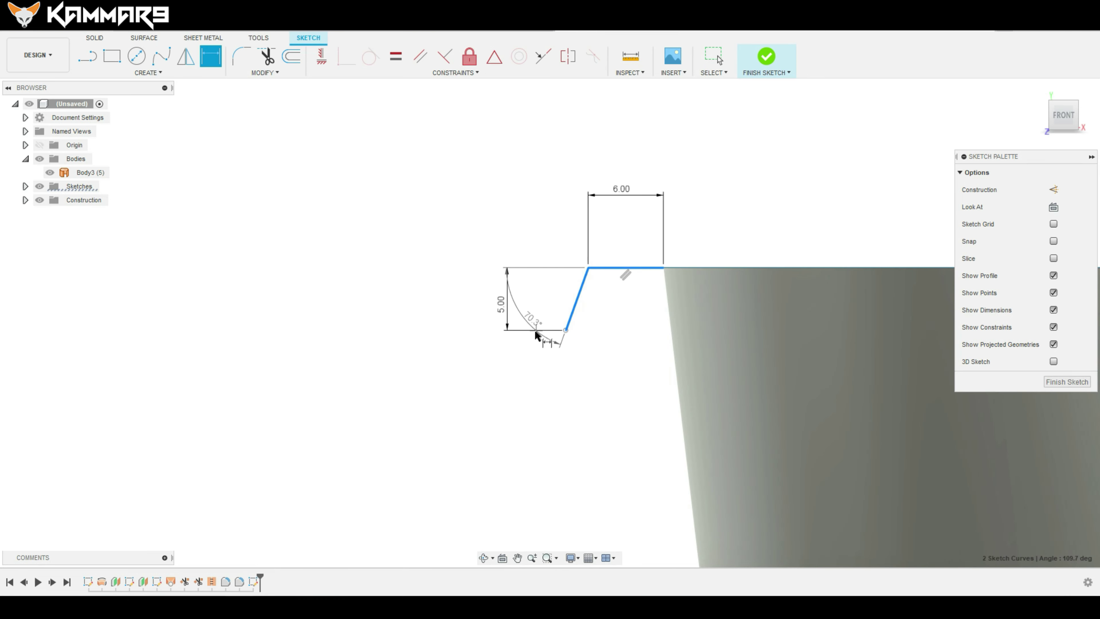
click(513, 355)
text(80)
key(Return)
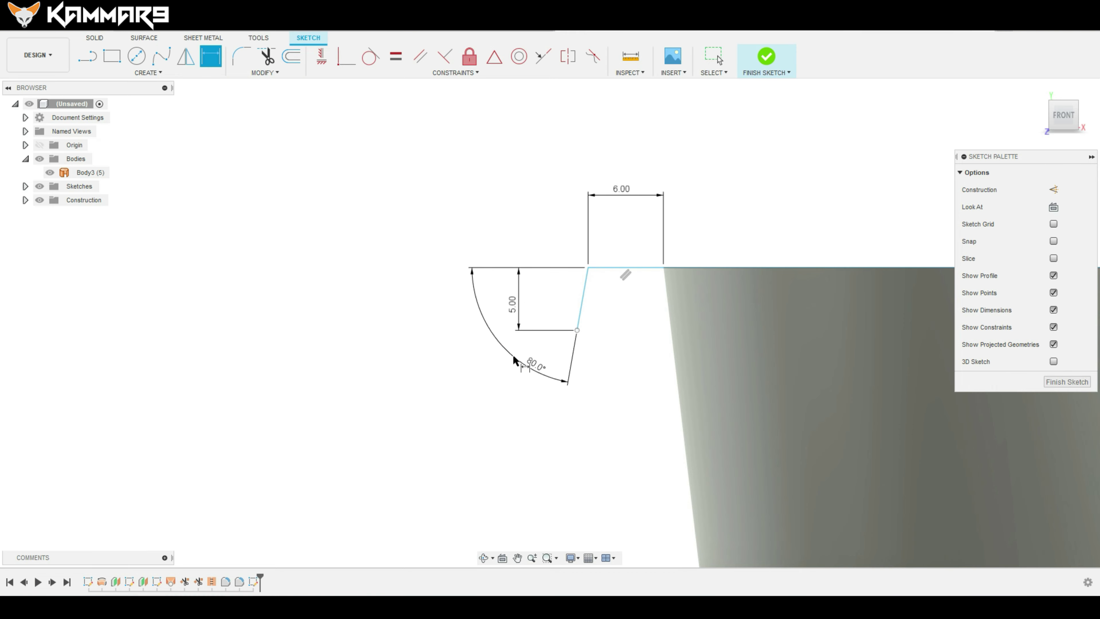
scroll(562, 299, up, 1)
key(Escape)
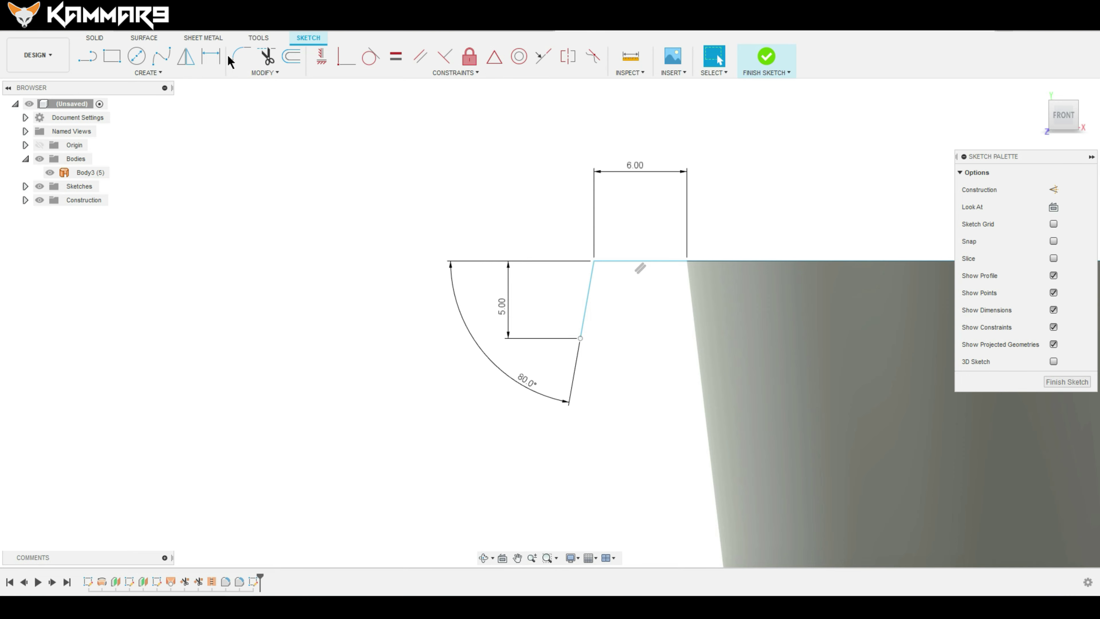
Round the corner between the top and slanted lines with R4 and finish the sketch
click(241, 57)
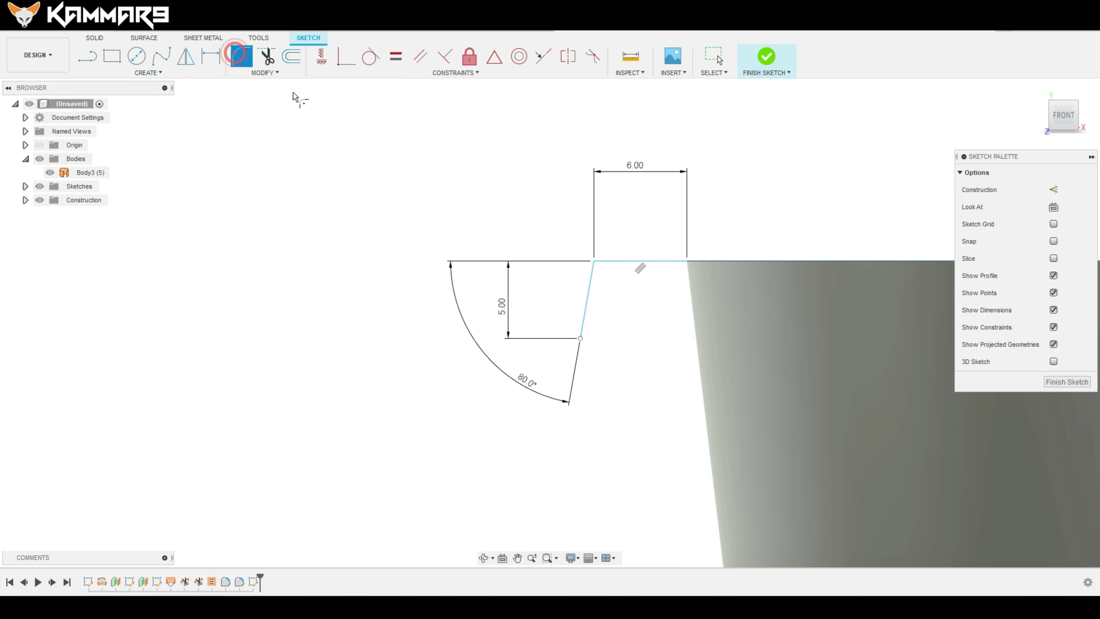
click(595, 261)
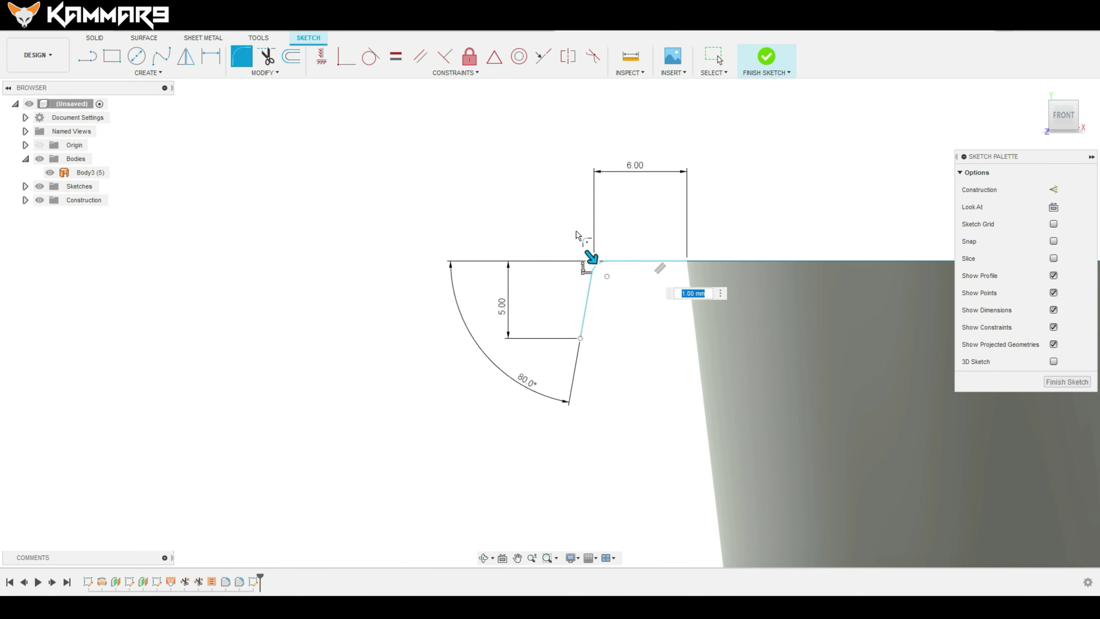
text(4)
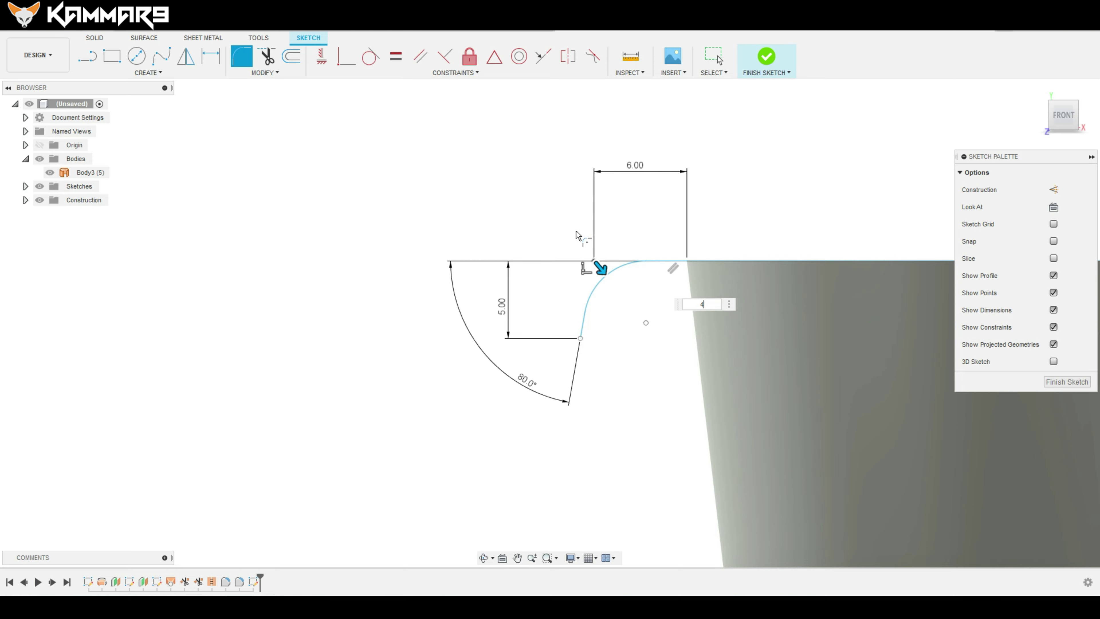
key(Return)
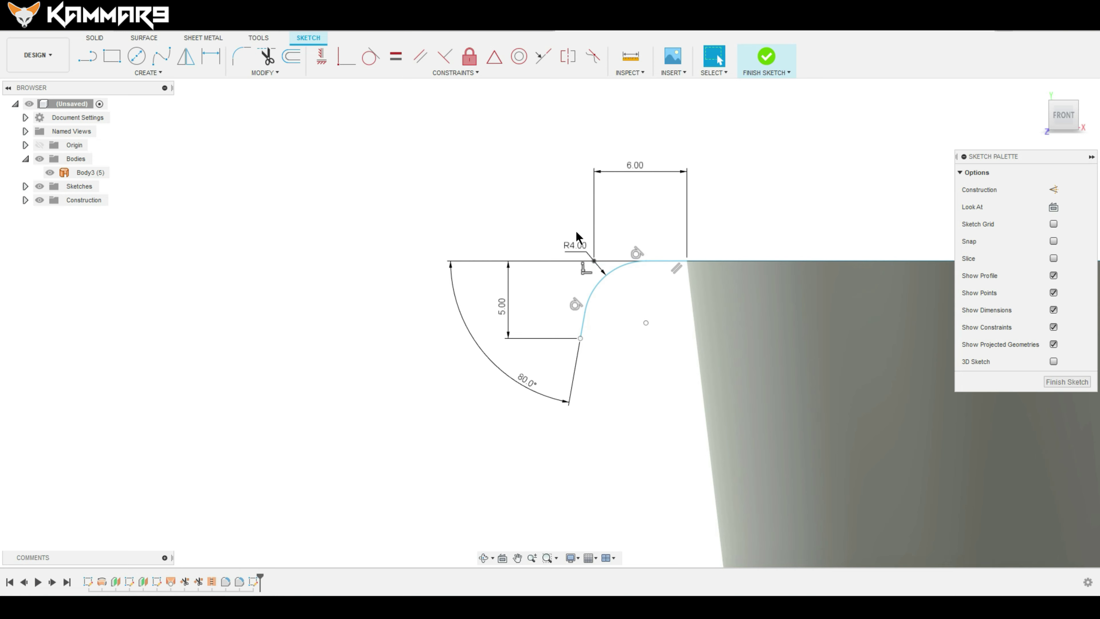
scroll(515, 191, down, 2)
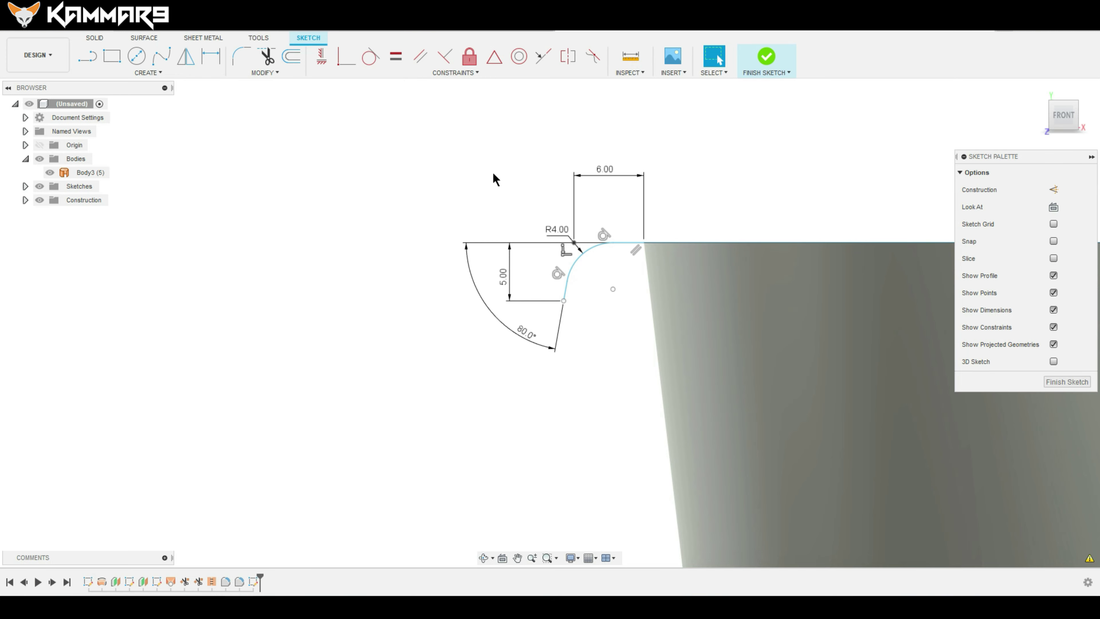
scroll(494, 177, down, 2)
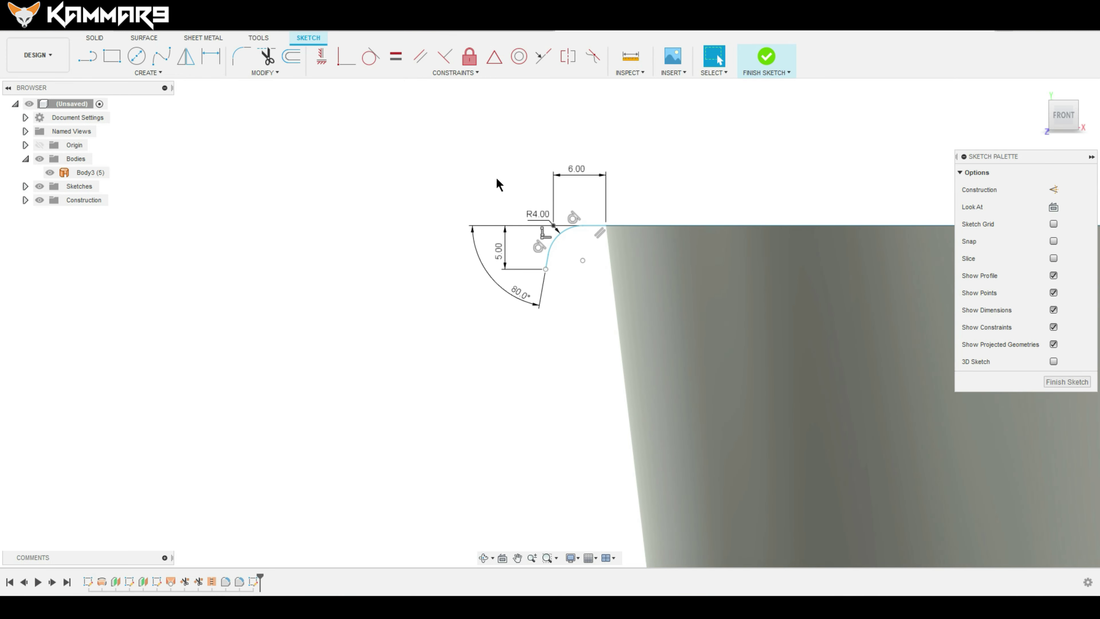
scroll(529, 179, down, 3)
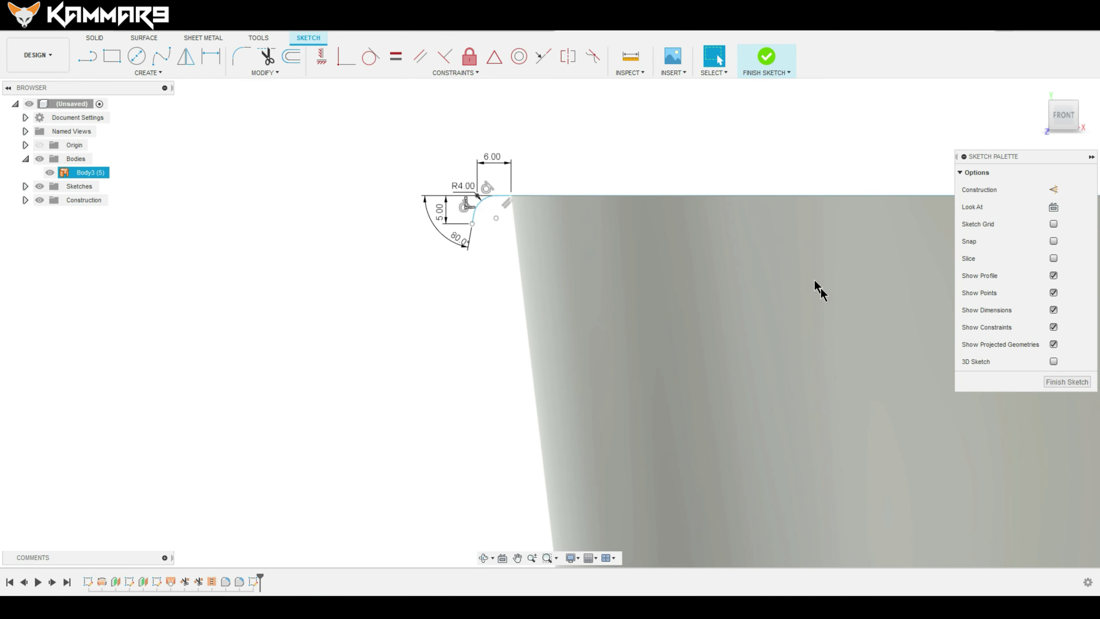
click(1052, 381)
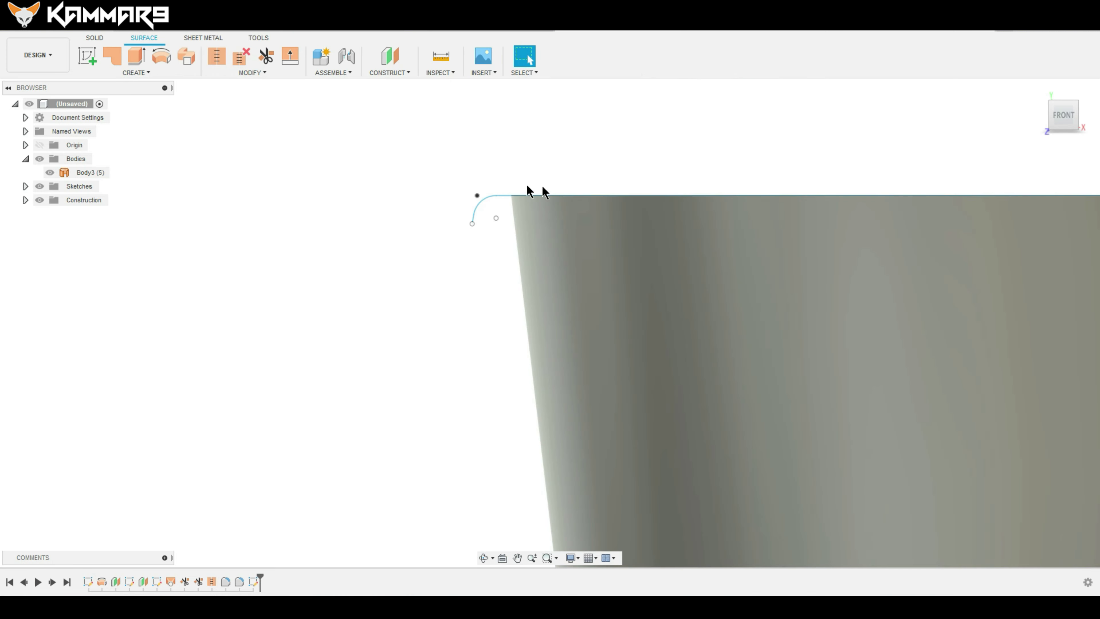
scroll(481, 192, down, 2)
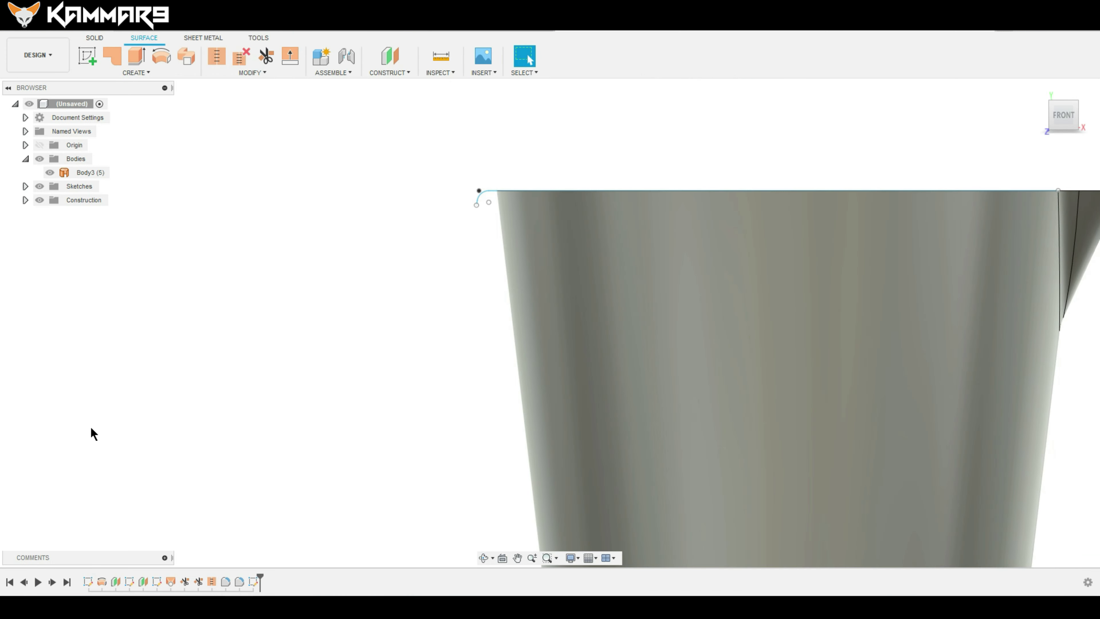
Start a sweep with the rim arc as profile and chain selection turned off
scroll(748, 306, down, 2)
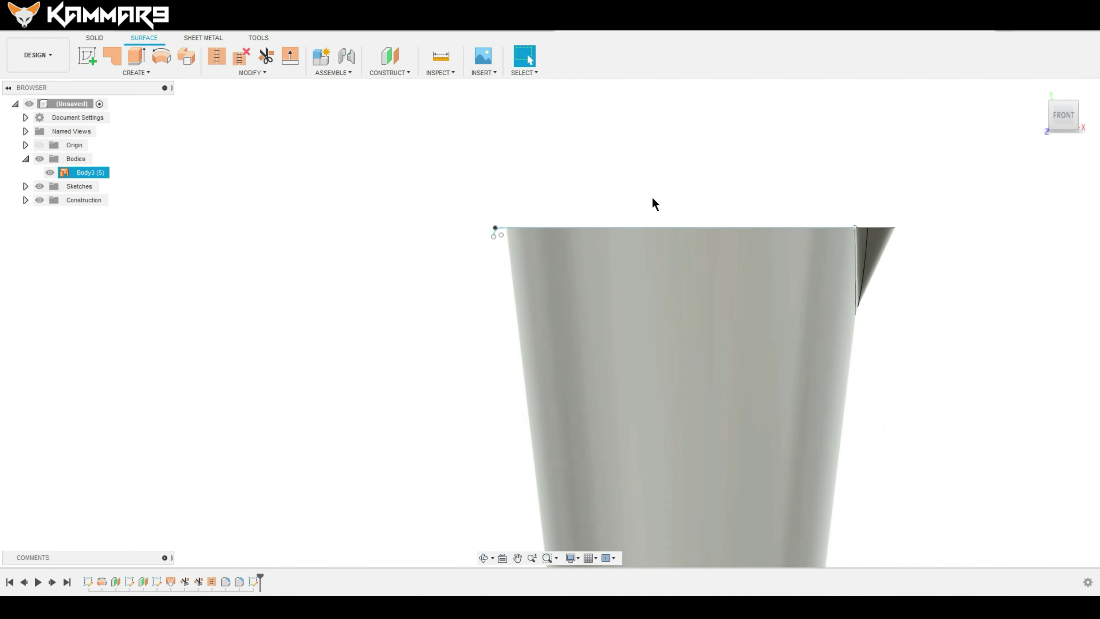
shift+middle_drag(653, 204, 740, 175)
drag(740, 175, 736, 190)
key(Escape)
scroll(506, 245, up, 2)
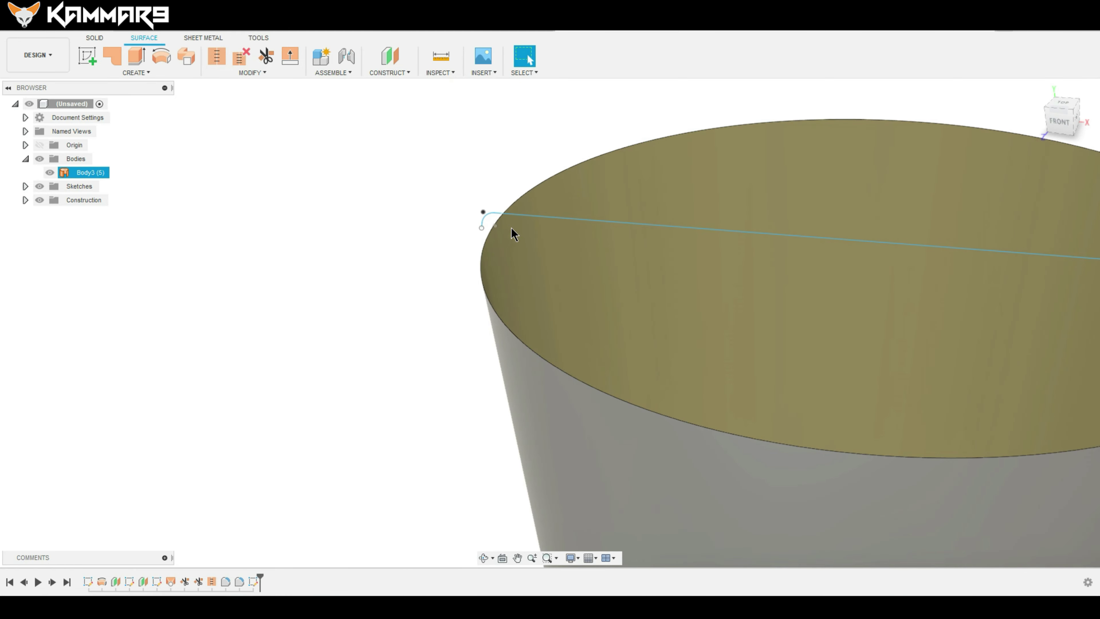
scroll(508, 234, up, 2)
click(388, 165)
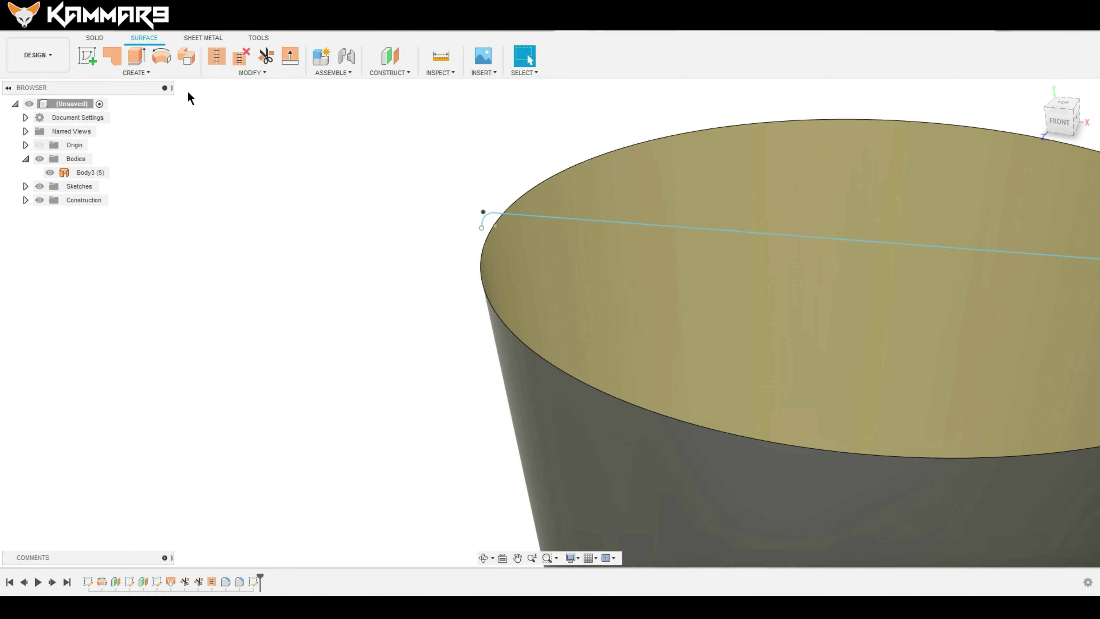
click(188, 58)
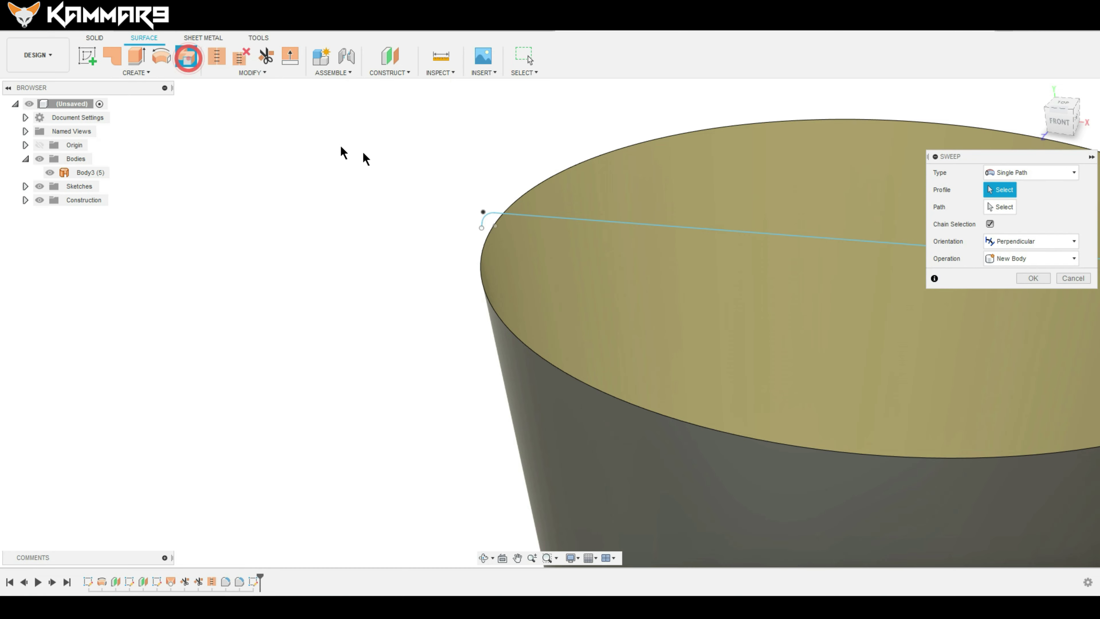
click(485, 216)
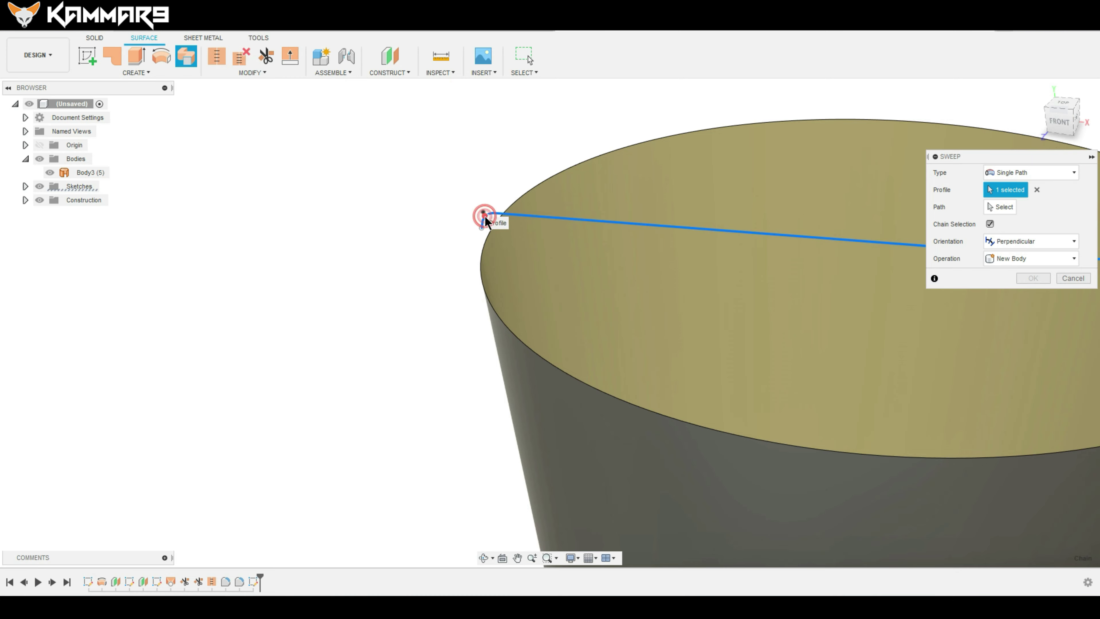
click(484, 215)
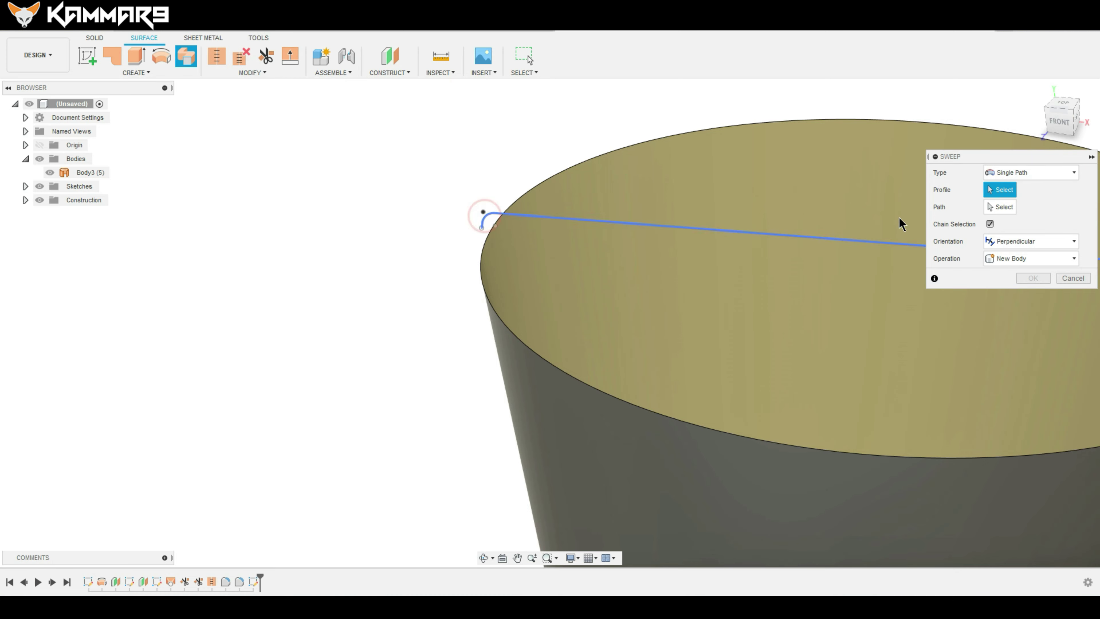
click(990, 224)
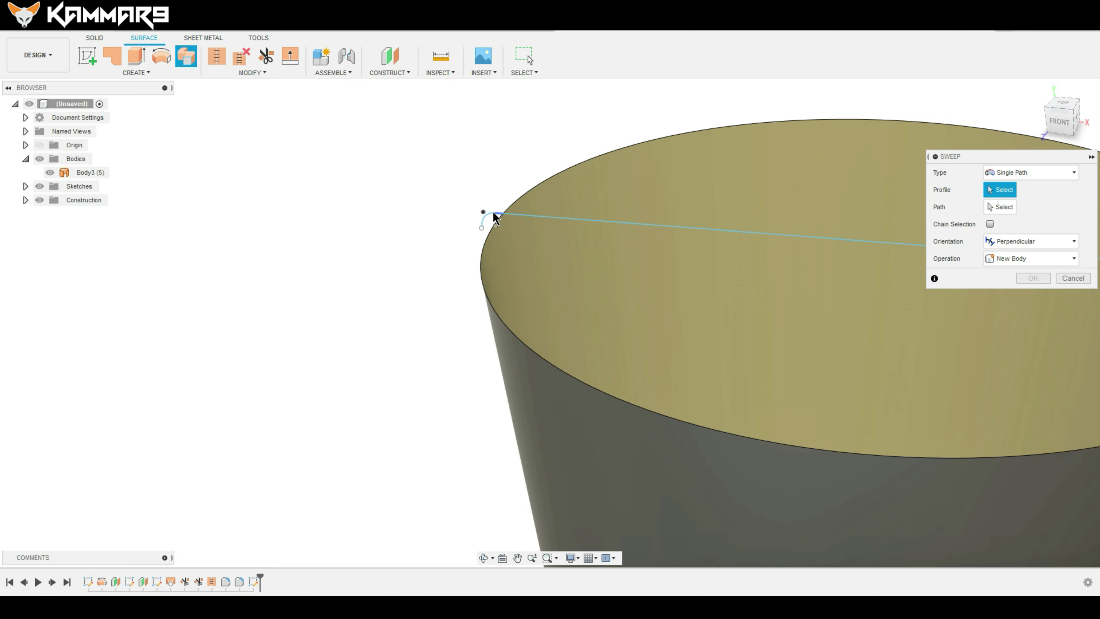
scroll(487, 222, up, 3)
click(502, 205)
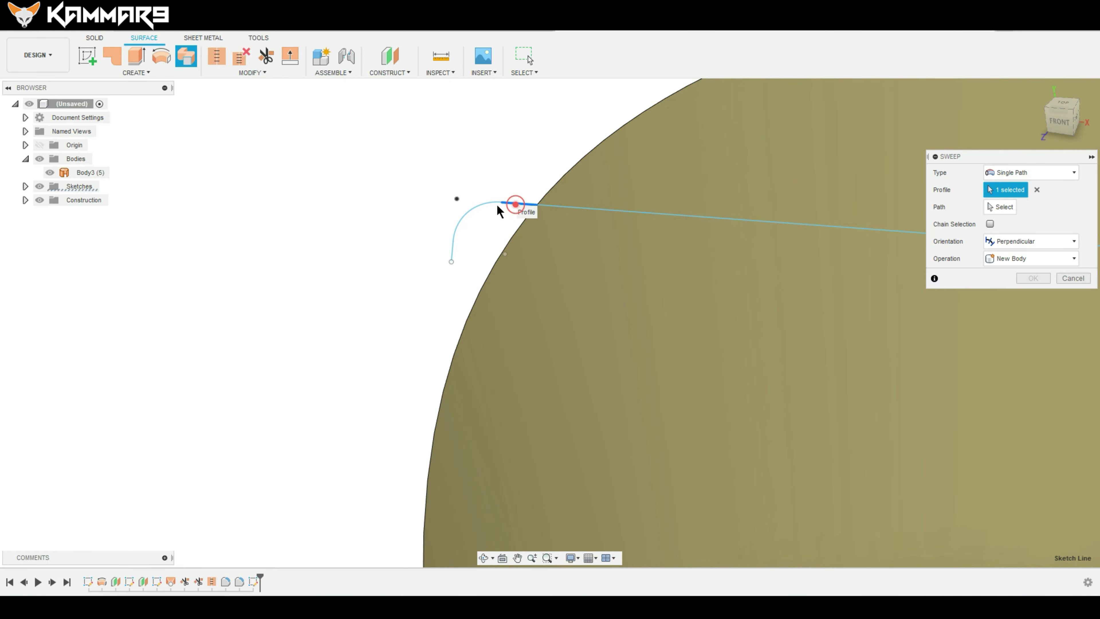
scroll(395, 217, down, 3)
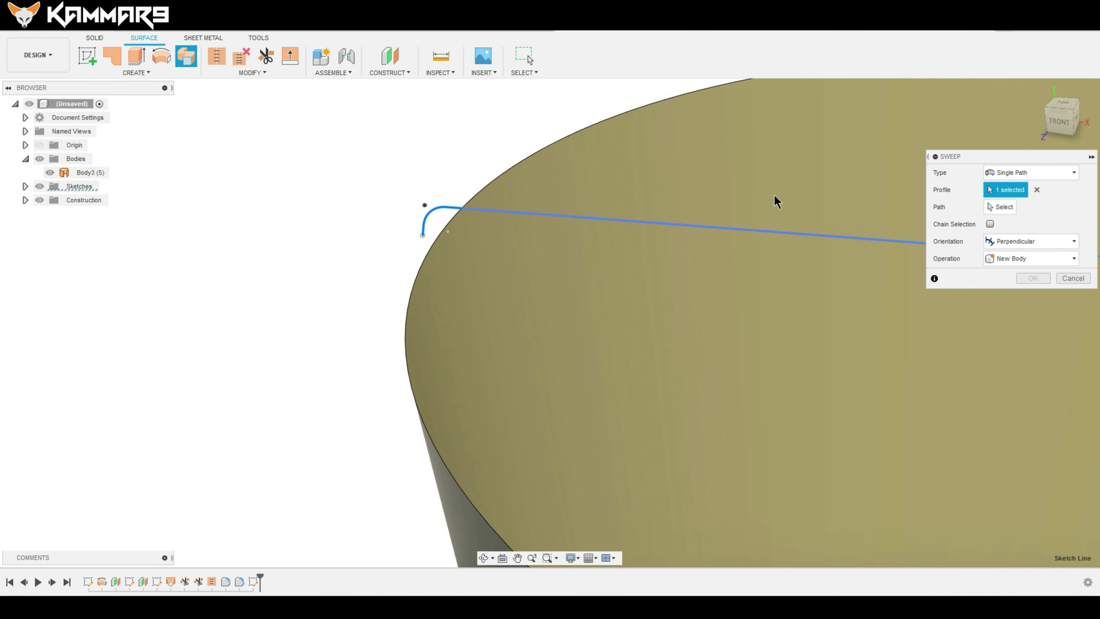
Sweep along the bucket's top edge and spout rim to create the rim body, Body4
click(1000, 207)
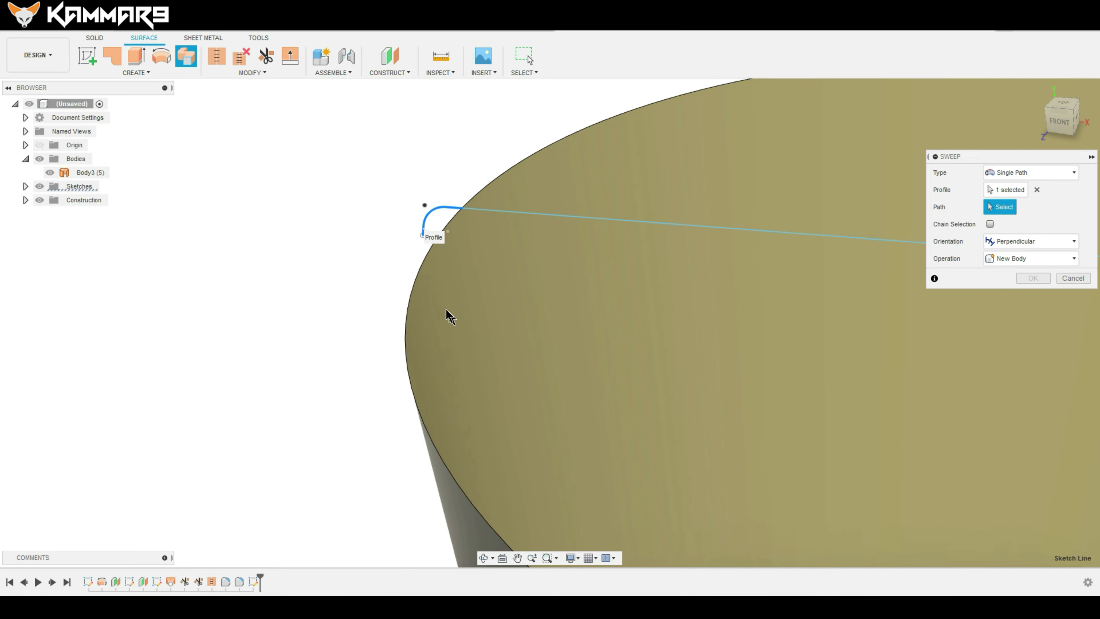
click(419, 283)
scroll(352, 186, down, 3)
scroll(351, 189, down, 3)
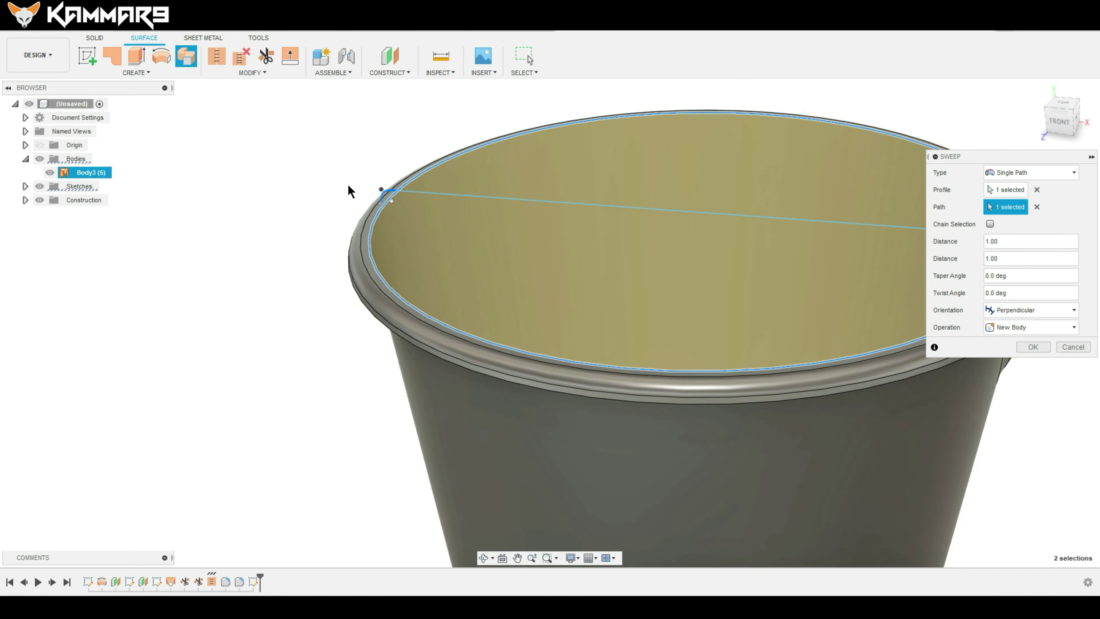
scroll(731, 255, up, 3)
scroll(763, 260, up, 2)
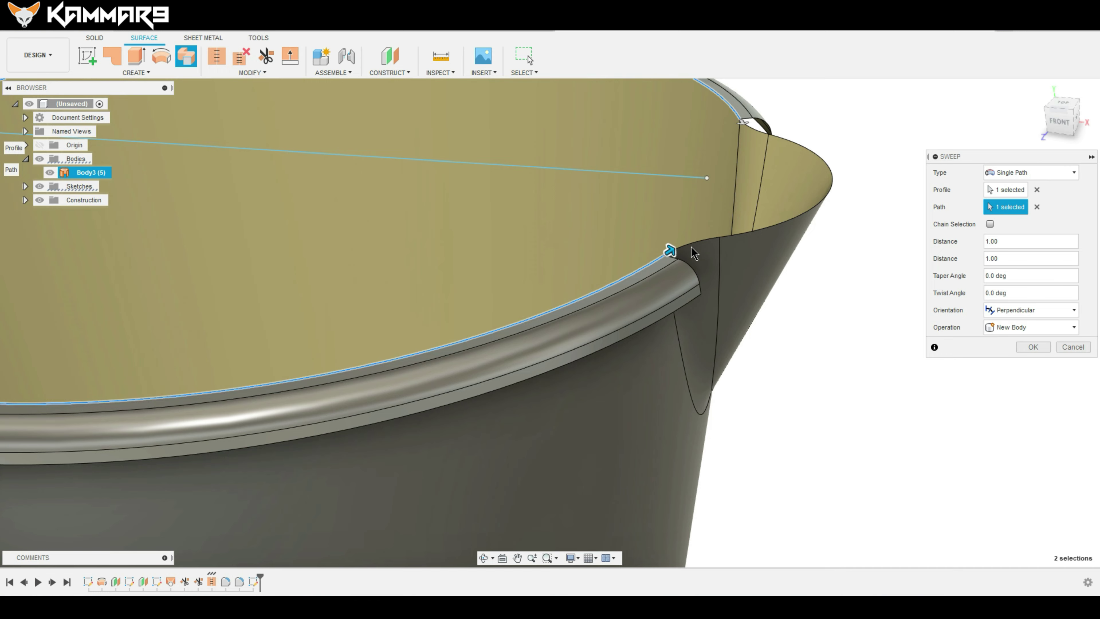
click(762, 235)
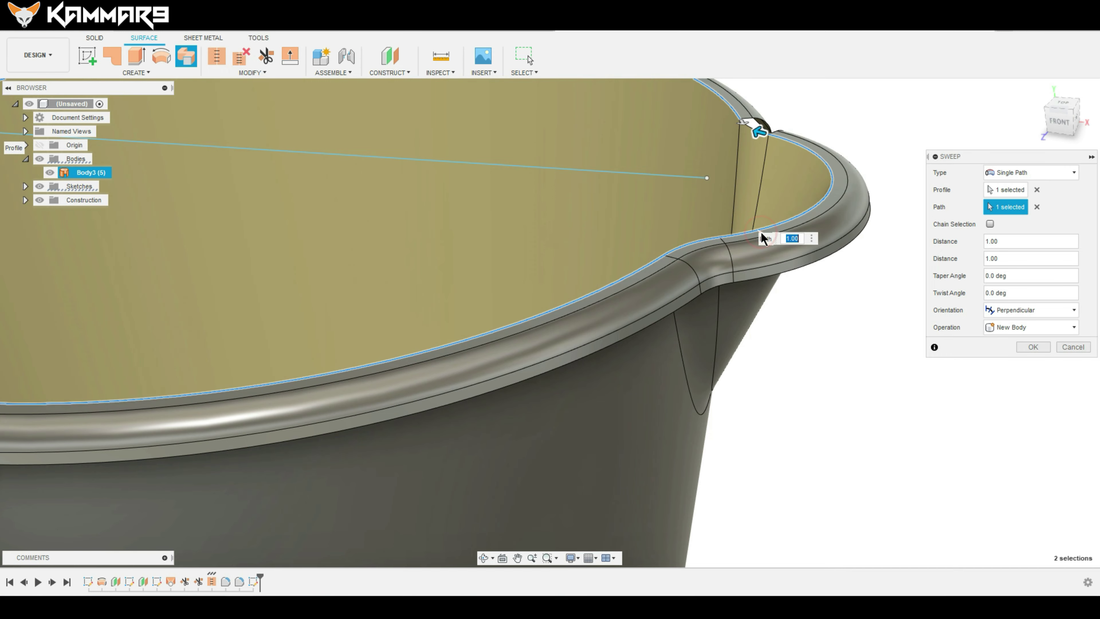
shift+middle_drag(793, 125, 796, 128)
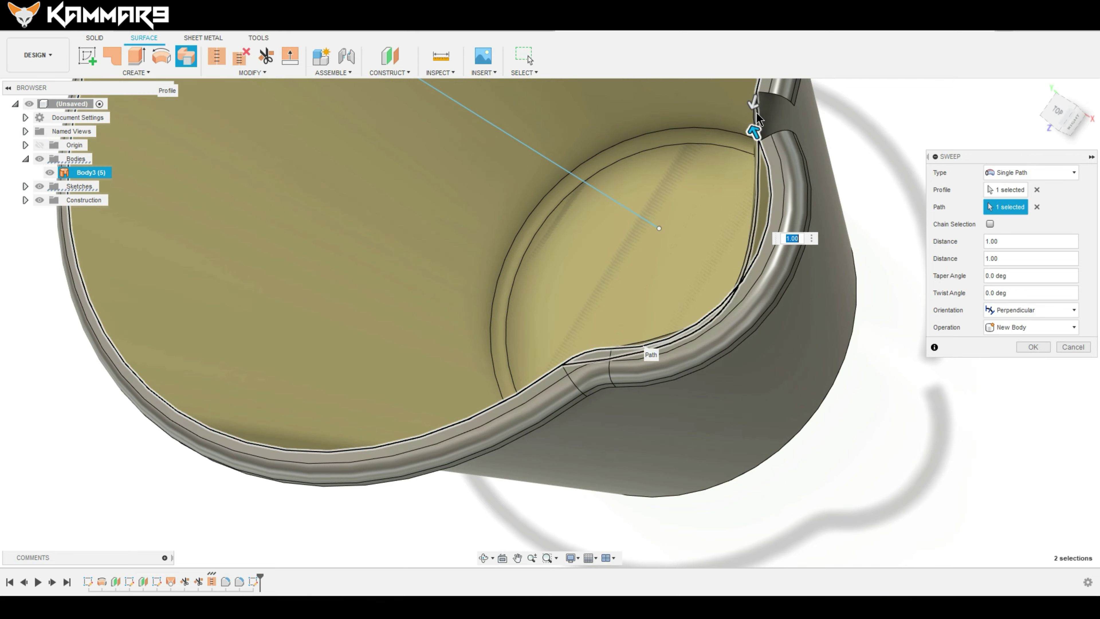
scroll(836, 375, down, 5)
mouse_move(837, 374)
shift+middle_down()
mouse_move(817, 309)
mouse_move(847, 302)
mouse_move(813, 341)
mouse_move(862, 225)
mouse_move(787, 289)
mouse_move(1037, 347)
shift+middle_up()
scroll(862, 225, up, 5)
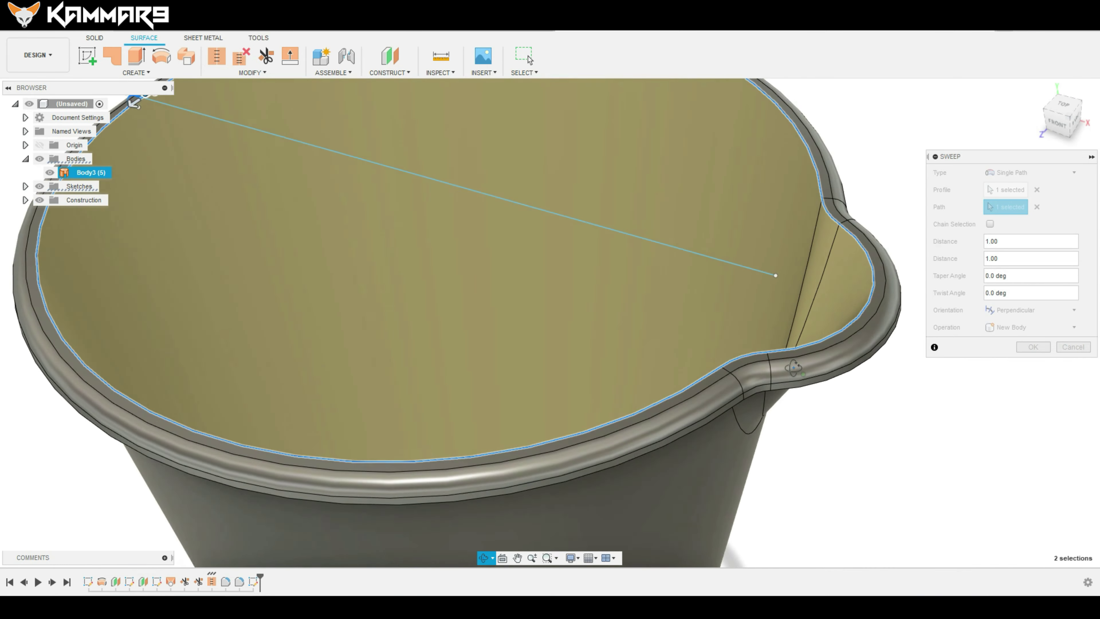
click(1029, 345)
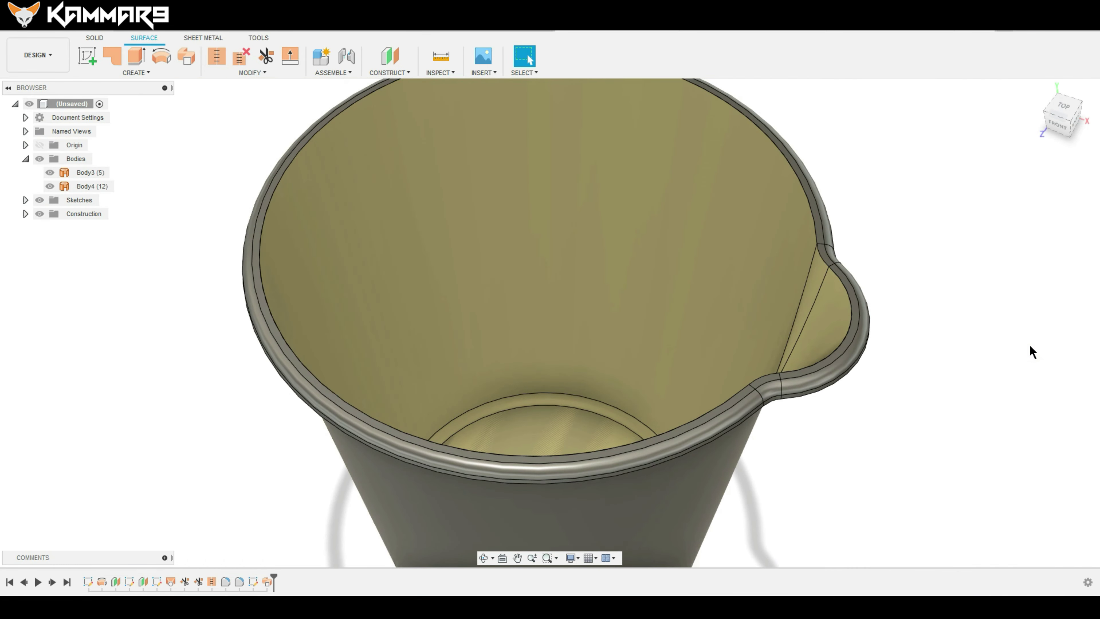
scroll(948, 329, down, 3)
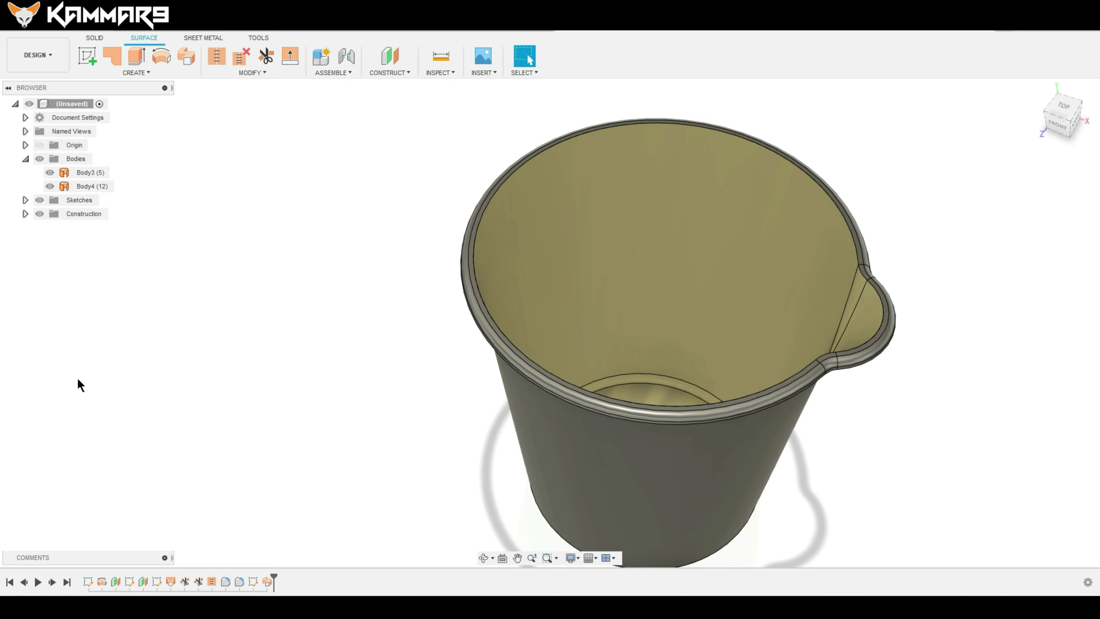
scroll(576, 251, down, 3)
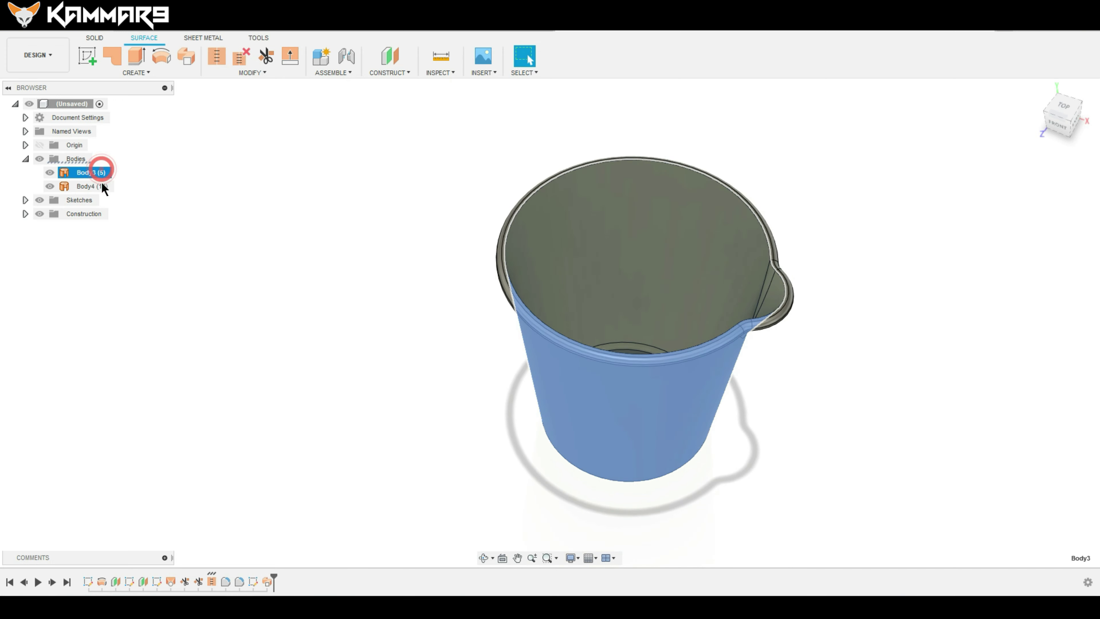
Stitch the bucket wall body and the rim body into one body, Body5
click(215, 61)
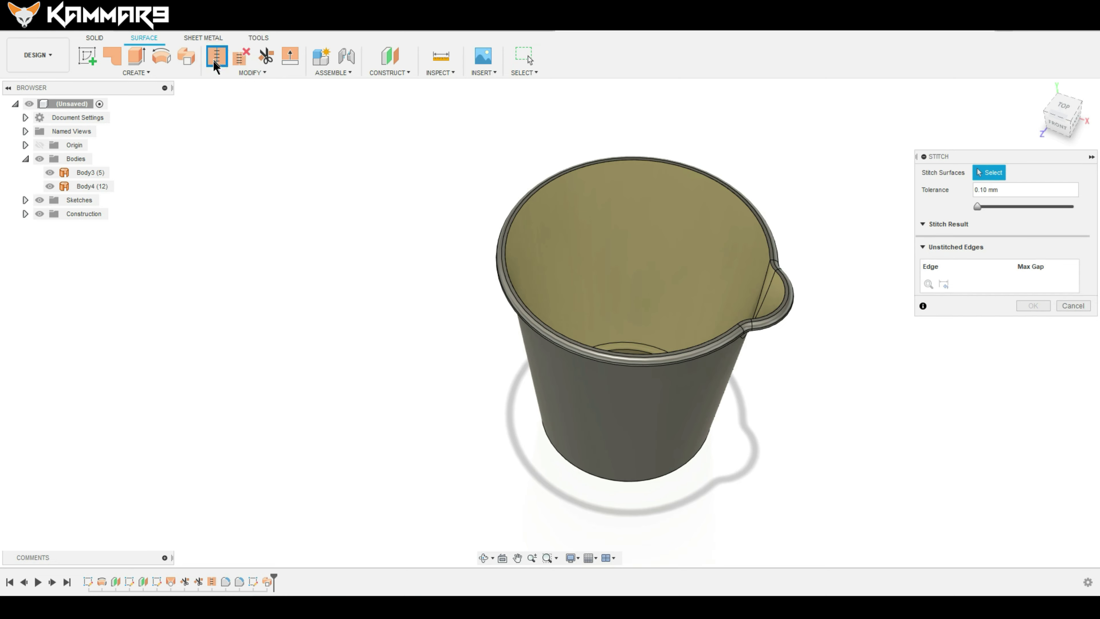
click(686, 418)
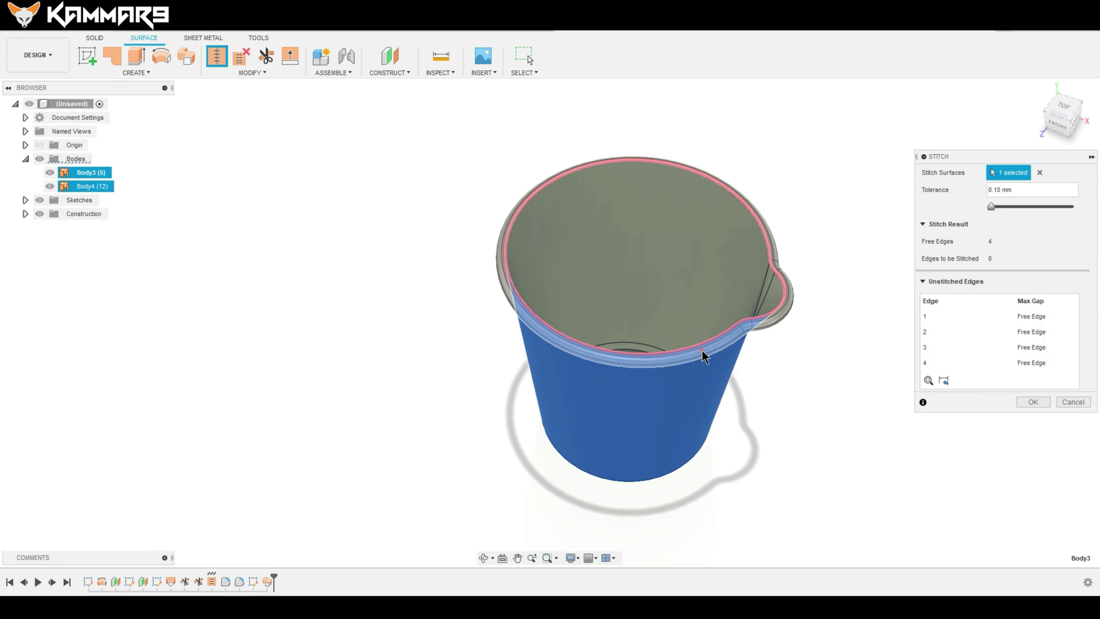
click(702, 353)
click(1033, 402)
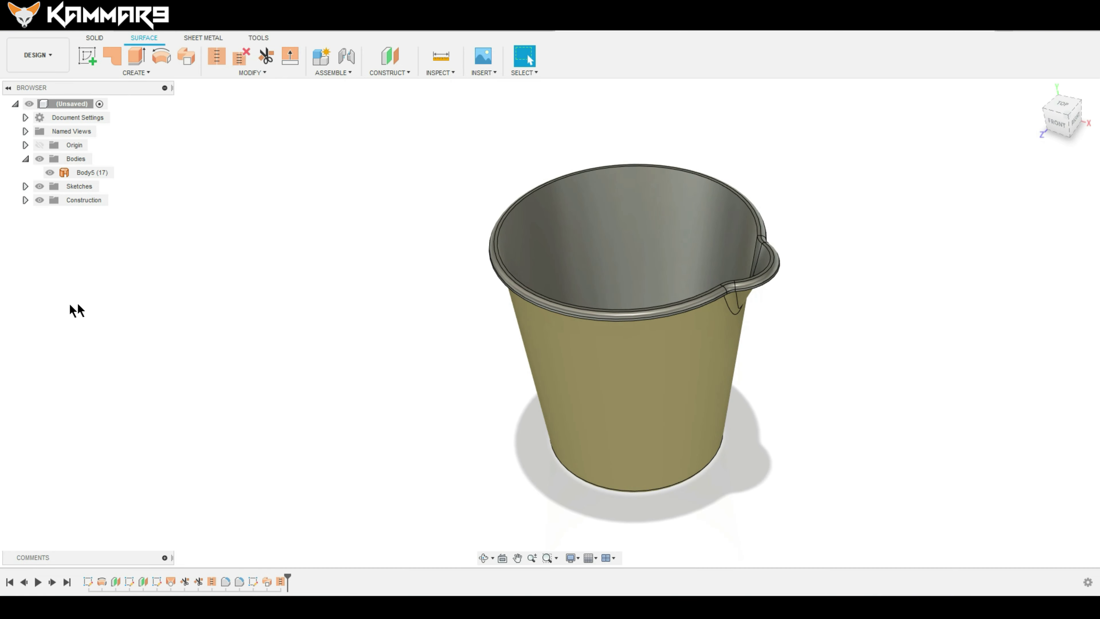
scroll(695, 221, up, 2)
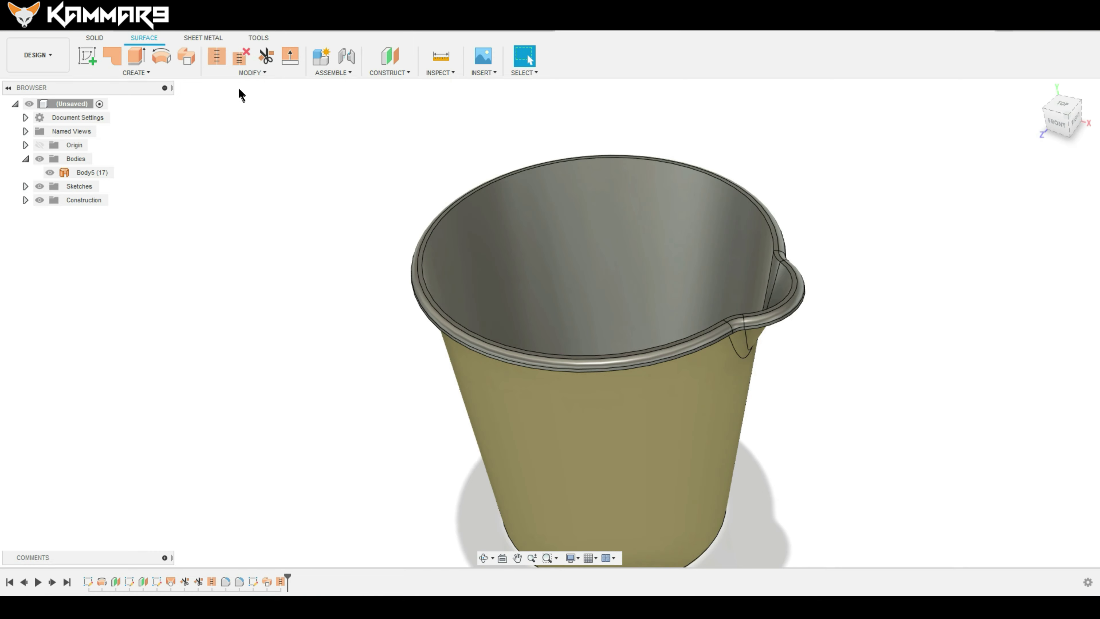
Fillet the inner rim edge loop with a 3 mm radius
click(249, 73)
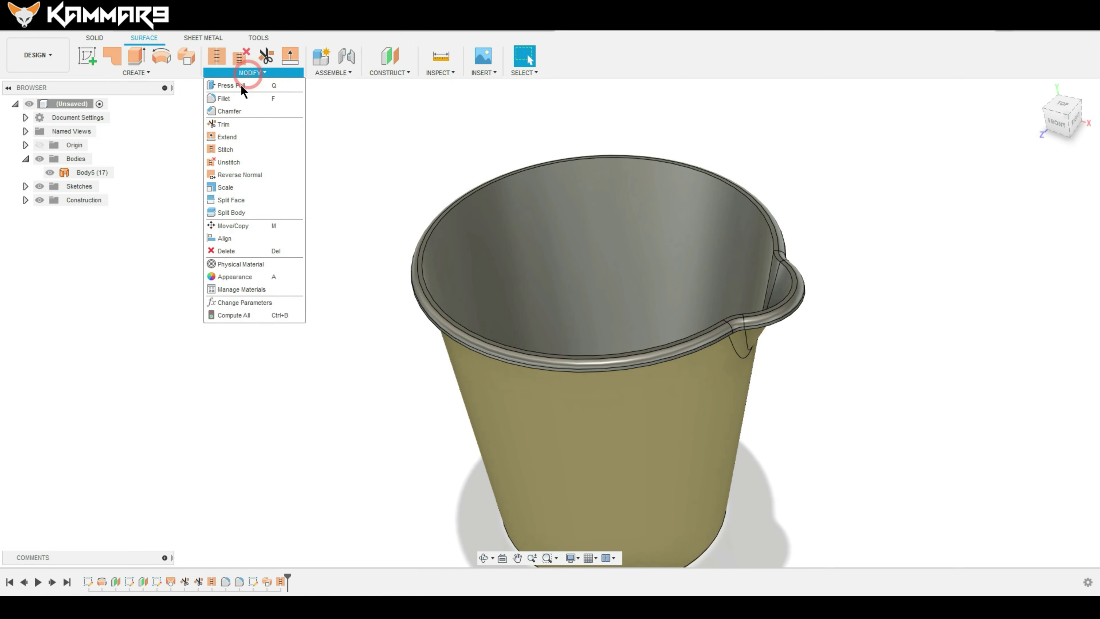
click(223, 99)
scroll(658, 169, up, 2)
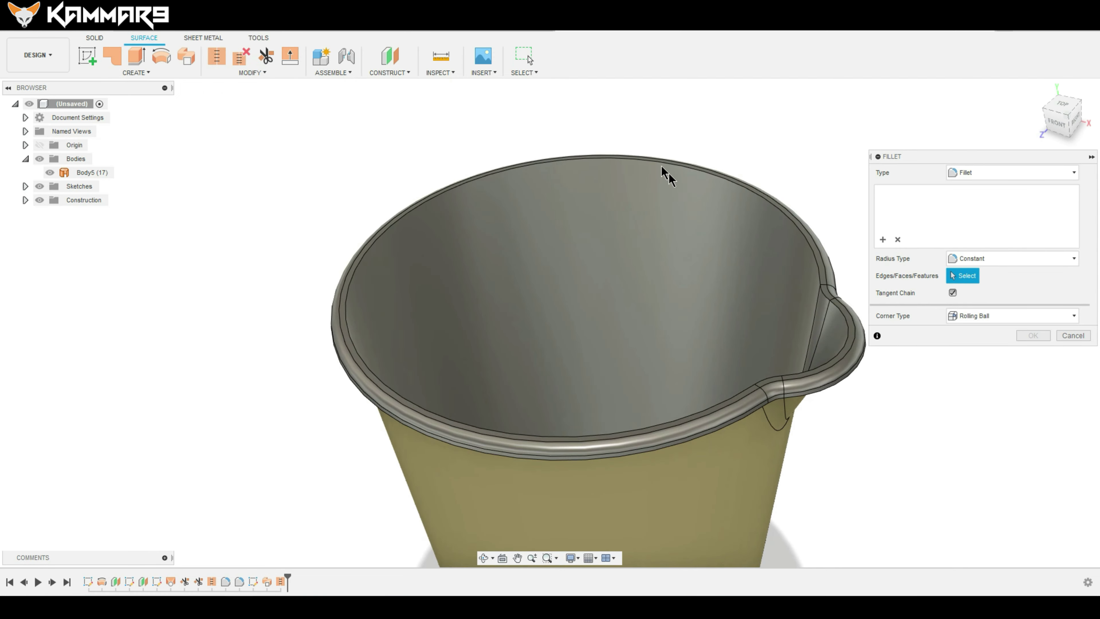
click(818, 271)
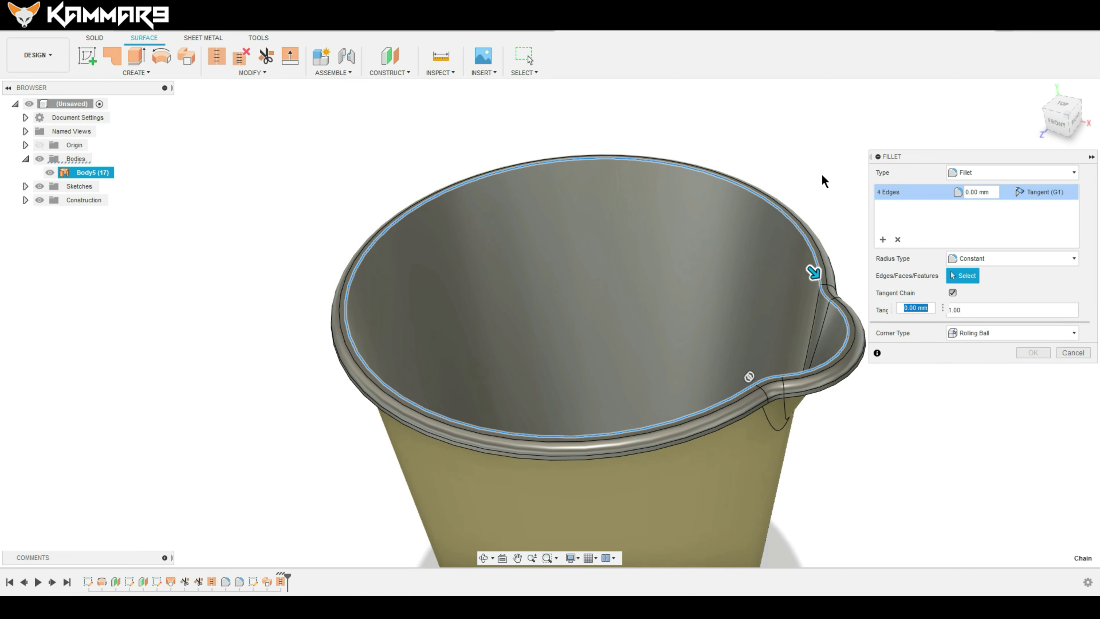
text(3)
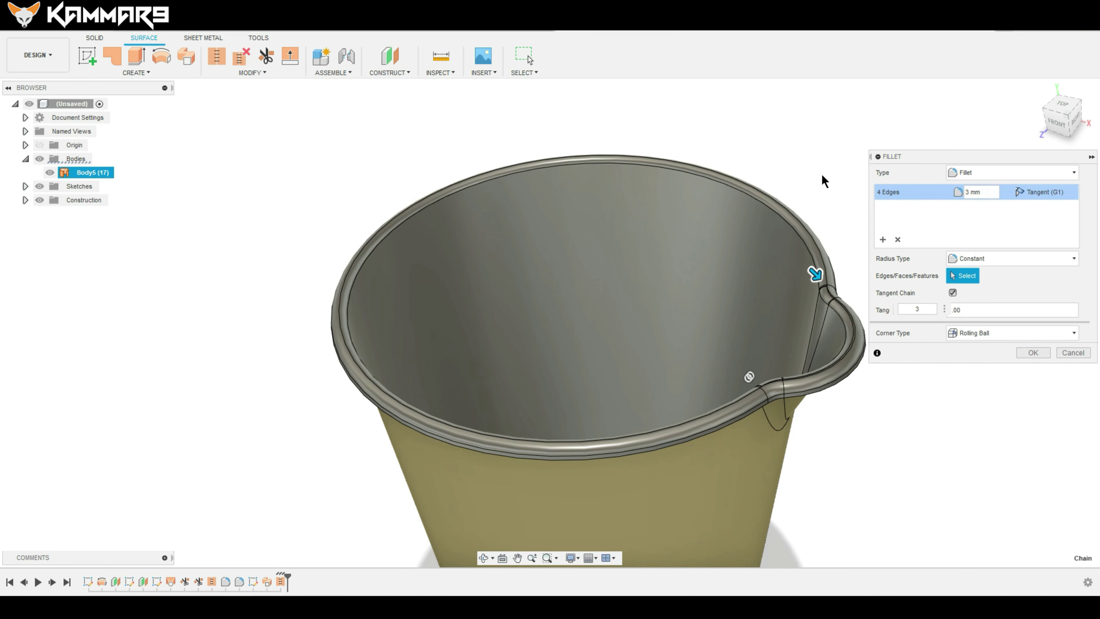
key(Return)
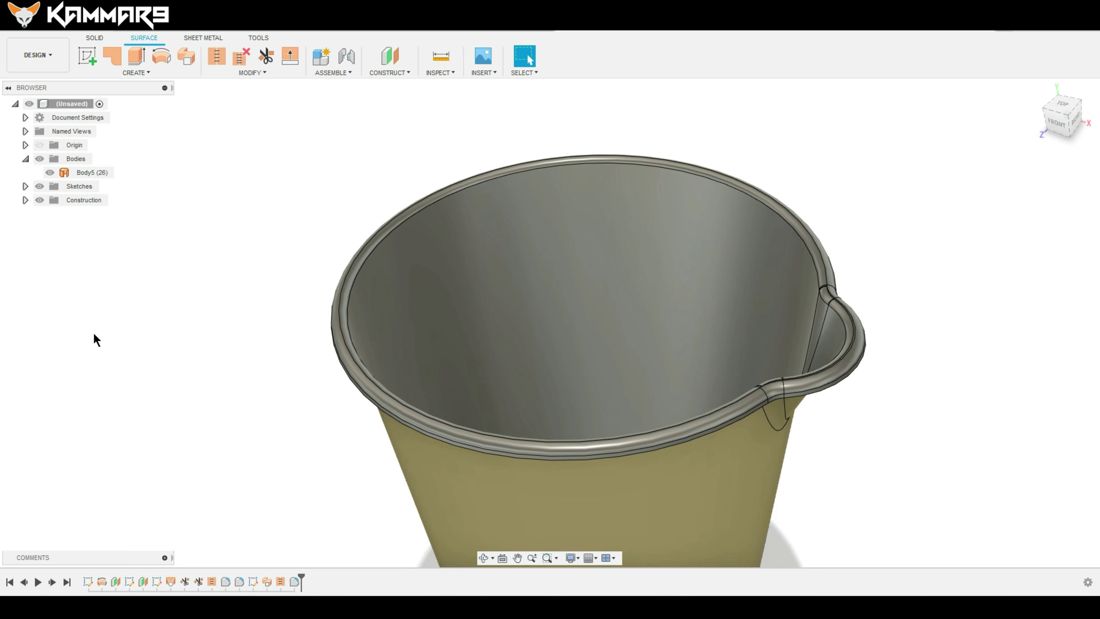
scroll(752, 232, down, 3)
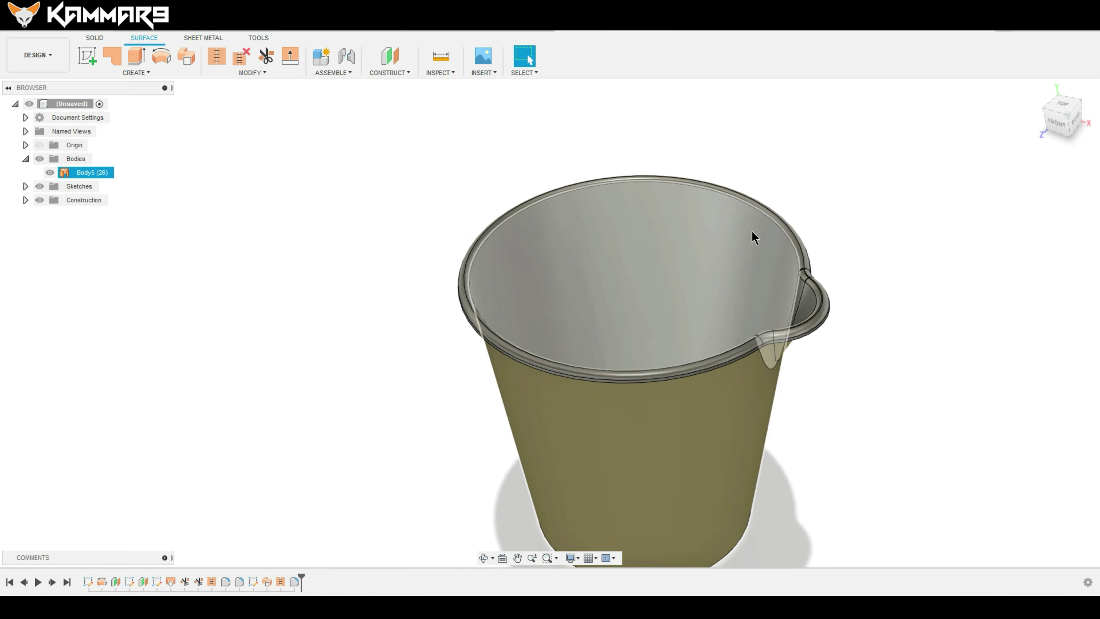
scroll(842, 427, down, 2)
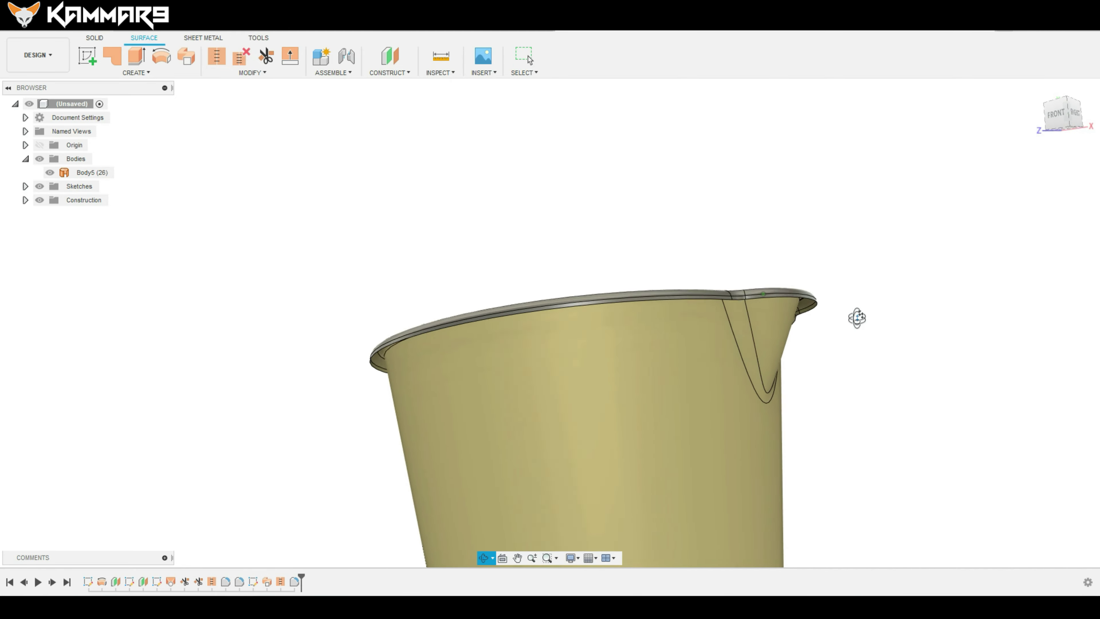
shift+middle_drag(860, 368, 865, 361)
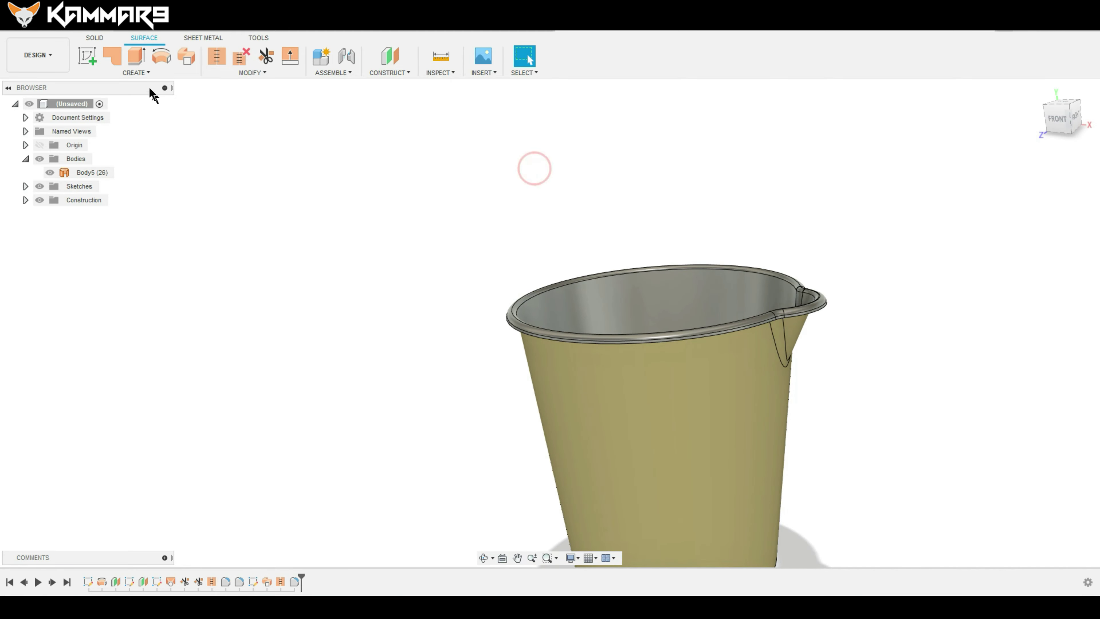
Thicken the Body5 surface by 2.00 mm into a new solid body, Body6
click(136, 73)
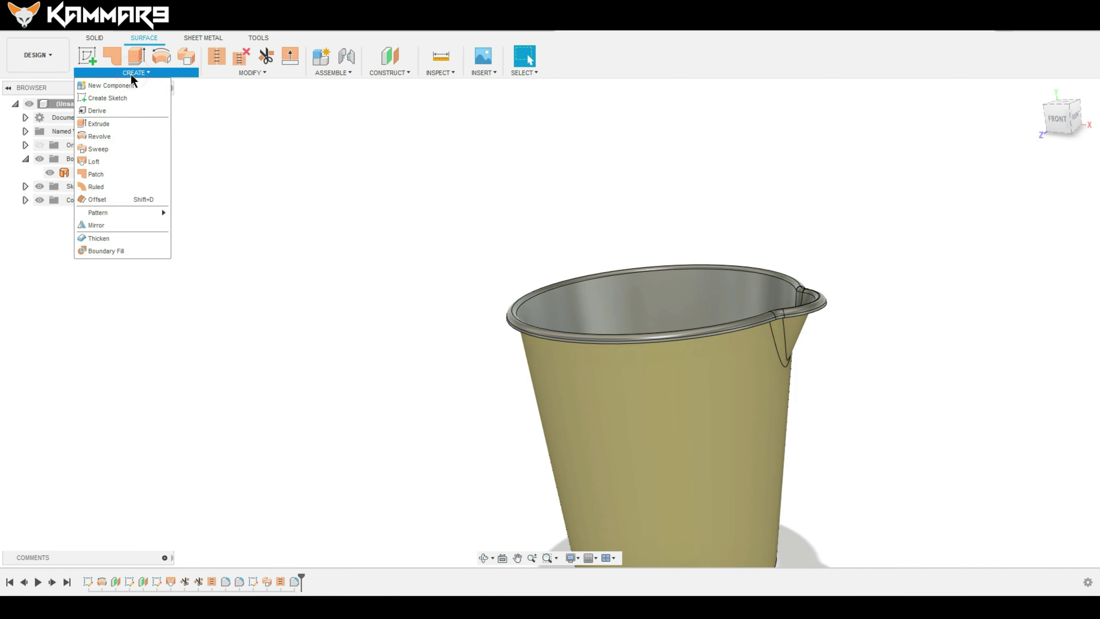
click(107, 239)
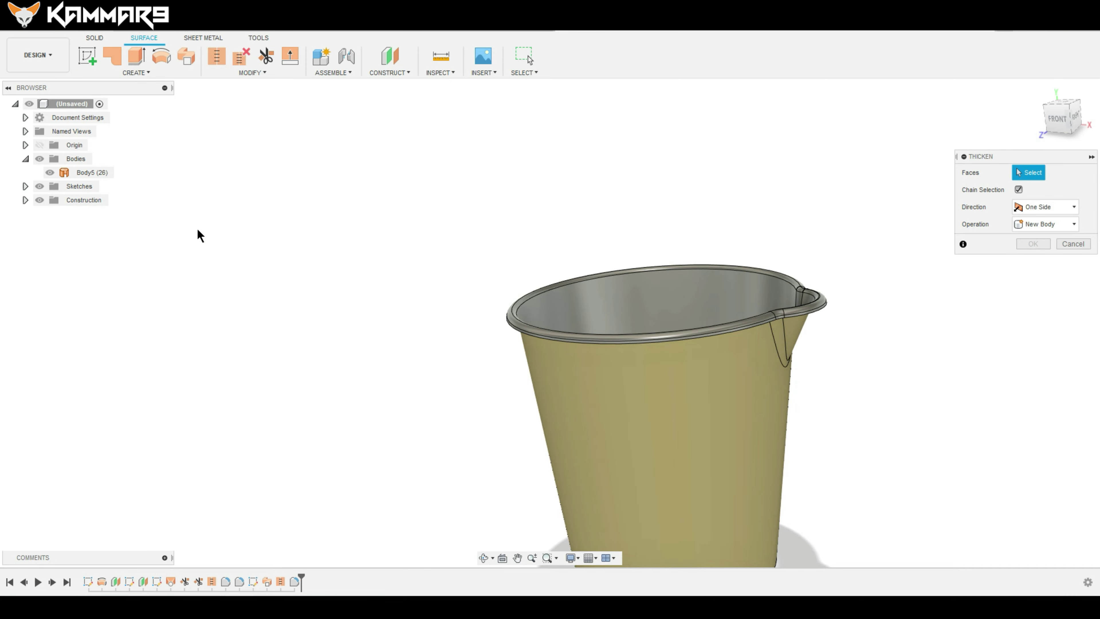
click(700, 367)
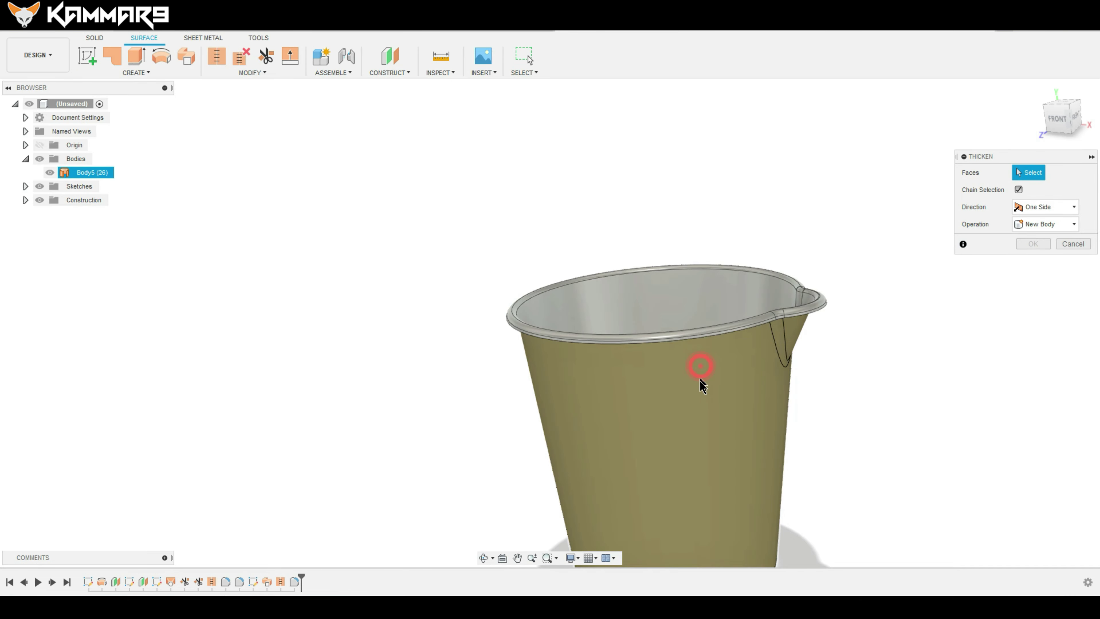
click(714, 405)
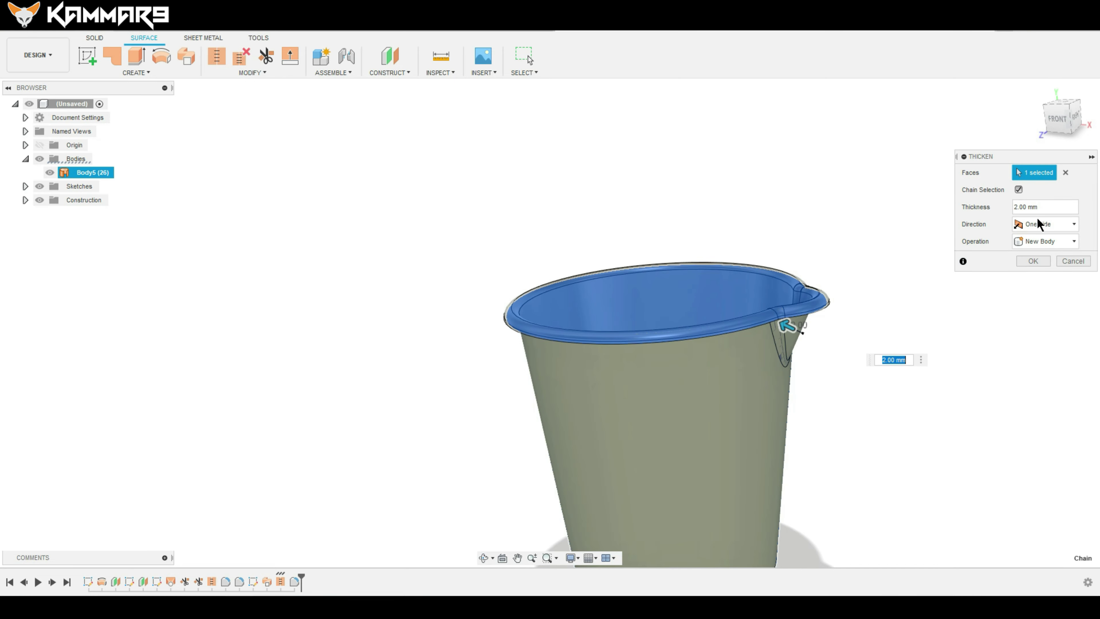
click(1047, 209)
click(1034, 261)
scroll(825, 312, up, 3)
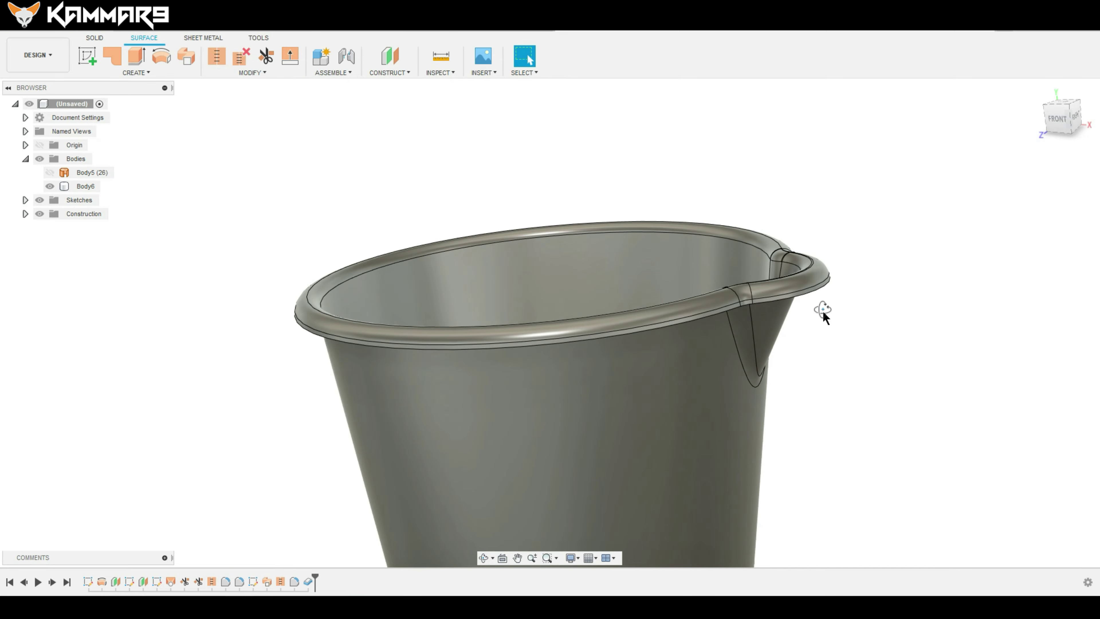
mouse_move(823, 311)
shift+middle_down()
mouse_move(813, 207)
mouse_move(811, 275)
mouse_move(836, 342)
shift+middle_up()
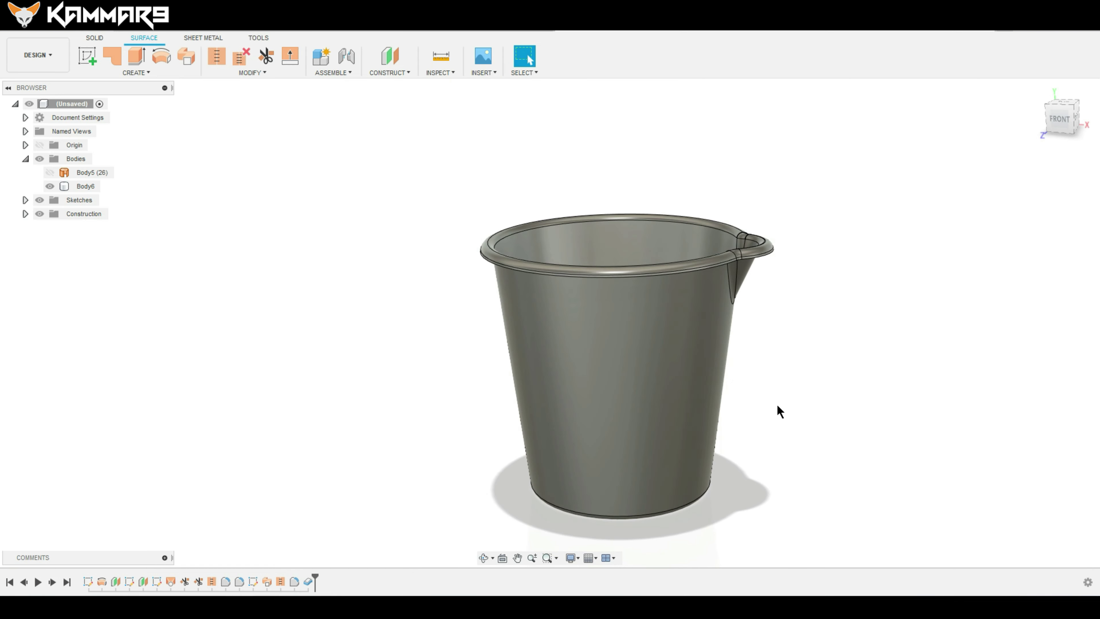
mouse_move(779, 411)
shift+middle_down()
mouse_move(781, 477)
mouse_move(764, 415)
shift+middle_up()
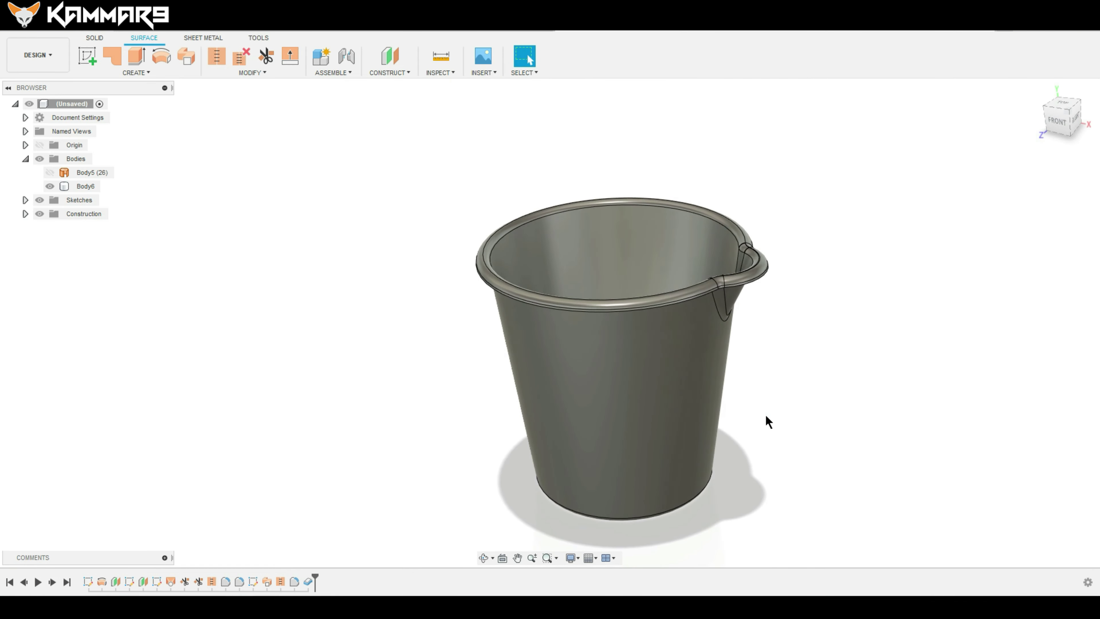
Check the surface and solid bodies, orbit the bucket, then open the Make a Bucket v1 design
click(89, 172)
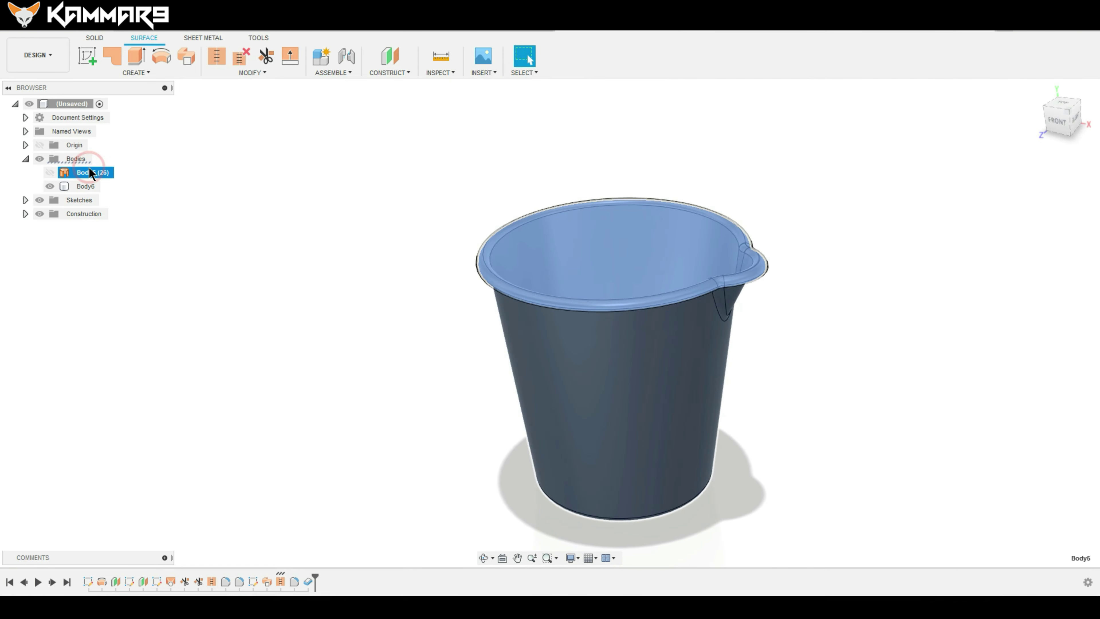
click(86, 186)
click(342, 179)
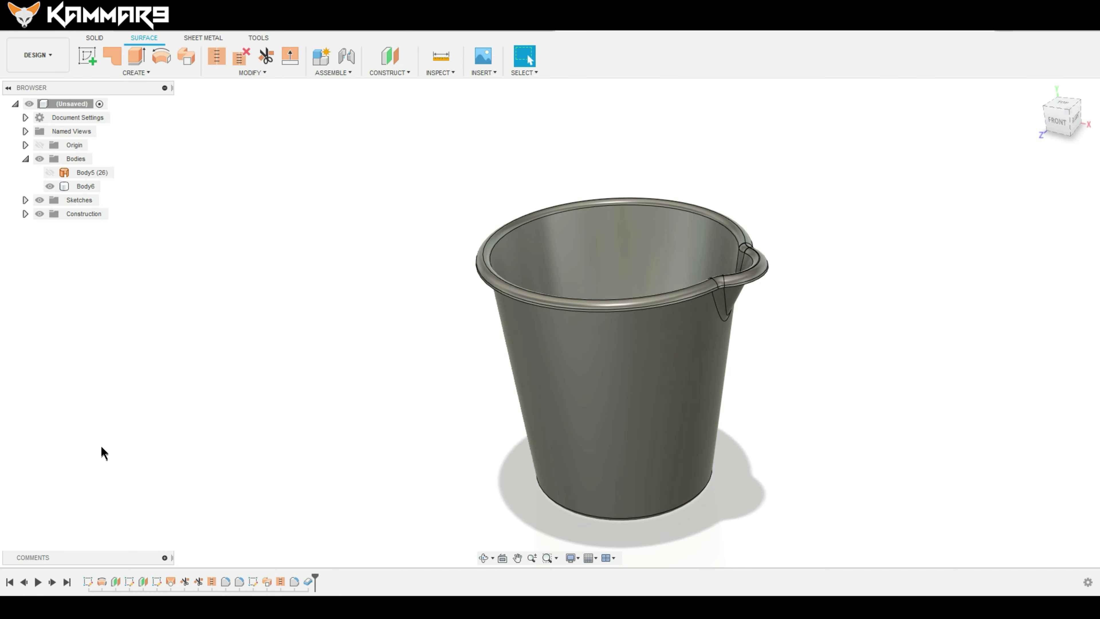
shift+middle_drag(892, 339, 888, 309)
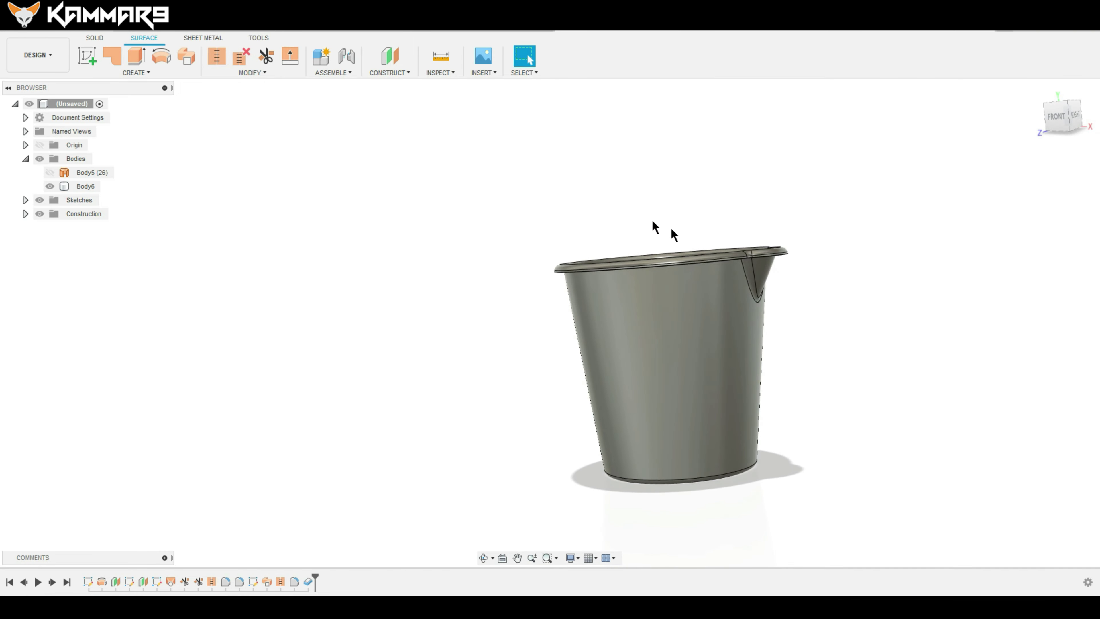
click(689, 302)
key(Escape)
shift+middle_drag(604, 233, 729, 141)
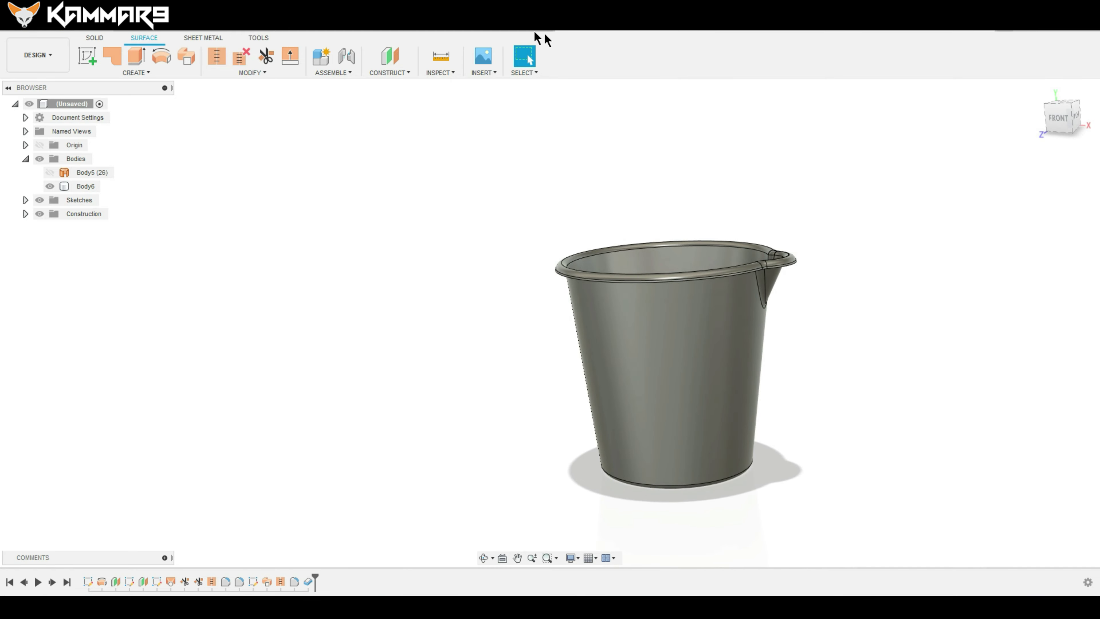
click(479, 32)
scroll(627, 314, up, 3)
Orbit the green reference bucket from back and above, then return to the unsaved working design
mouse_move(835, 320)
shift+middle_down()
mouse_move(814, 263)
mouse_move(797, 304)
shift+middle_up()
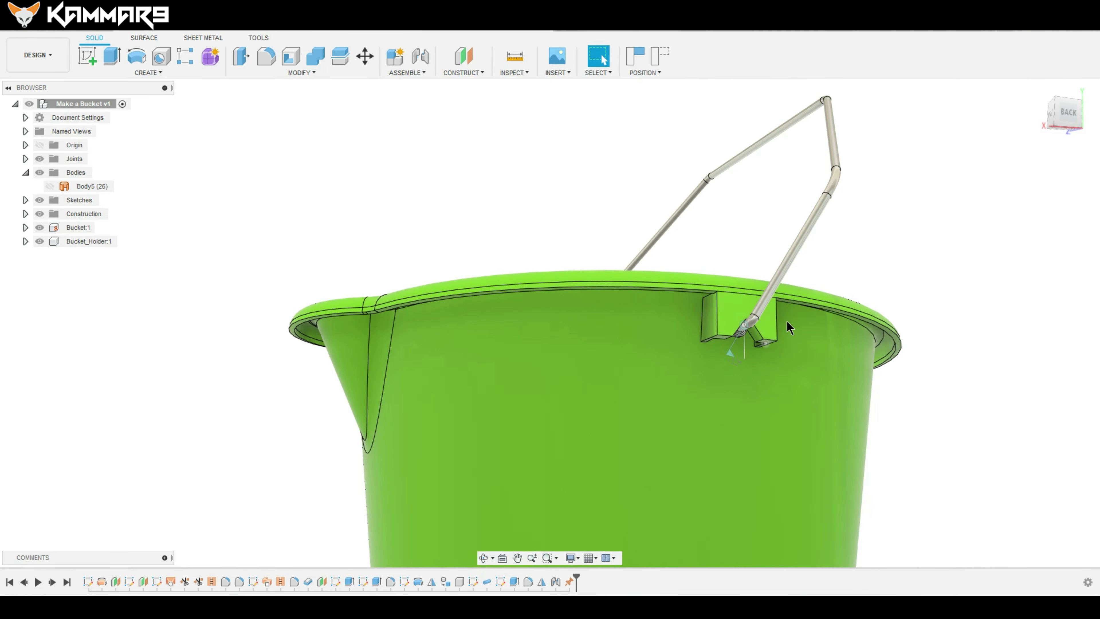
scroll(852, 270, down, 2)
mouse_move(852, 270)
shift+middle_down()
mouse_move(857, 299)
mouse_move(889, 230)
shift+middle_up()
scroll(856, 298, down, 2)
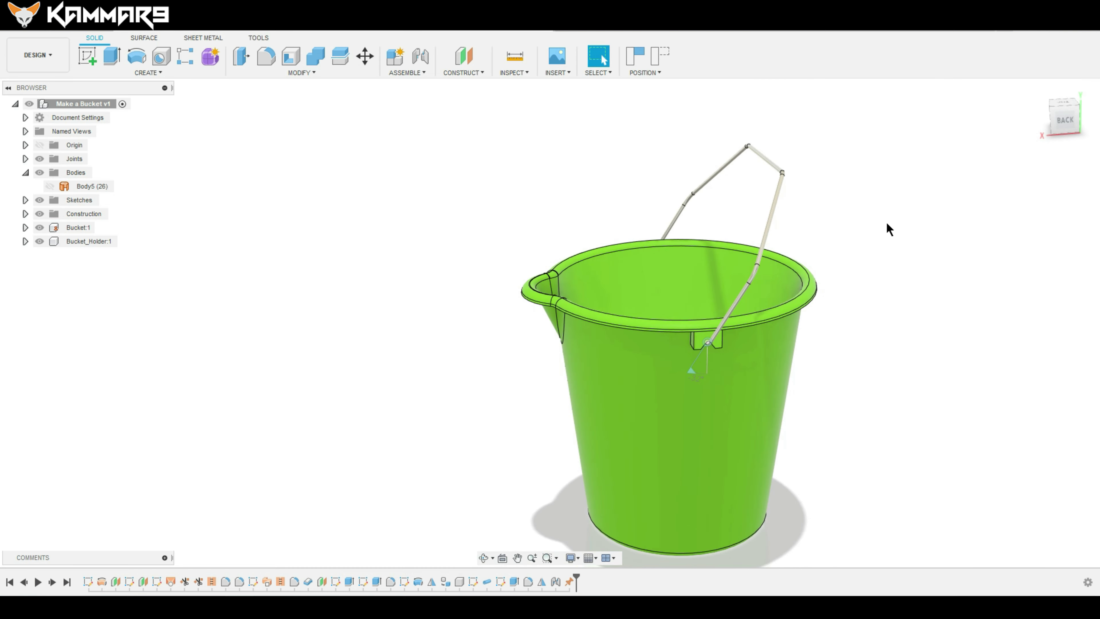
click(826, 33)
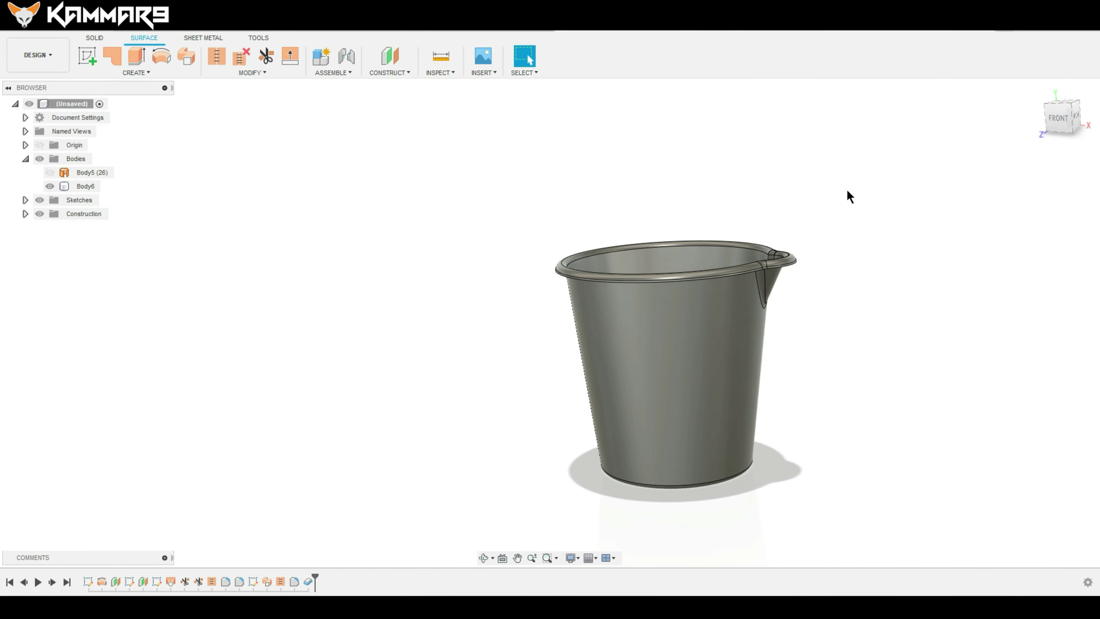
Orbit the bucket to a higher view, selecting and then deselecting body Body6
mouse_move(848, 192)
shift+middle_down()
mouse_move(837, 277)
mouse_move(798, 250)
shift+middle_up()
scroll(801, 253, up, 3)
click(555, 300)
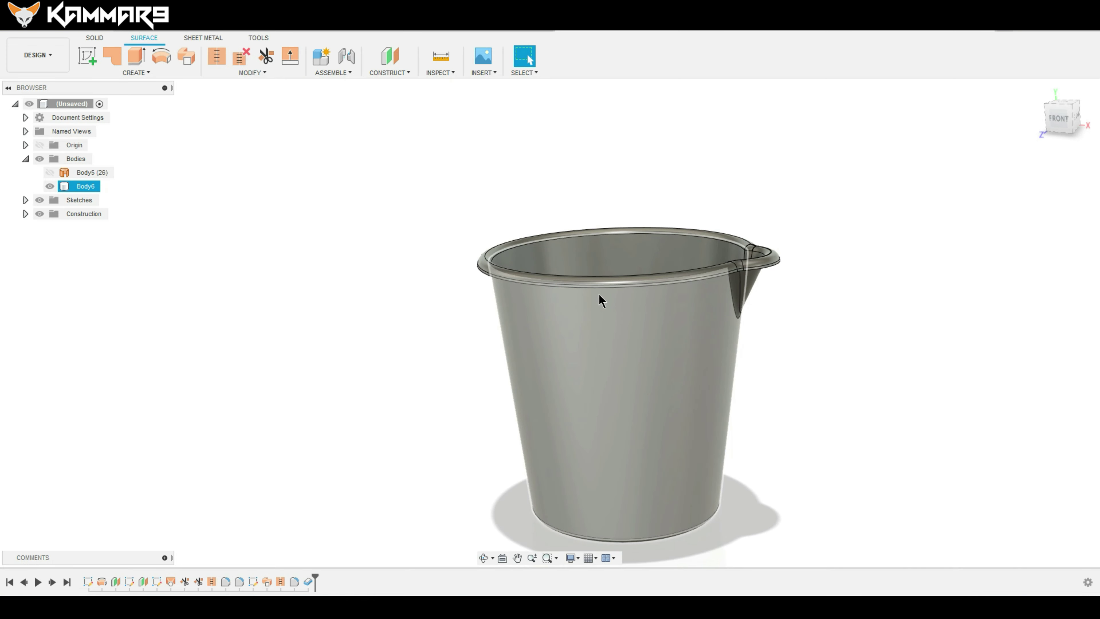
click(928, 273)
click(520, 284)
mouse_move(520, 284)
shift+middle_down()
mouse_move(620, 245)
mouse_move(658, 246)
shift+middle_up()
click(422, 179)
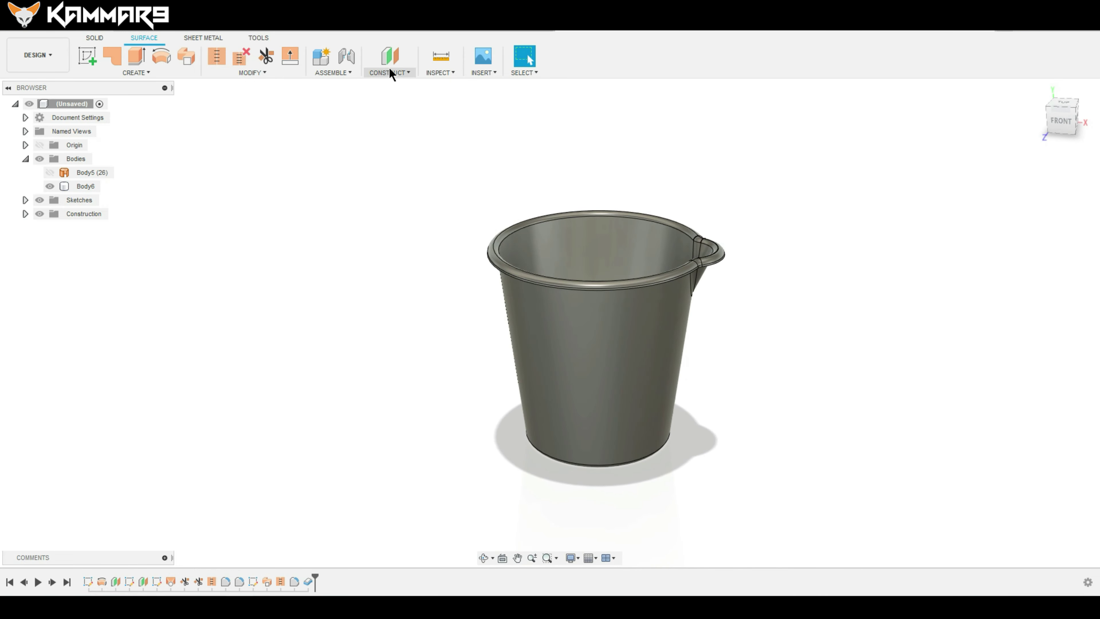
Create Plane3, a construction plane offset 100 mm from the XY plane
click(390, 58)
click(635, 402)
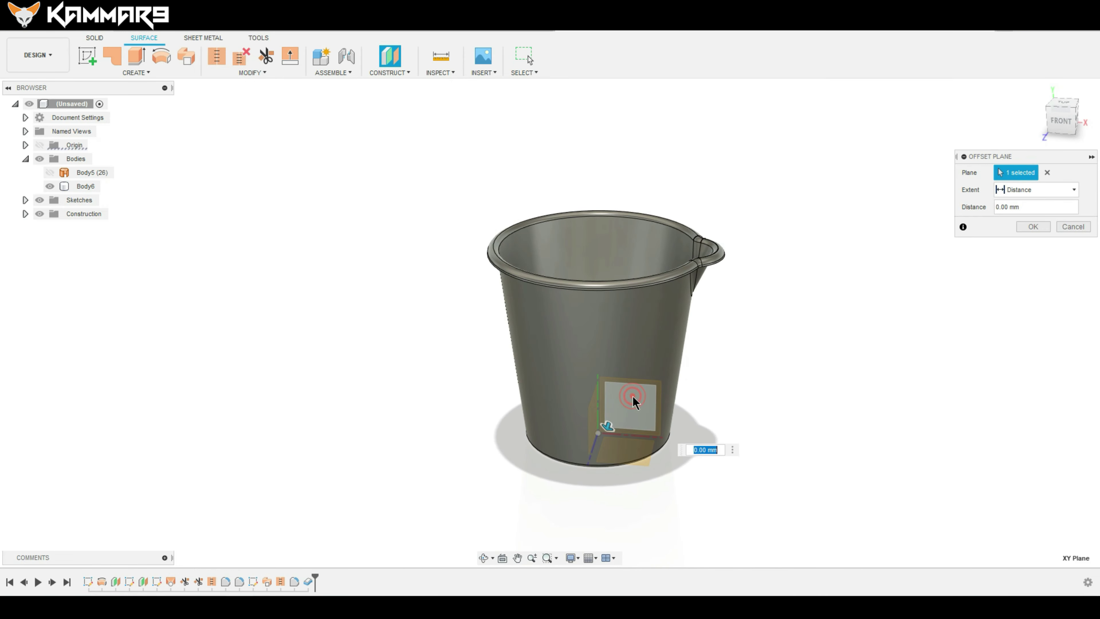
drag(607, 427, 598, 459)
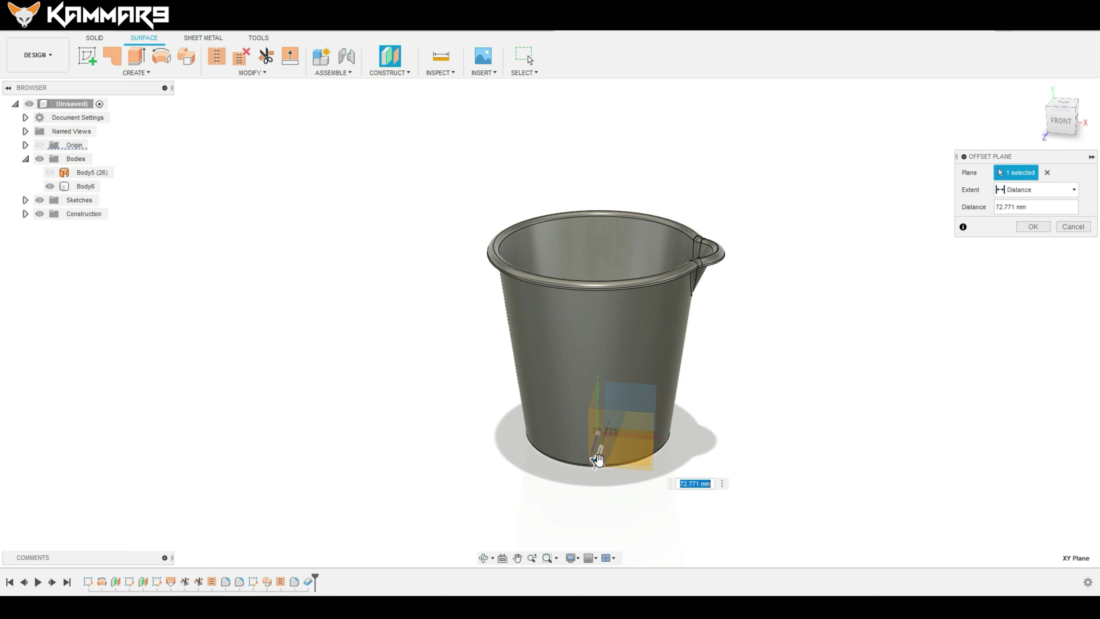
text(-30)
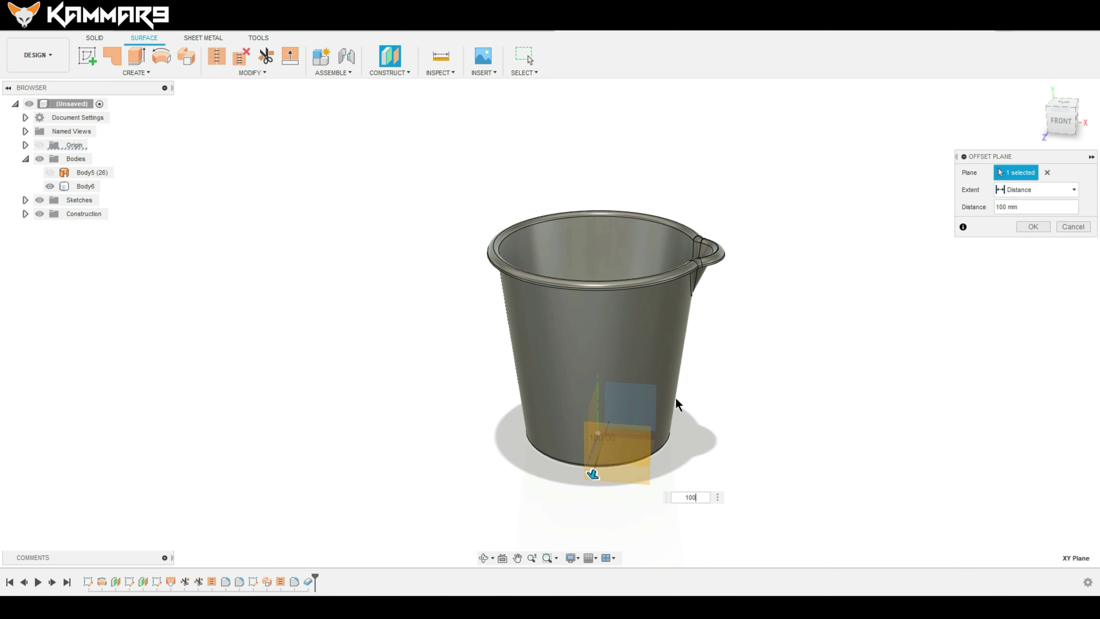
key(Return)
click(640, 474)
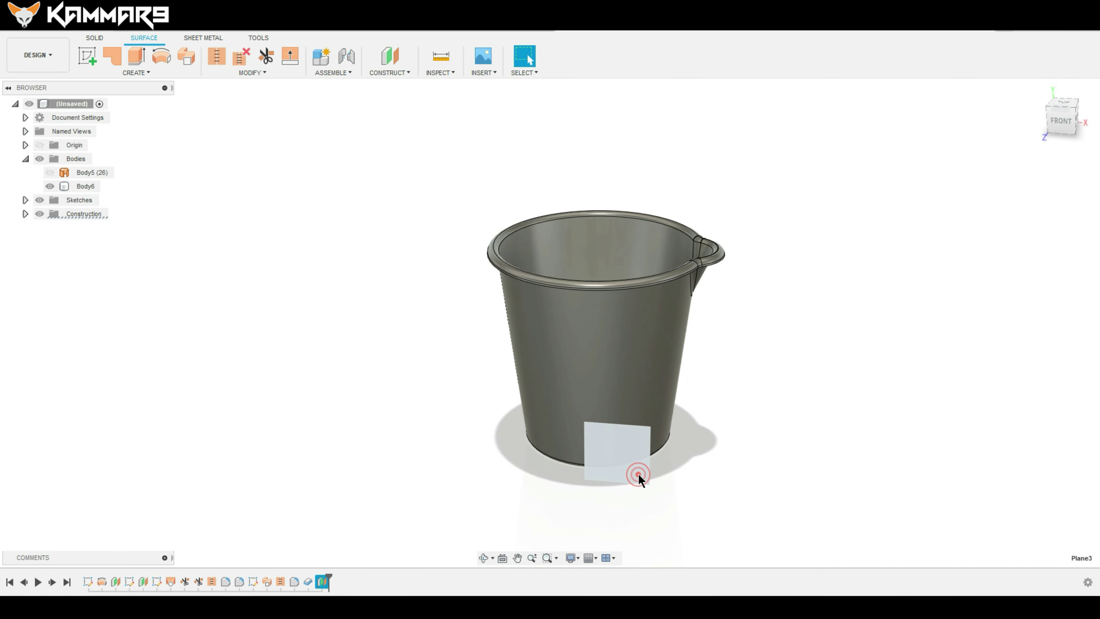
Start a sketch on Plane3 and draw a centre-point rectangle just below the bucket rim
click(89, 61)
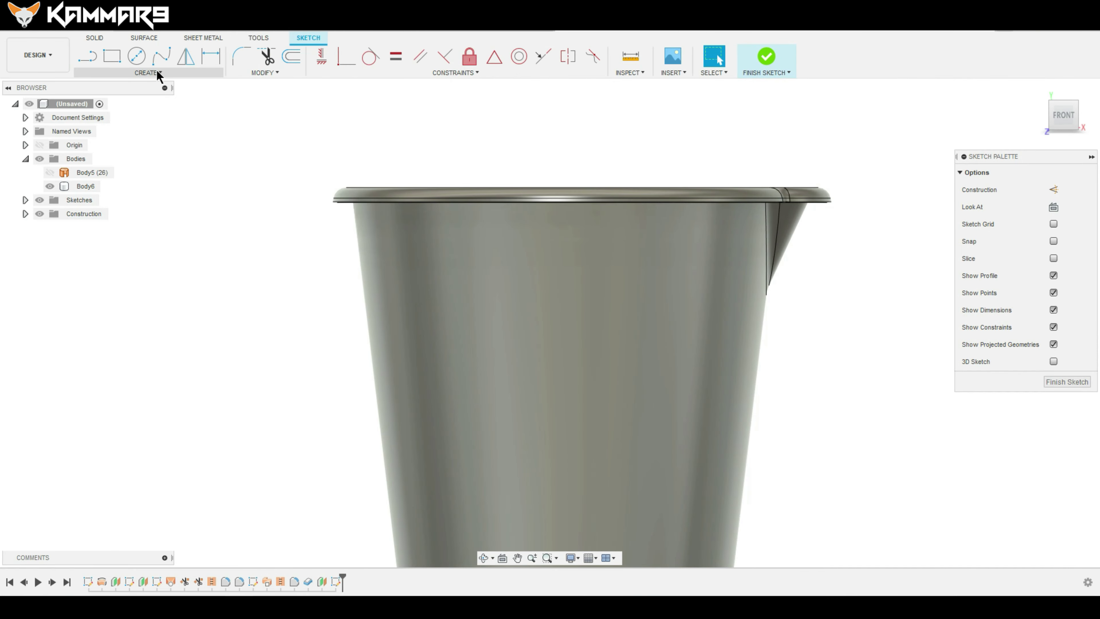
click(148, 72)
click(113, 55)
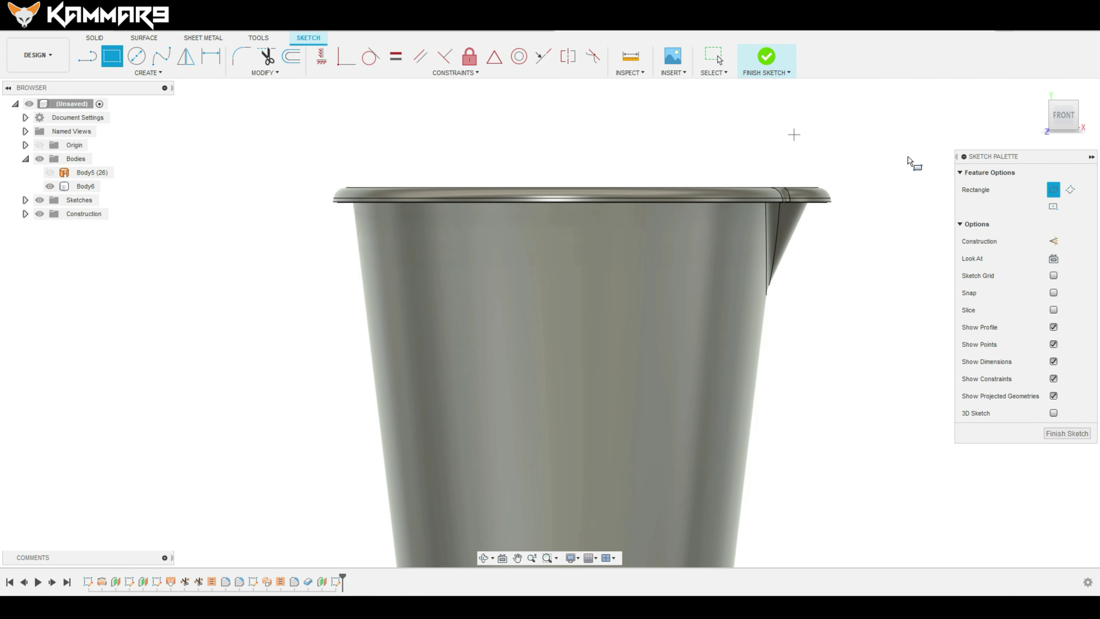
click(1054, 208)
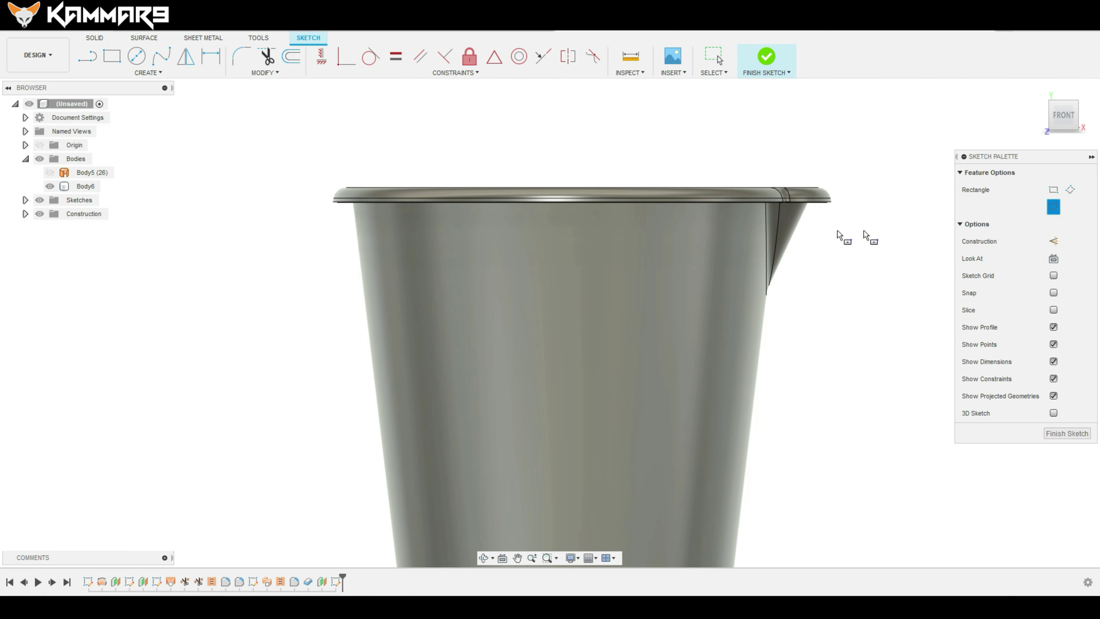
scroll(572, 214, up, 2)
scroll(550, 204, up, 3)
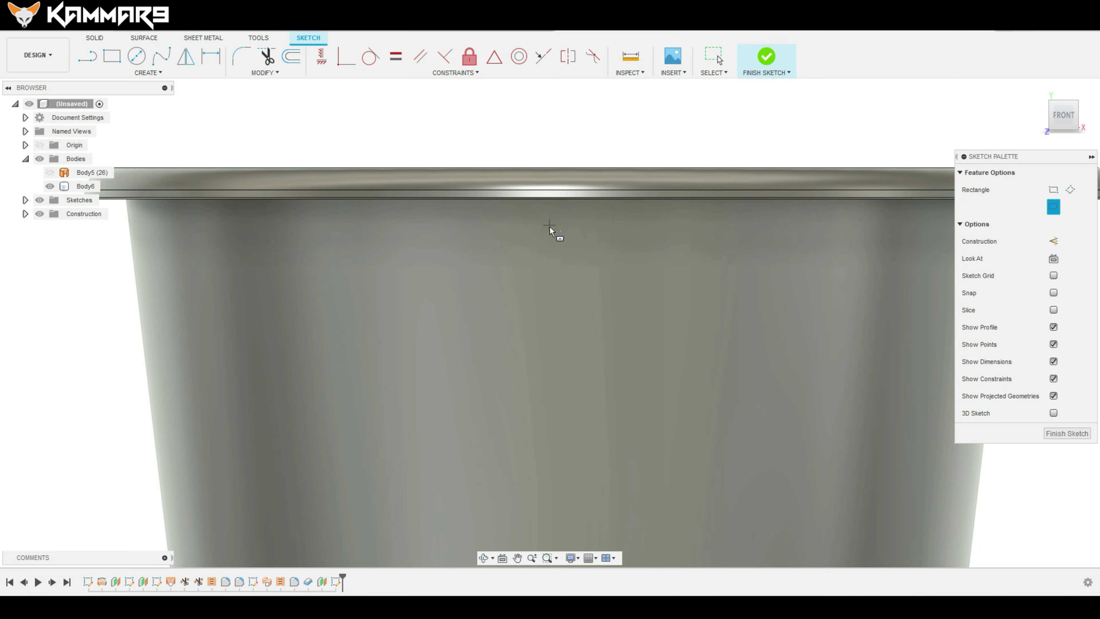
click(549, 237)
scroll(585, 196, up, 3)
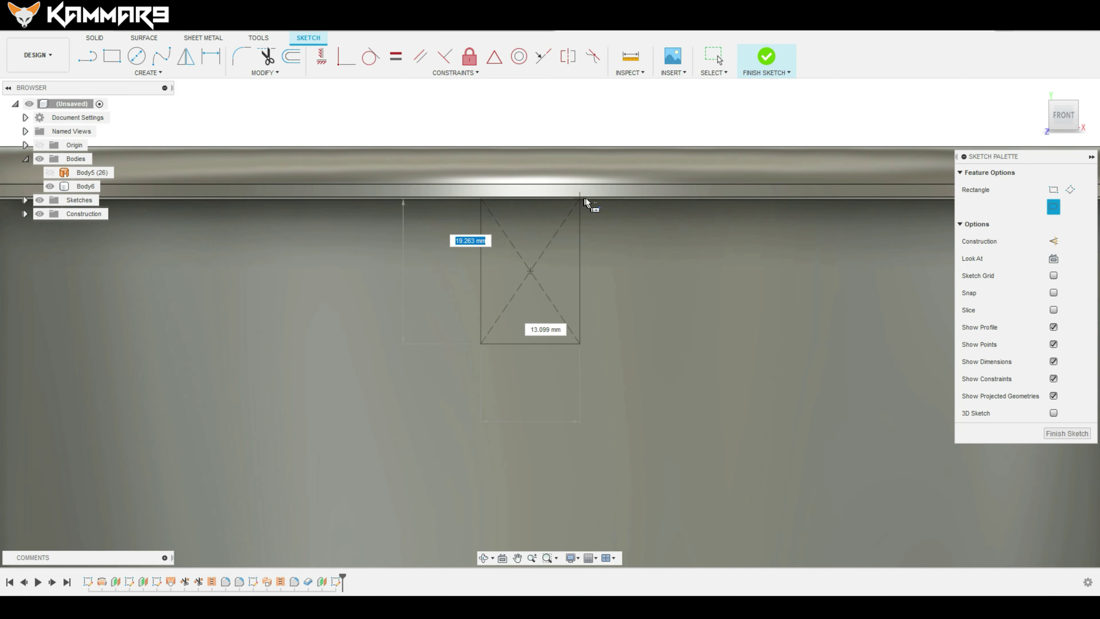
scroll(639, 197, up, 2)
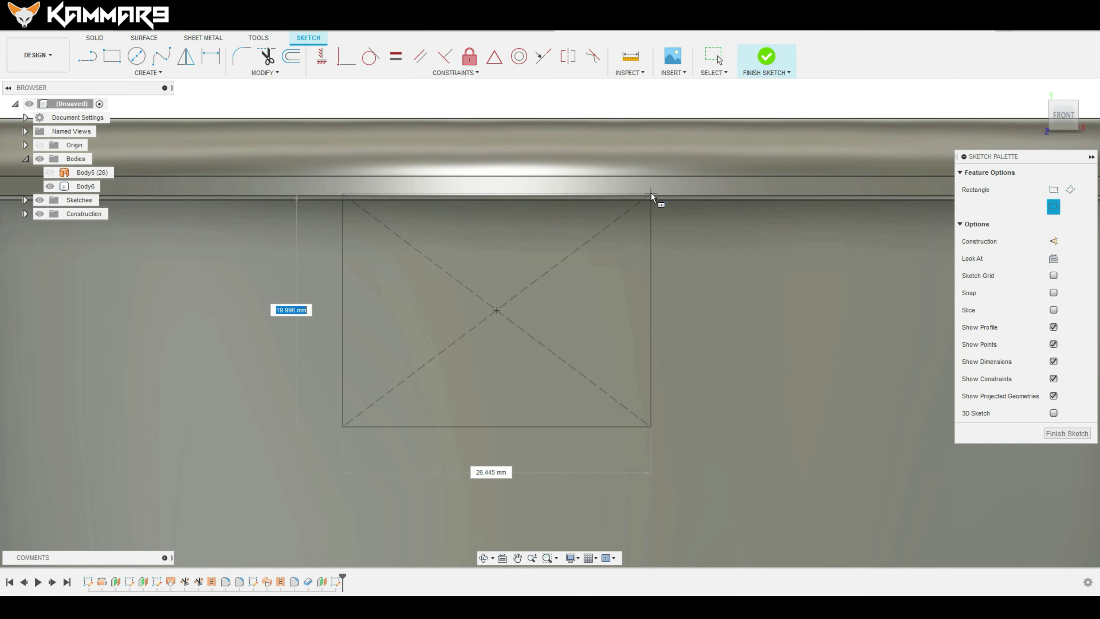
click(653, 196)
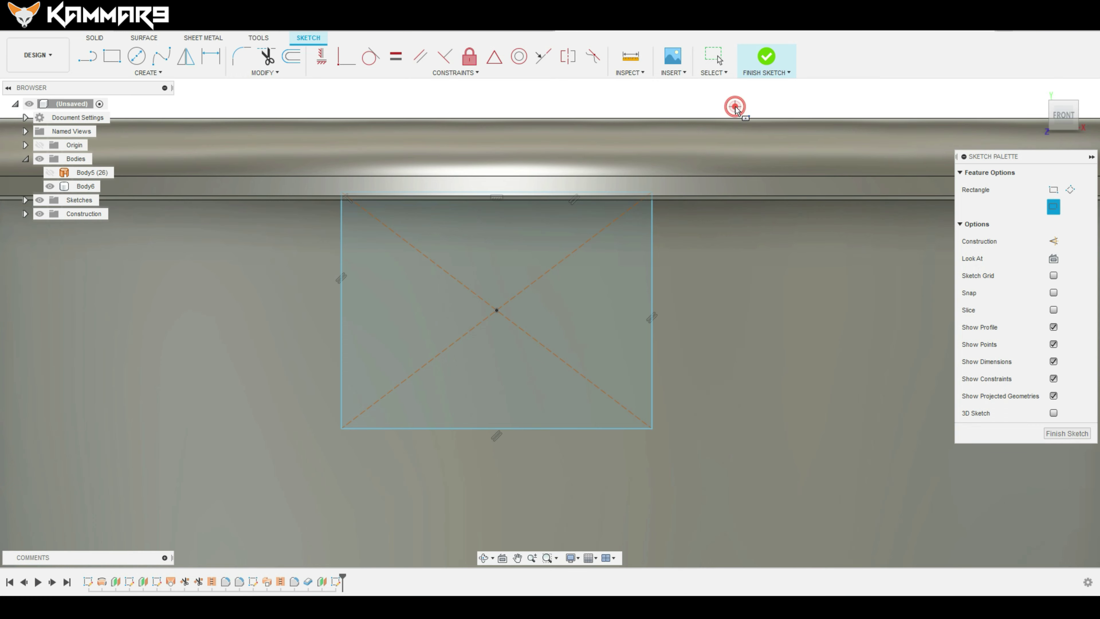
key(Escape)
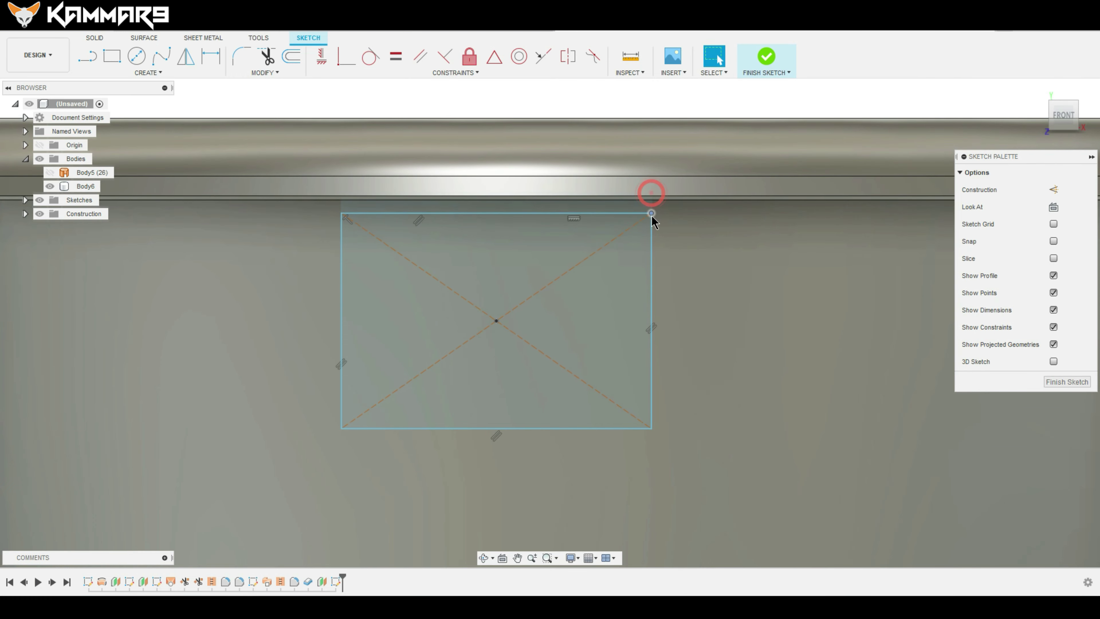
Pin the rectangle's top-right corner to the rim edge and dimension its height to 14 mm
drag(652, 192, 657, 208)
ctrl+click(665, 197)
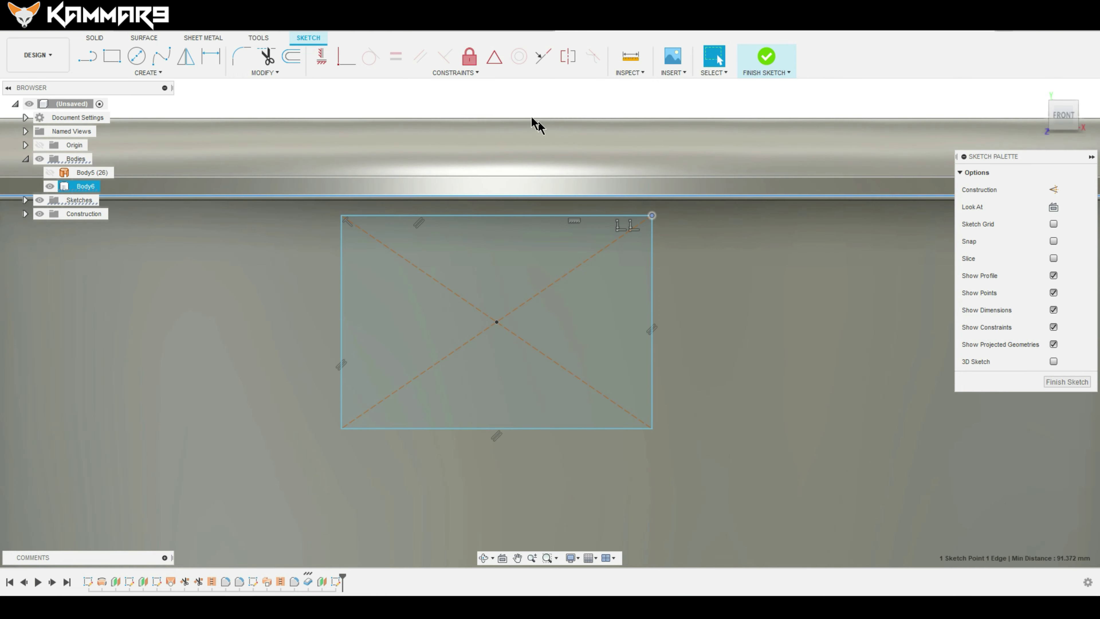
click(342, 60)
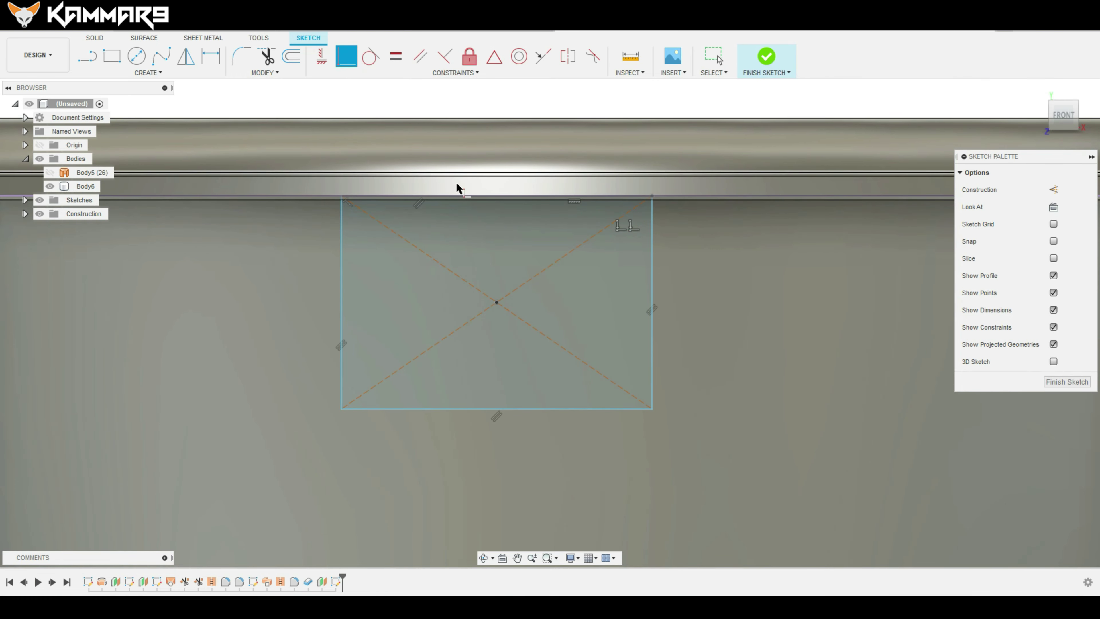
key(d)
click(341, 272)
click(288, 275)
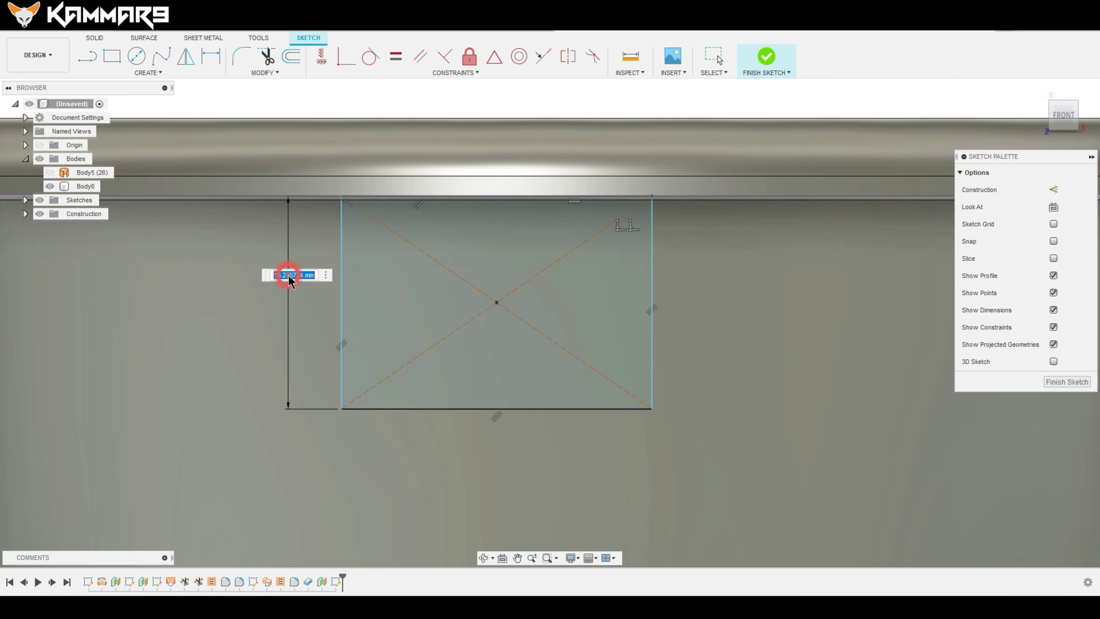
text(14)
key(Return)
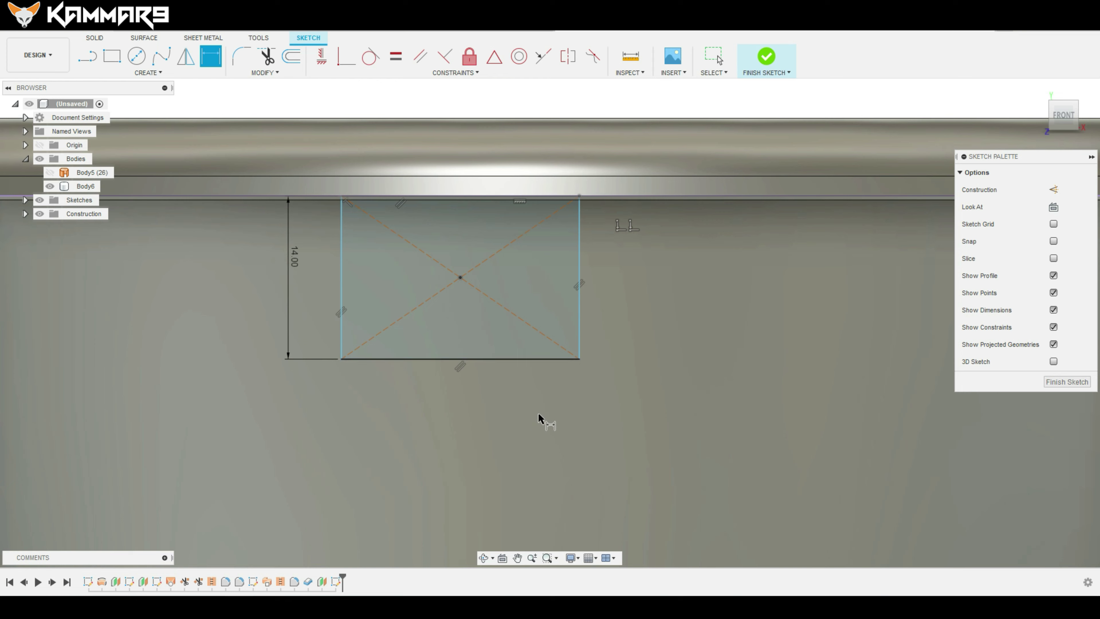
Dimension the rectangle's width to 20 mm
click(580, 333)
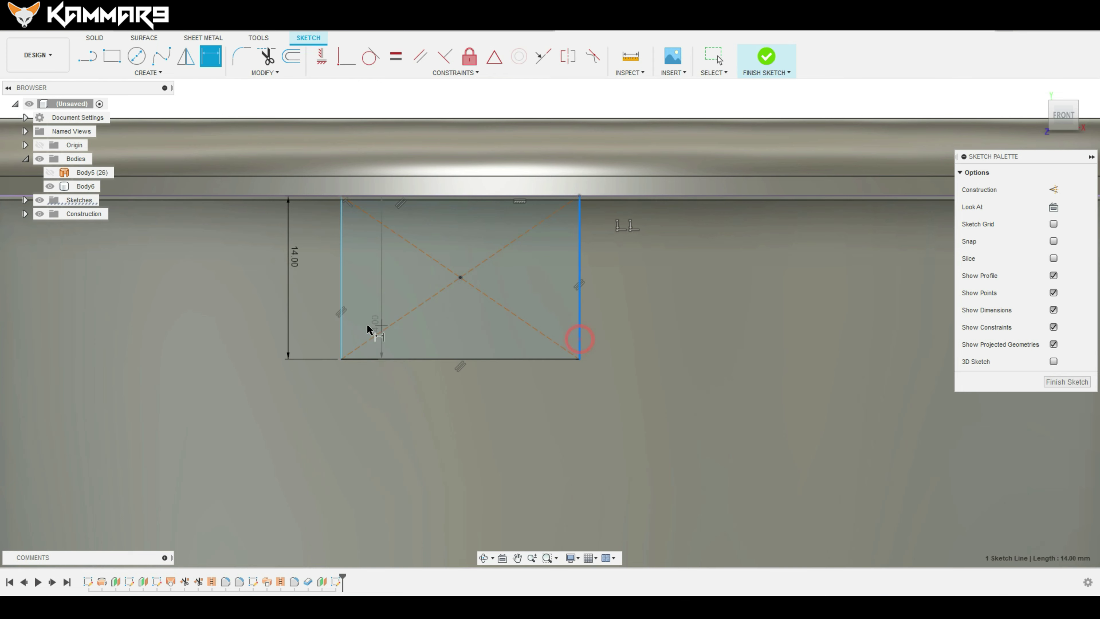
click(342, 323)
key(Escape)
click(579, 327)
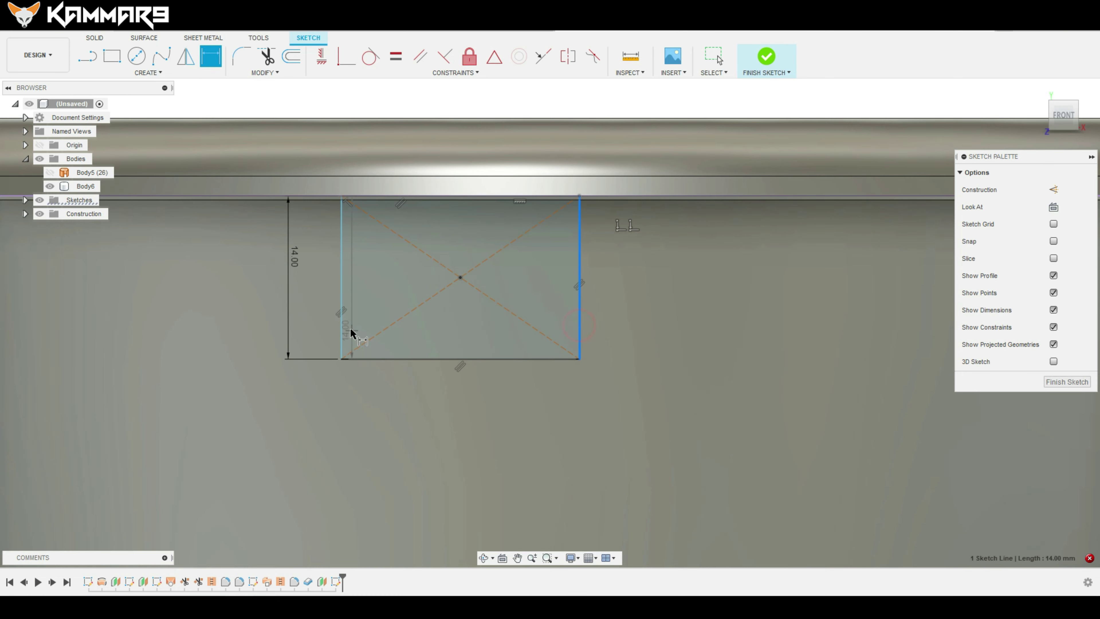
click(343, 330)
click(423, 412)
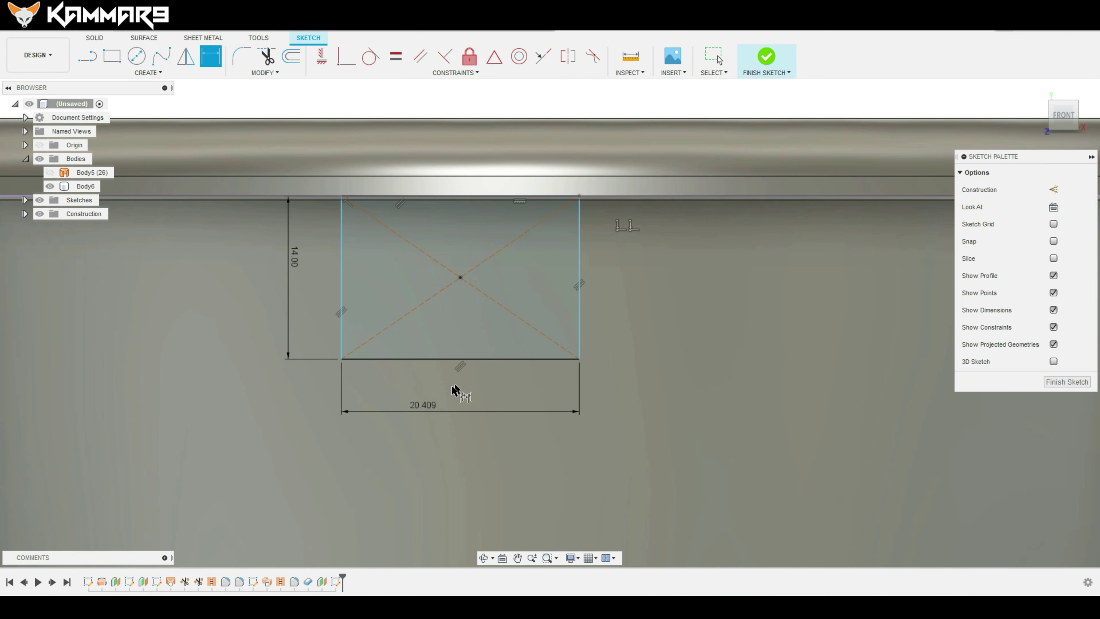
double_click(426, 411)
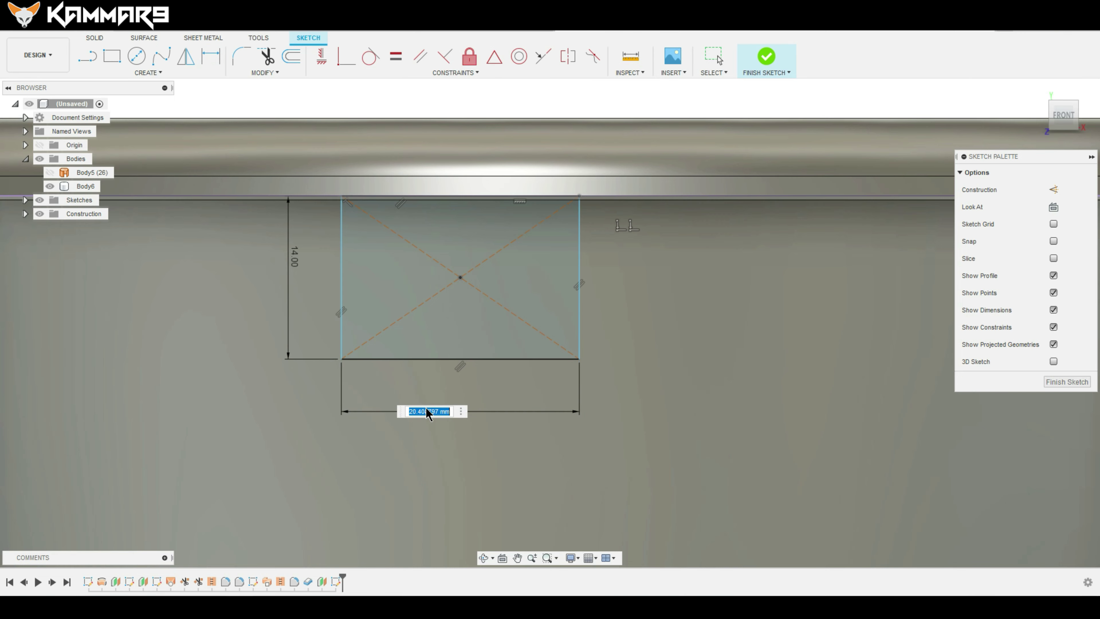
text(20)
key(Return)
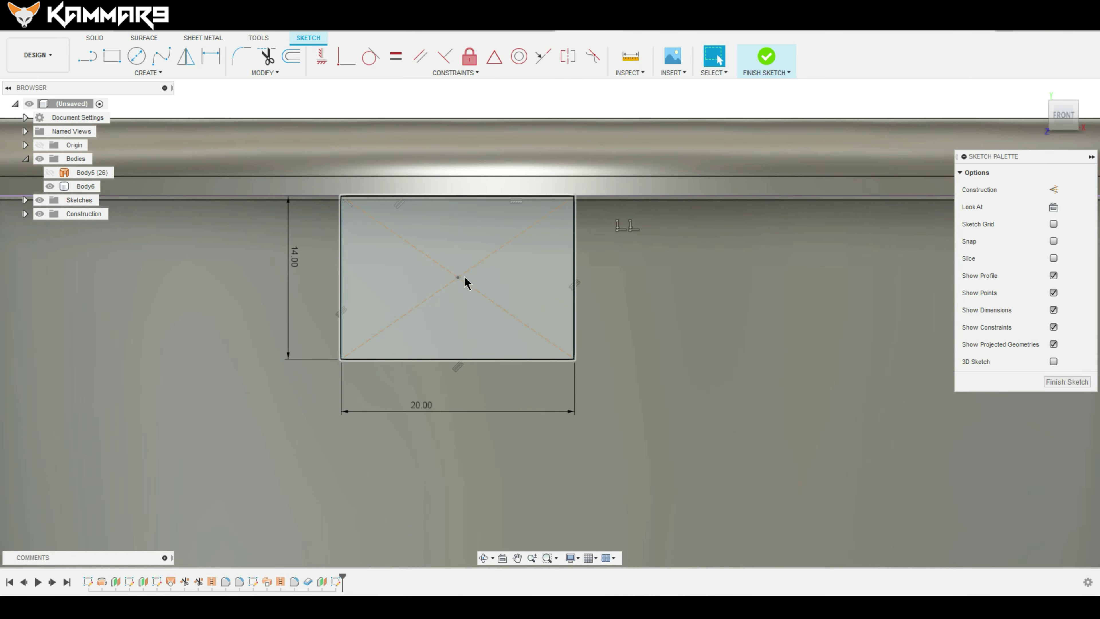
Align the rectangle's midpoint vertically with the bucket's bottom point
scroll(462, 281, down, 3)
scroll(632, 295, down, 5)
scroll(632, 295, down, 3)
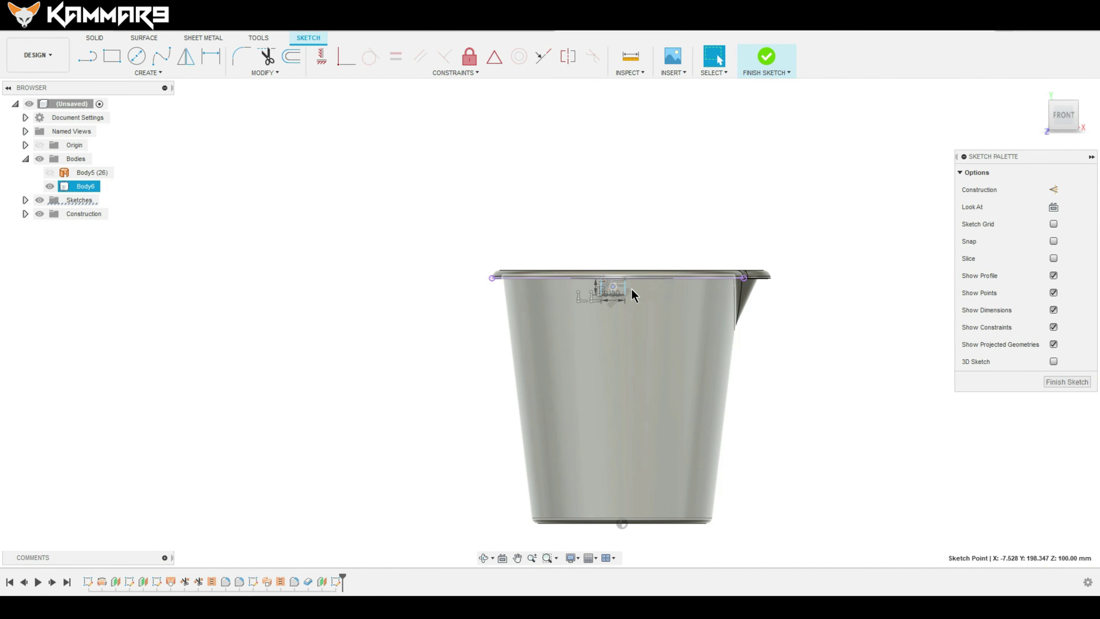
scroll(634, 507, up, 2)
scroll(619, 501, up, 3)
click(616, 501)
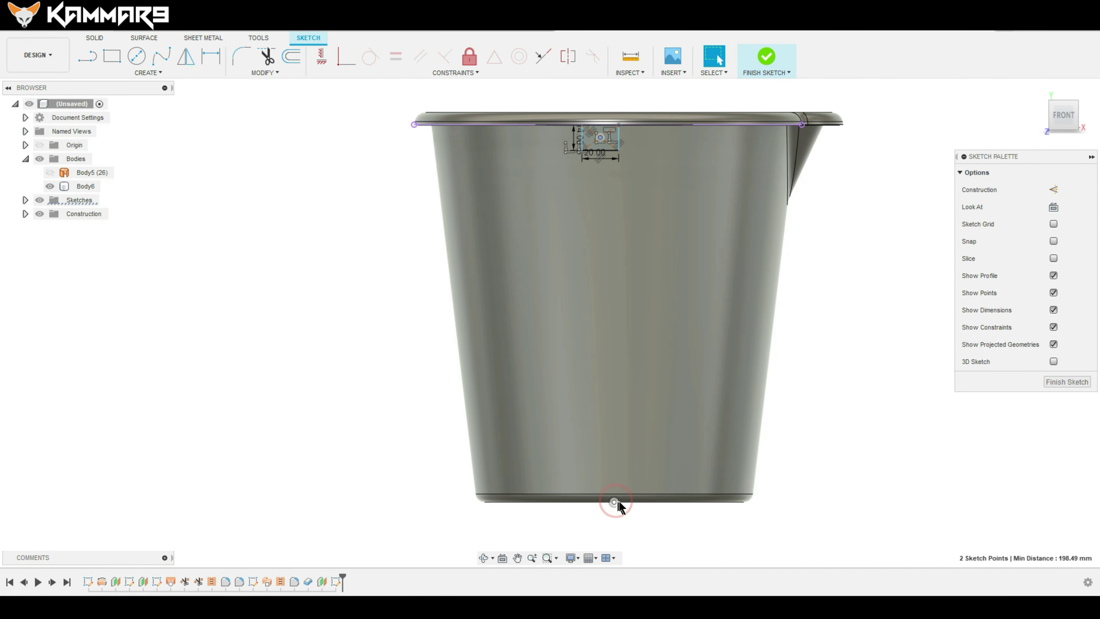
click(321, 58)
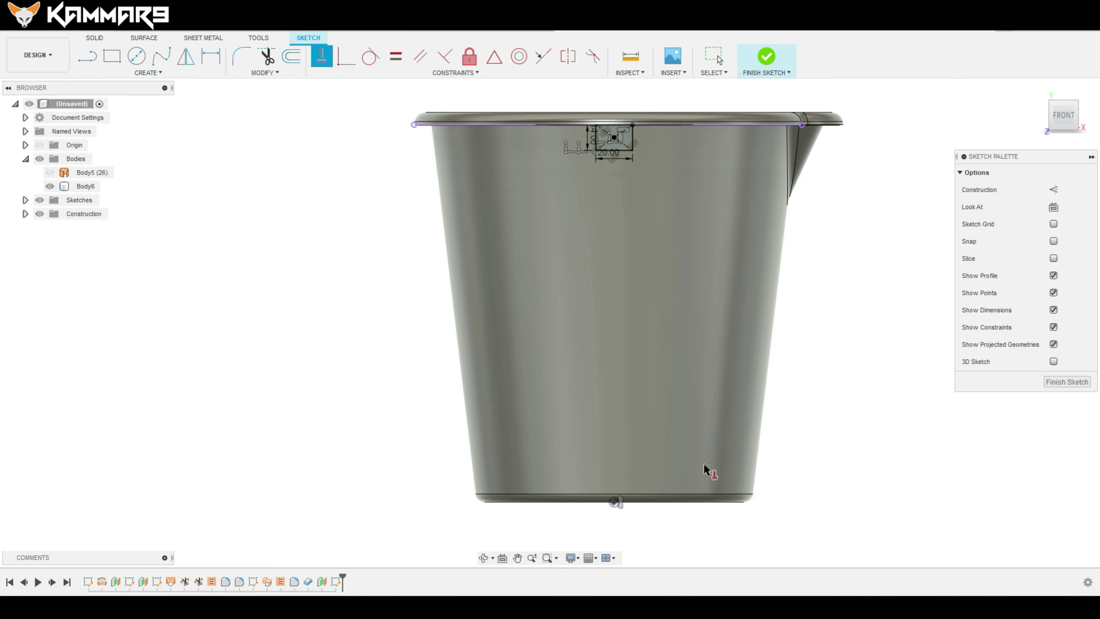
scroll(658, 221, up, 3)
scroll(631, 288, up, 3)
scroll(570, 302, up, 2)
key(Escape)
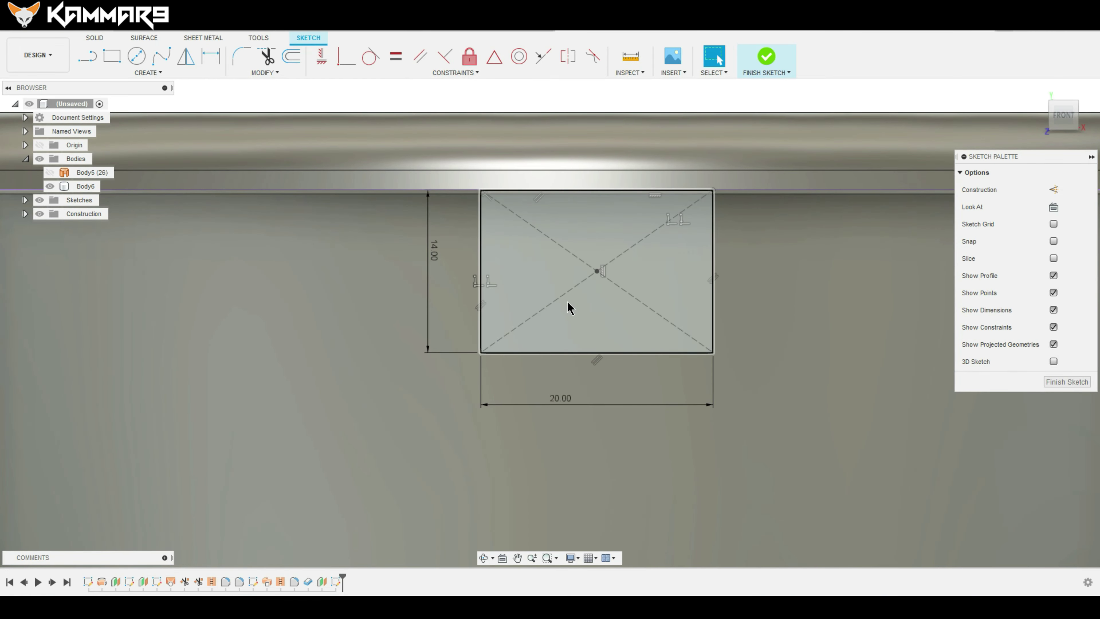
scroll(581, 262, up, 2)
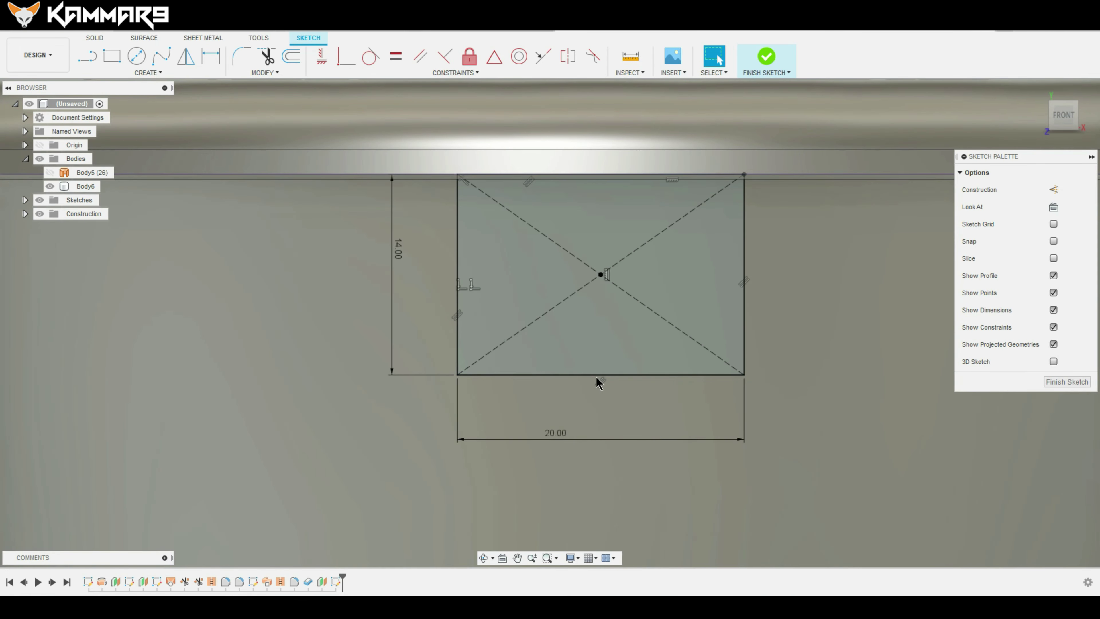
Turn the rectangle's bottom edge into a dashed construction line
click(596, 376)
key(Delete)
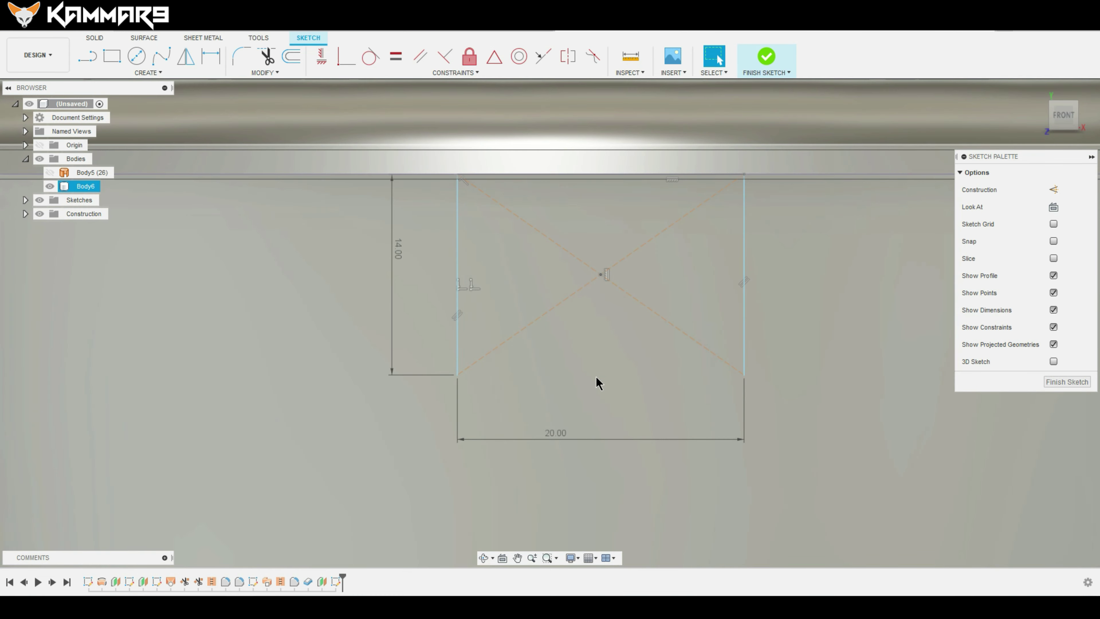
key(ctrl+z)
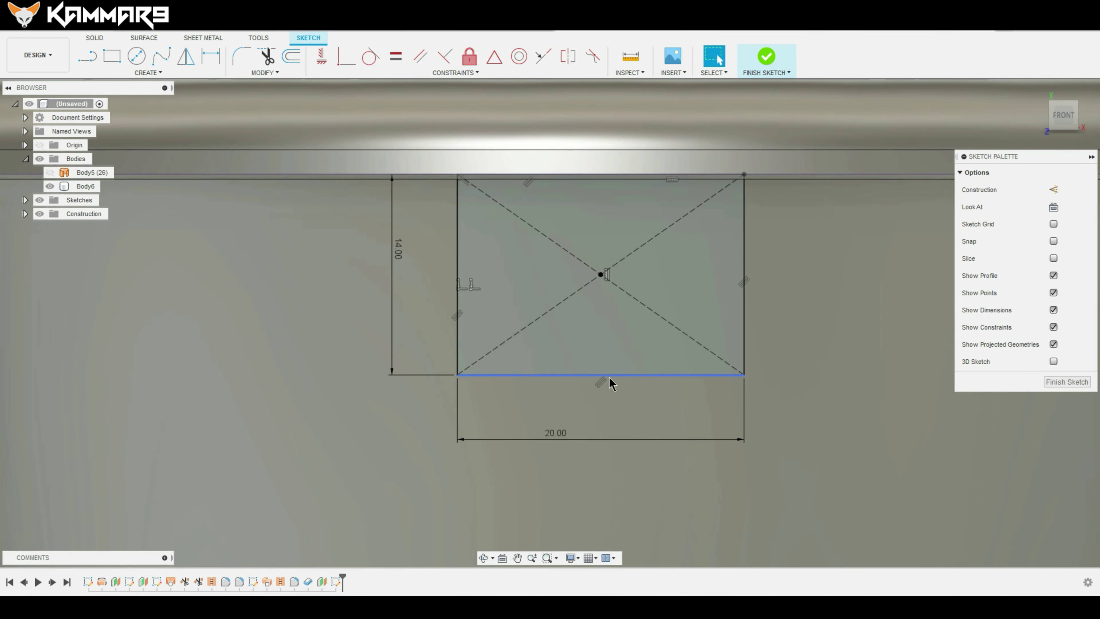
click(613, 375)
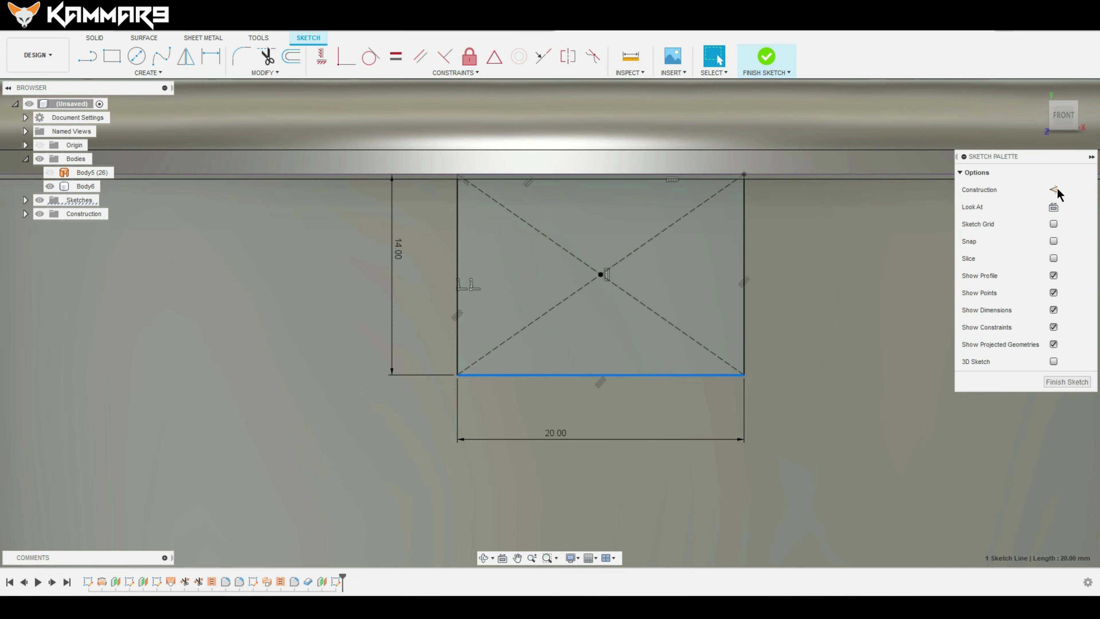
click(1054, 190)
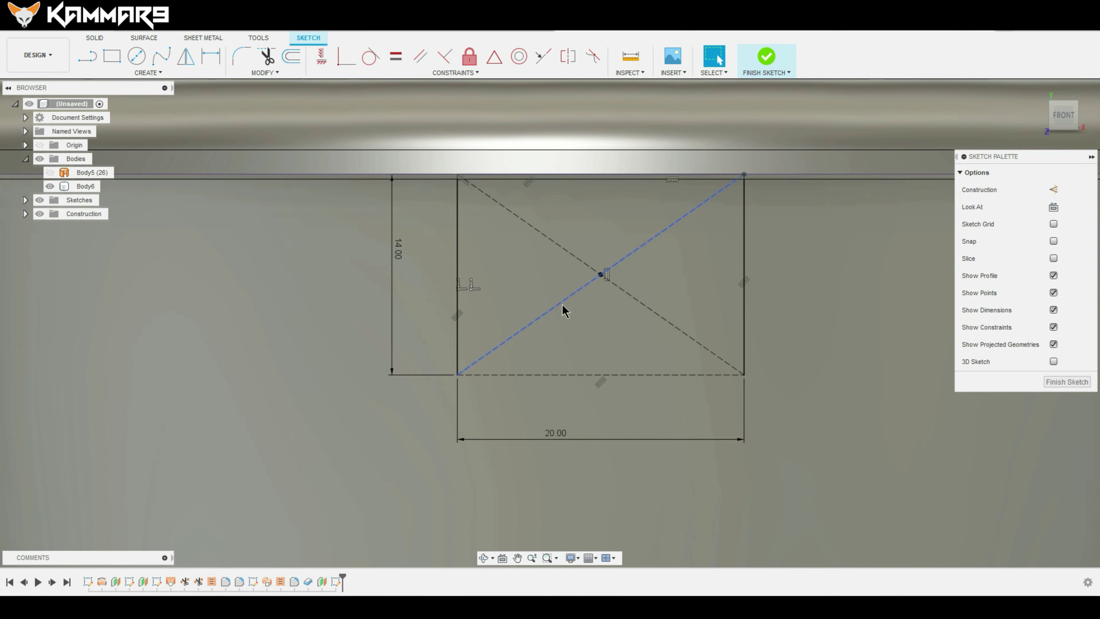
key(l)
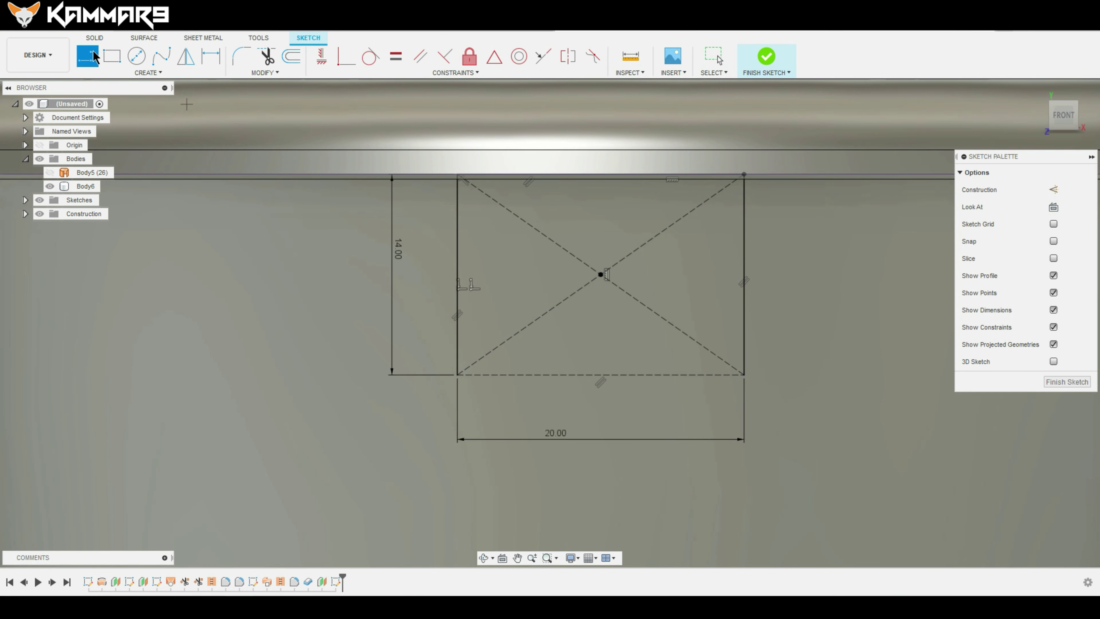
Draw the notch lines along the bottom edge, up to the rectangle's centre and back down
click(458, 375)
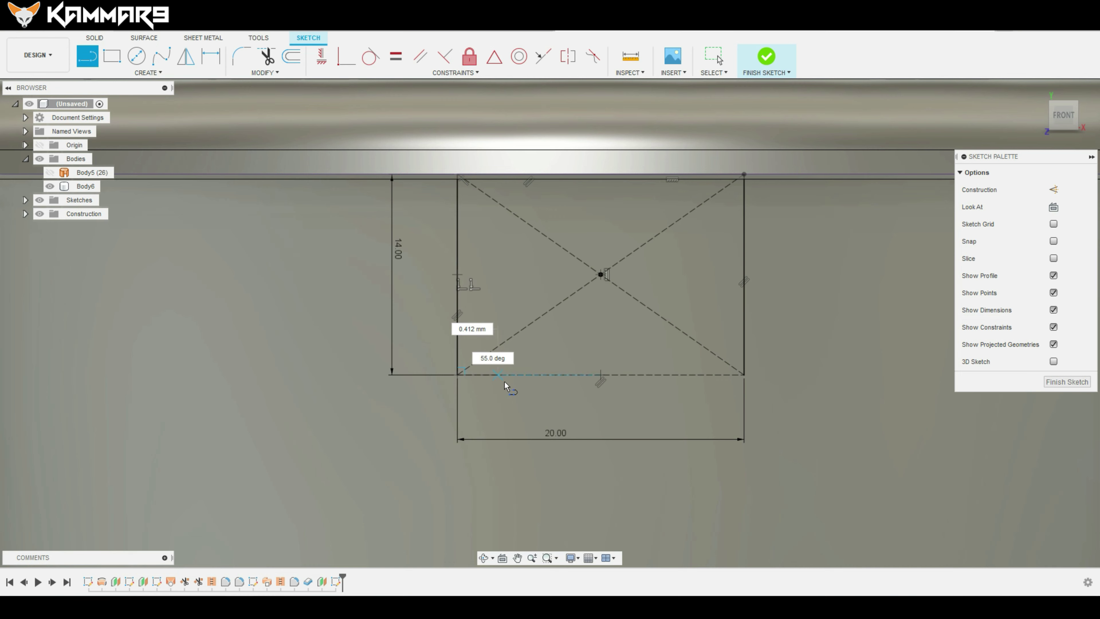
click(524, 375)
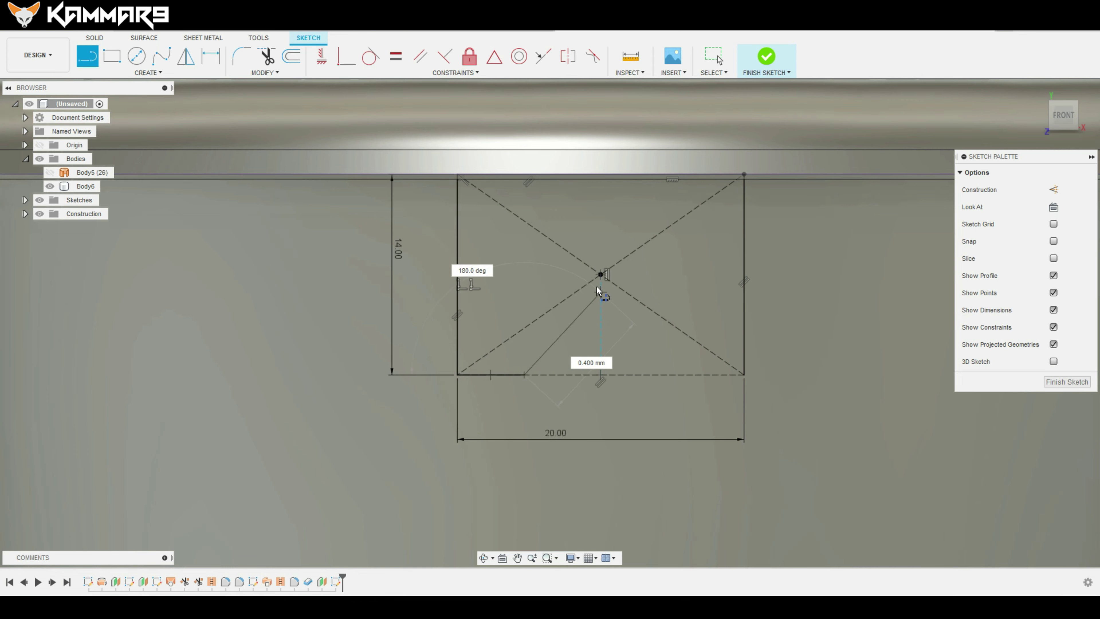
click(600, 274)
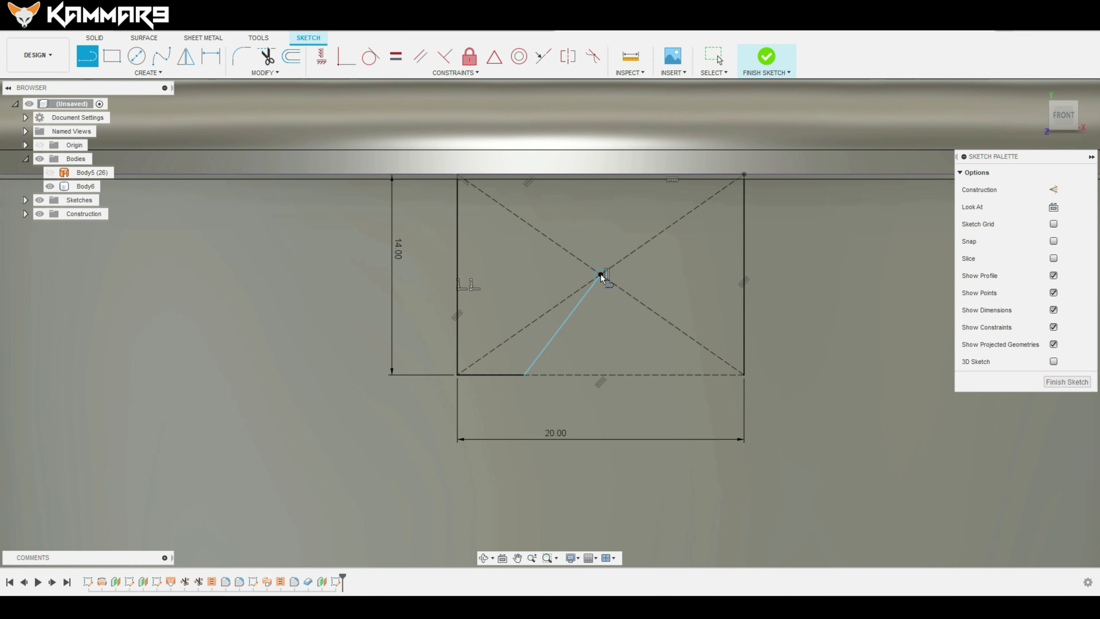
click(671, 374)
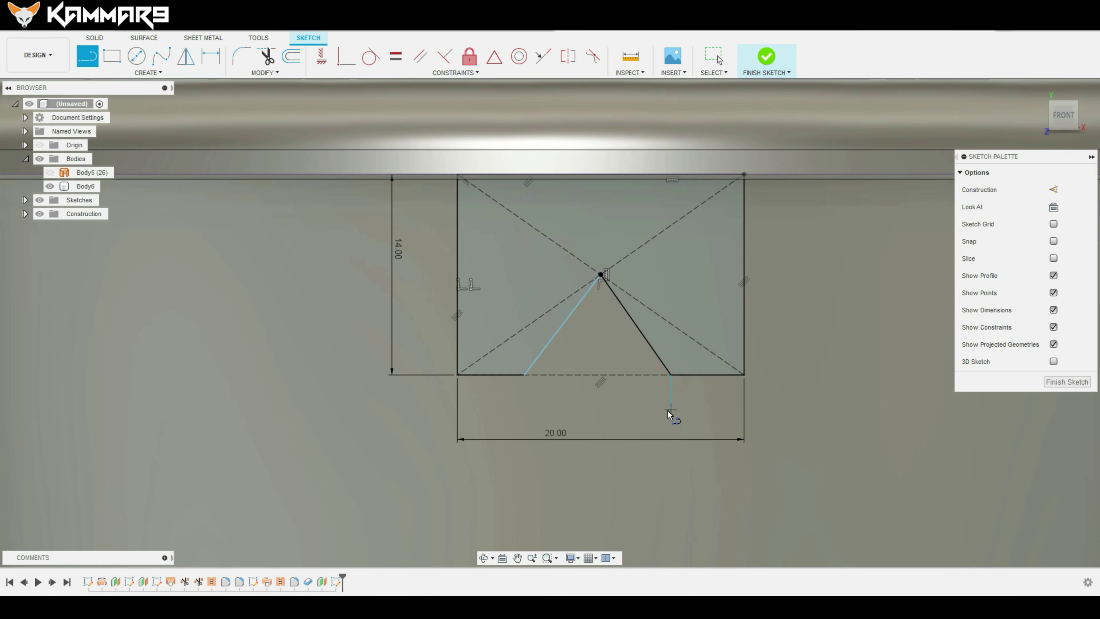
key(Escape)
Dimension the bottom-left notch segment to 5 mm
key(d)
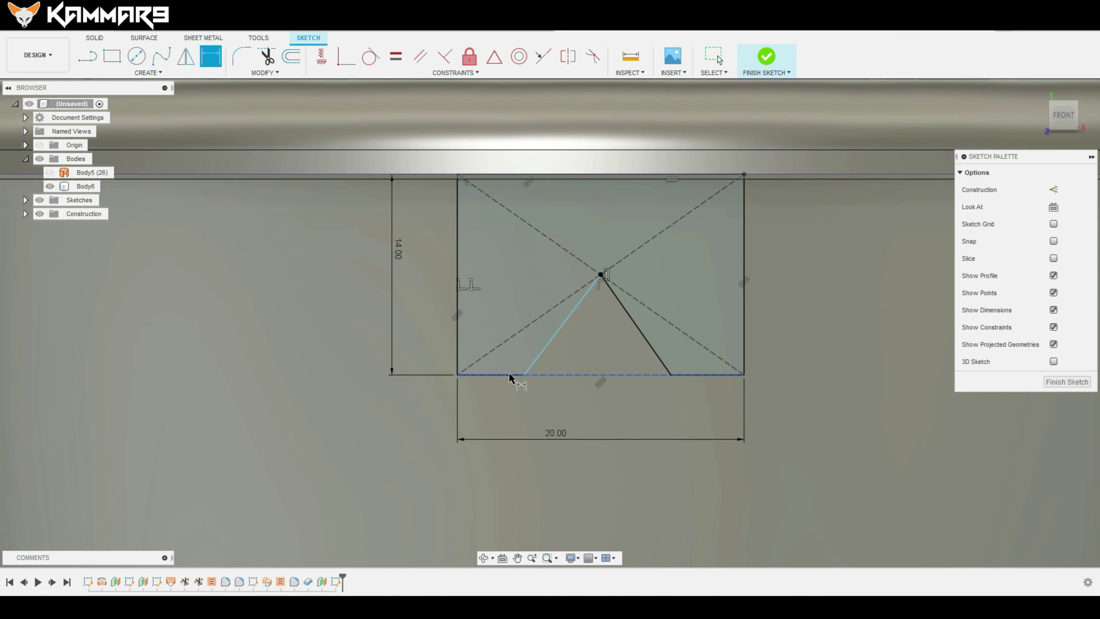
click(510, 375)
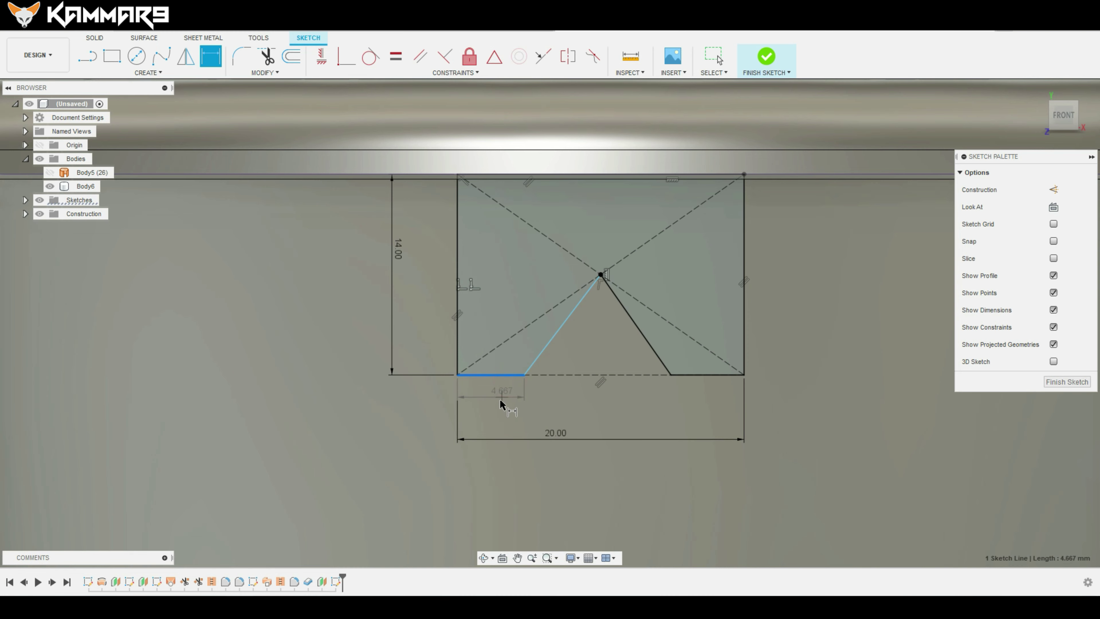
click(499, 403)
text(5)
key(Return)
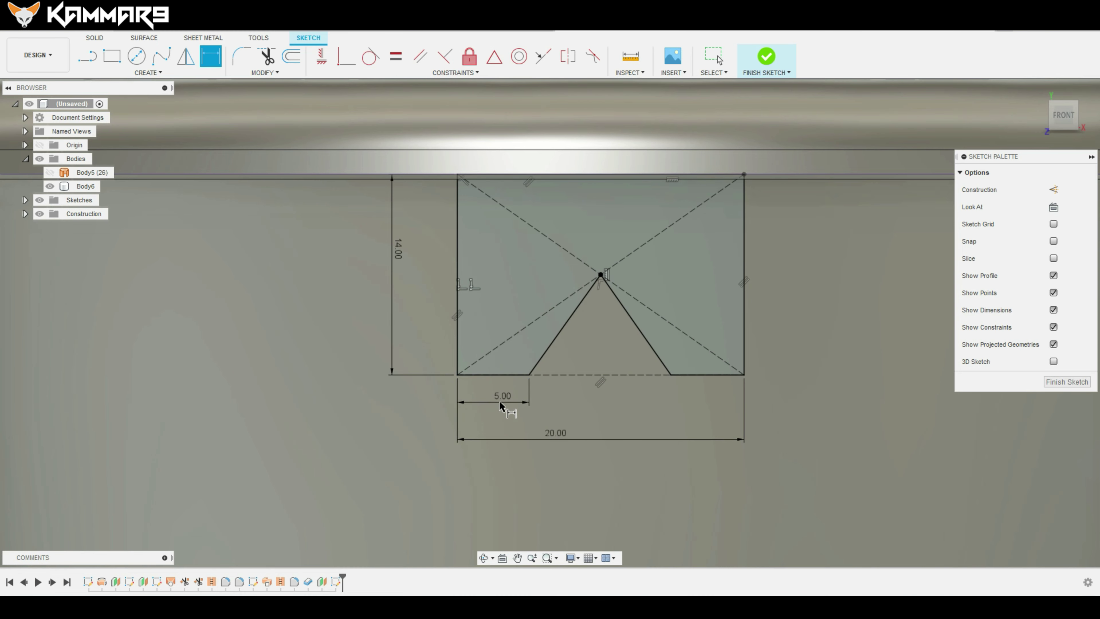
key(Escape)
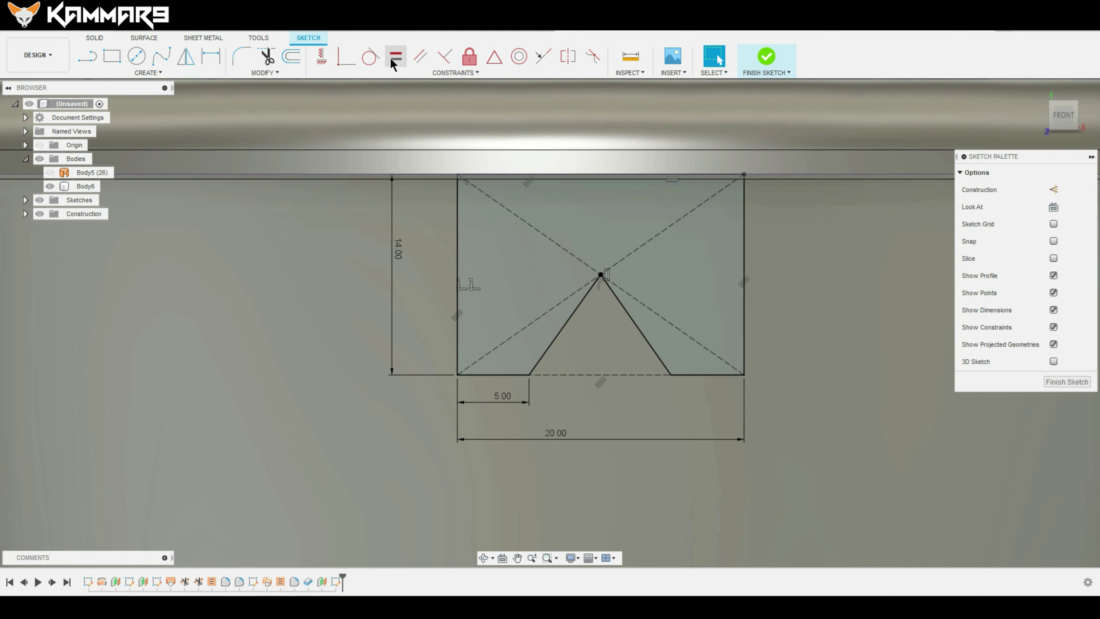
Make the bottom-right segment equal to the 5 mm segment and finish the sketch
click(395, 55)
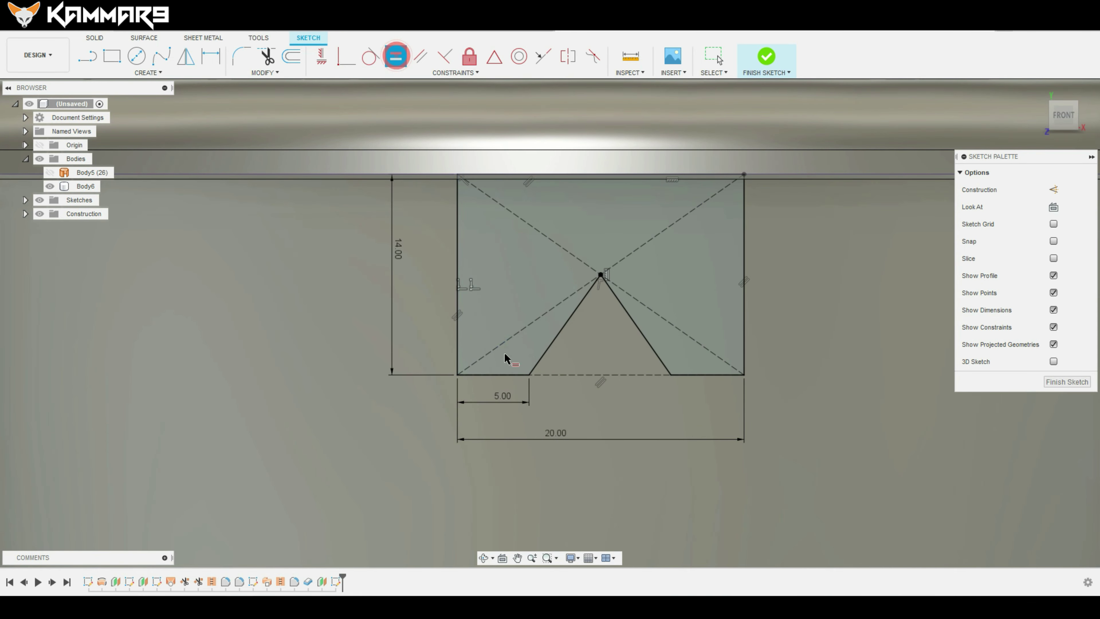
click(509, 375)
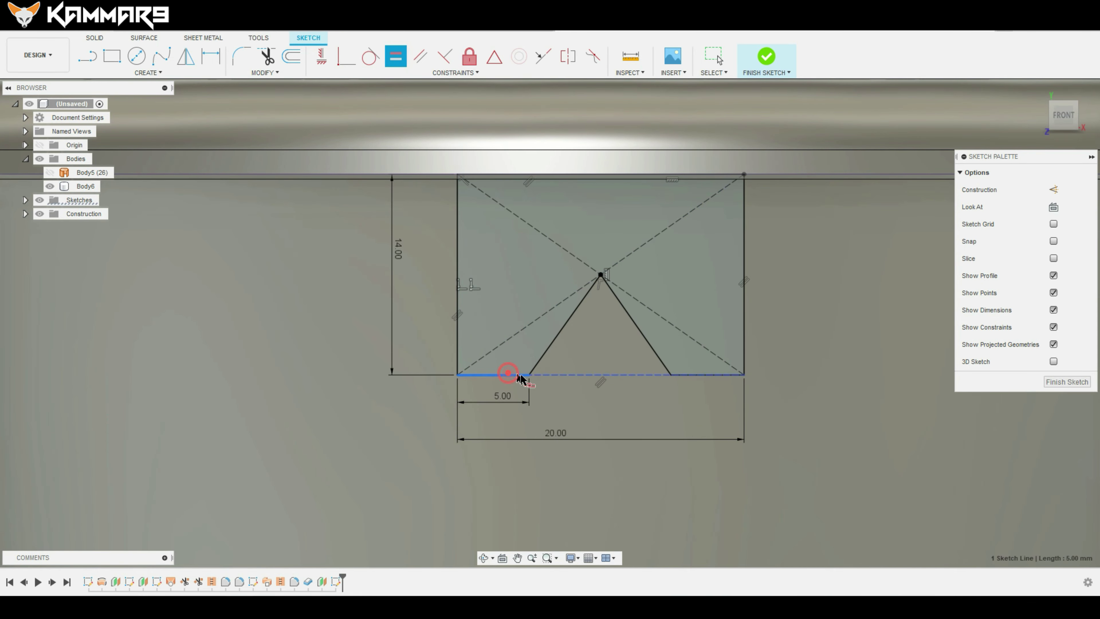
click(691, 375)
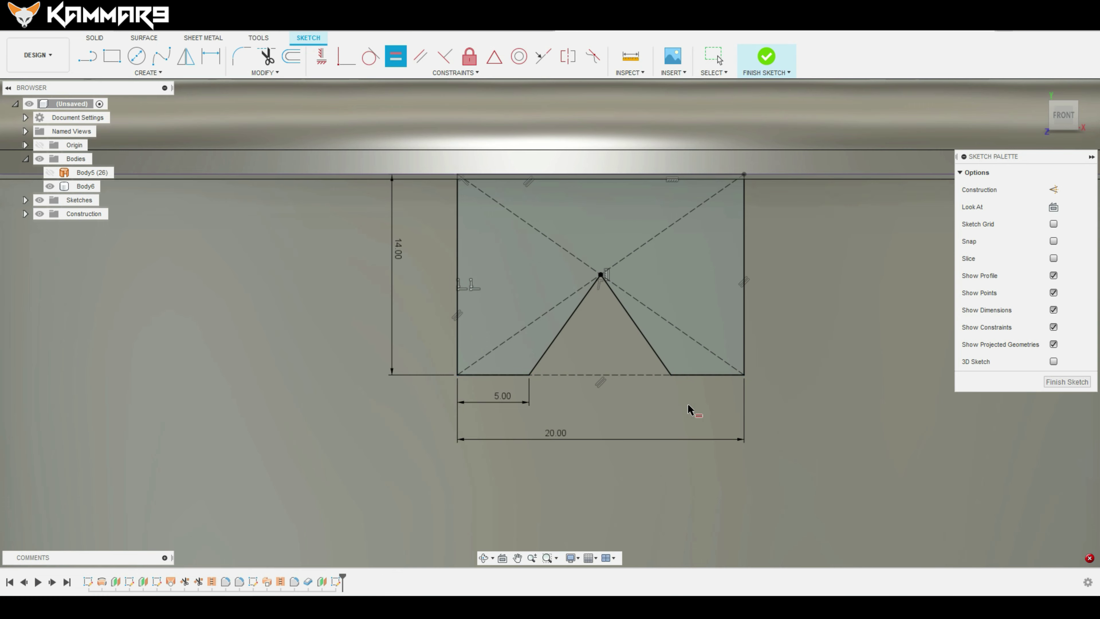
key(Escape)
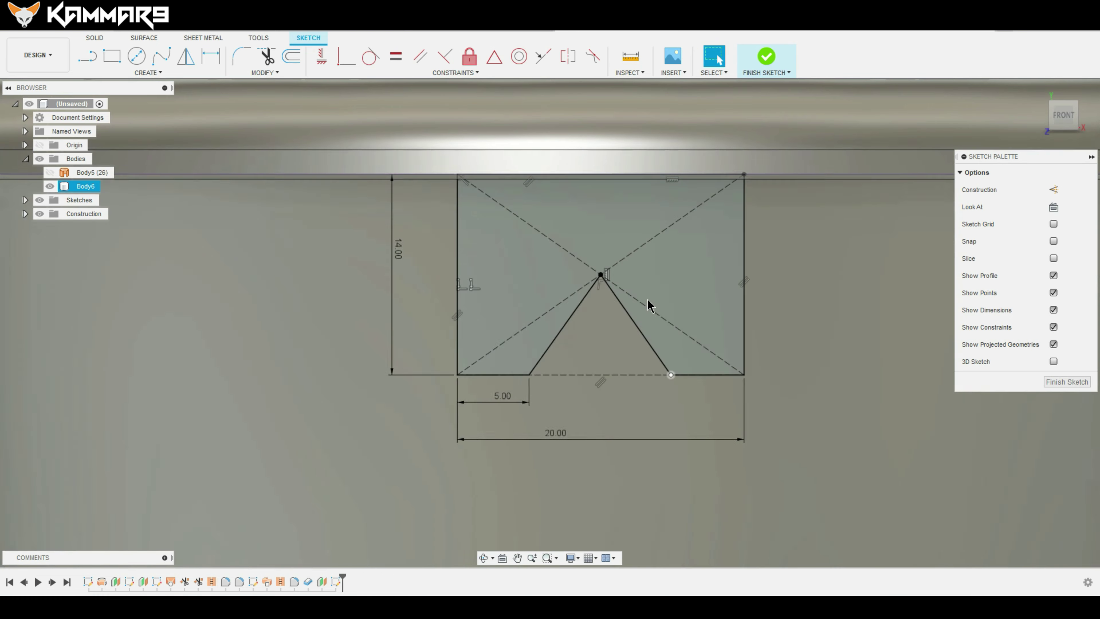
scroll(644, 277, down, 5)
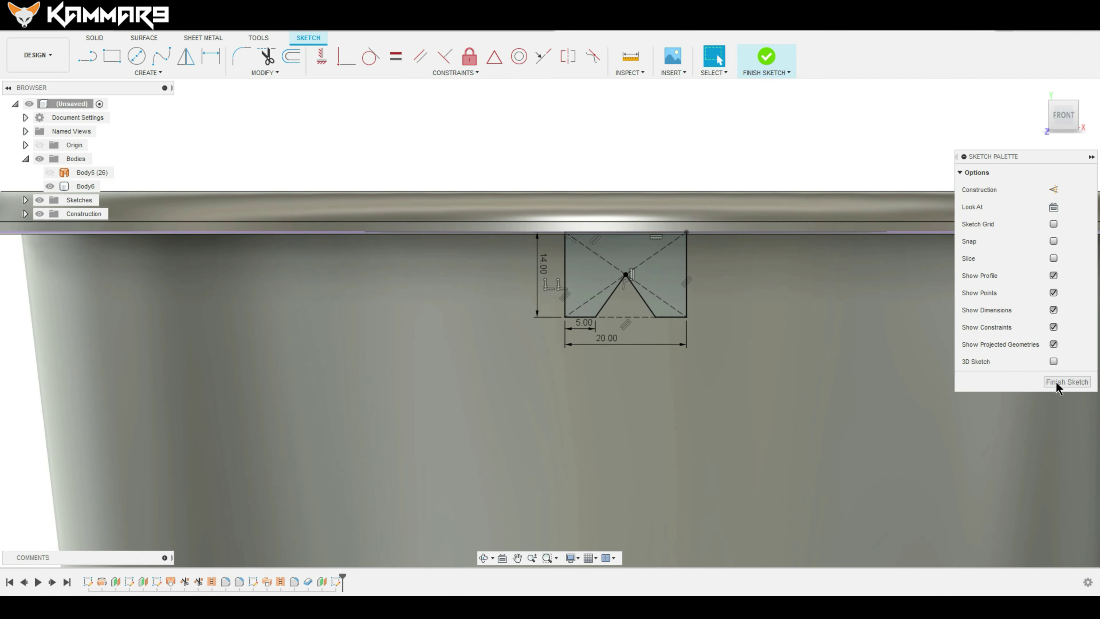
click(1058, 381)
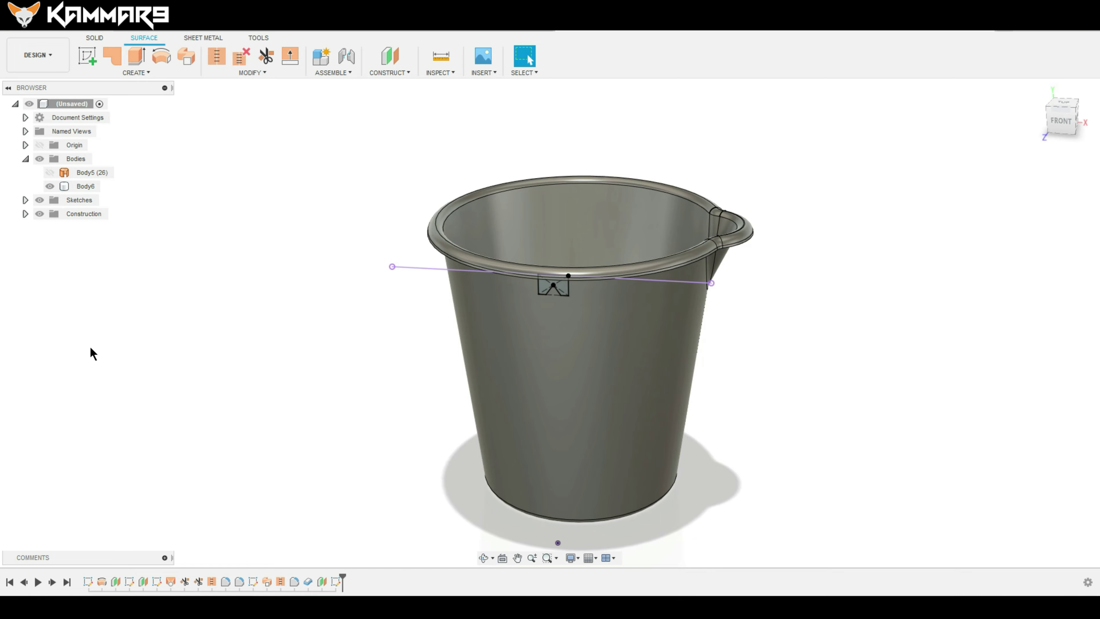
Select the notched profile and switch to the Solid modelling tools
scroll(546, 298, up, 5)
scroll(544, 280, up, 4)
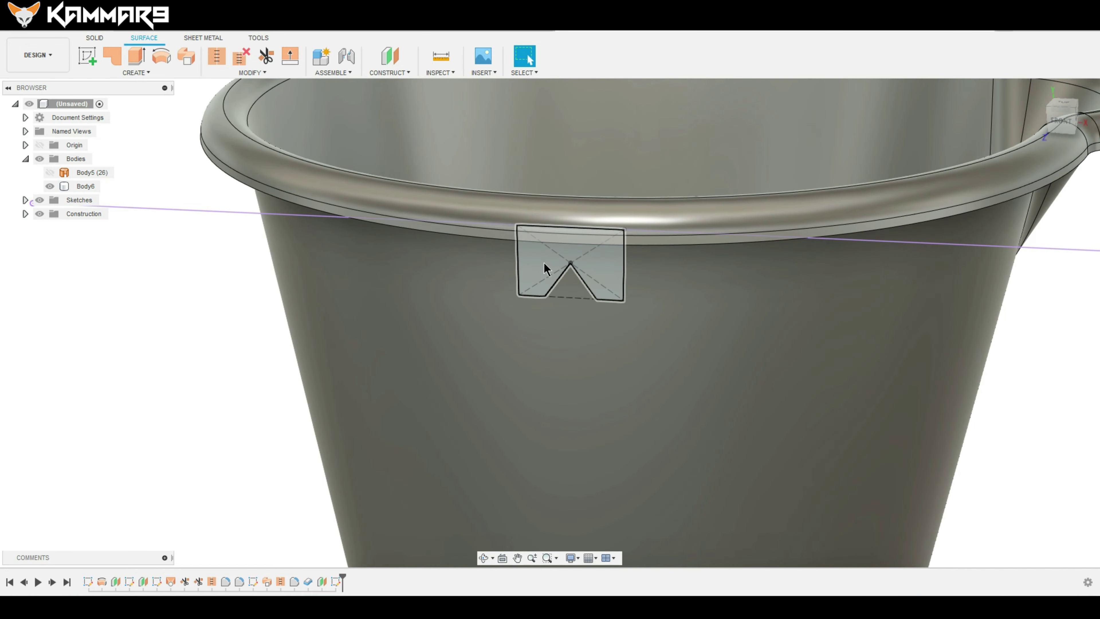
click(543, 262)
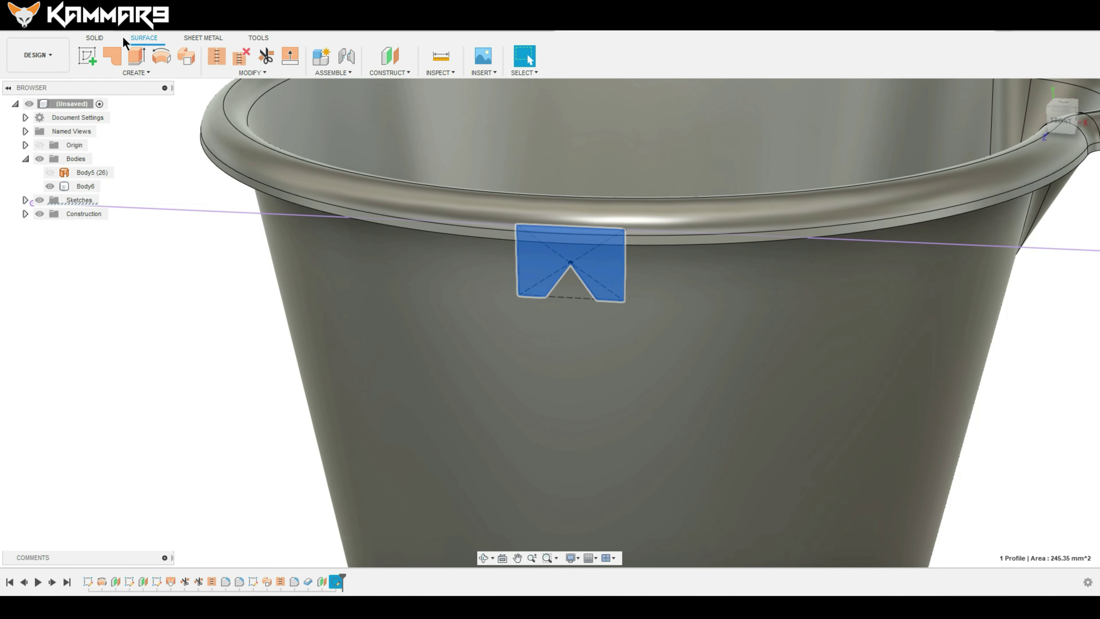
click(94, 42)
scroll(405, 295, down, 5)
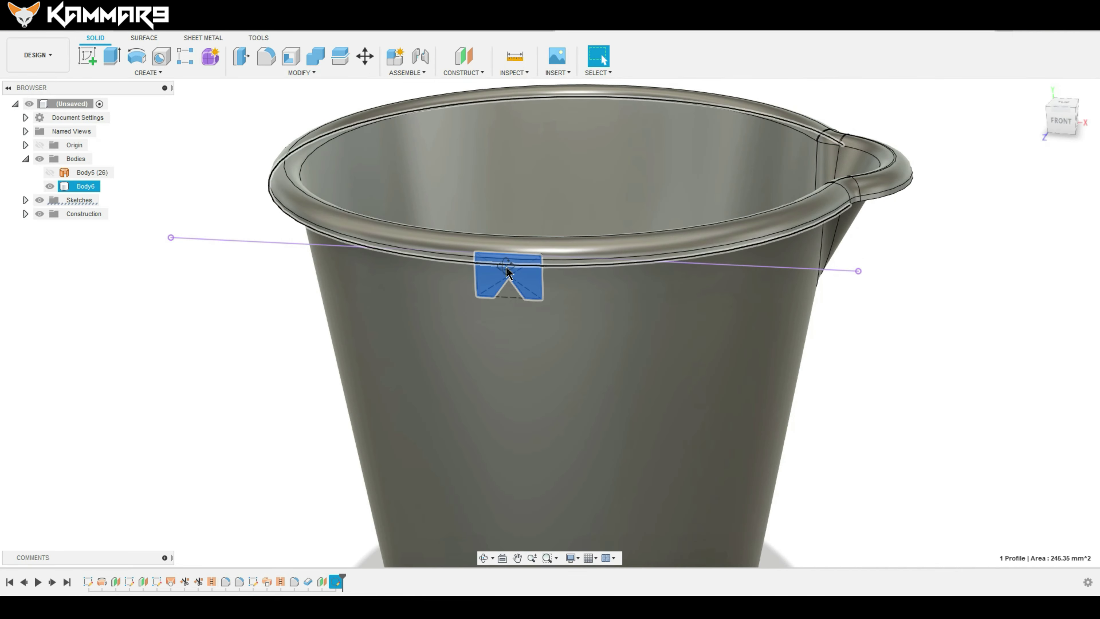
shift+middle_drag(406, 295, 481, 217)
mouse_move(480, 218)
mouse_down()
mouse_move(474, 226)
mouse_move(349, 192)
mouse_up()
key(Escape)
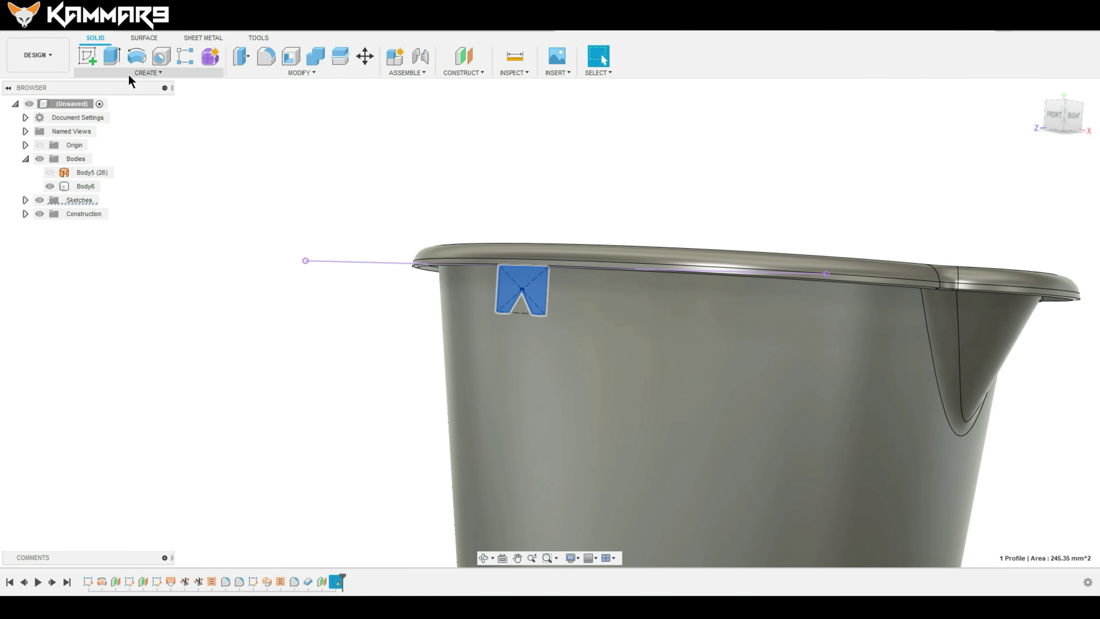
Extrude the notch profile outward 12.322 mm, joined to the bucket body
click(112, 57)
scroll(395, 265, up, 2)
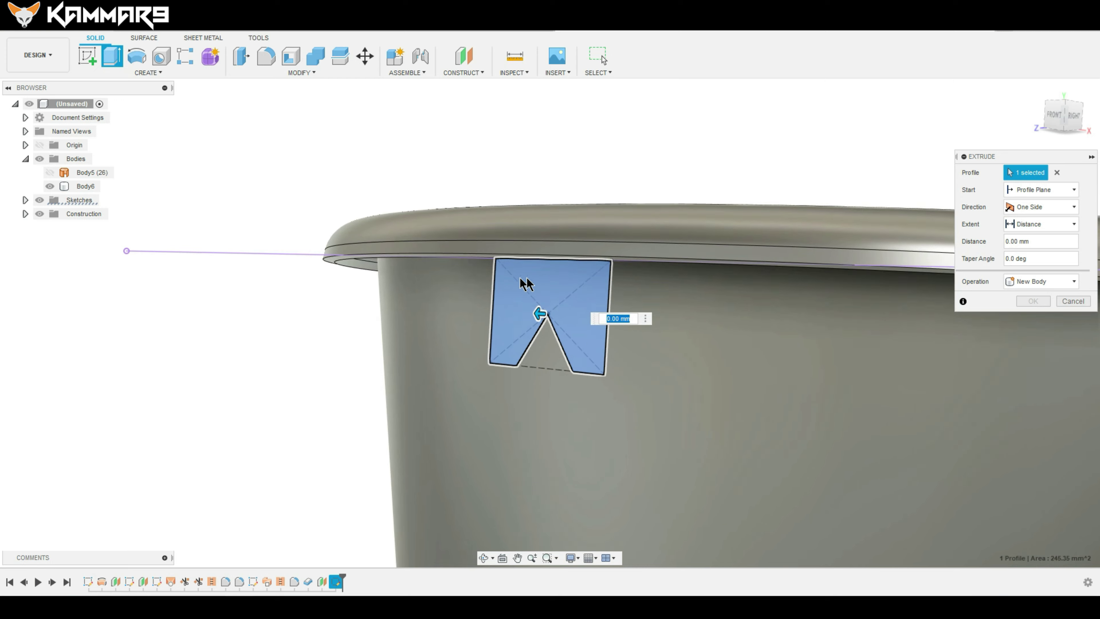
scroll(395, 265, up, 1)
drag(535, 313, 438, 316)
click(1037, 281)
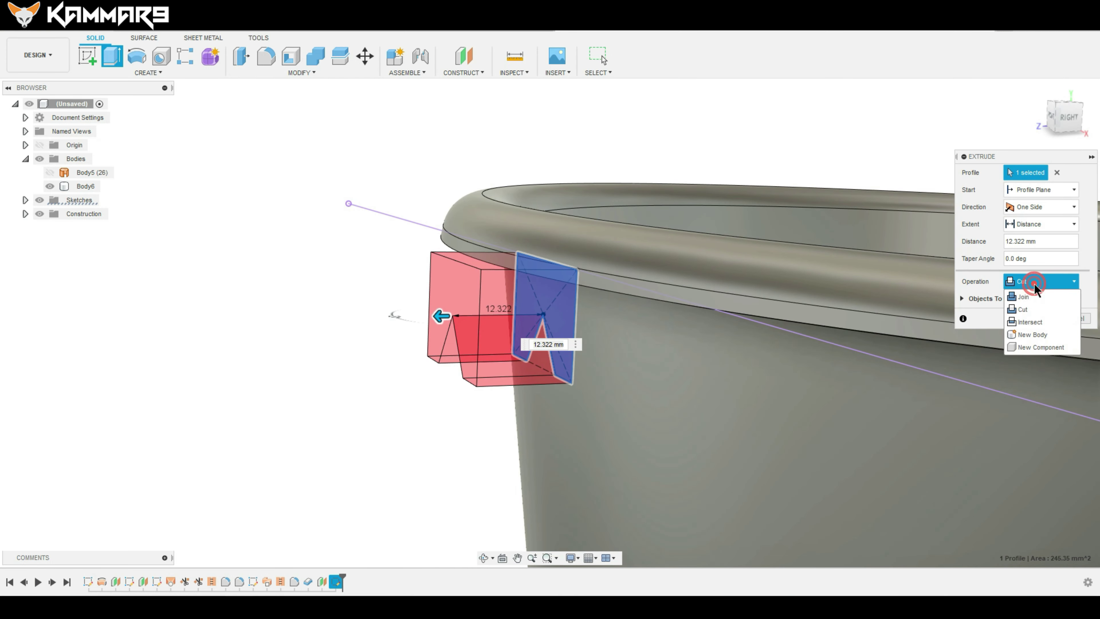
click(1023, 297)
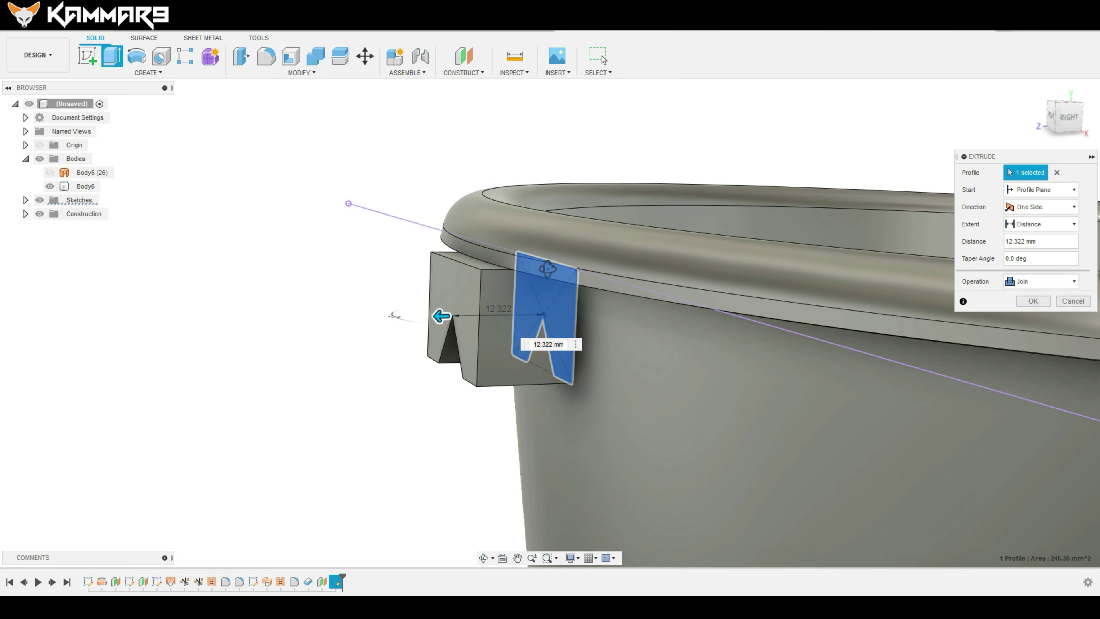
shift+middle_drag(548, 269, 559, 303)
double_click(1031, 241)
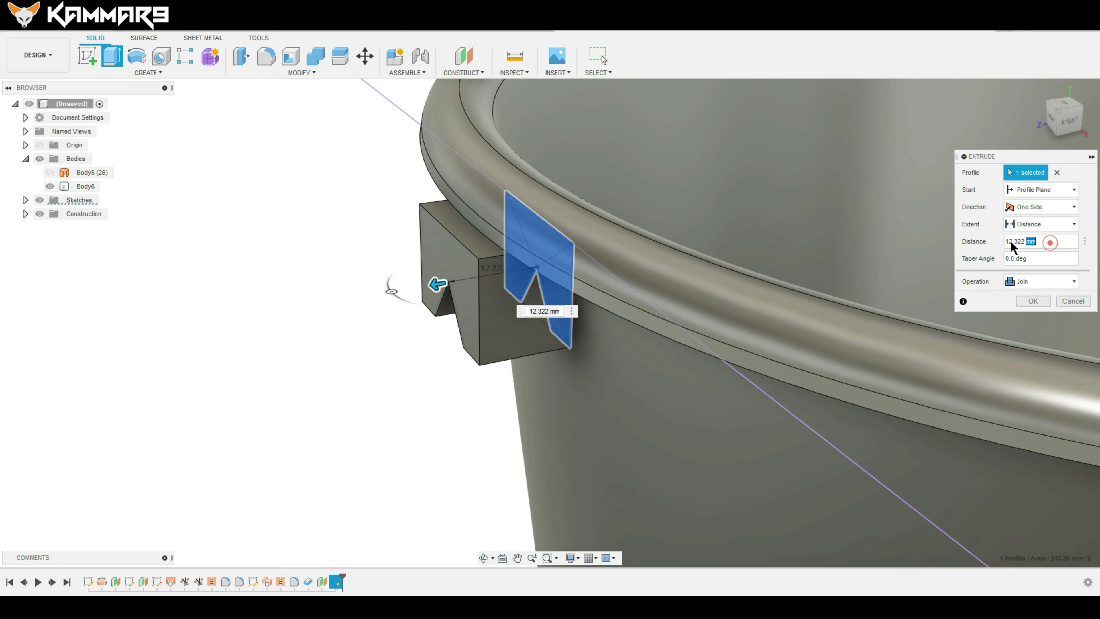
drag(1034, 241, 1015, 243)
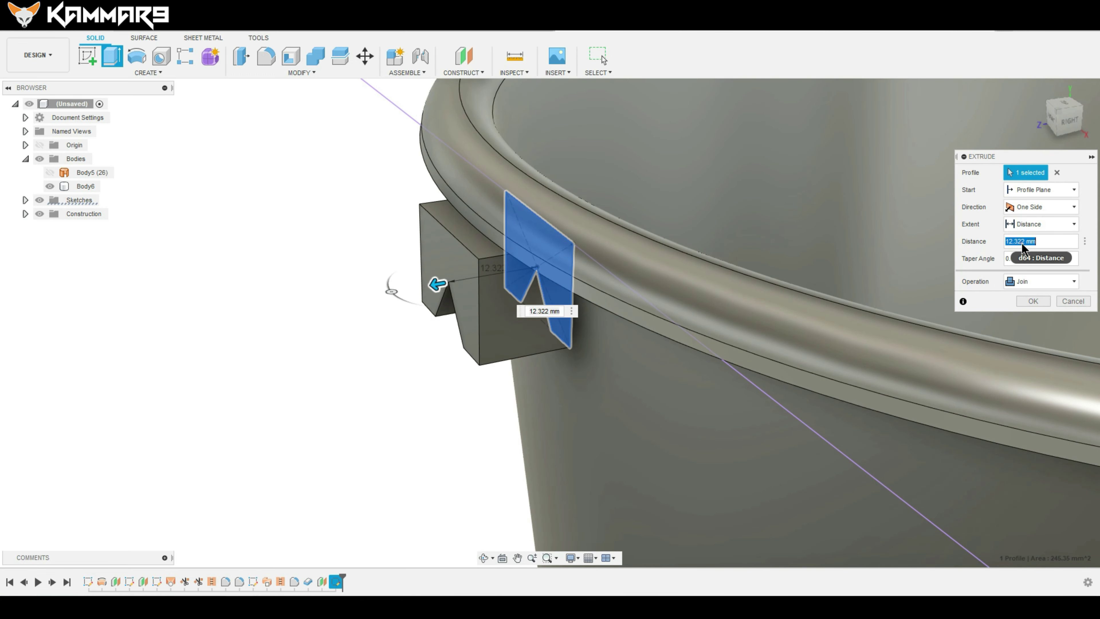
text(13)
key(Return)
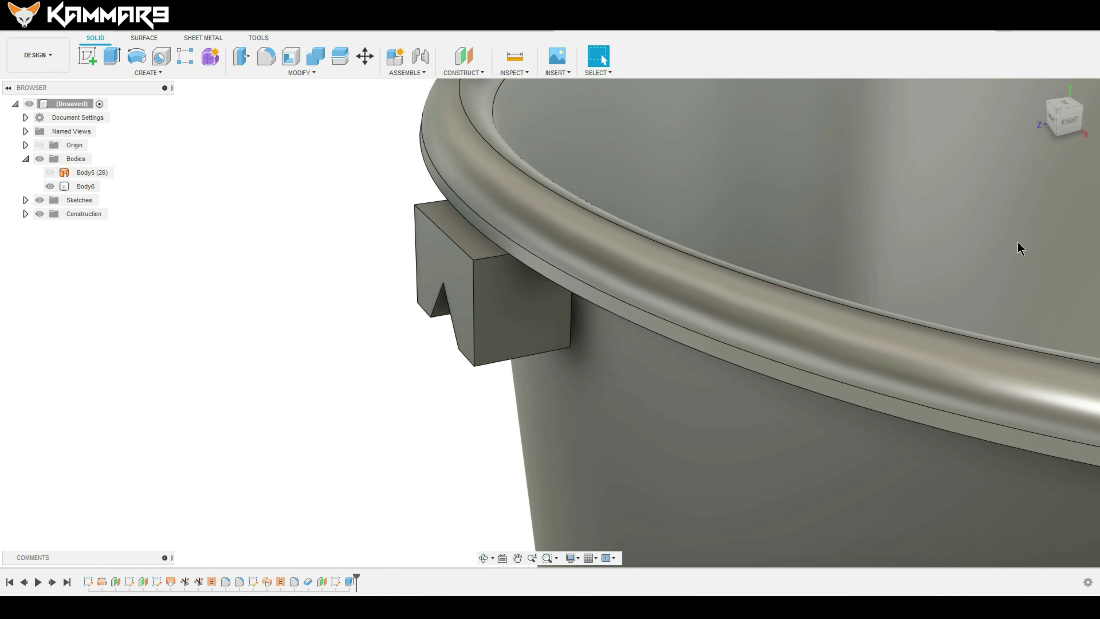
Edit the extrusion to run in two directions, with the outward side set to 13 mm
right_click(350, 581)
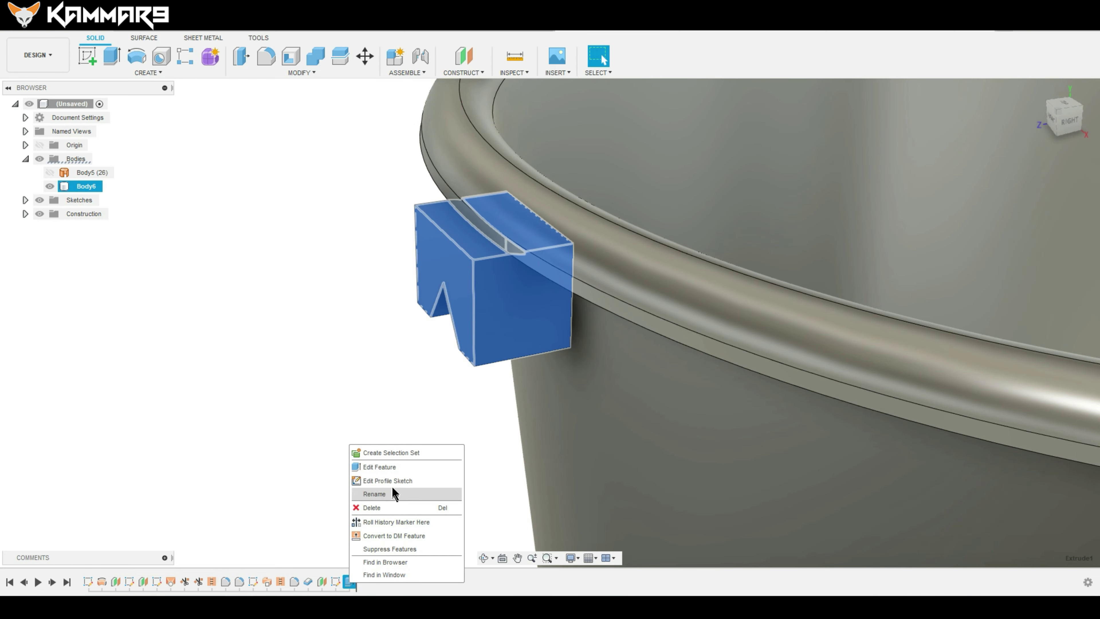
click(400, 472)
shift+middle_drag(399, 476, 458, 271)
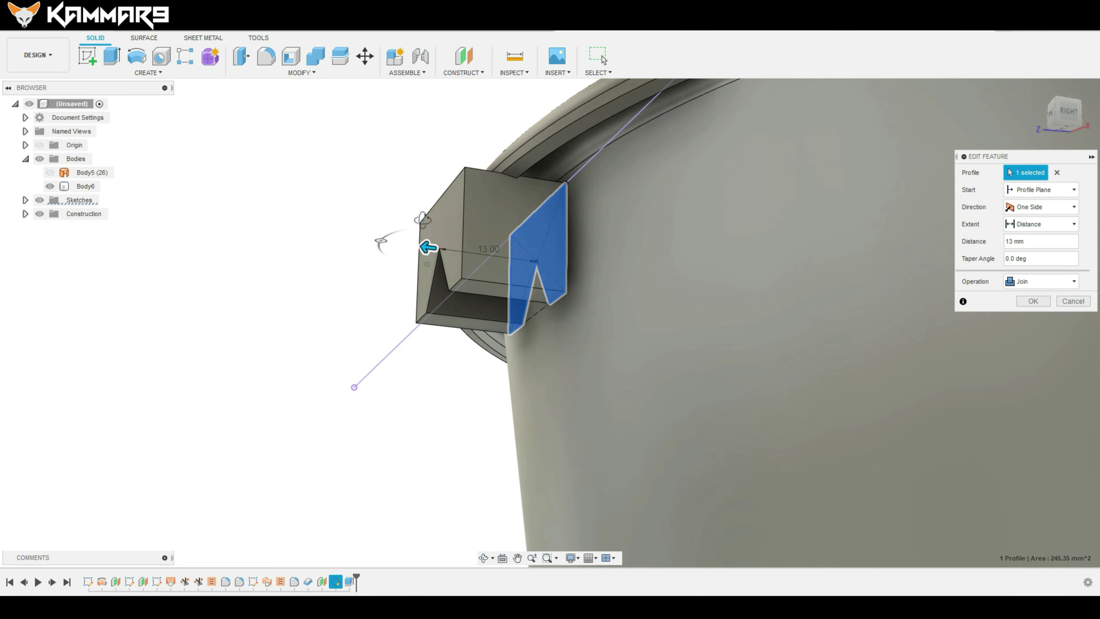
scroll(458, 271, up, 3)
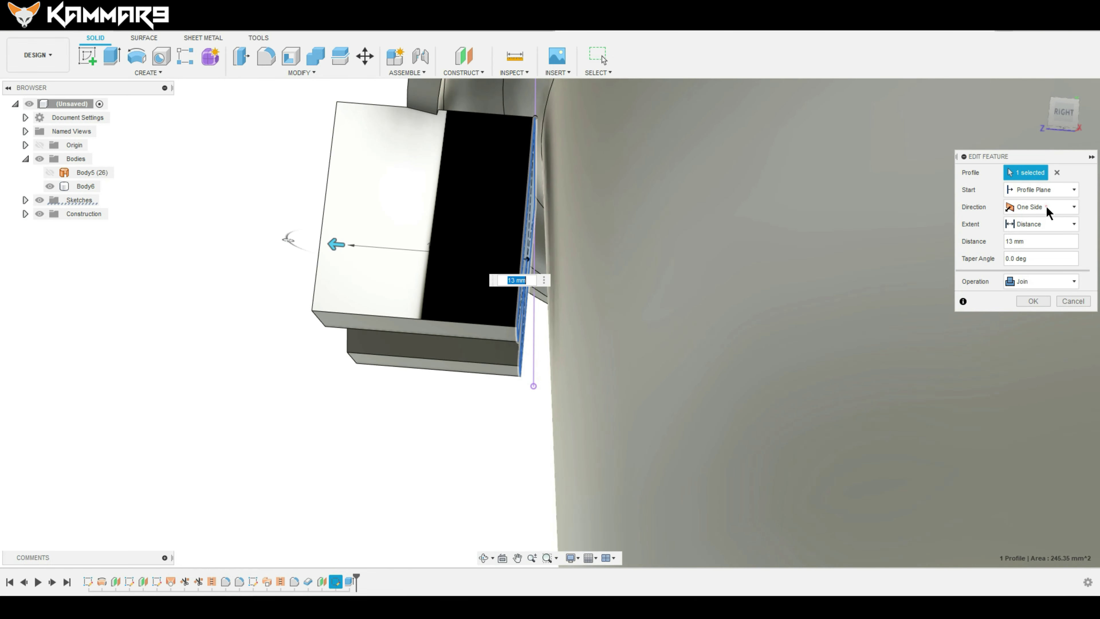
click(1049, 212)
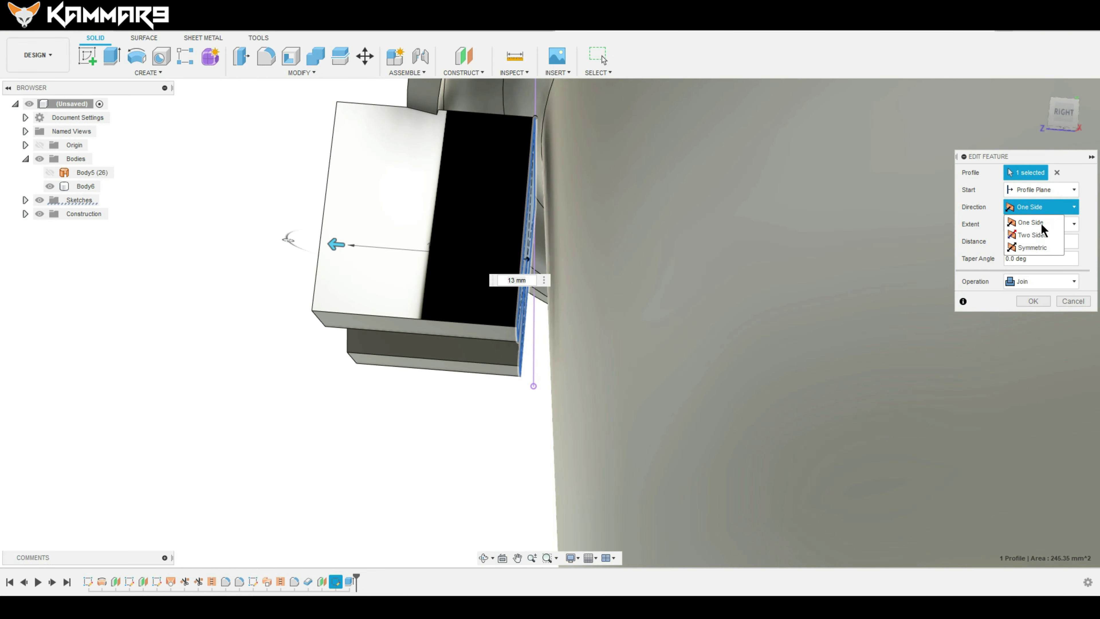
click(1040, 234)
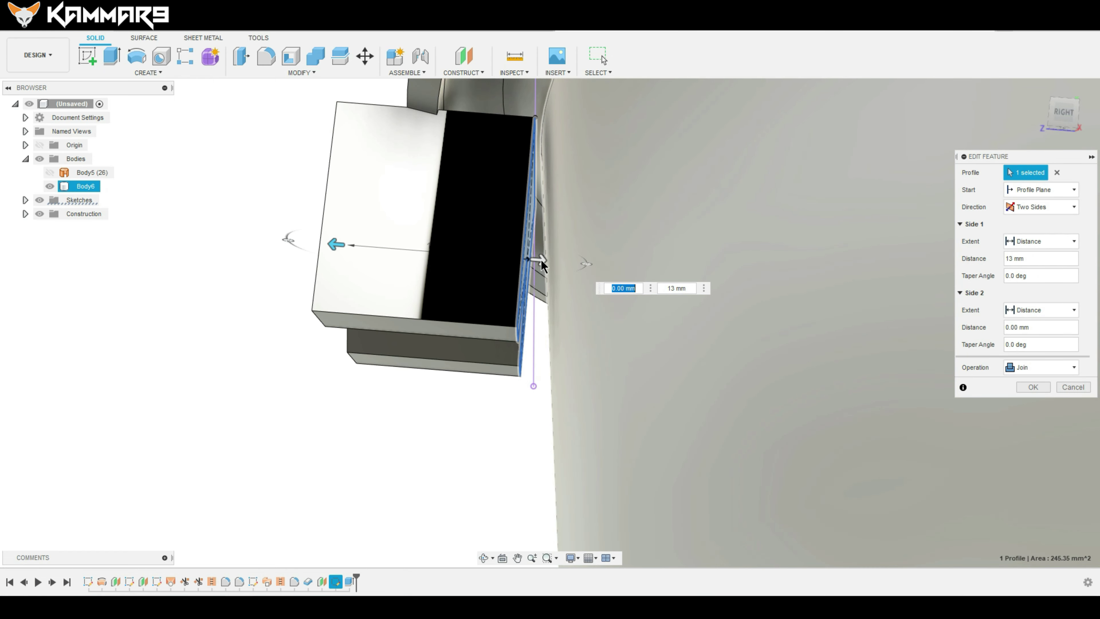
mouse_move(539, 261)
mouse_down()
mouse_move(557, 261)
mouse_move(407, 250)
mouse_up()
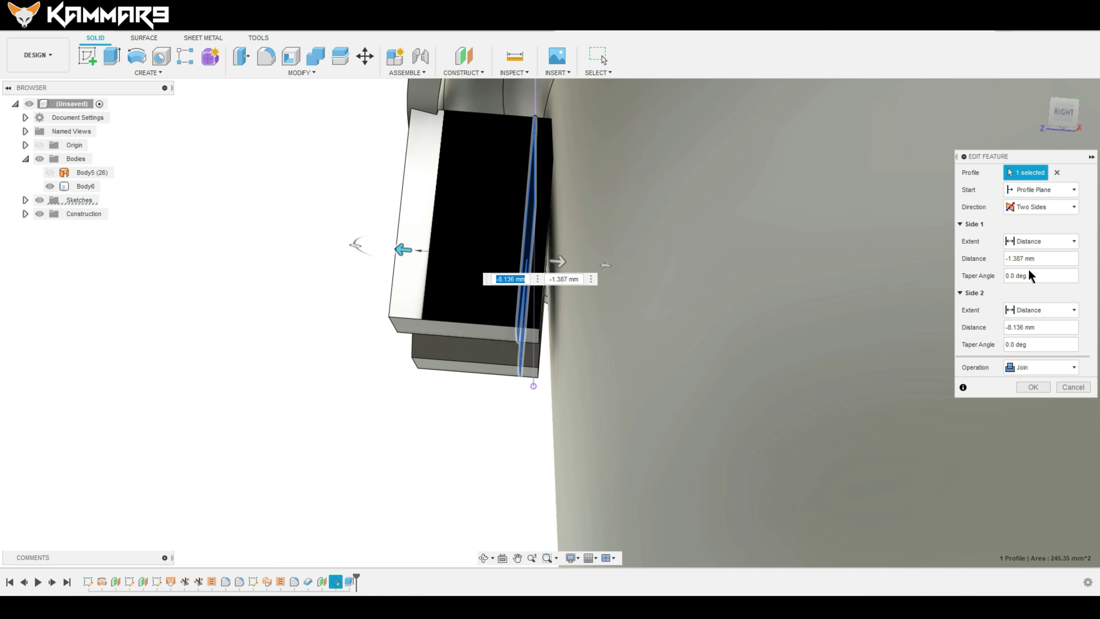
click(1041, 259)
click(1016, 259)
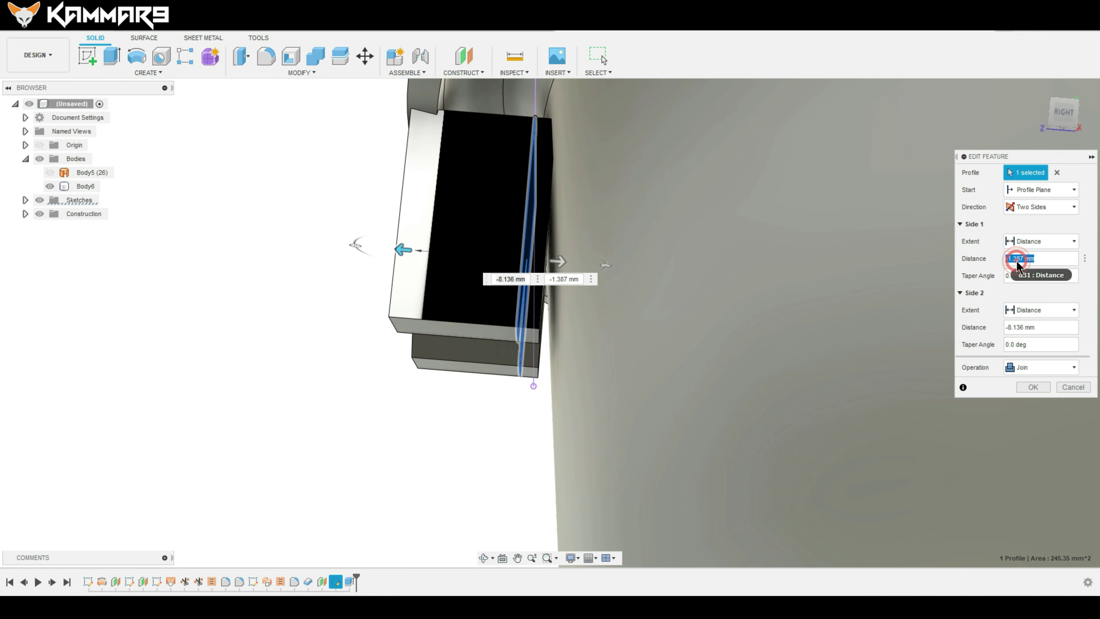
text(-13)
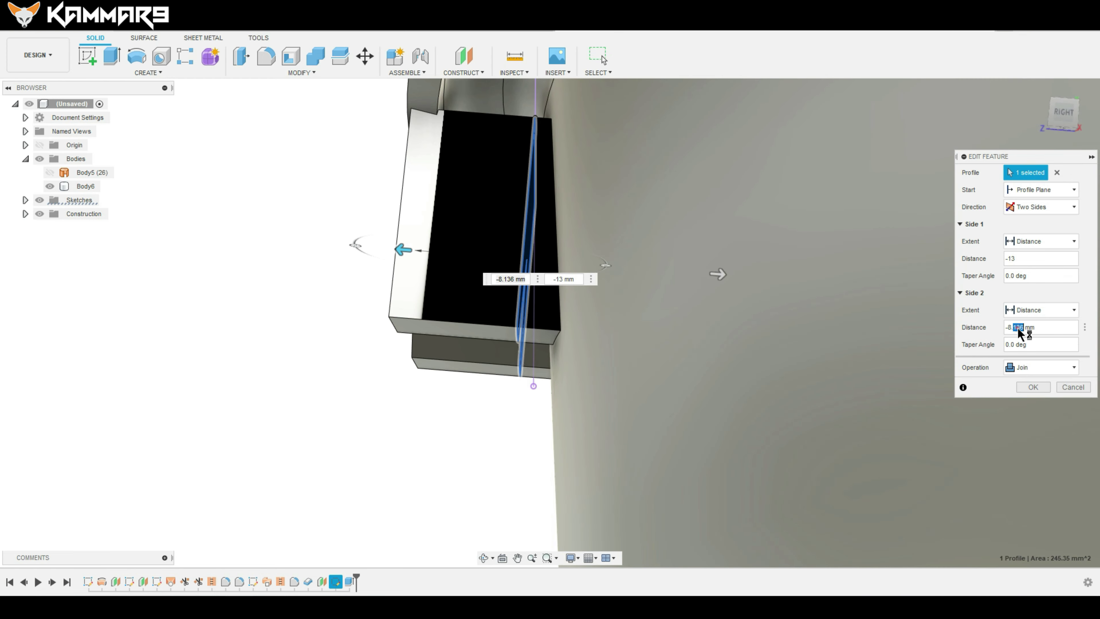
drag(1019, 334, 1009, 329)
text(13)
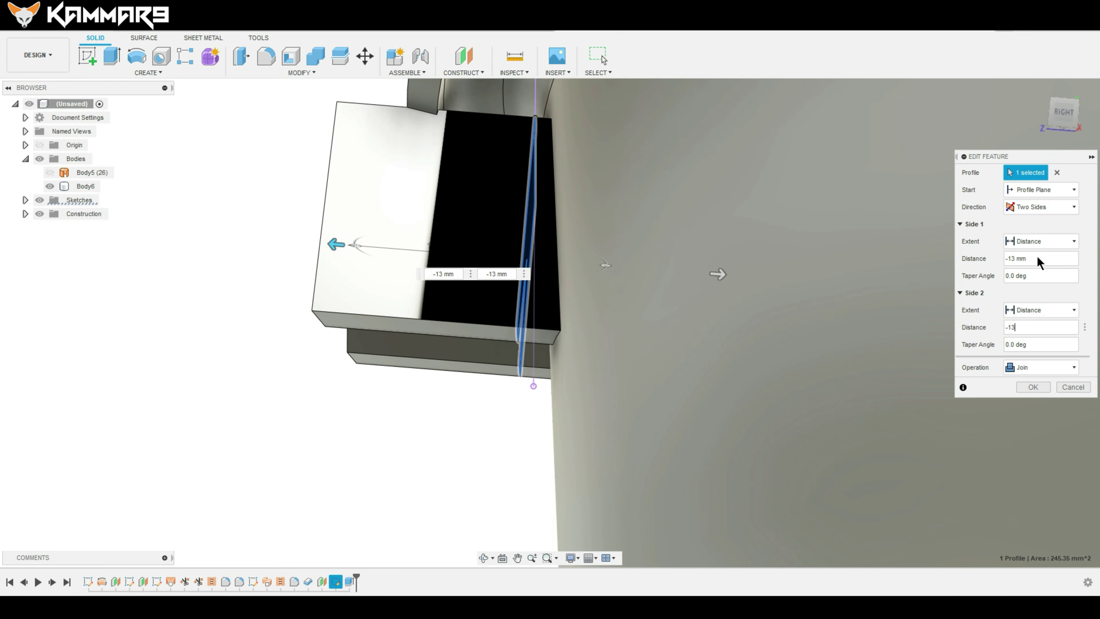
Extend the first side up to the bucket wall face and apply the edited extrusion
click(1040, 243)
click(1030, 269)
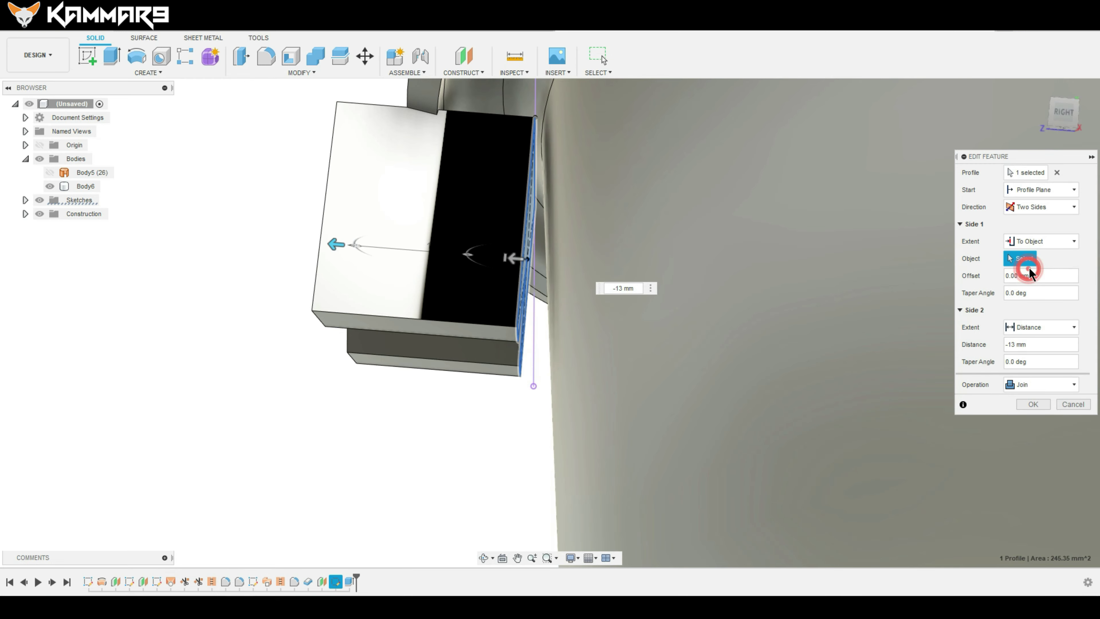
scroll(602, 288, down, 5)
shift+middle_drag(563, 358, 600, 360)
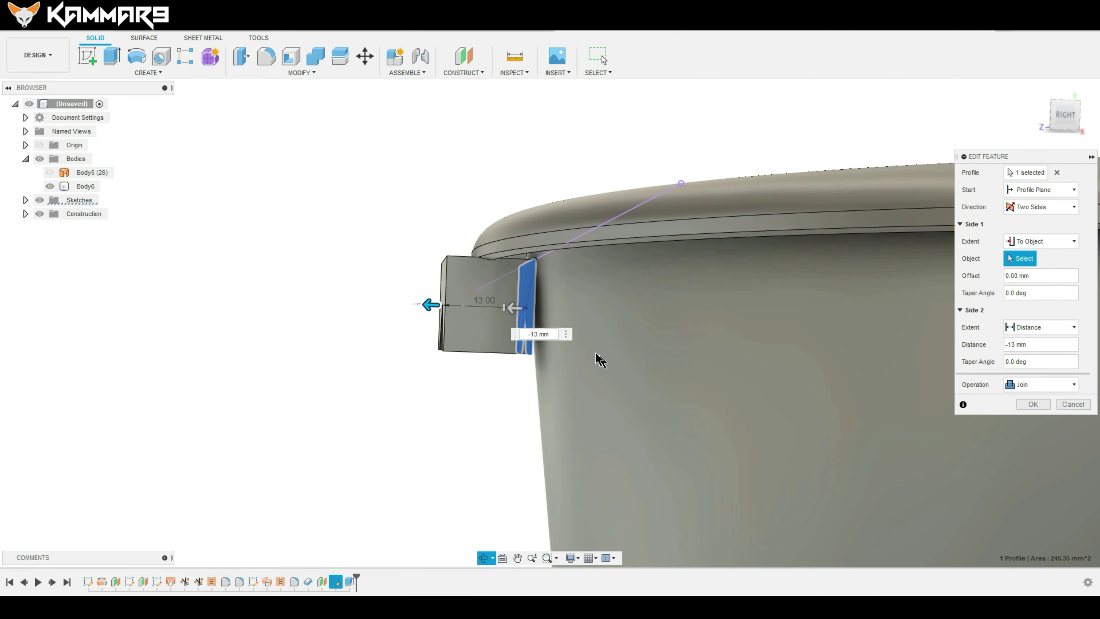
click(568, 315)
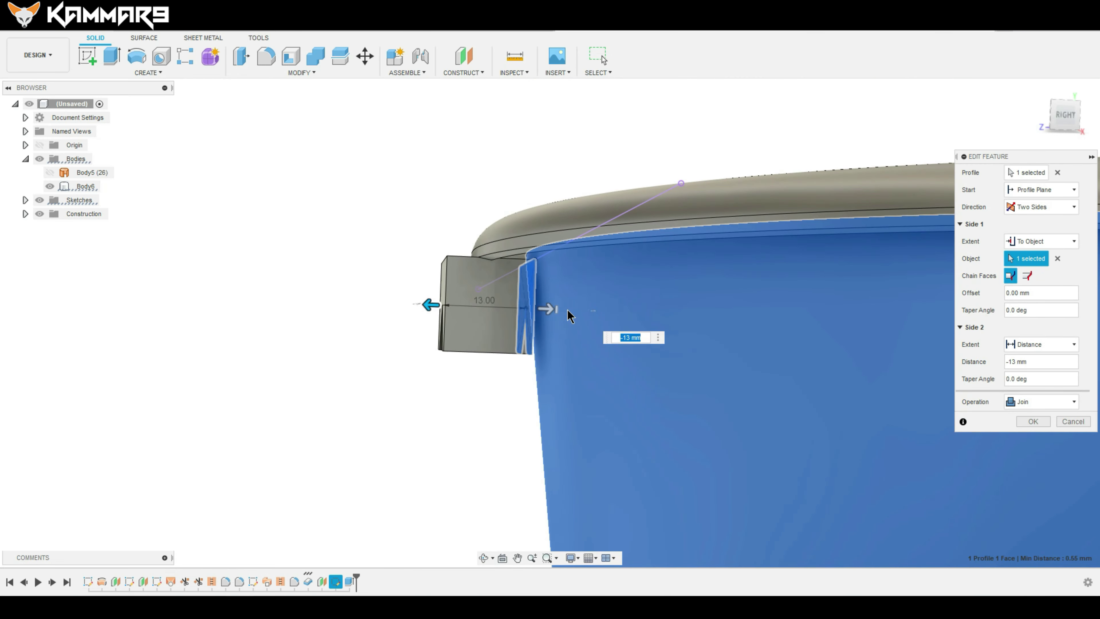
shift+middle_drag(568, 316, 593, 310)
shift+middle_drag(509, 334, 526, 343)
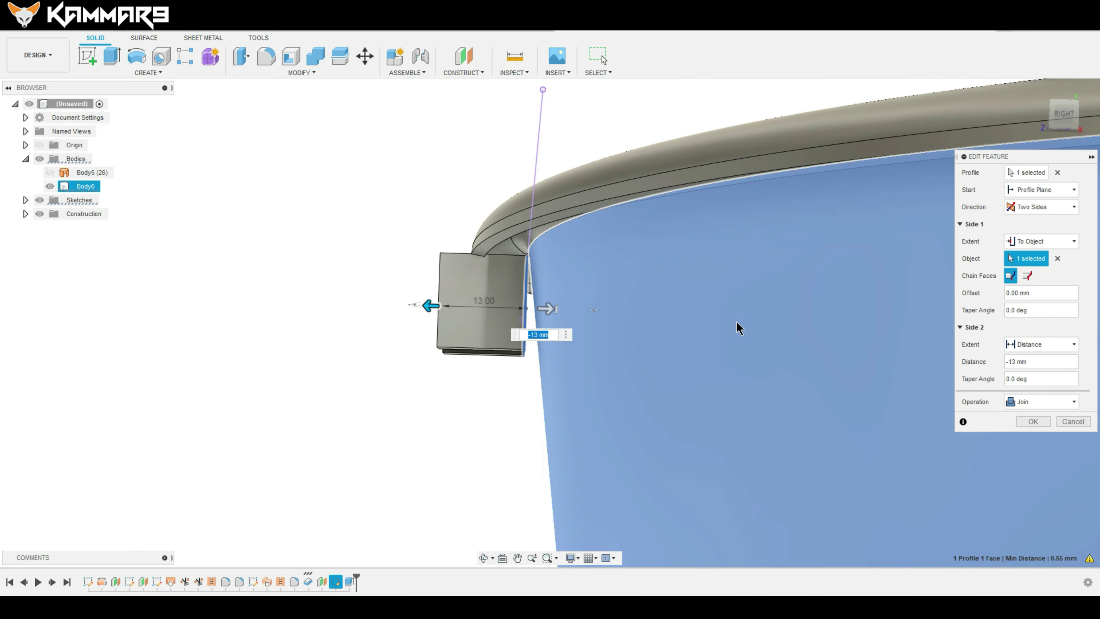
click(1027, 277)
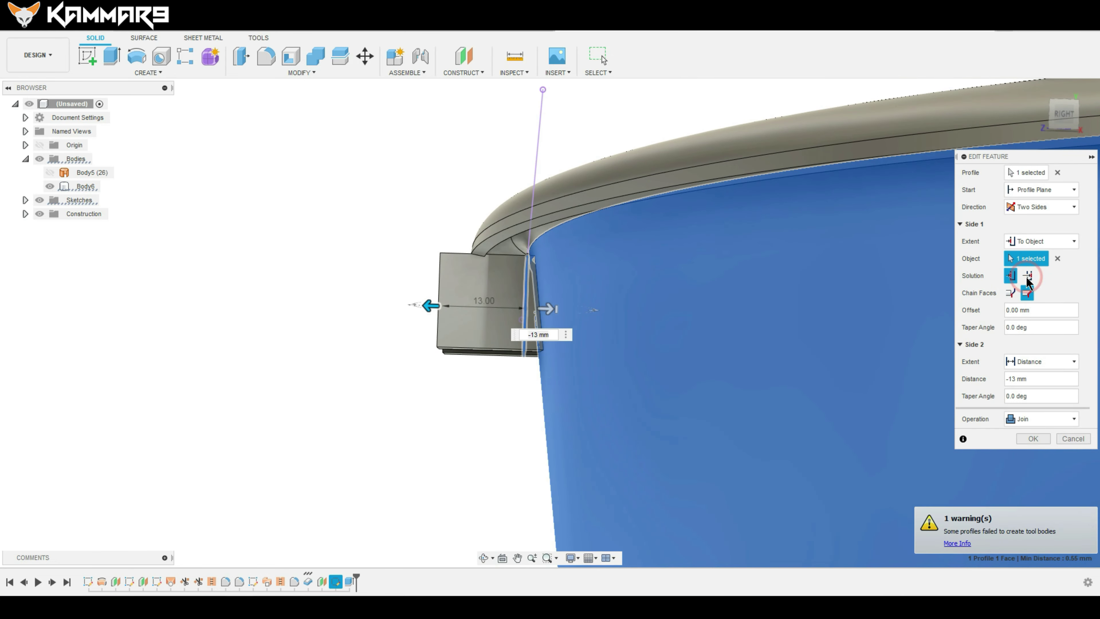
mouse_move(631, 405)
shift+middle_down()
mouse_move(781, 410)
mouse_move(710, 411)
shift+middle_up()
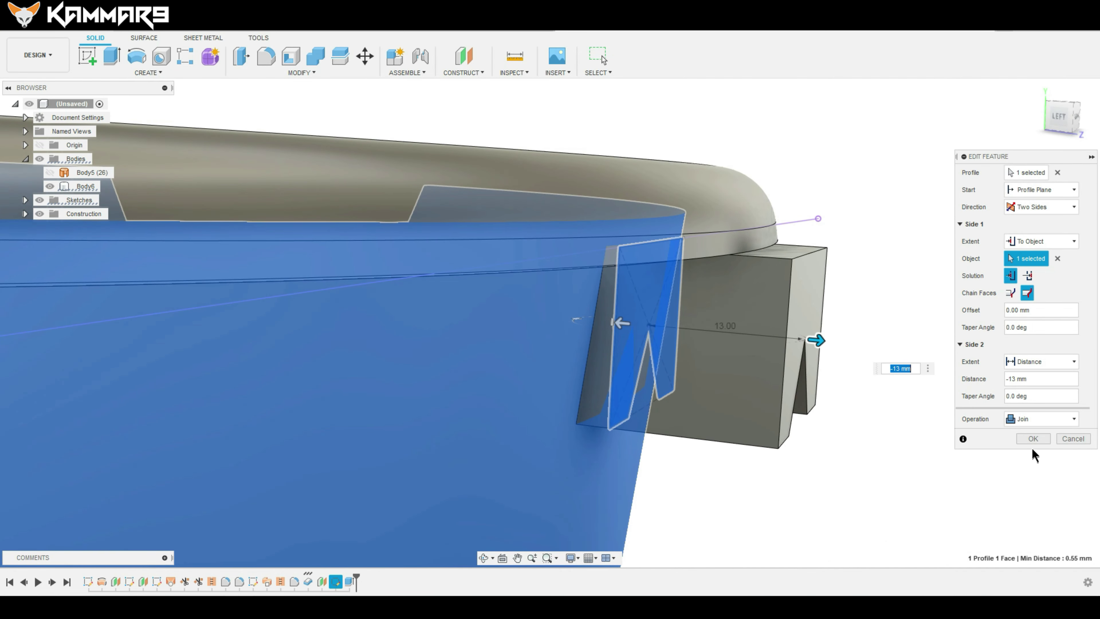
click(1033, 439)
mouse_move(915, 380)
shift+middle_down()
mouse_move(899, 251)
mouse_move(710, 385)
shift+middle_up()
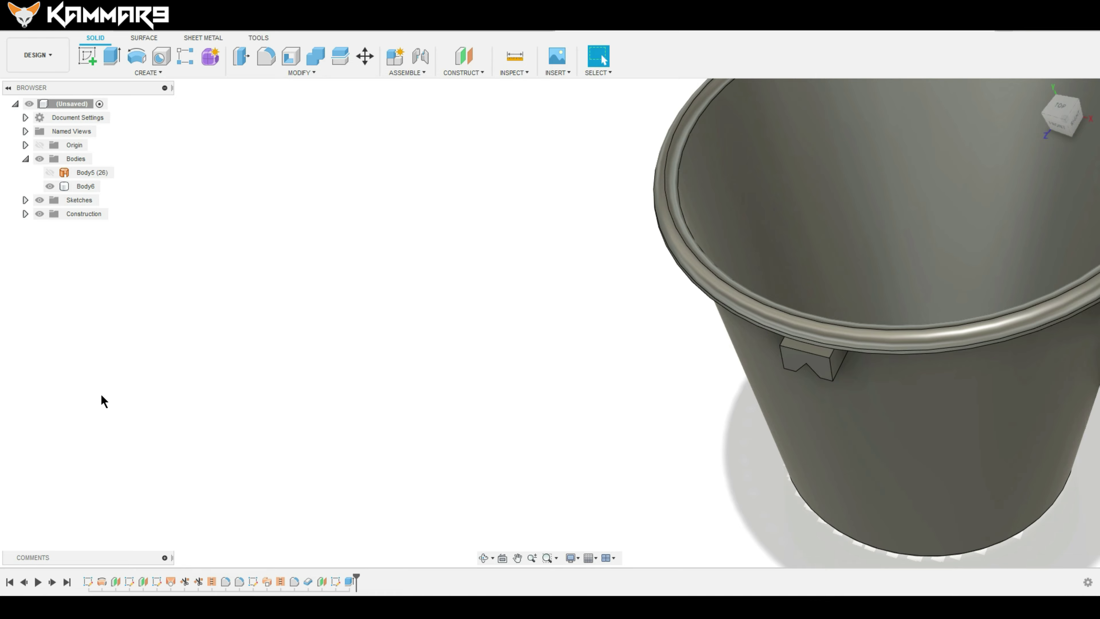
Open a sketch on the notched block's top face and select that face's profile
scroll(664, 408, up, 2)
scroll(658, 403, up, 5)
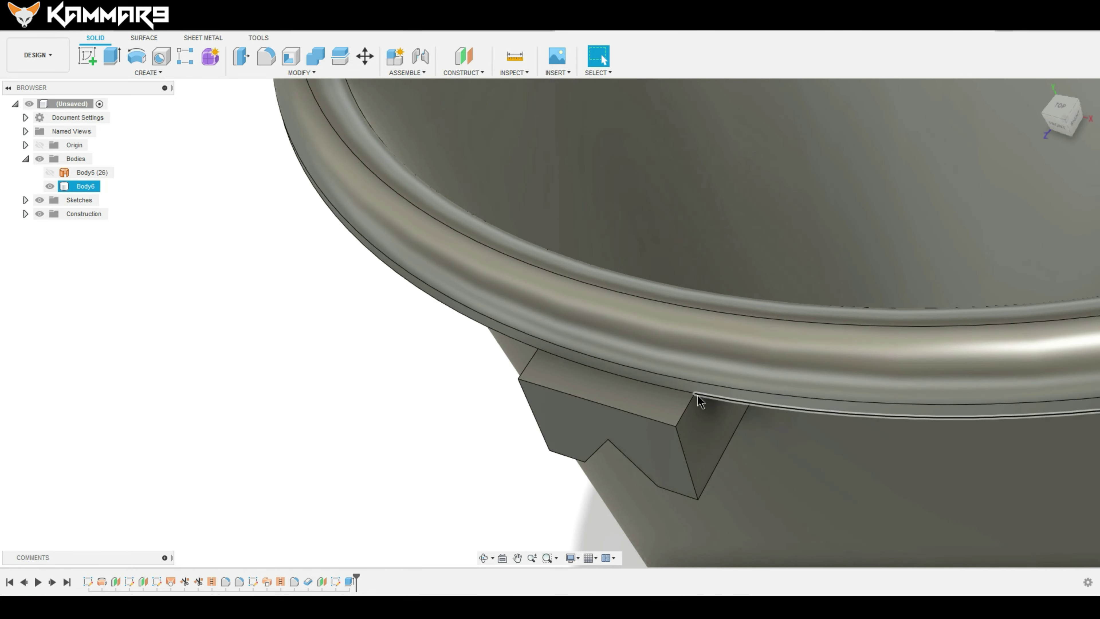
click(654, 398)
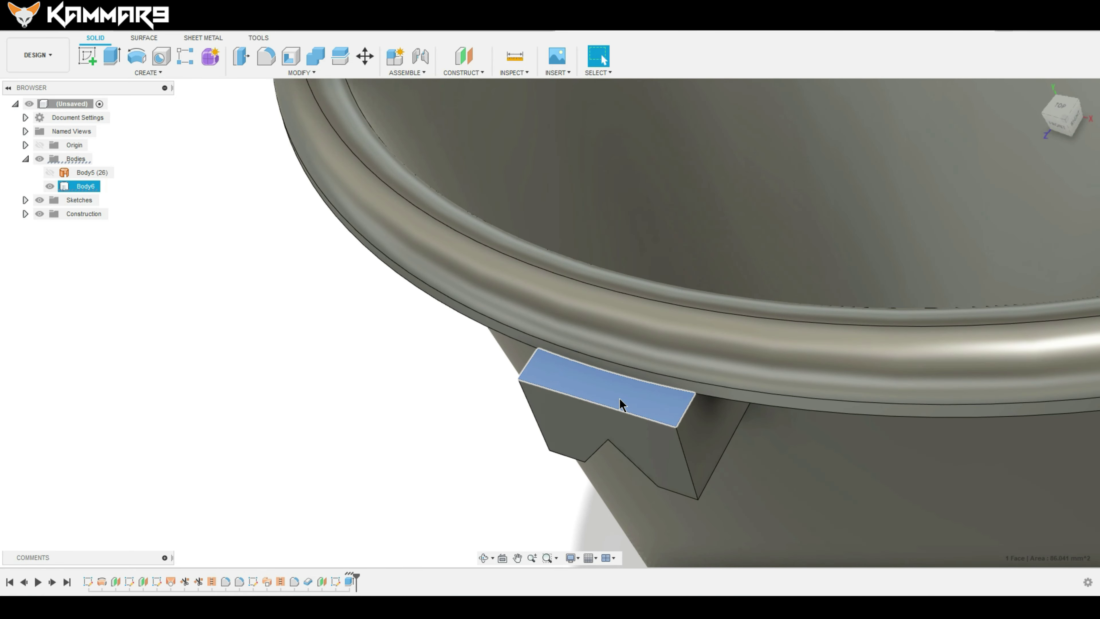
click(86, 59)
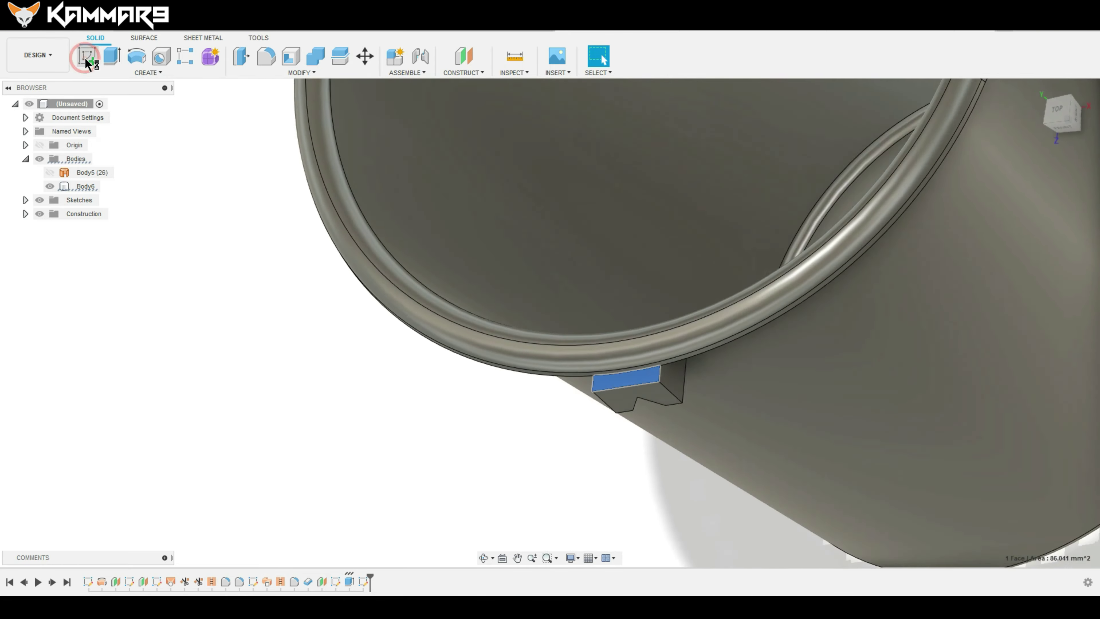
click(521, 322)
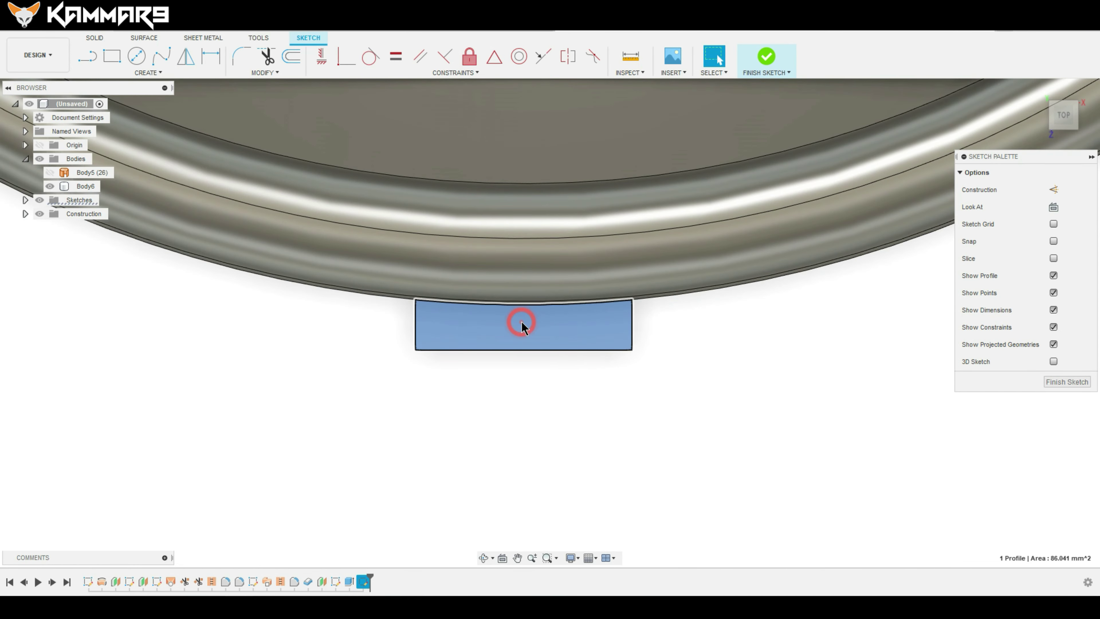
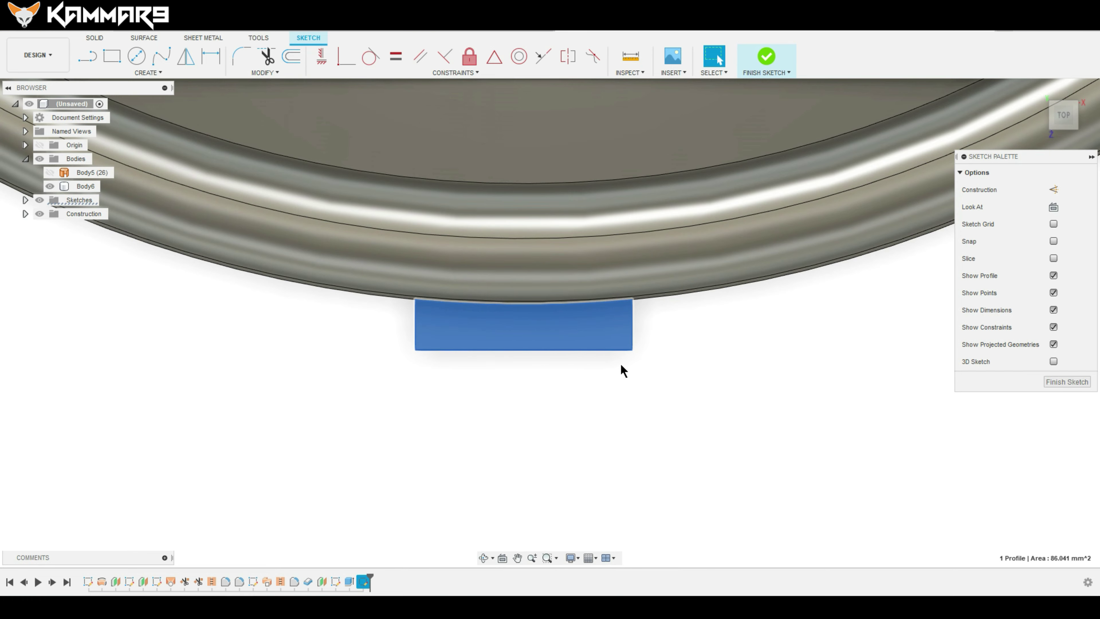
Project the tab's top face outline into the sketch, then finish the sketch
mouse_move(634, 380)
shift+middle_down()
mouse_move(650, 357)
mouse_move(629, 342)
shift+middle_up()
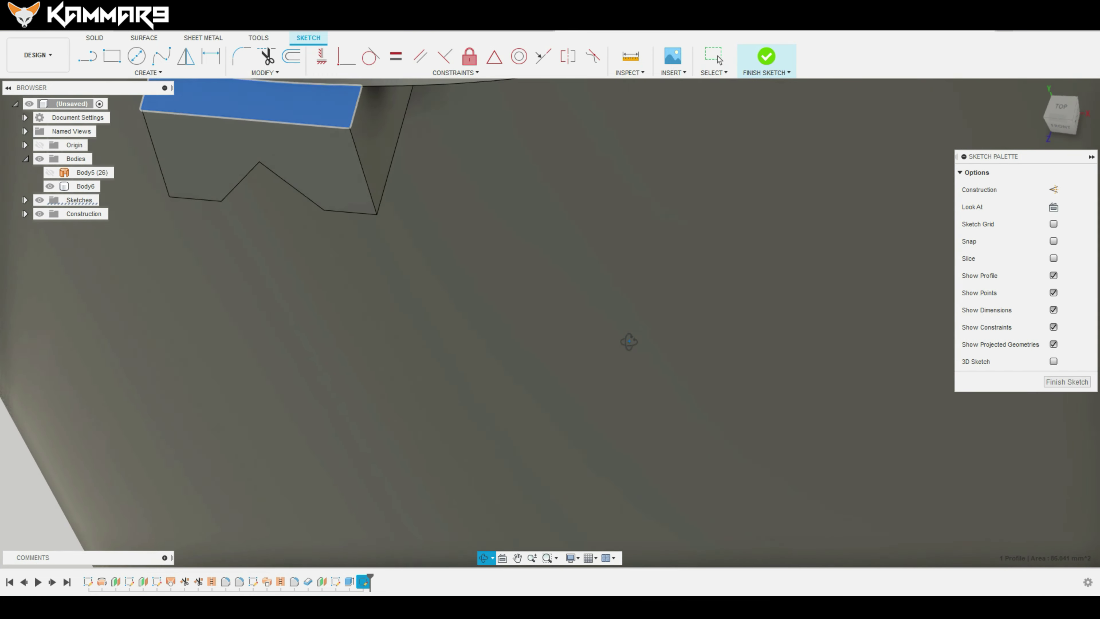
scroll(634, 381, down, 5)
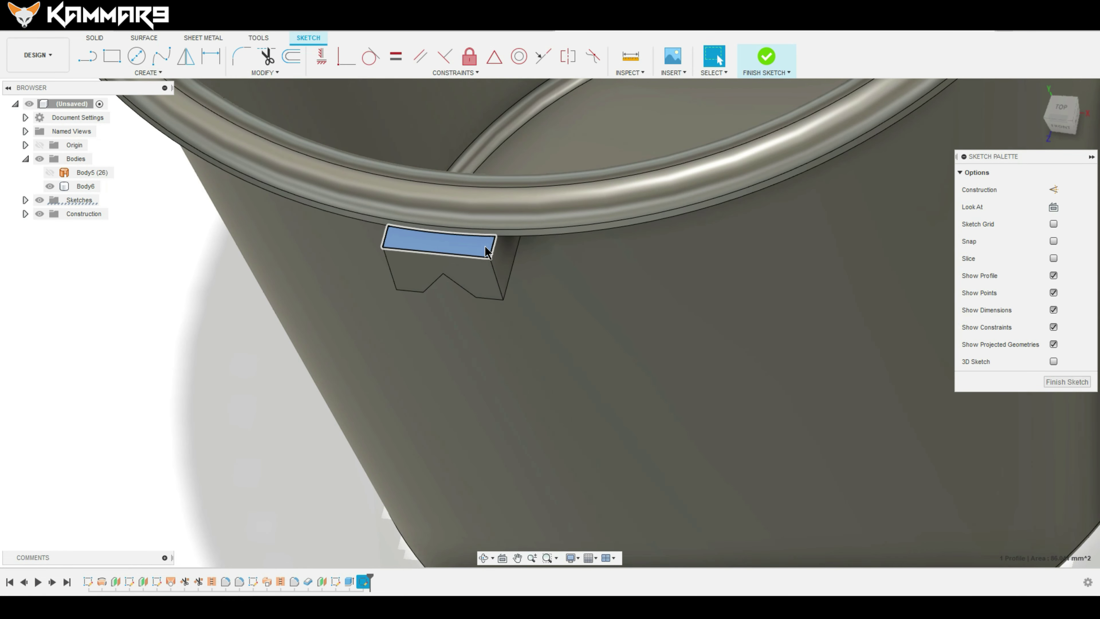
key(p)
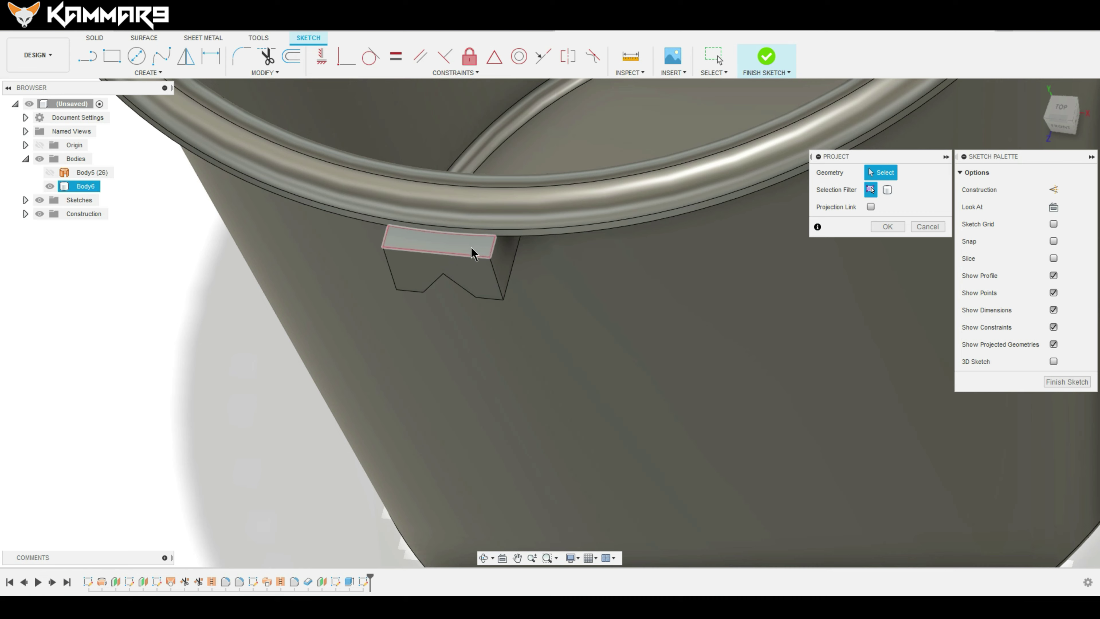
click(474, 254)
click(897, 227)
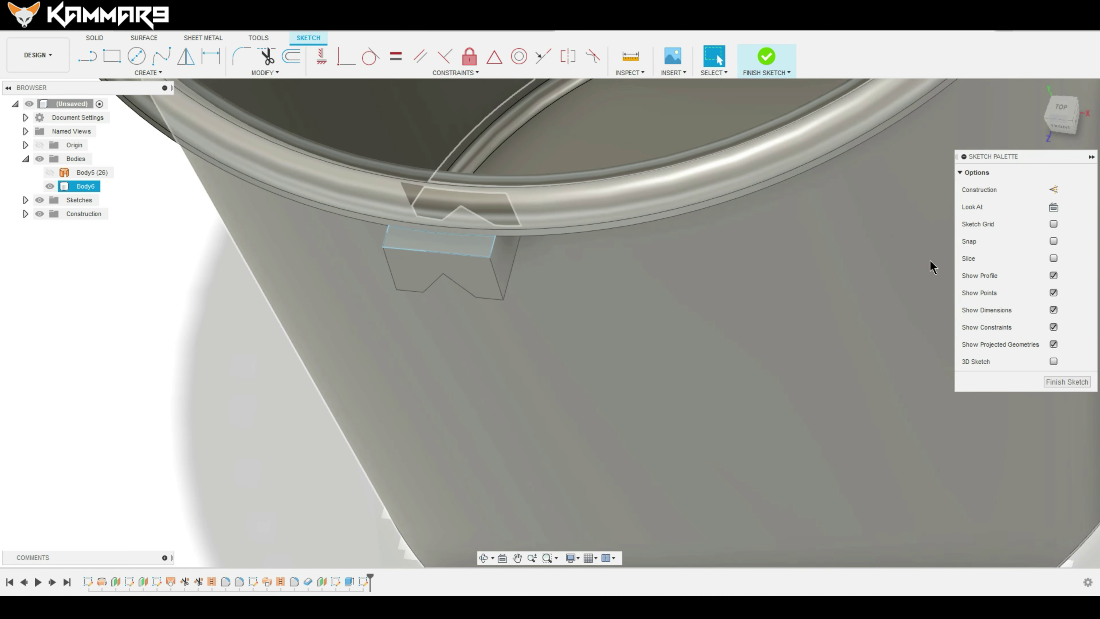
click(1061, 382)
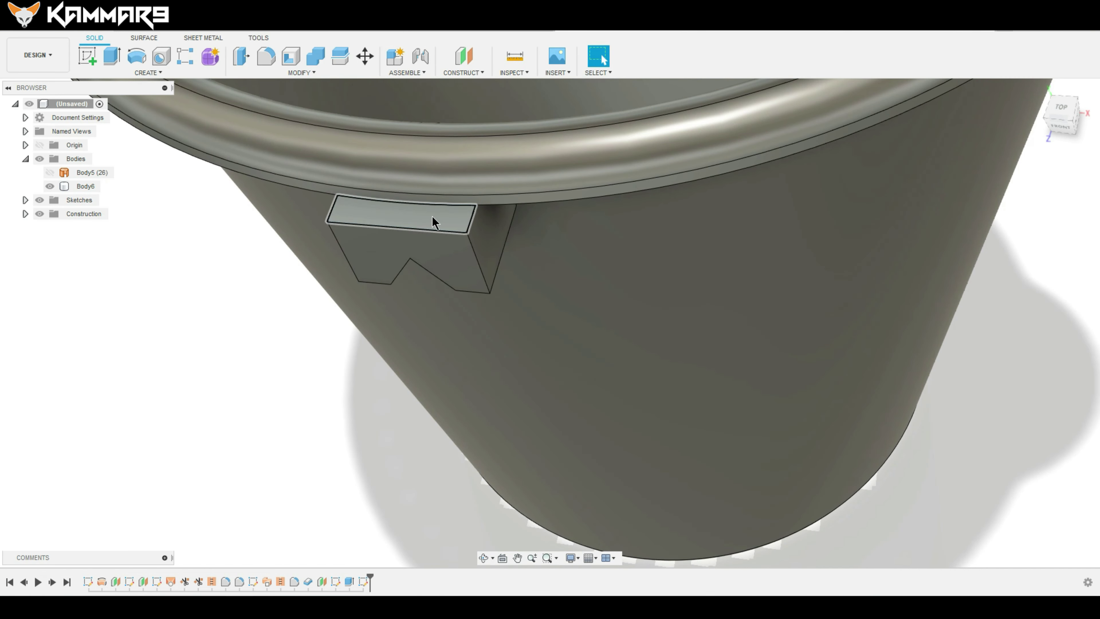
Extrude the projected tab rectangle -19.67 mm downward as a cut
click(433, 217)
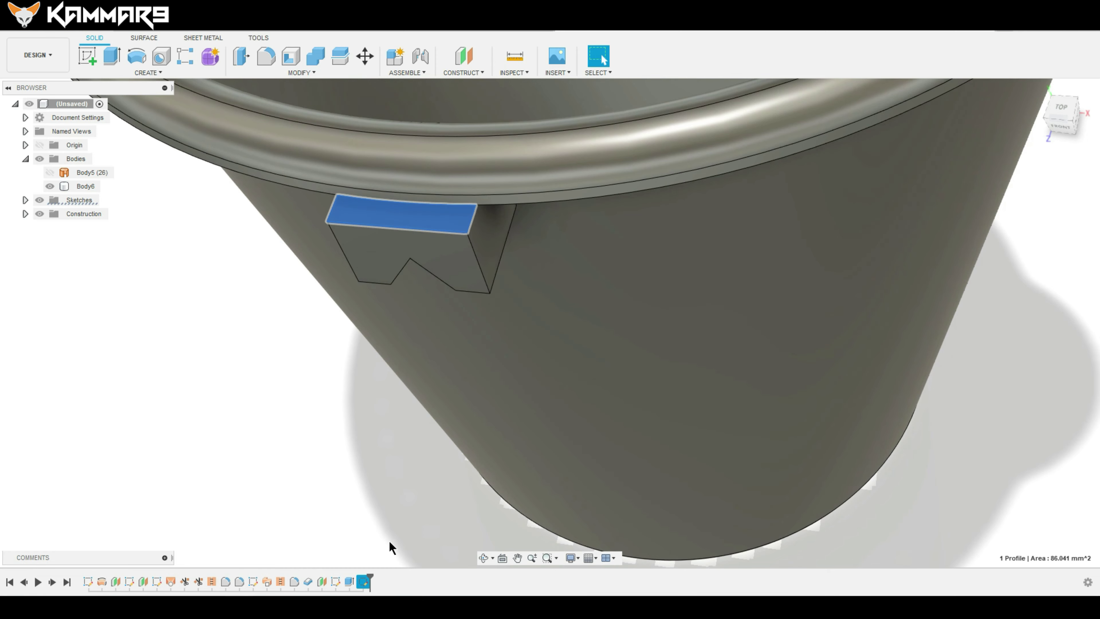
click(112, 57)
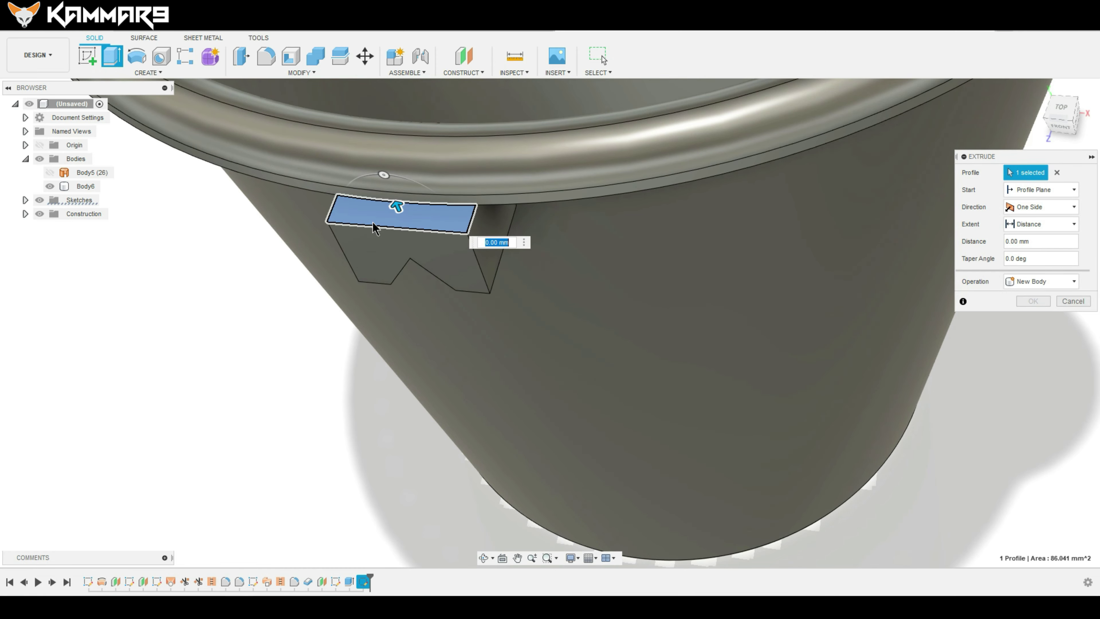
drag(396, 204, 441, 302)
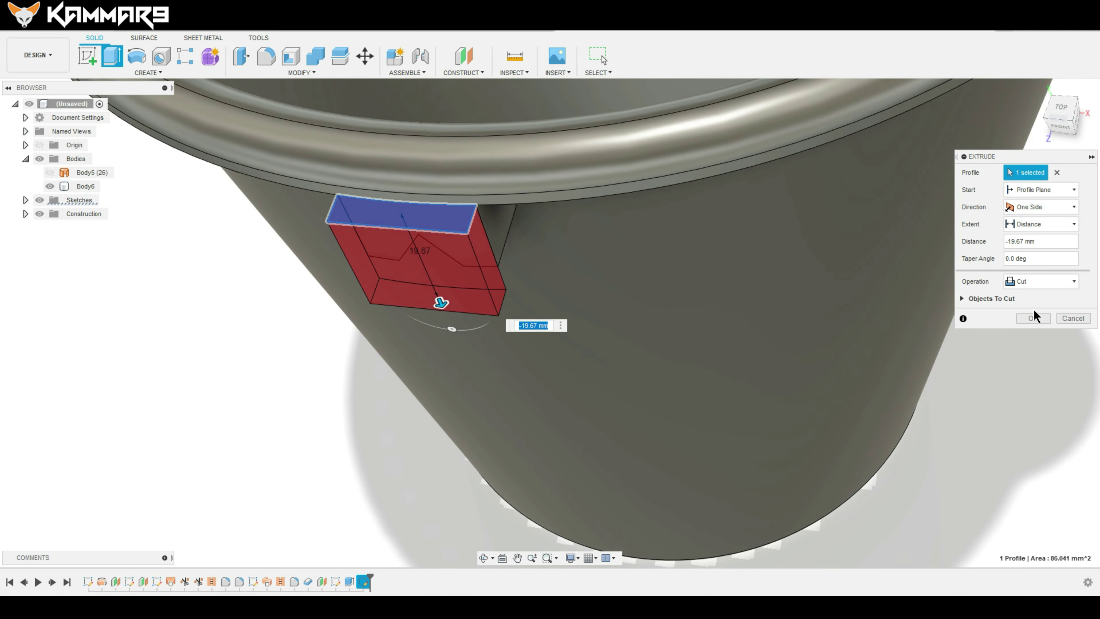
click(1033, 318)
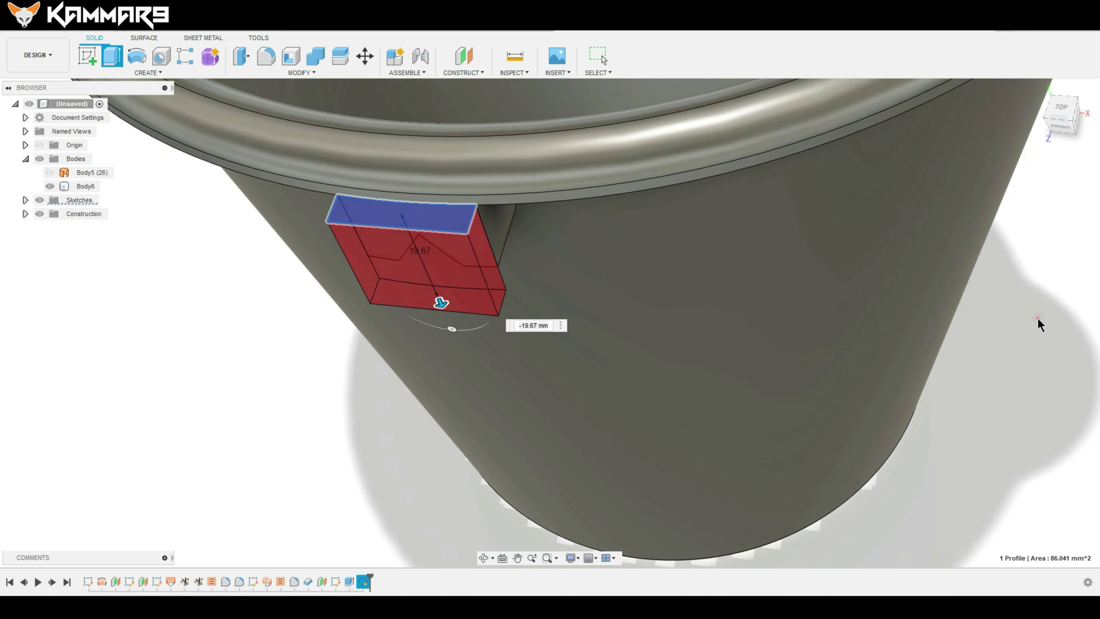
mouse_move(855, 320)
shift+middle_down()
mouse_move(637, 253)
mouse_move(1, 245)
shift+middle_up()
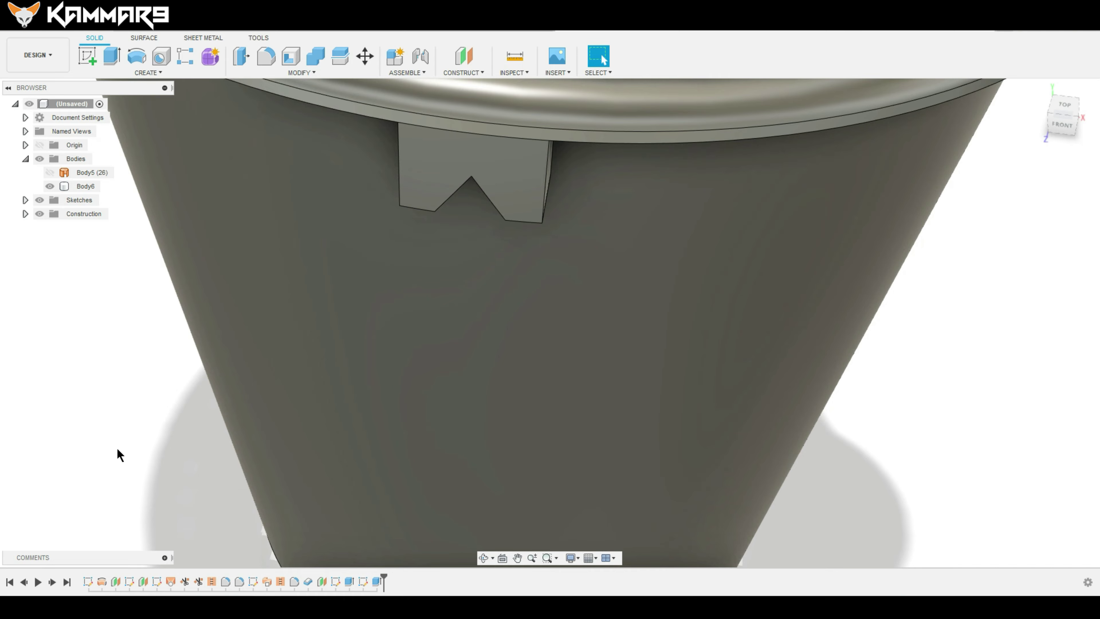
Fillet the inner edge of Body6's V-notch with a 1.5 mm radius
click(523, 272)
mouse_move(523, 272)
shift+middle_down()
mouse_move(506, 214)
mouse_move(515, 201)
shift+middle_up()
scroll(515, 201, up, 2)
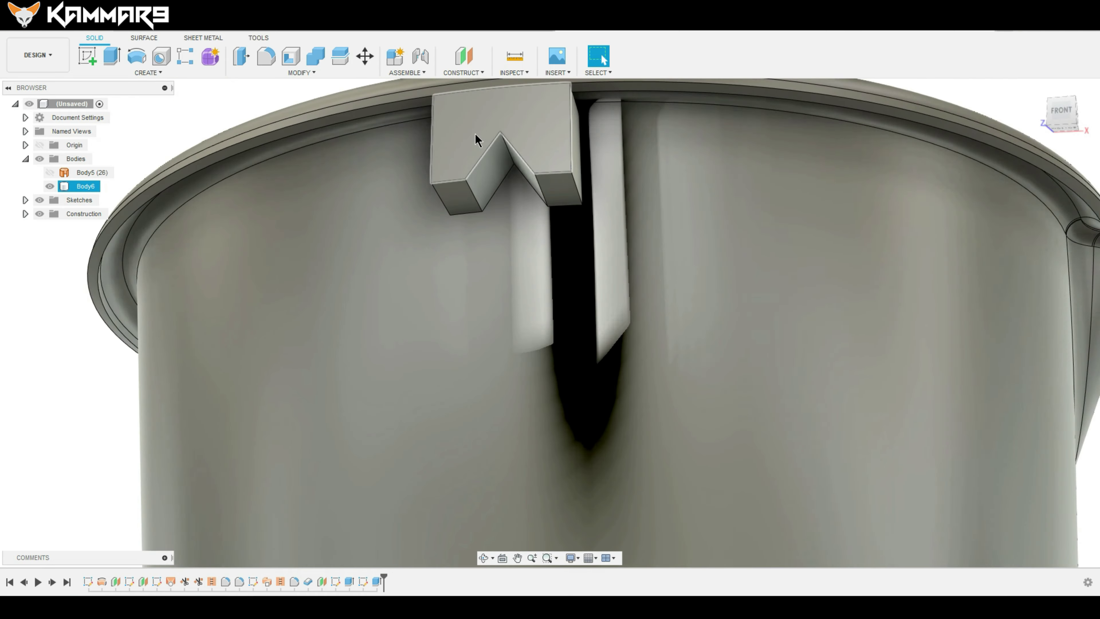
scroll(475, 133, up, 4)
click(529, 141)
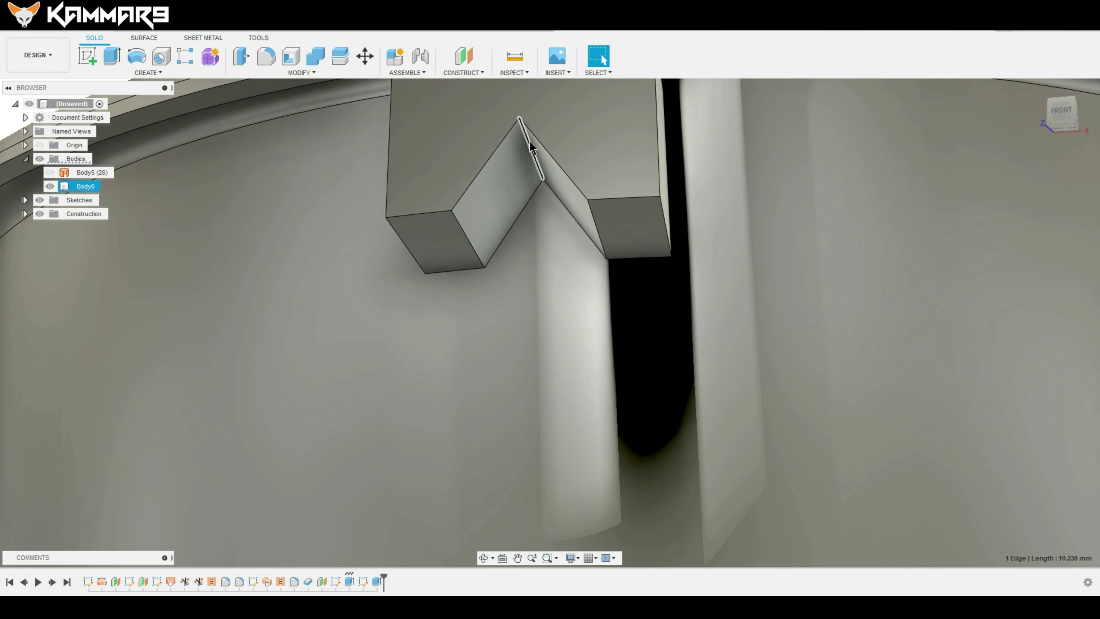
key(f)
drag(529, 152, 528, 159)
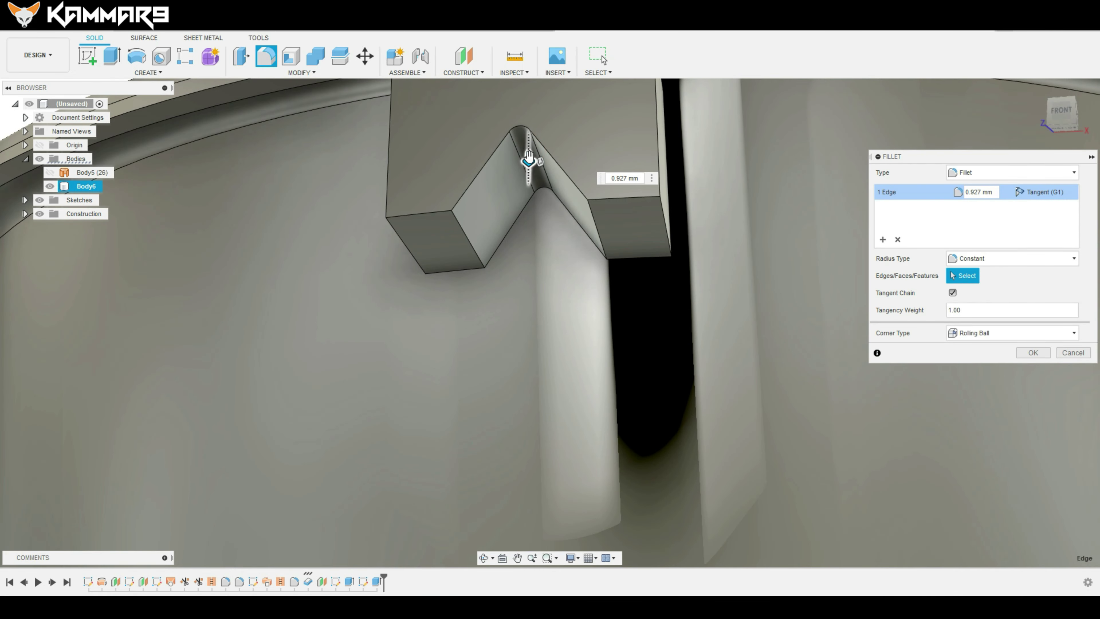
click(617, 179)
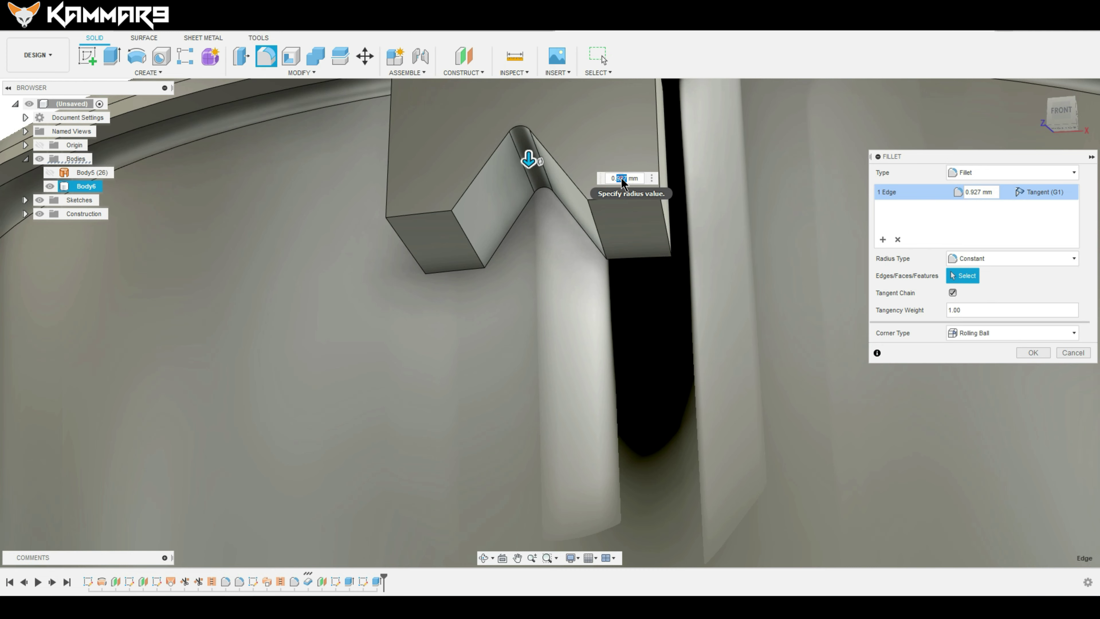
double_click(618, 180)
text(1.5)
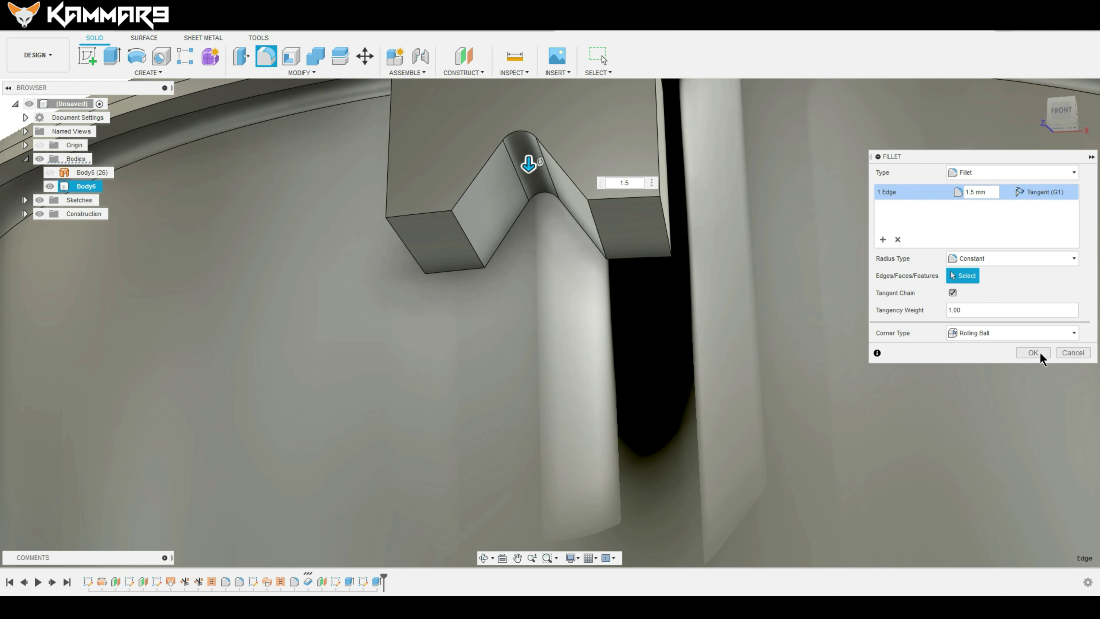
click(1034, 354)
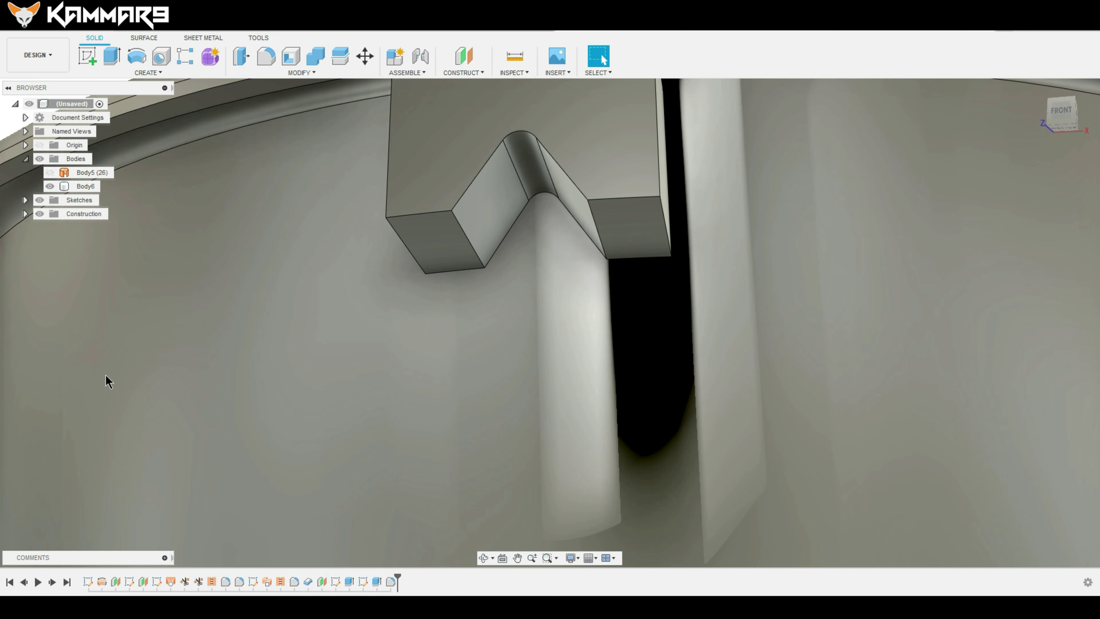
scroll(835, 361, down, 5)
Start a new sketch on the side origin plane
click(604, 287)
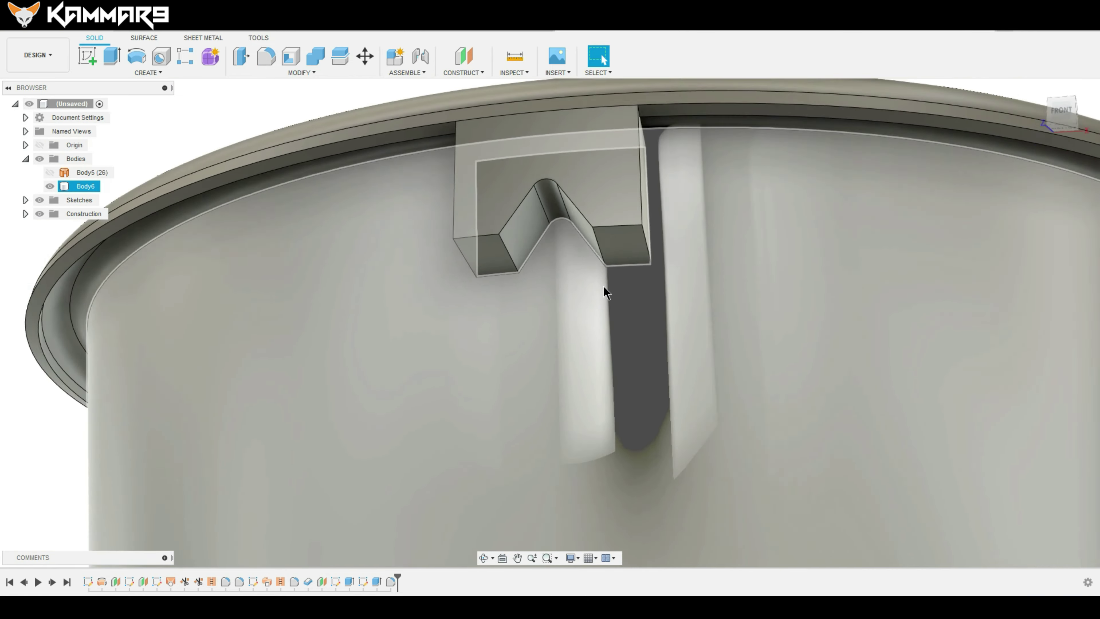
scroll(605, 281, down, 5)
mouse_move(609, 275)
shift+middle_down()
mouse_move(683, 254)
mouse_move(582, 332)
shift+middle_up()
scroll(581, 333, down, 3)
click(580, 333)
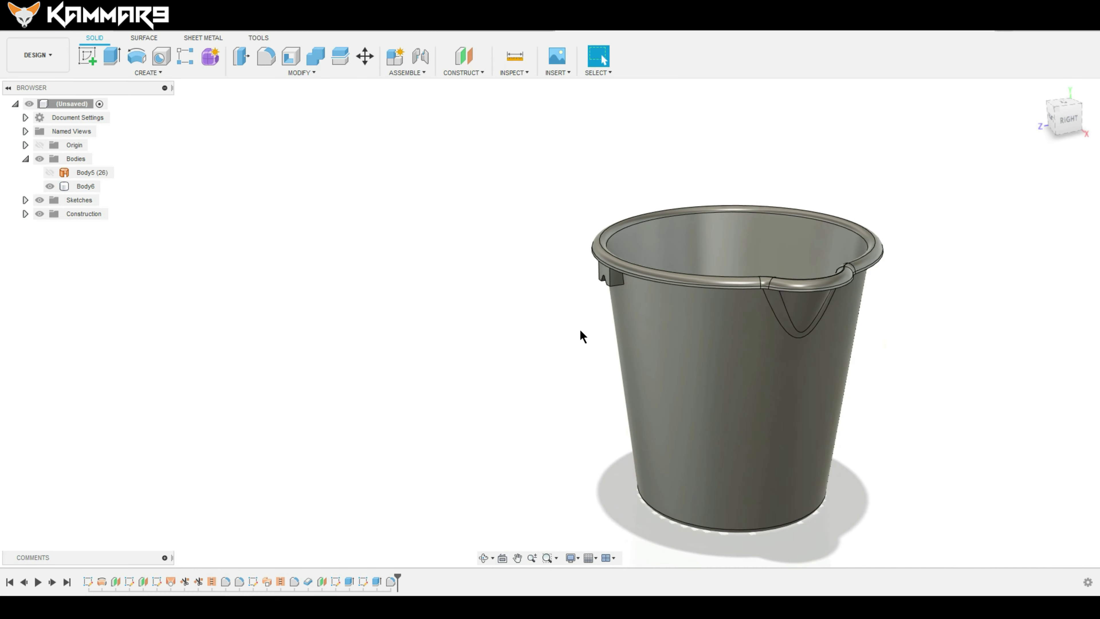
click(87, 56)
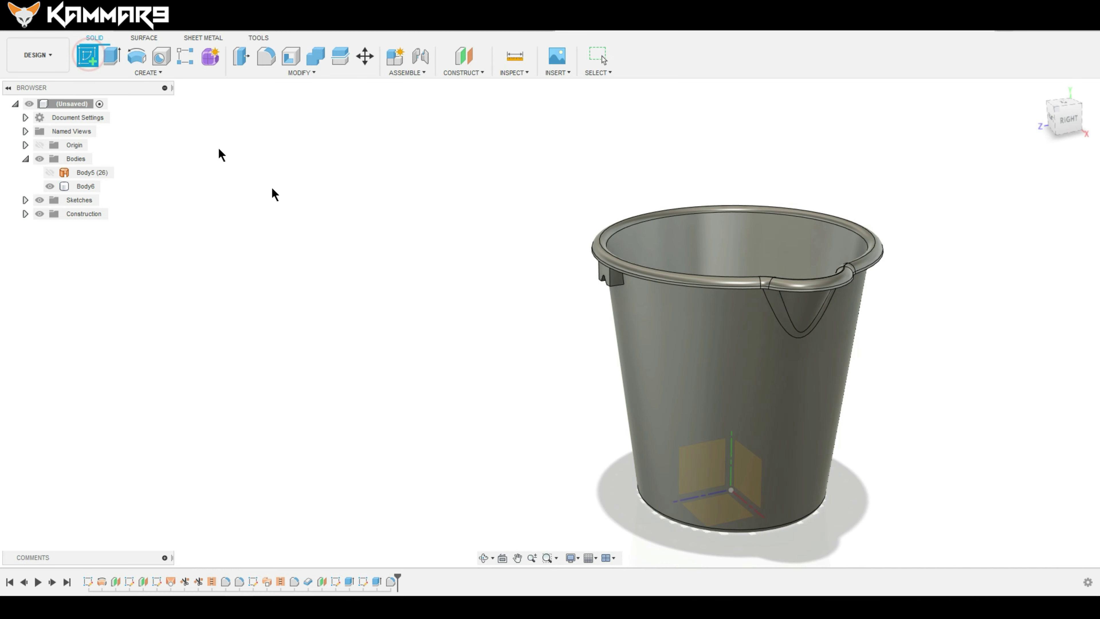
click(701, 488)
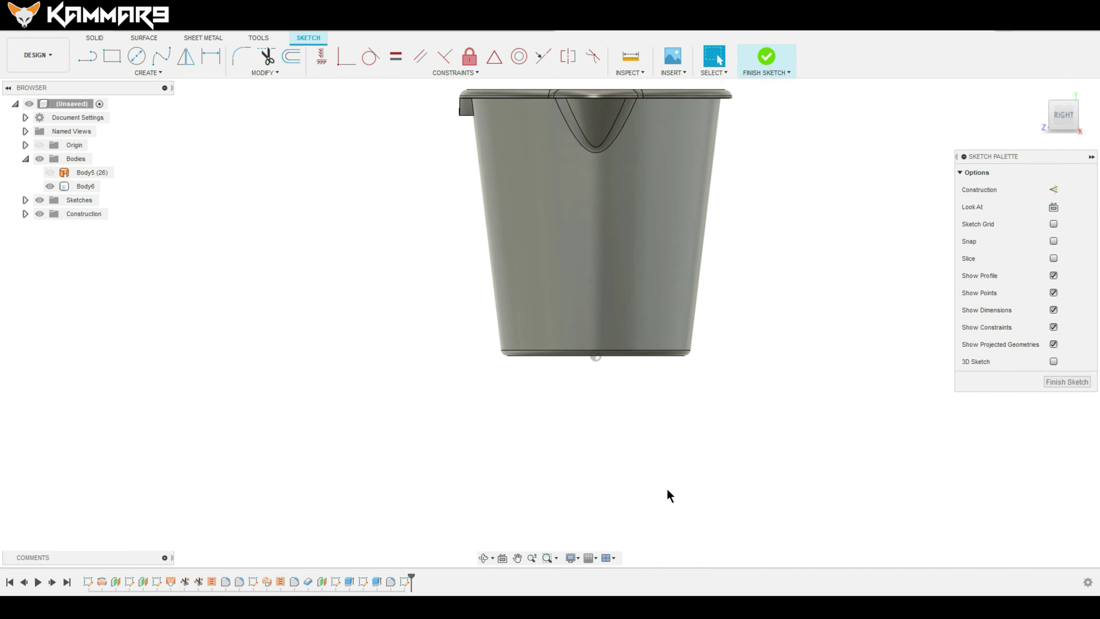
Project the whole Body6 lug body into the sketch using the bodies filter
scroll(545, 240, up, 2)
scroll(544, 256, up, 3)
scroll(543, 277, up, 3)
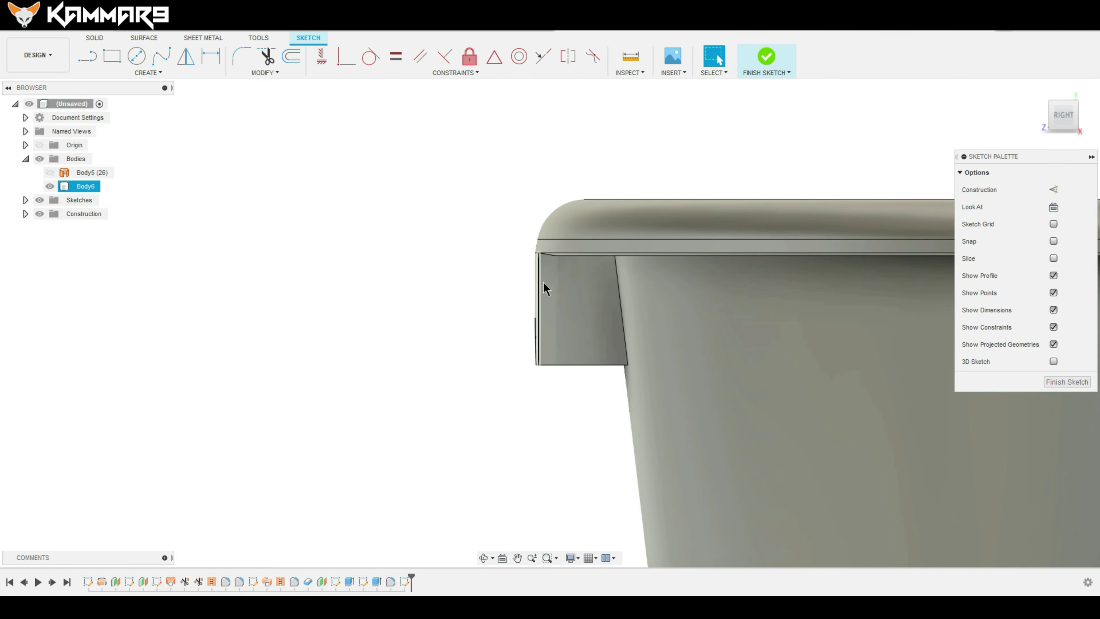
scroll(550, 256, up, 1)
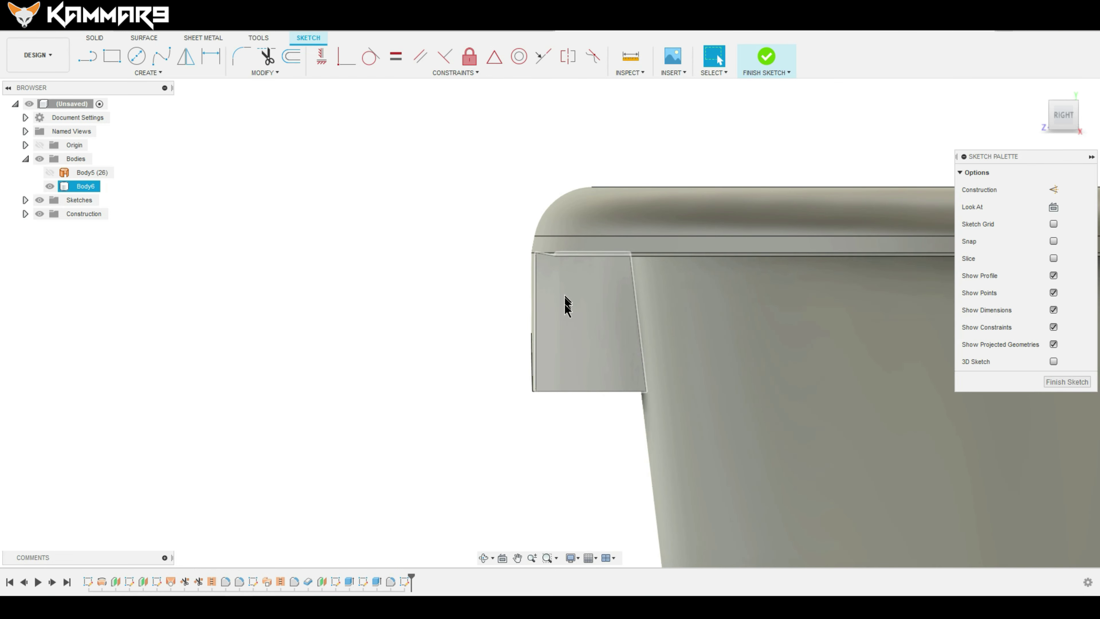
key(p)
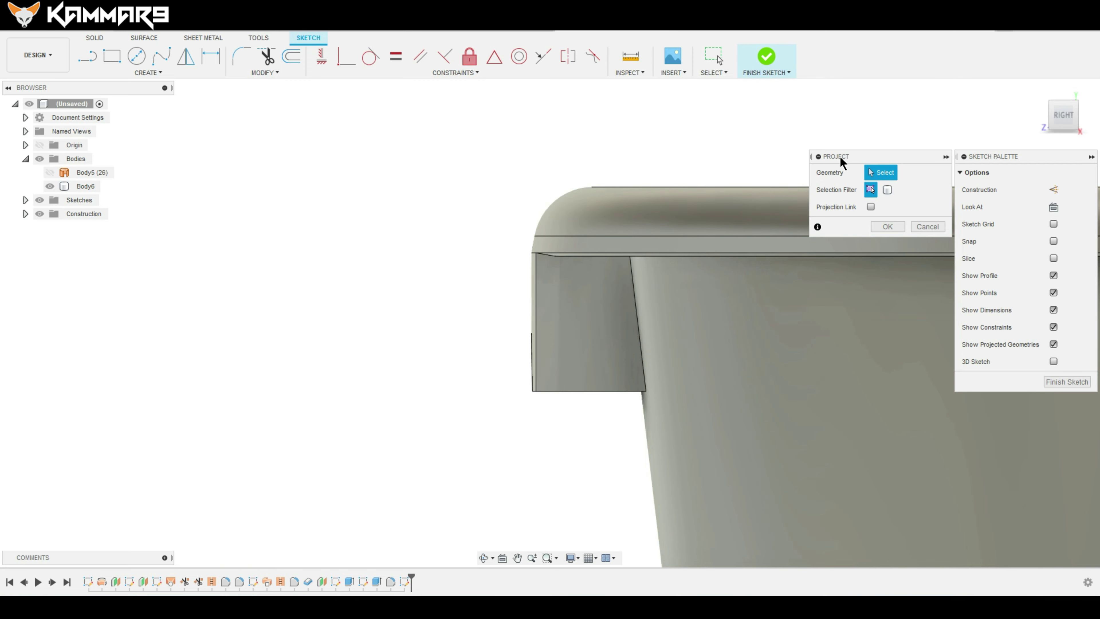
click(887, 191)
click(646, 428)
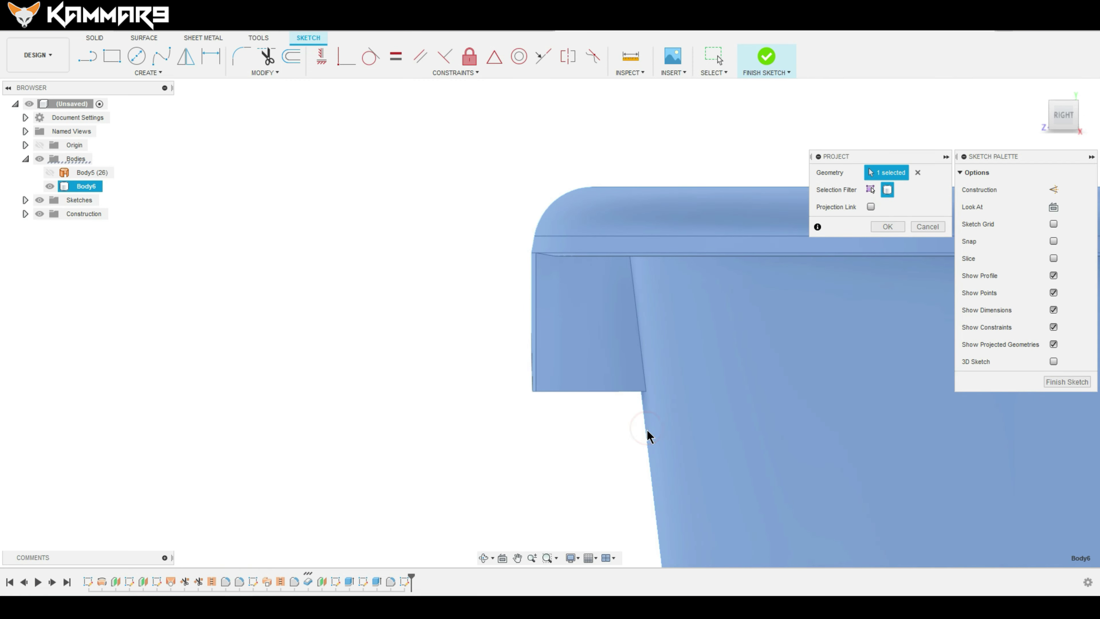
click(888, 226)
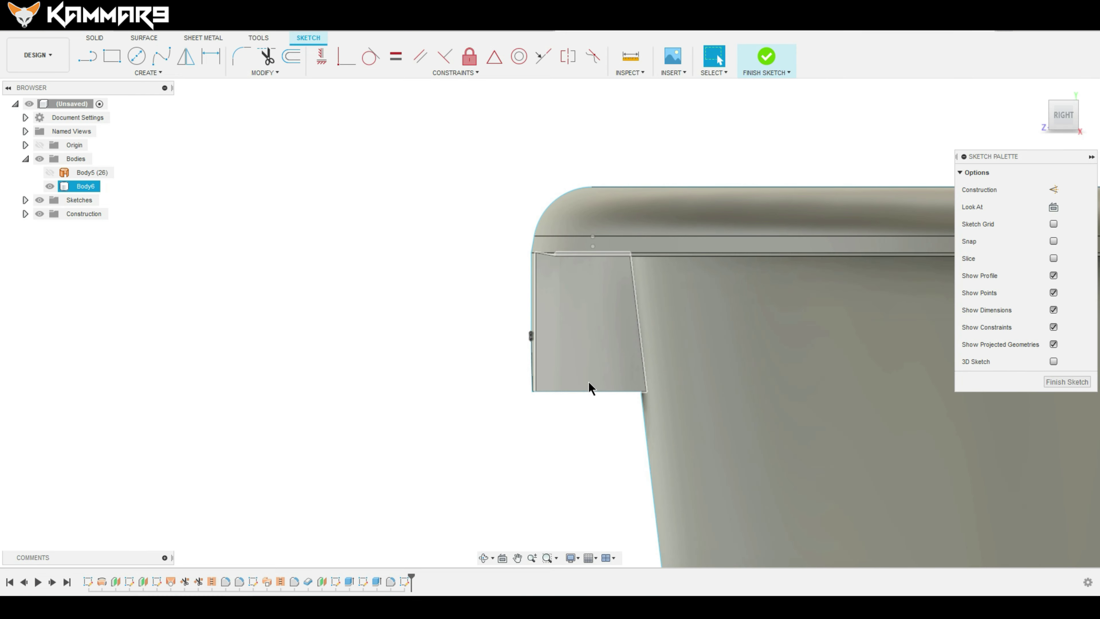
Draw a closed line profile from the lug's bottom corner up to the rim top
key(l)
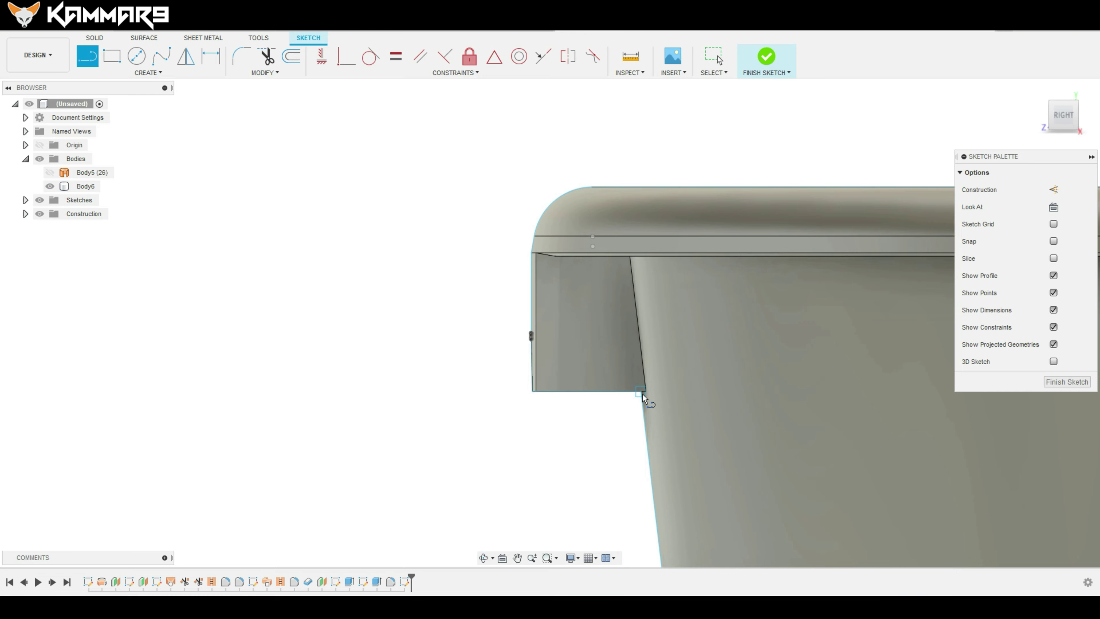
click(643, 395)
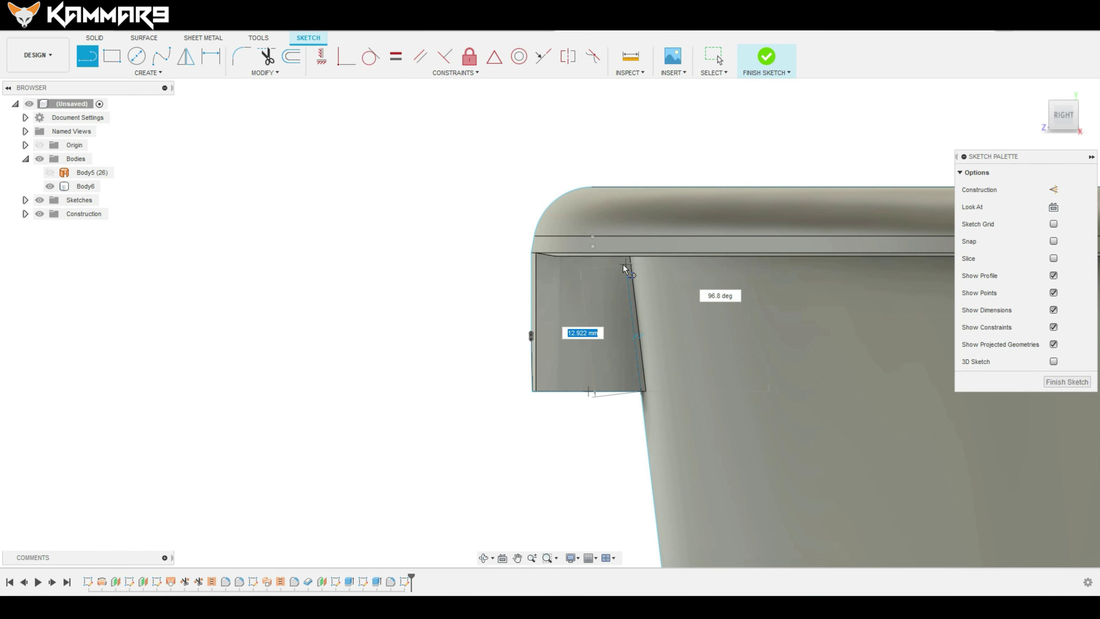
scroll(624, 266, up, 2)
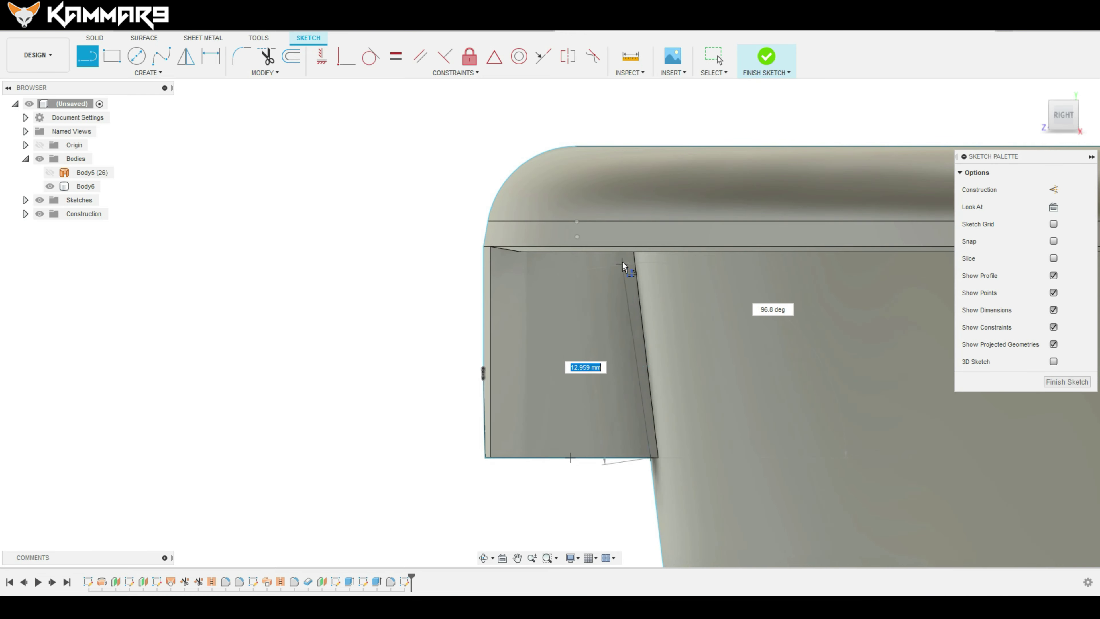
click(619, 201)
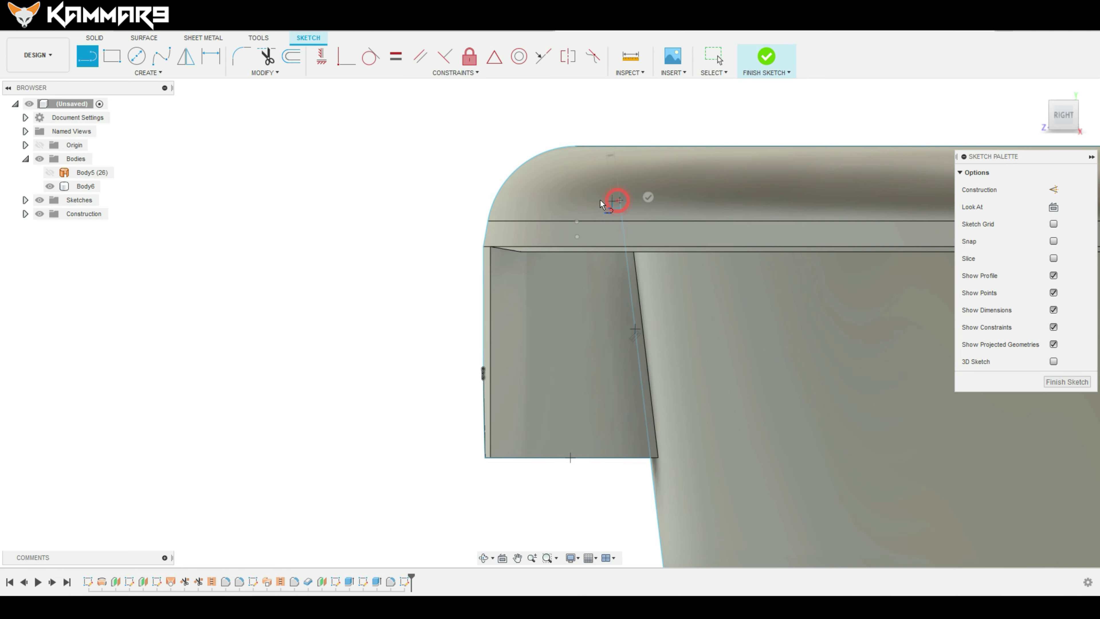
click(542, 200)
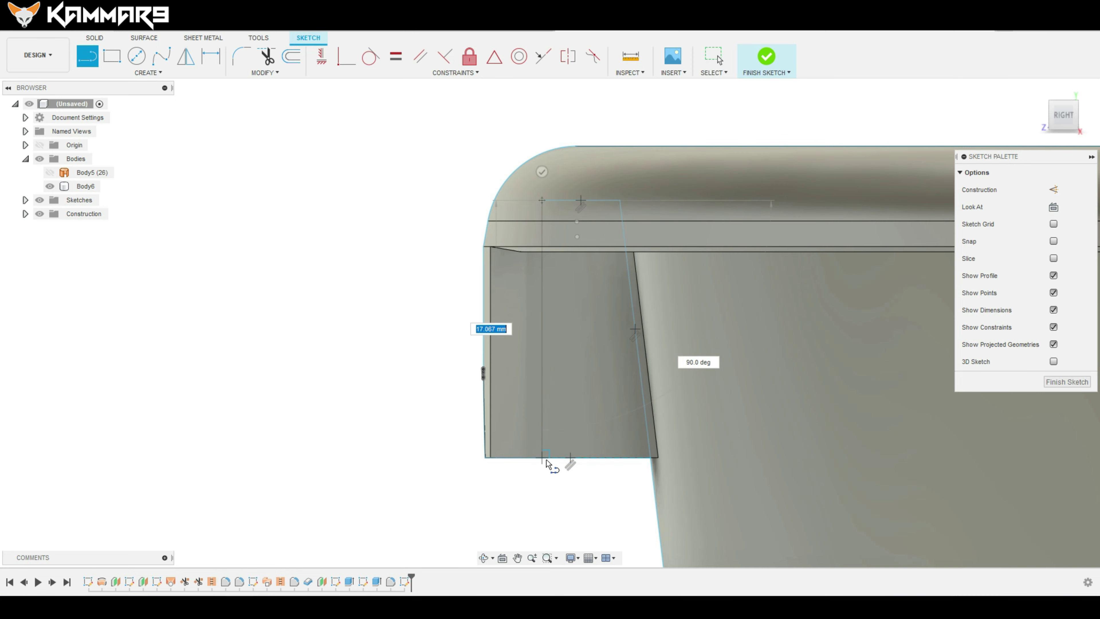
click(545, 476)
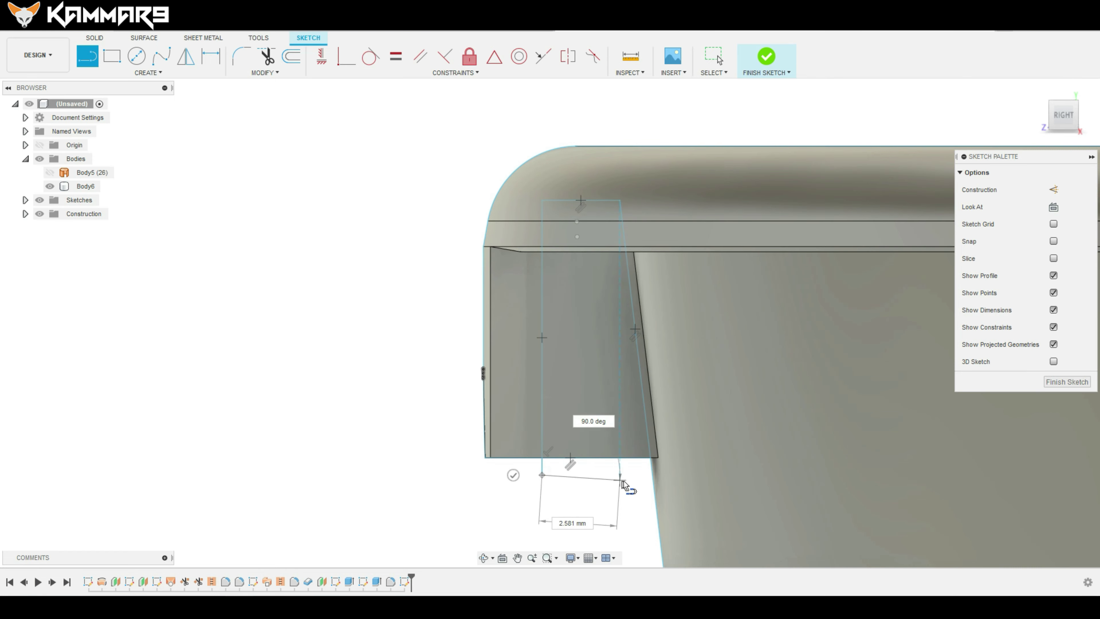
click(652, 475)
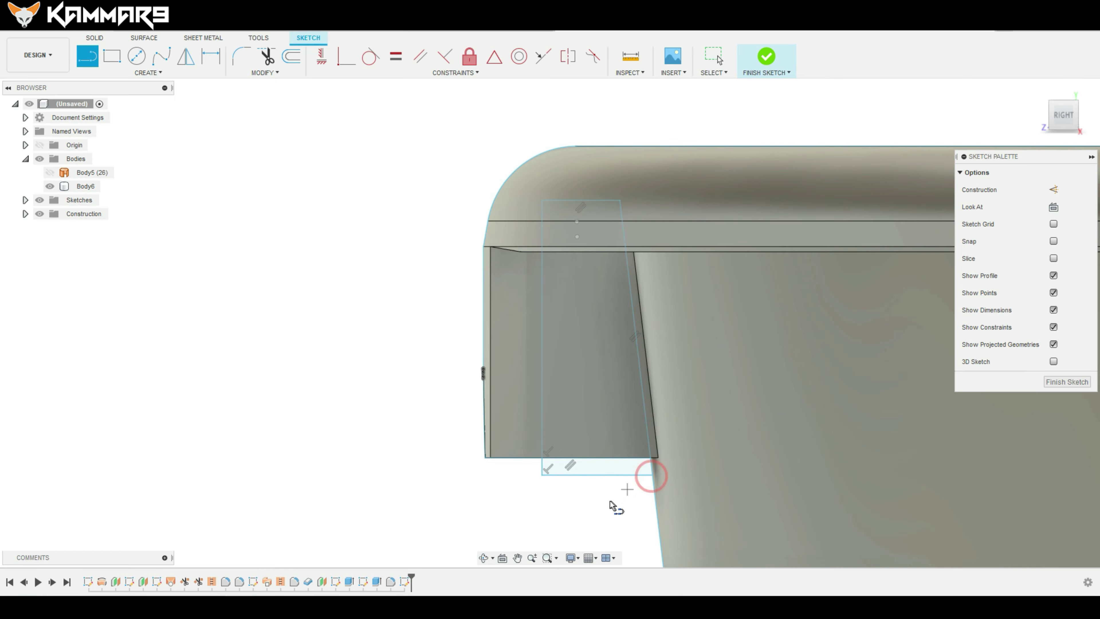
key(Escape)
Dimension the profile's vertical line 5 mm from the lug corner and finish the sketch
key(d)
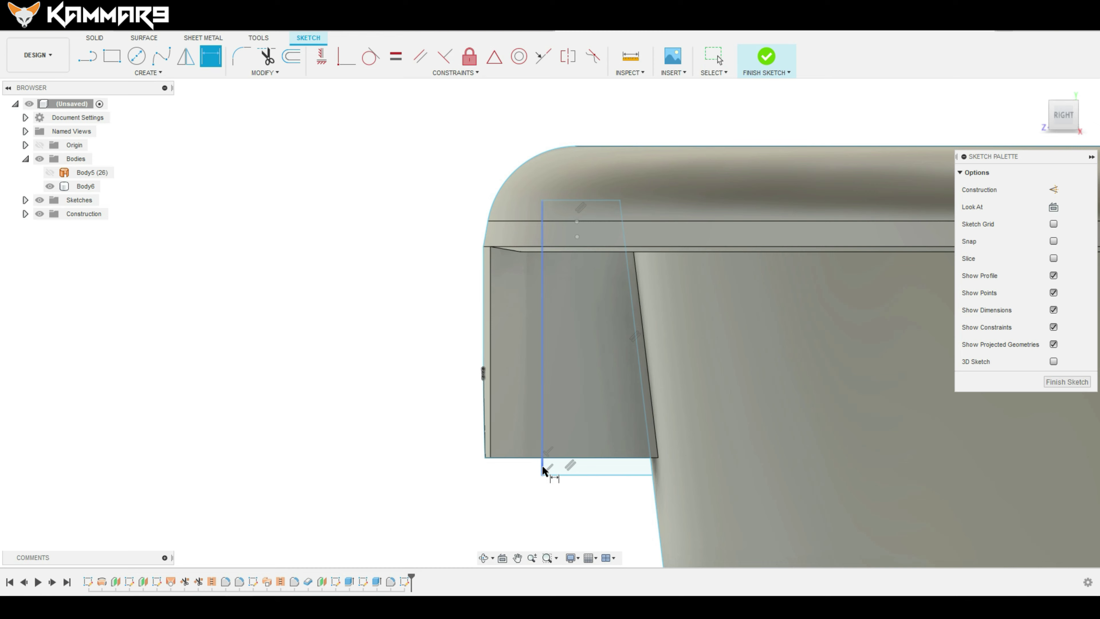
click(542, 466)
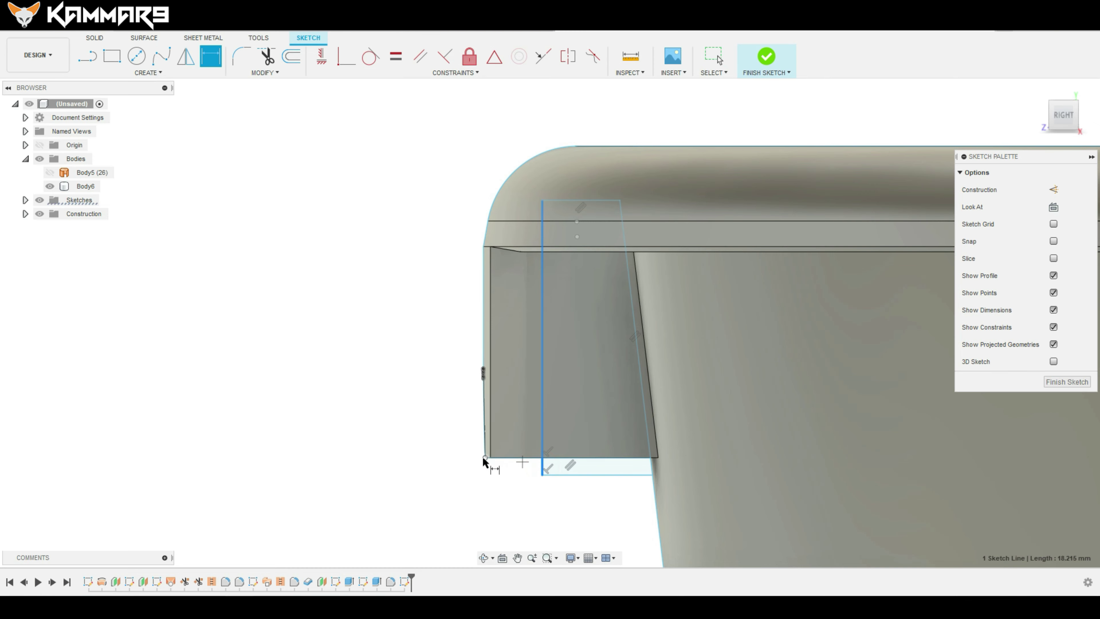
click(482, 457)
click(503, 485)
text(5)
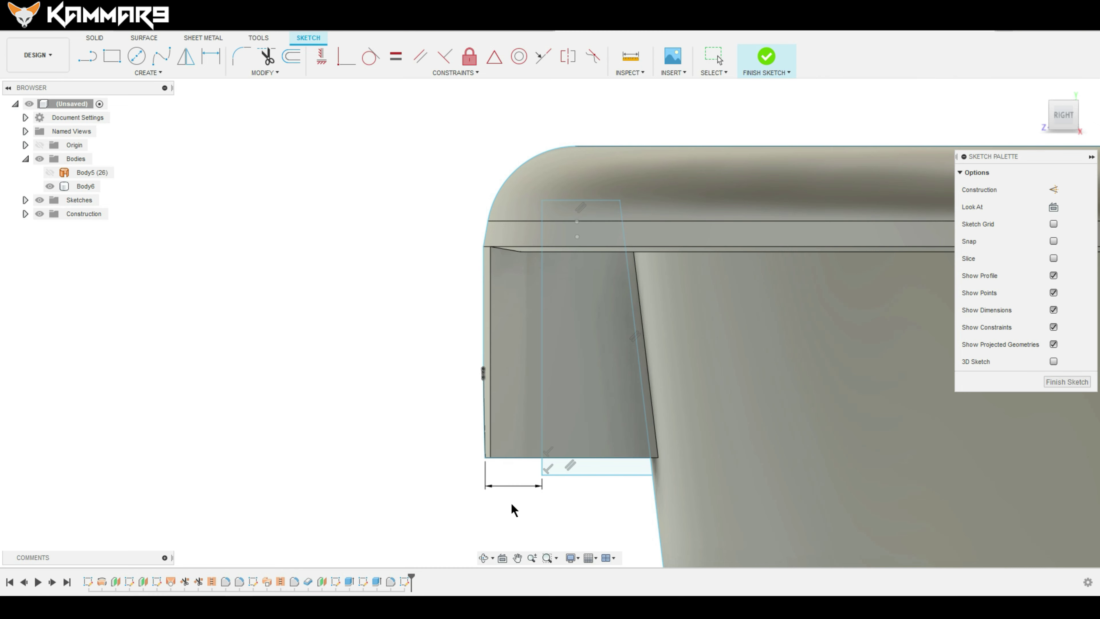
key(Return)
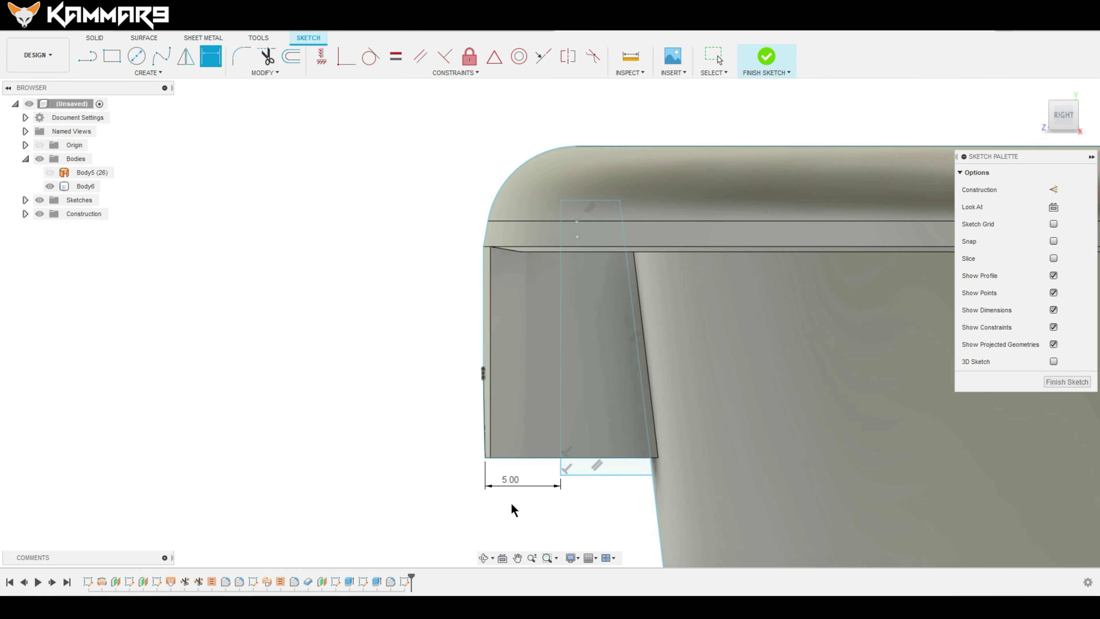
key(Escape)
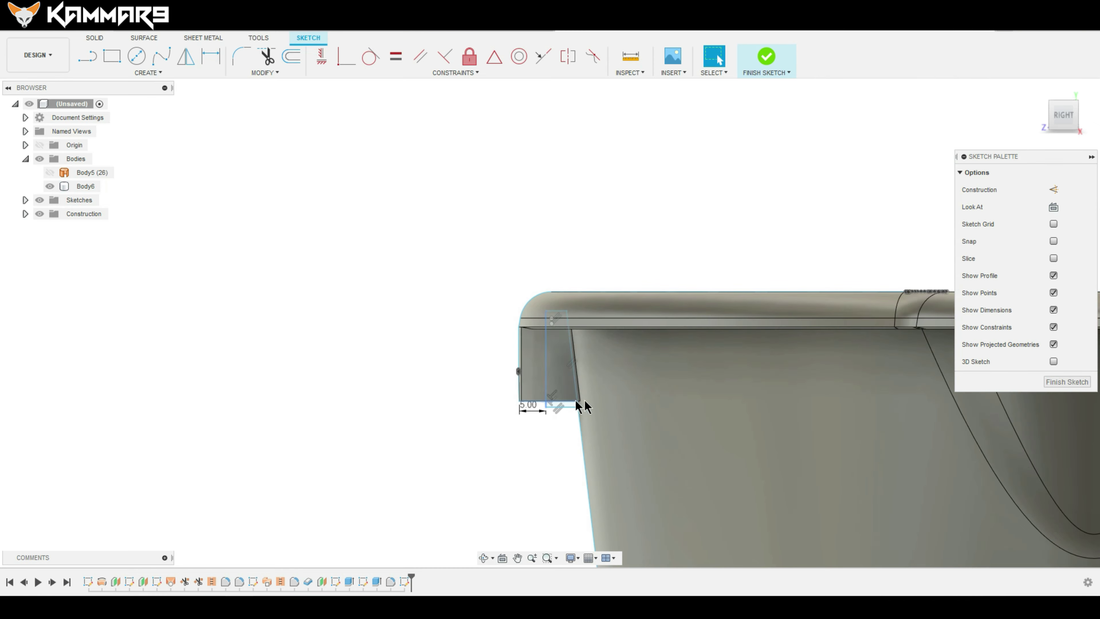
click(1061, 382)
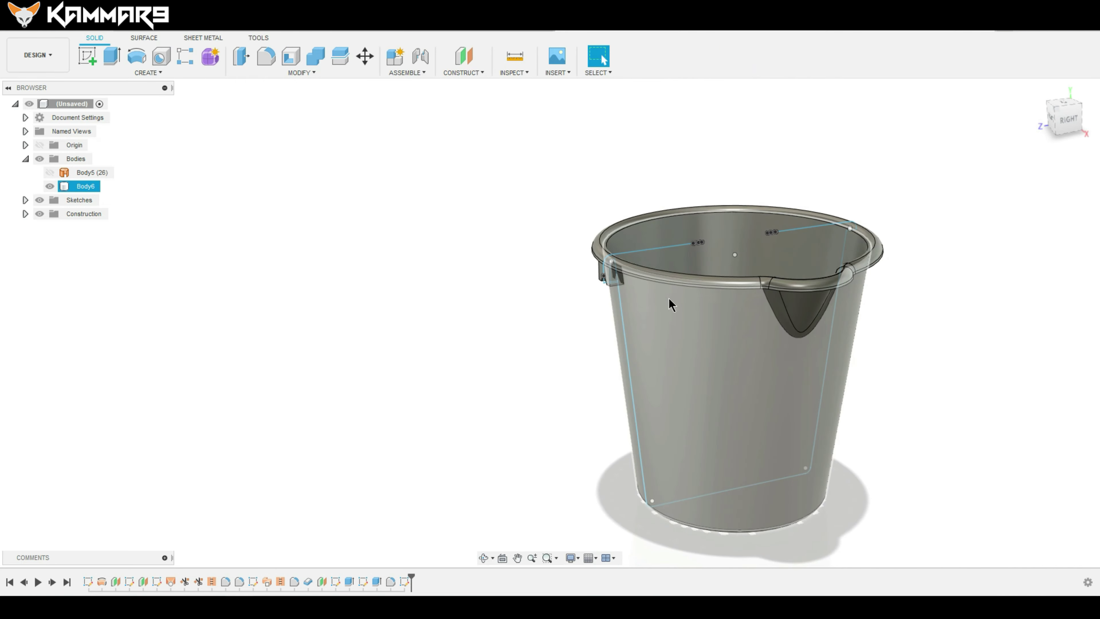
click(137, 61)
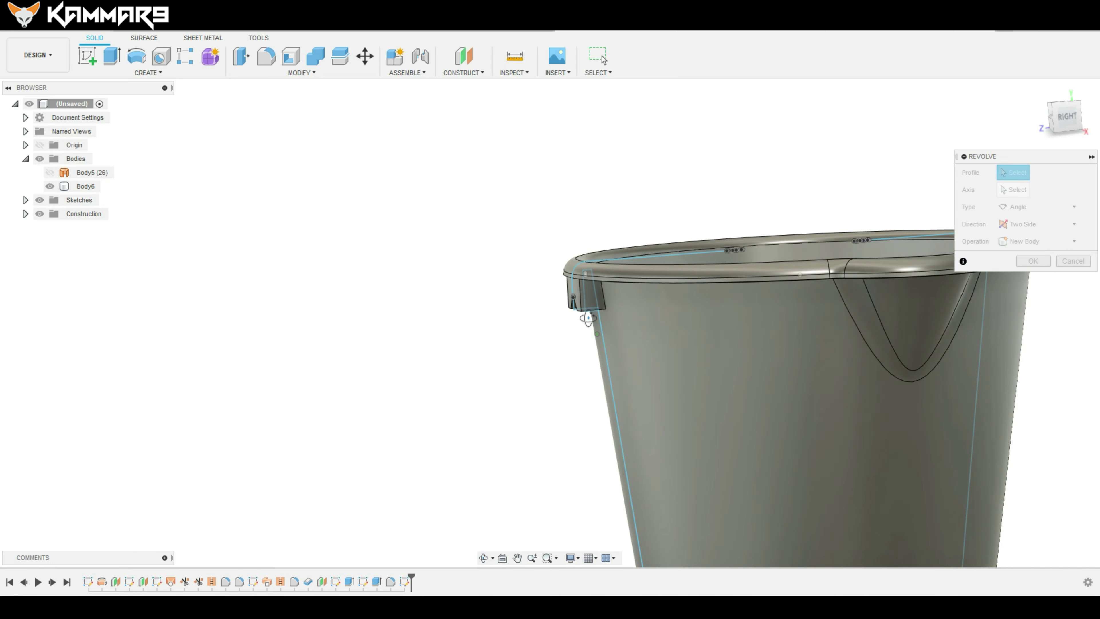
Choose the lug profile and the bucket's central axis for the revolve
scroll(602, 312, up, 3)
scroll(593, 306, up, 3)
scroll(584, 301, up, 3)
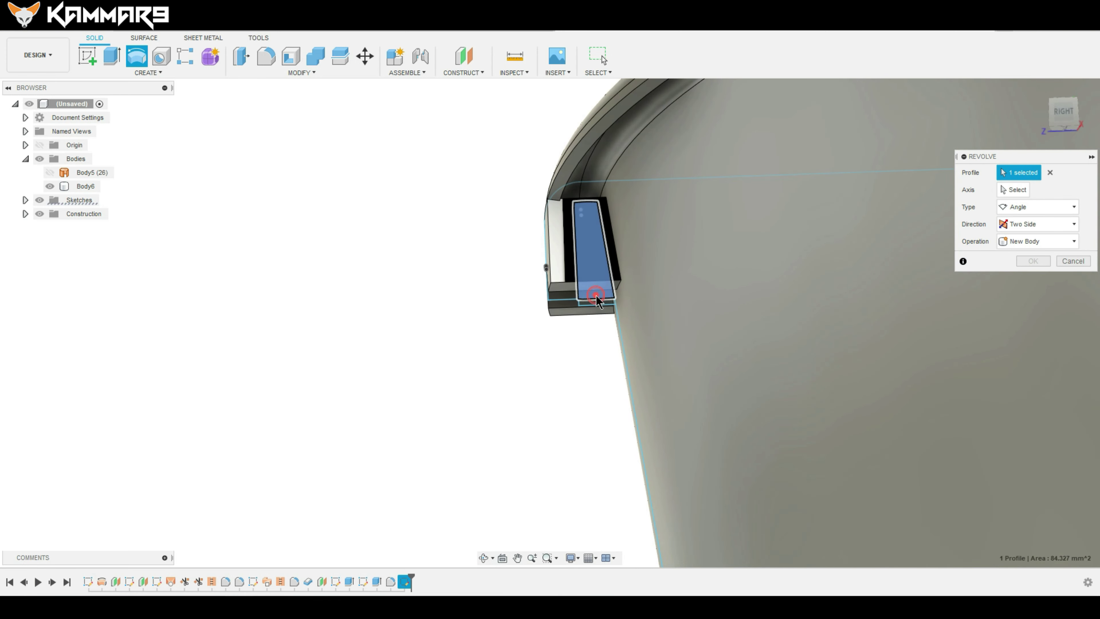
click(595, 294)
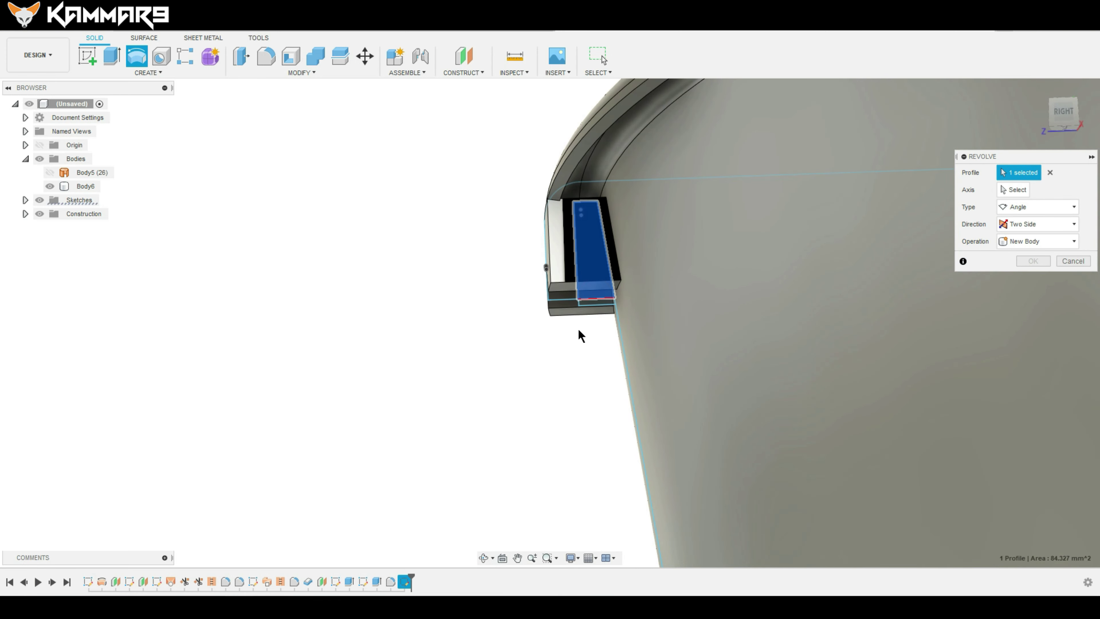
click(1015, 195)
scroll(537, 330, down, 5)
scroll(563, 321, down, 4)
scroll(676, 303, down, 3)
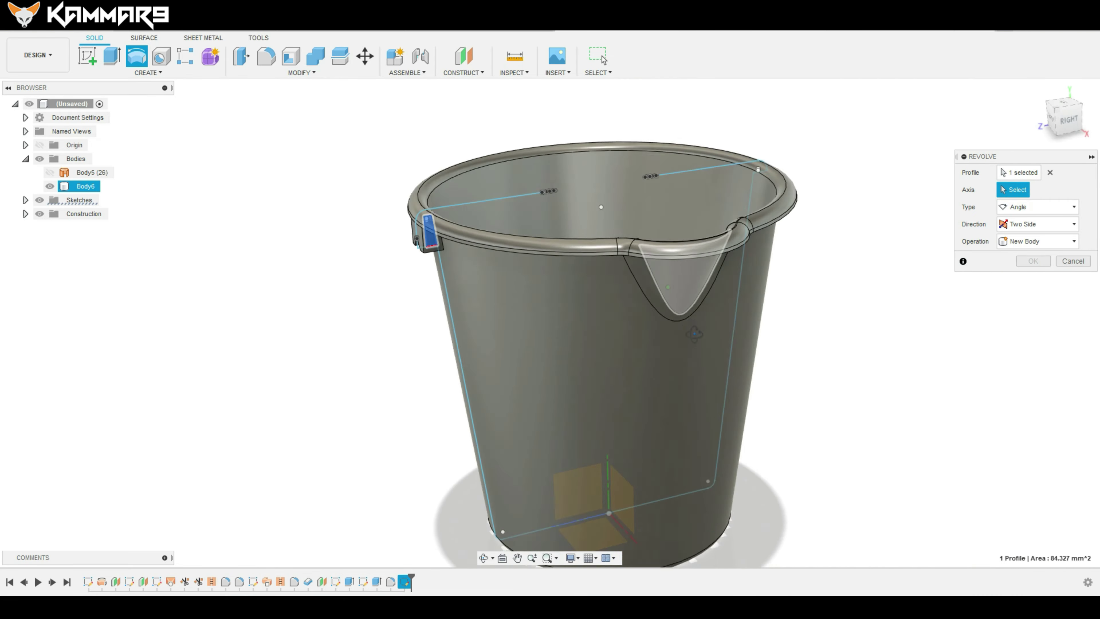
shift+middle_drag(694, 333, 680, 341)
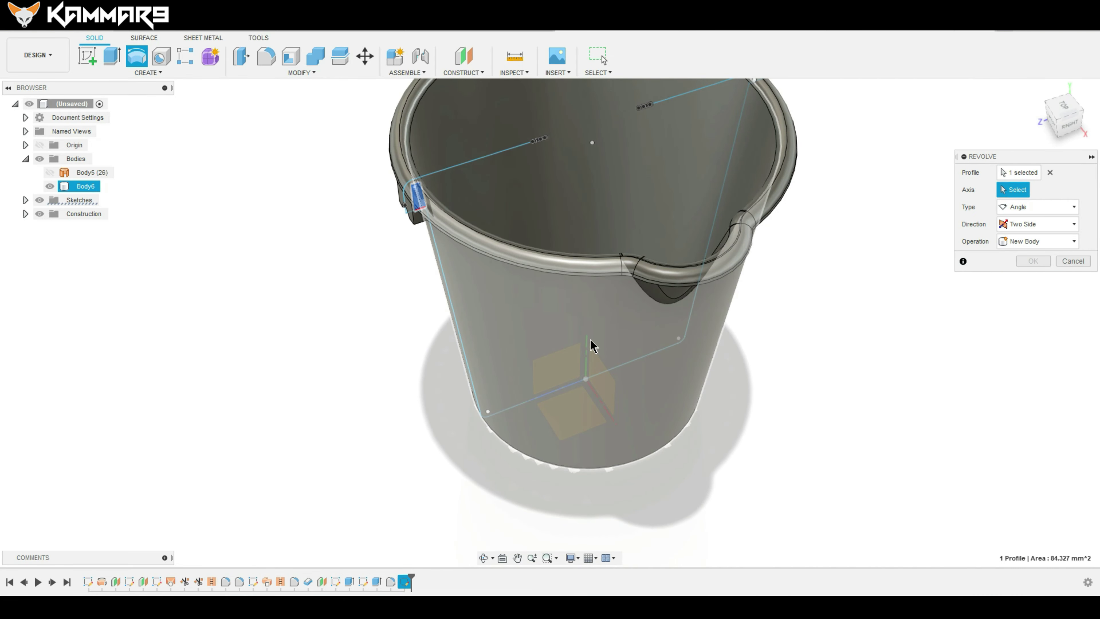
shift+middle_drag(594, 346, 594, 344)
click(590, 326)
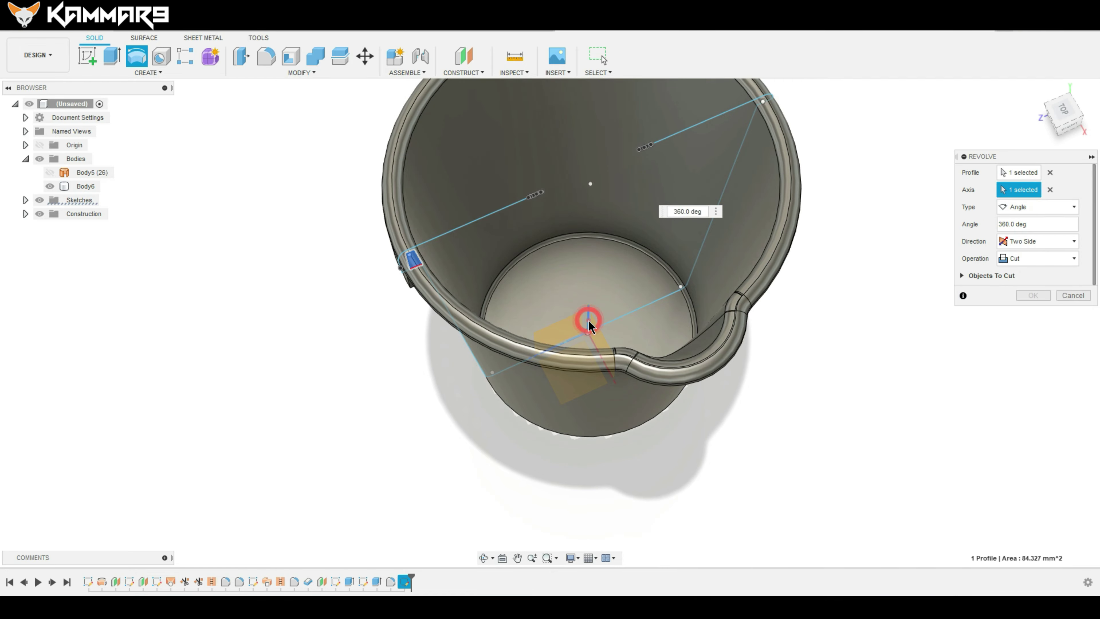
Set the revolve cut direction to Symmetric
shift+middle_drag(534, 427, 530, 366)
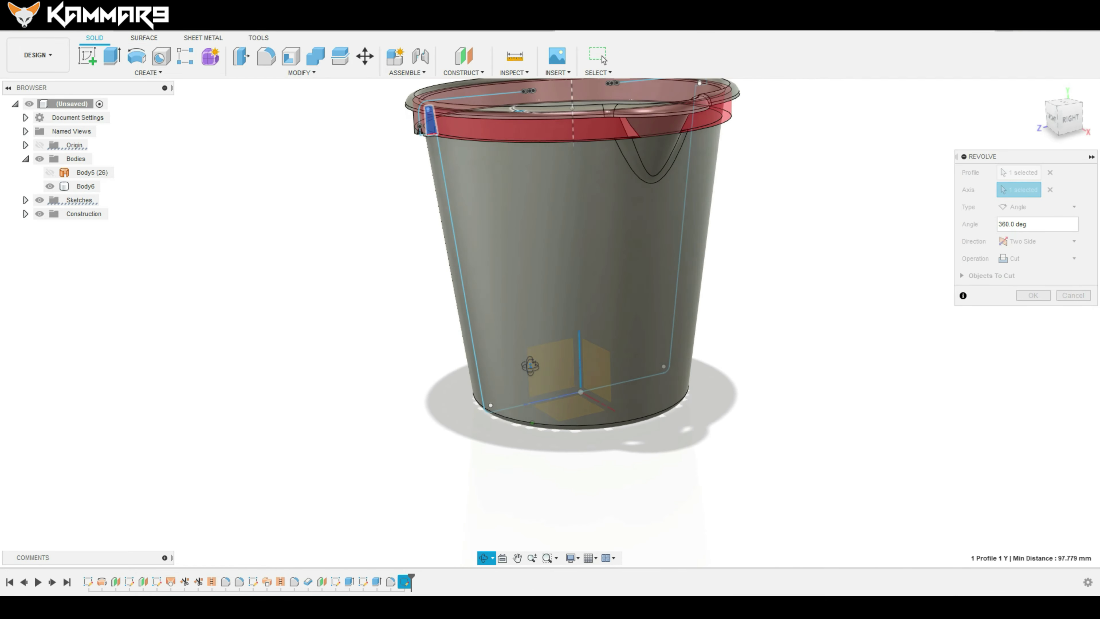
shift+middle_drag(530, 366, 419, 194)
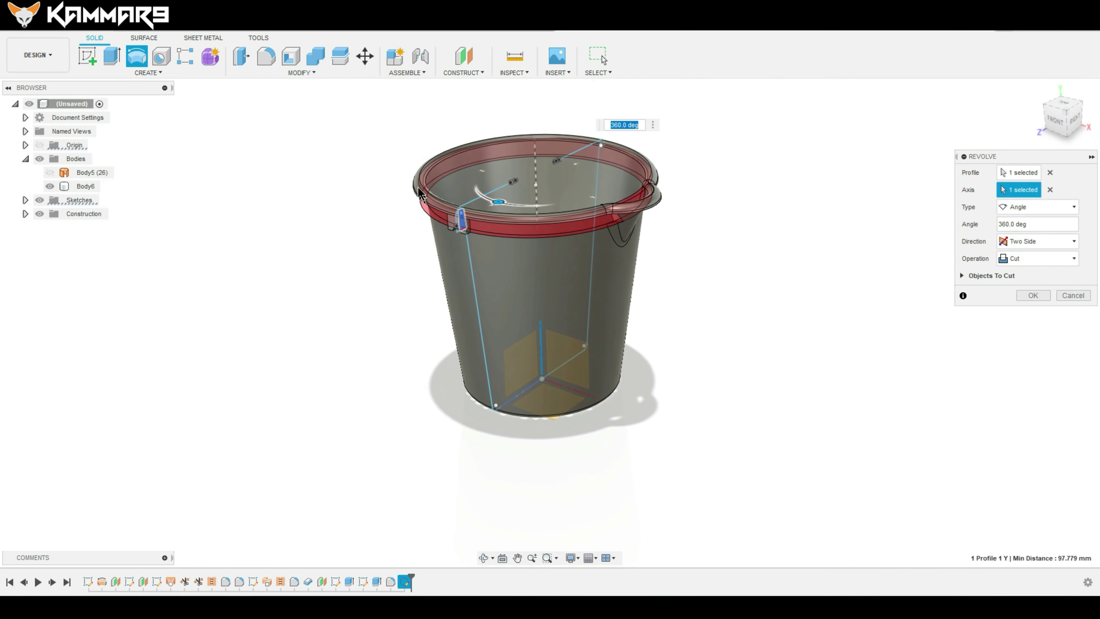
scroll(419, 194, up, 5)
scroll(495, 293, down, 2)
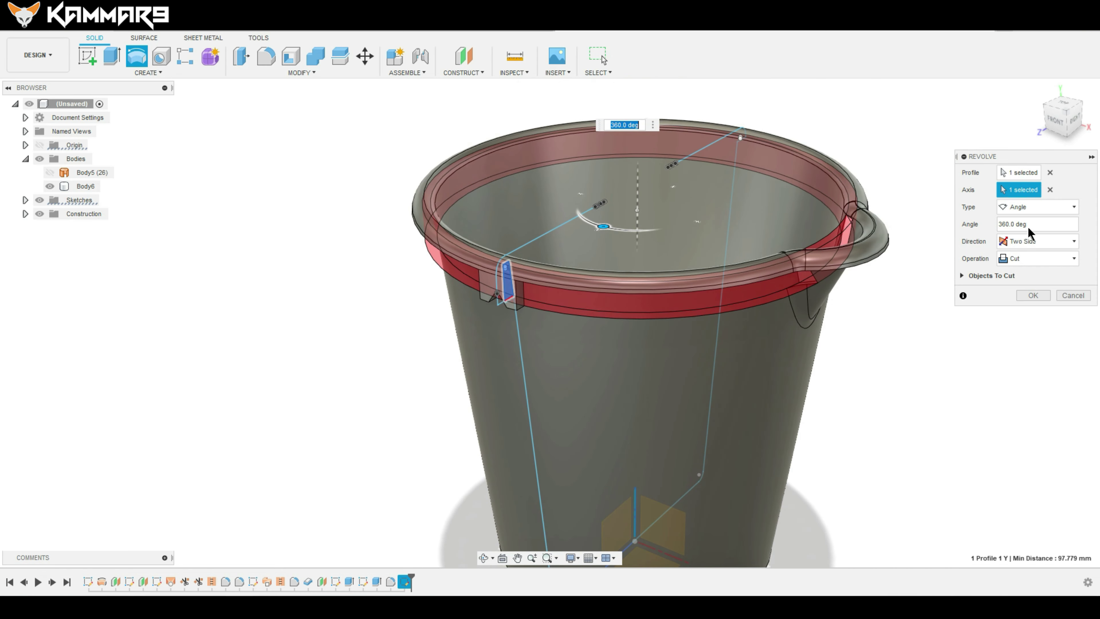
click(1034, 242)
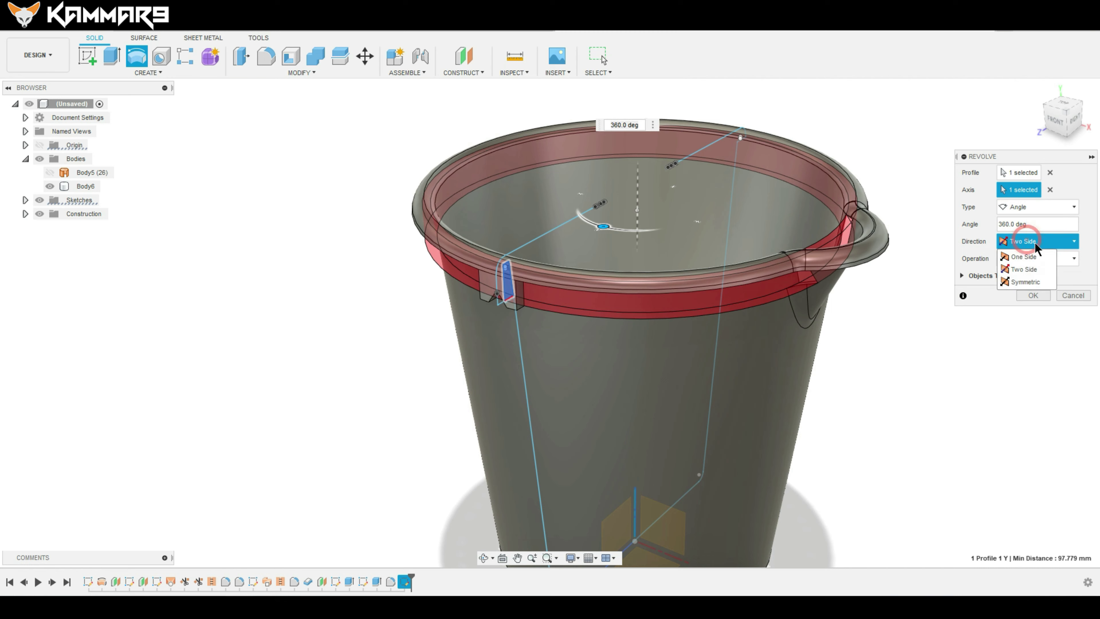
click(1023, 269)
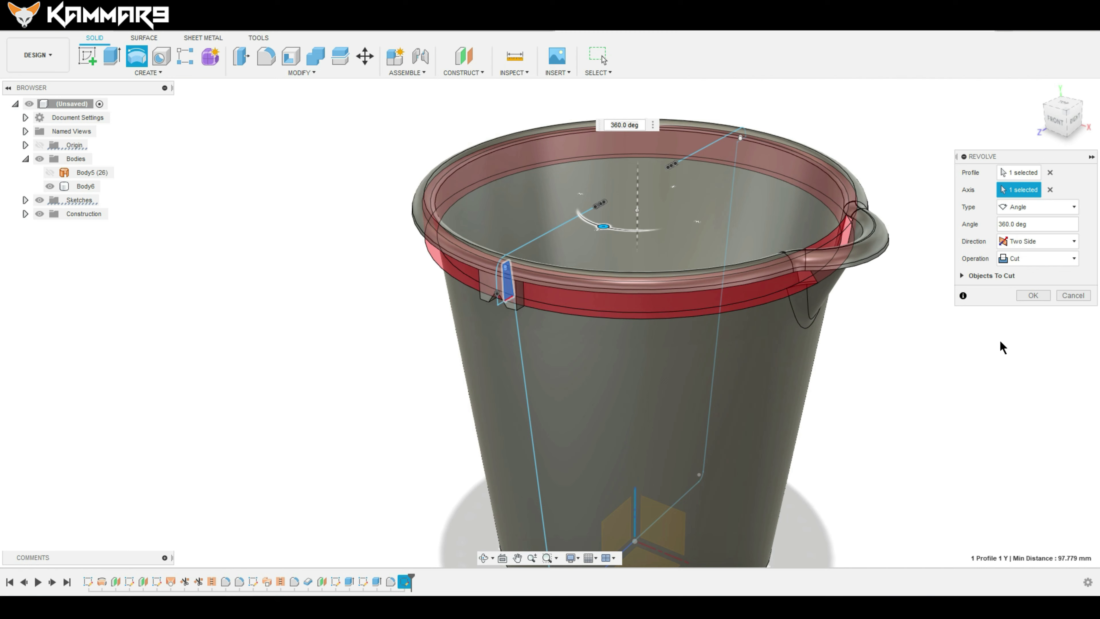
click(1018, 242)
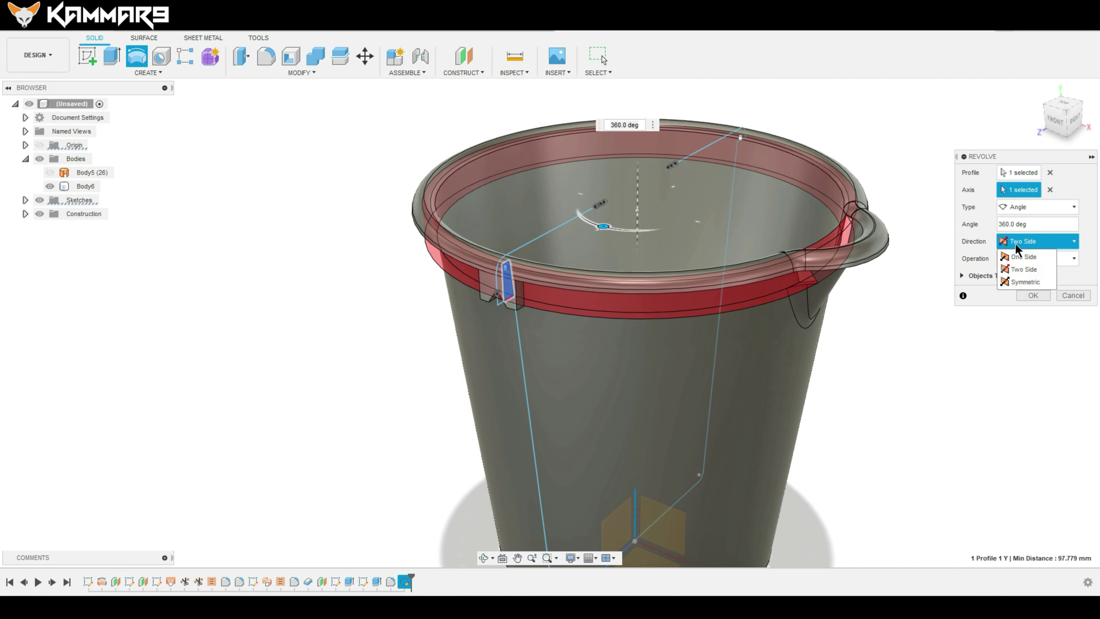
click(1016, 243)
click(1025, 282)
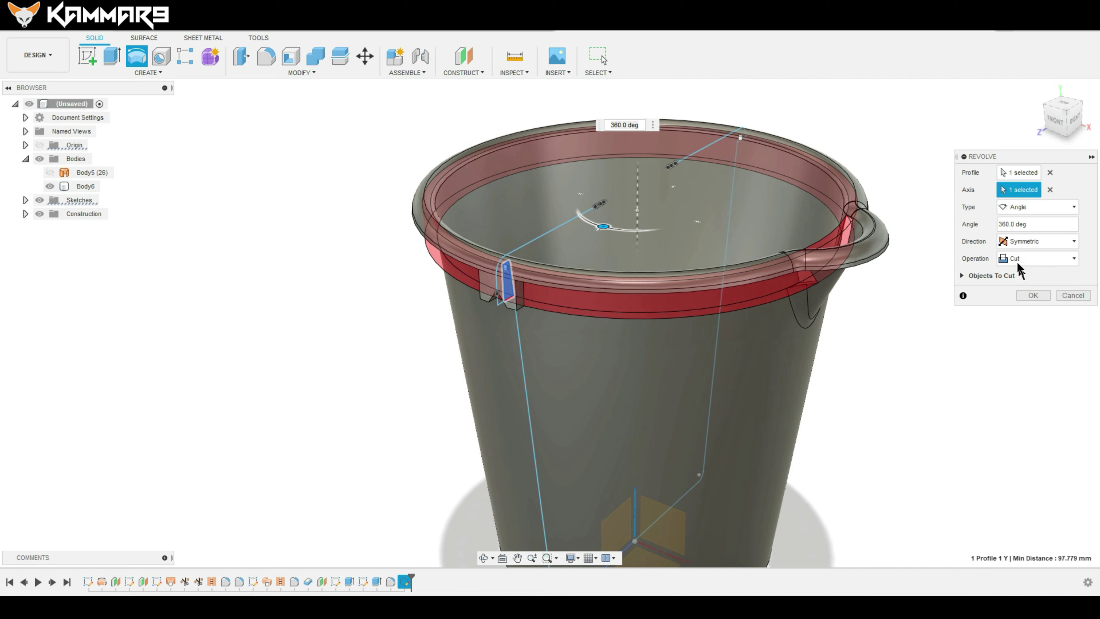
drag(999, 224, 1006, 225)
text(20)
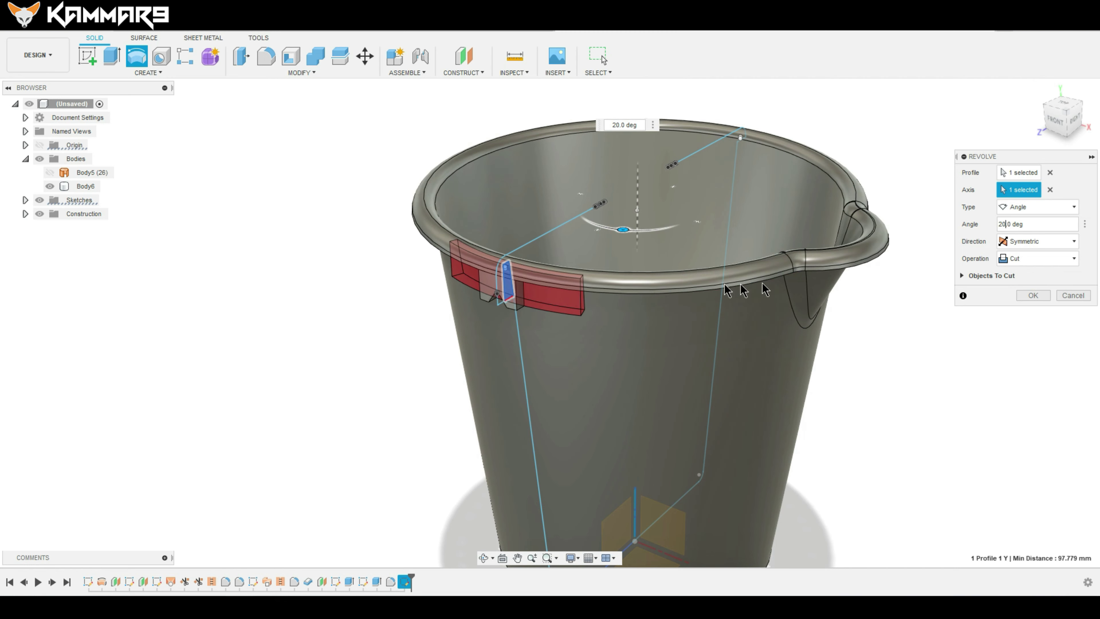
Enter 10 as the symmetric revolve angle and inspect the narrowed cut at the lug
double_click(1004, 224)
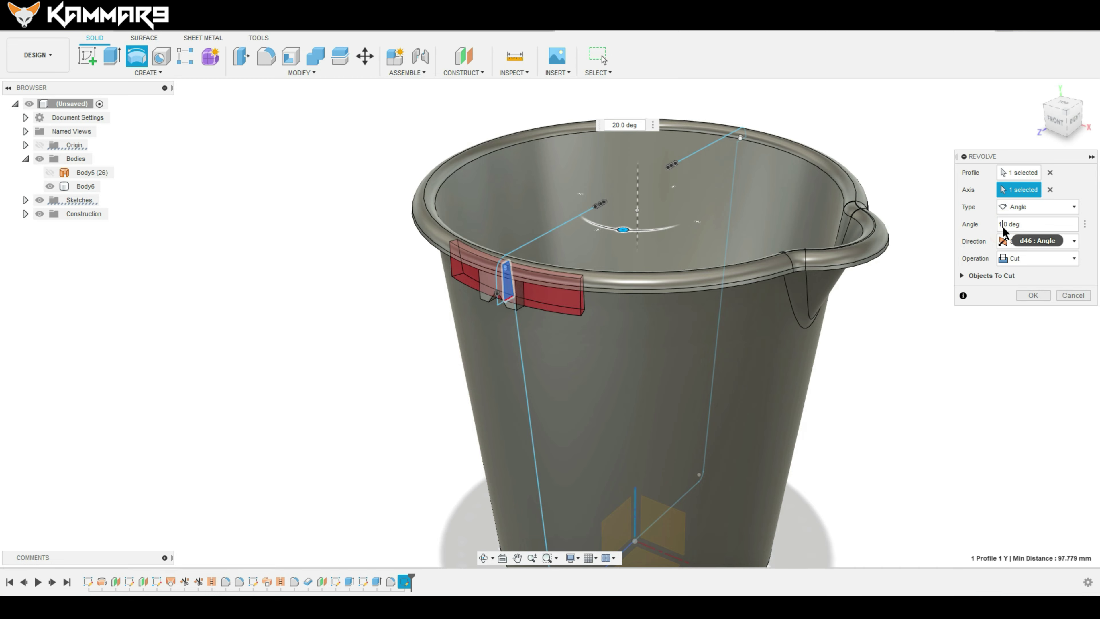
text(10.)
shift+middle_drag(859, 263, 717, 275)
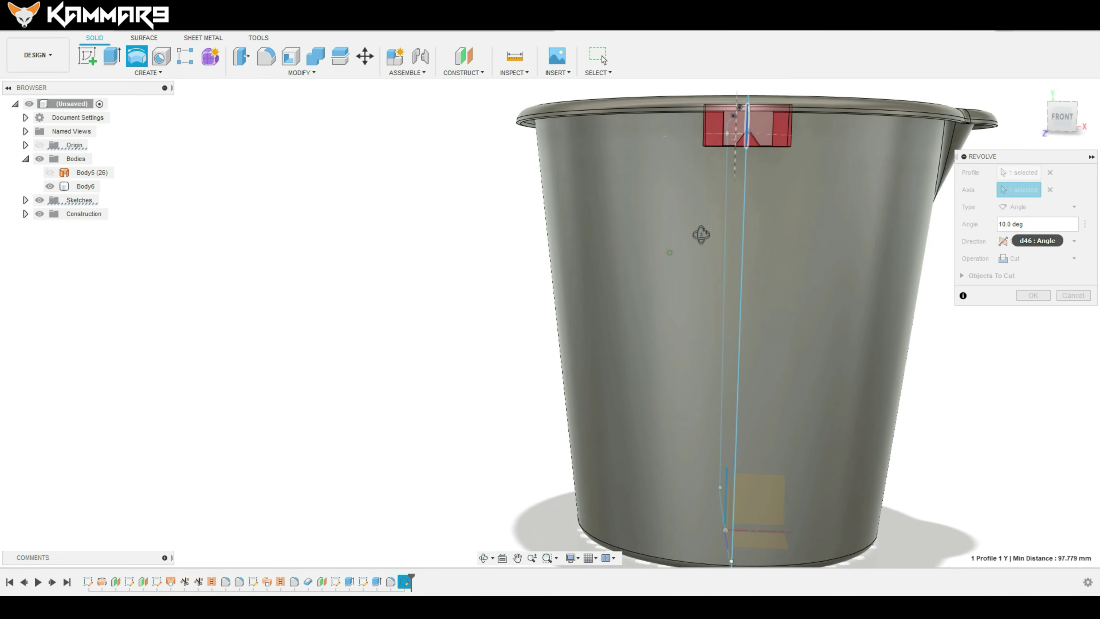
scroll(717, 275, up, 3)
scroll(713, 279, up, 2)
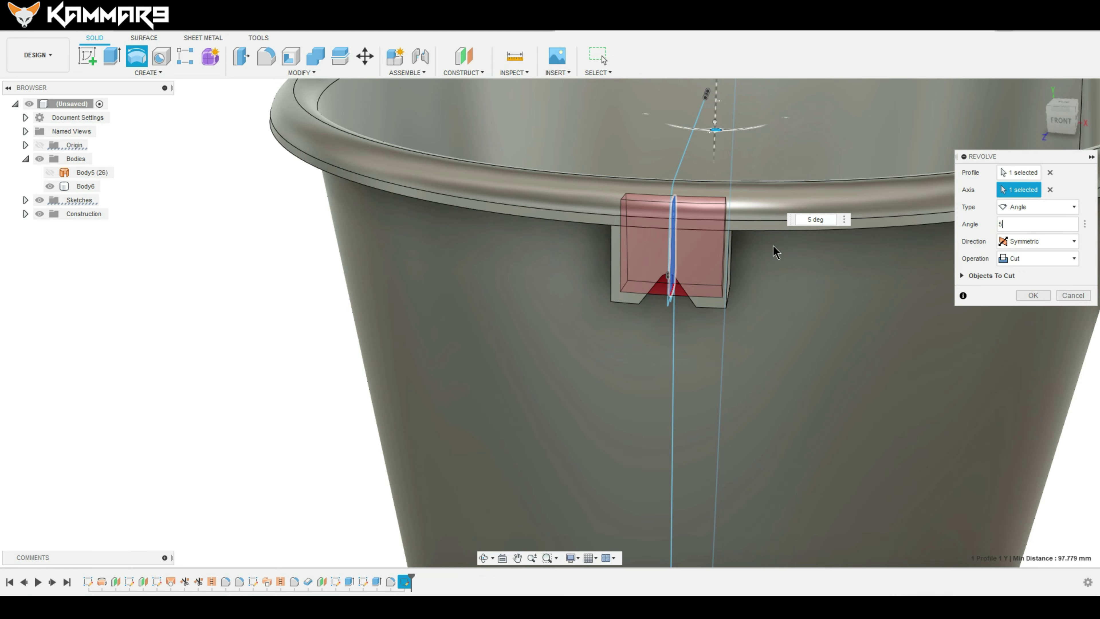
mouse_move(775, 249)
shift+middle_down()
mouse_move(730, 208)
mouse_move(722, 166)
shift+middle_up()
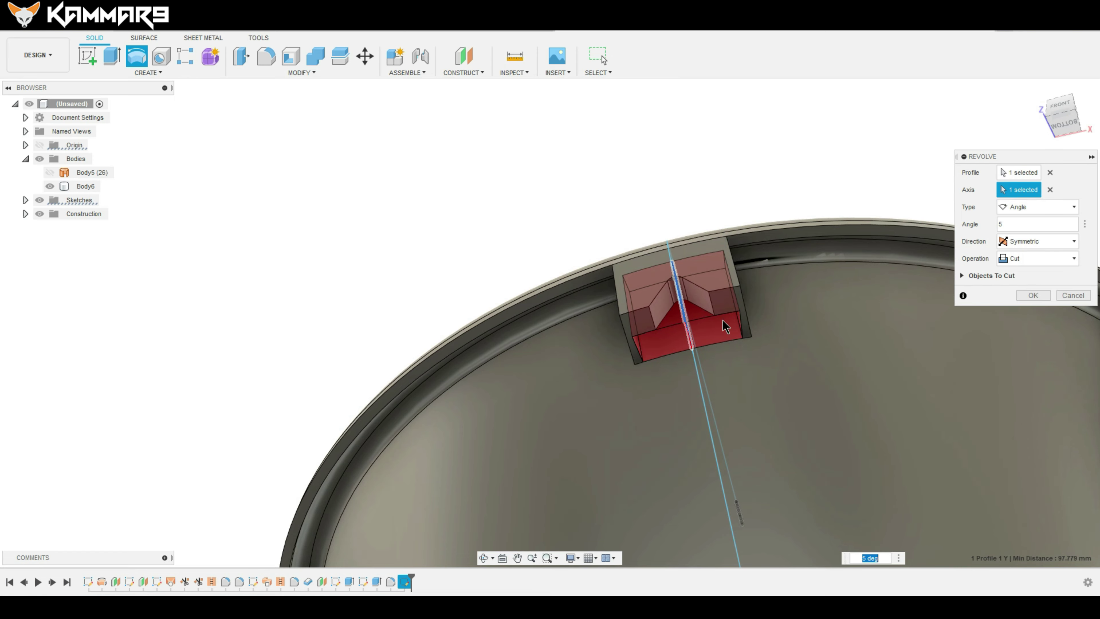
scroll(723, 319, up, 2)
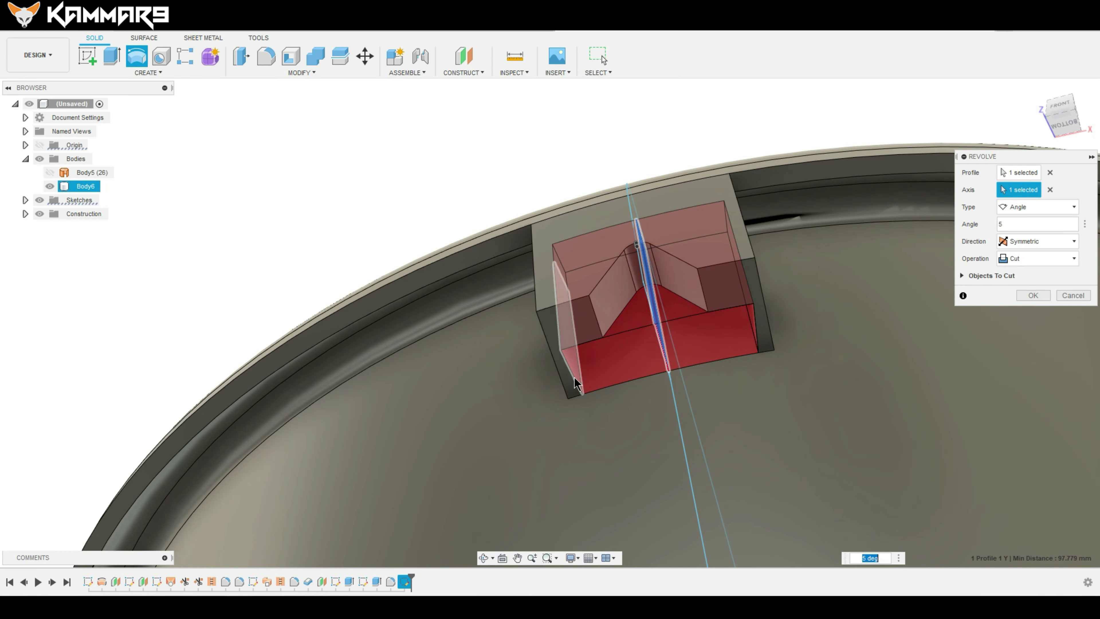
Apply the revolve cut and orbit around the notched lug to check it
click(1035, 291)
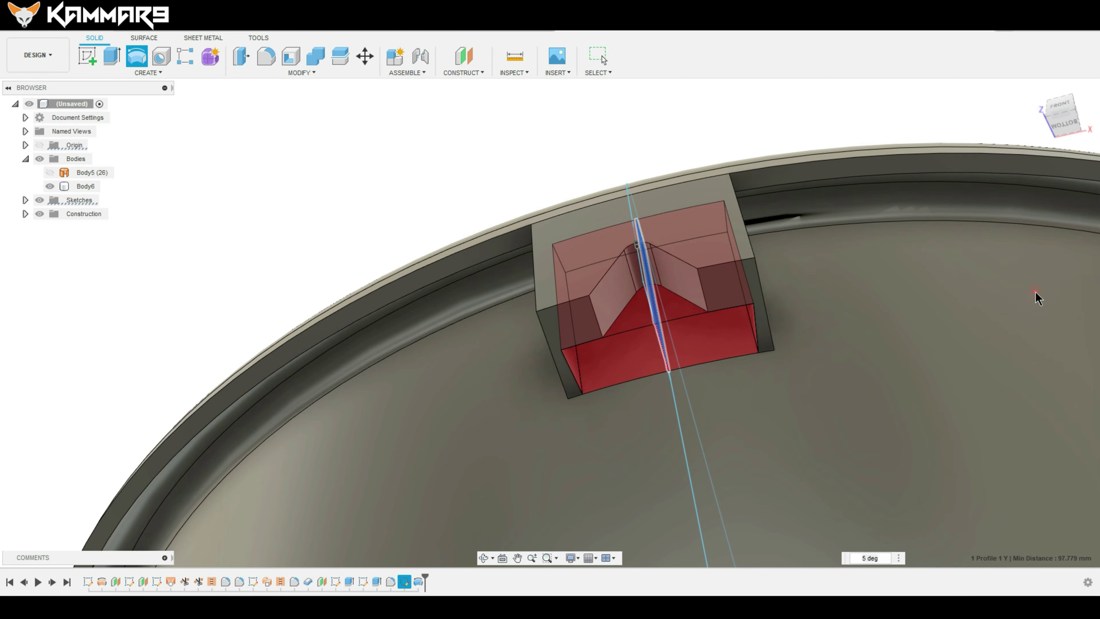
click(893, 293)
mouse_move(893, 293)
shift+middle_down()
mouse_move(677, 224)
mouse_move(615, 284)
shift+middle_up()
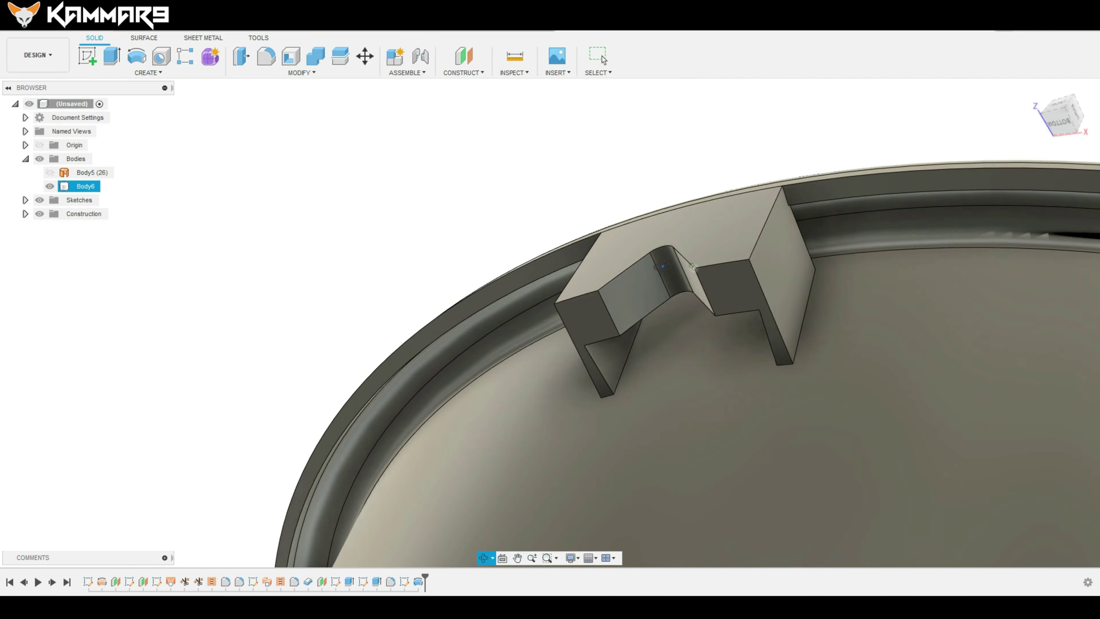
key(Escape)
click(845, 268)
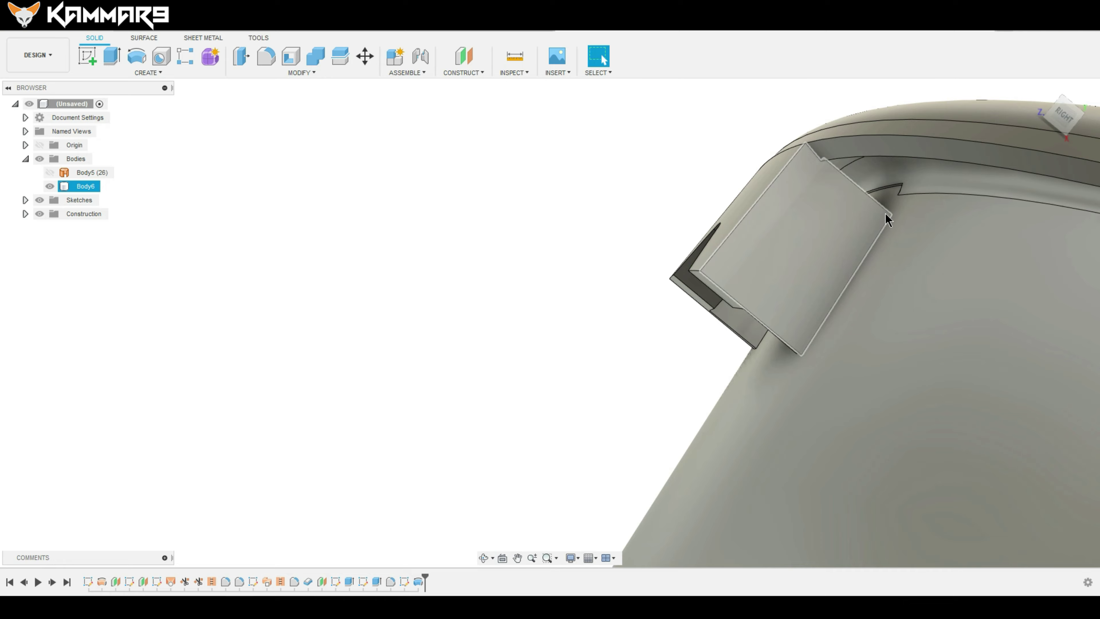
mouse_move(855, 269)
shift+middle_down()
mouse_move(895, 245)
mouse_move(829, 192)
mouse_move(830, 256)
shift+middle_up()
key(Escape)
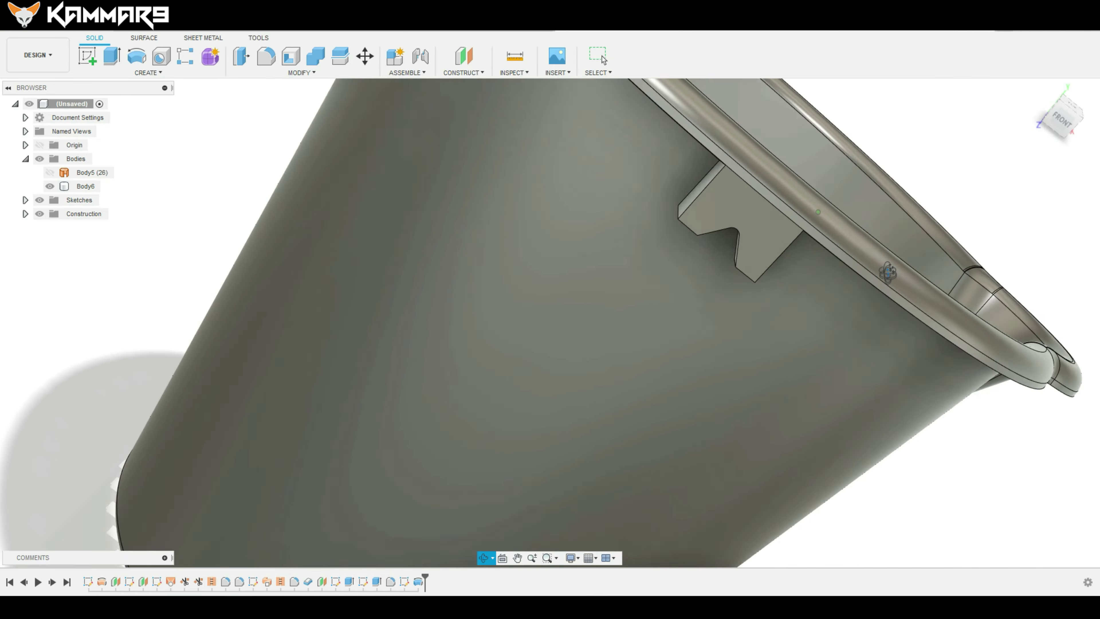
Orbit to a side view of the bucket to inspect the trimmed lug
click(831, 266)
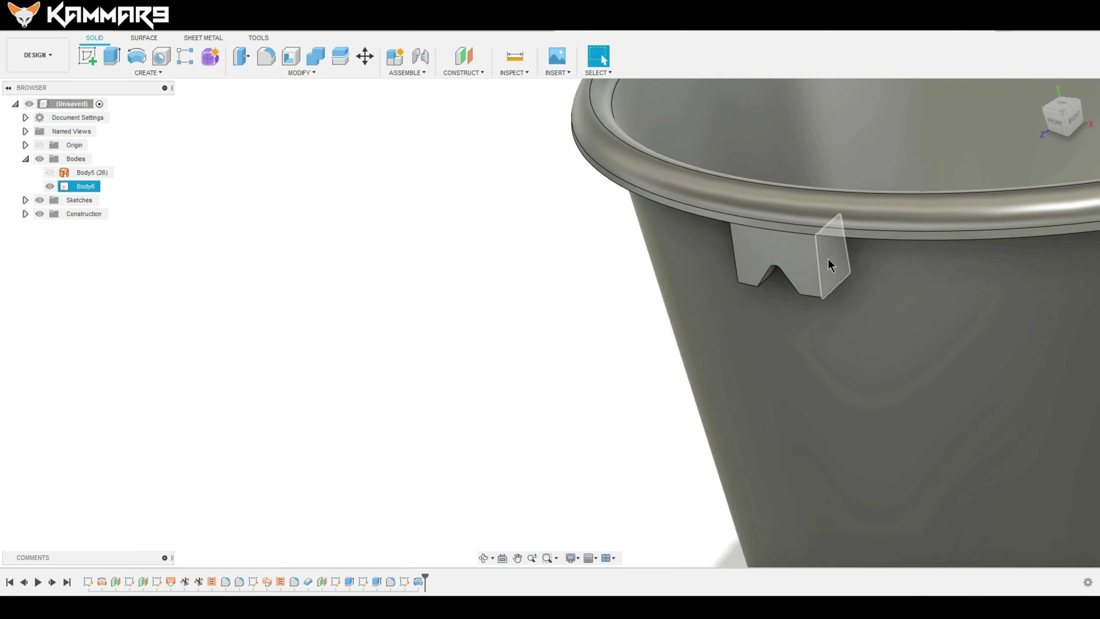
click(120, 397)
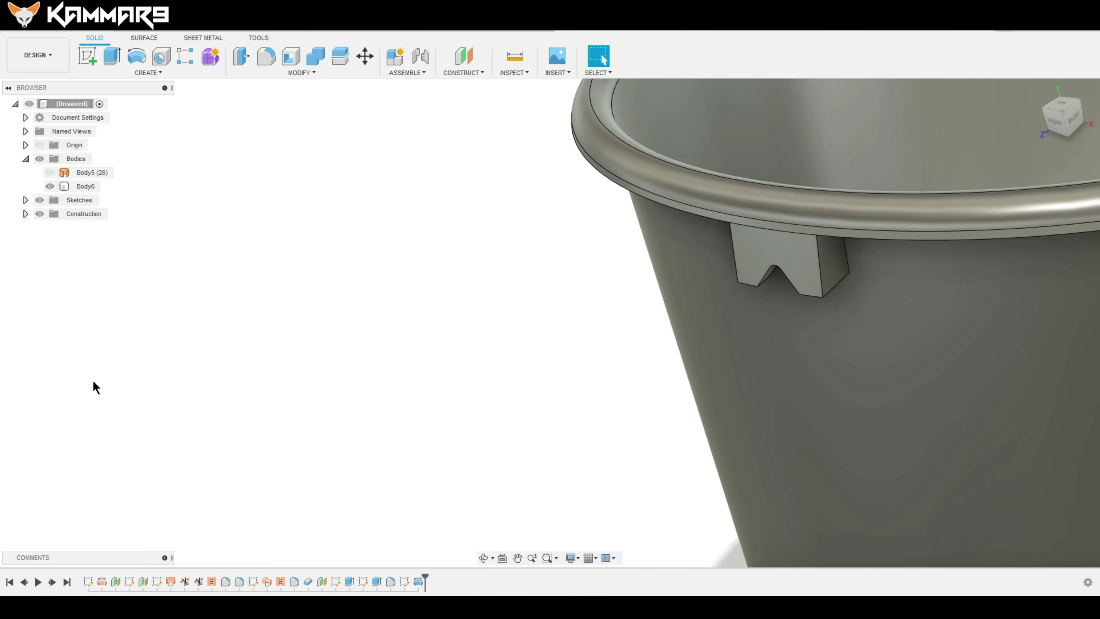
scroll(669, 387, down, 3)
scroll(663, 368, down, 3)
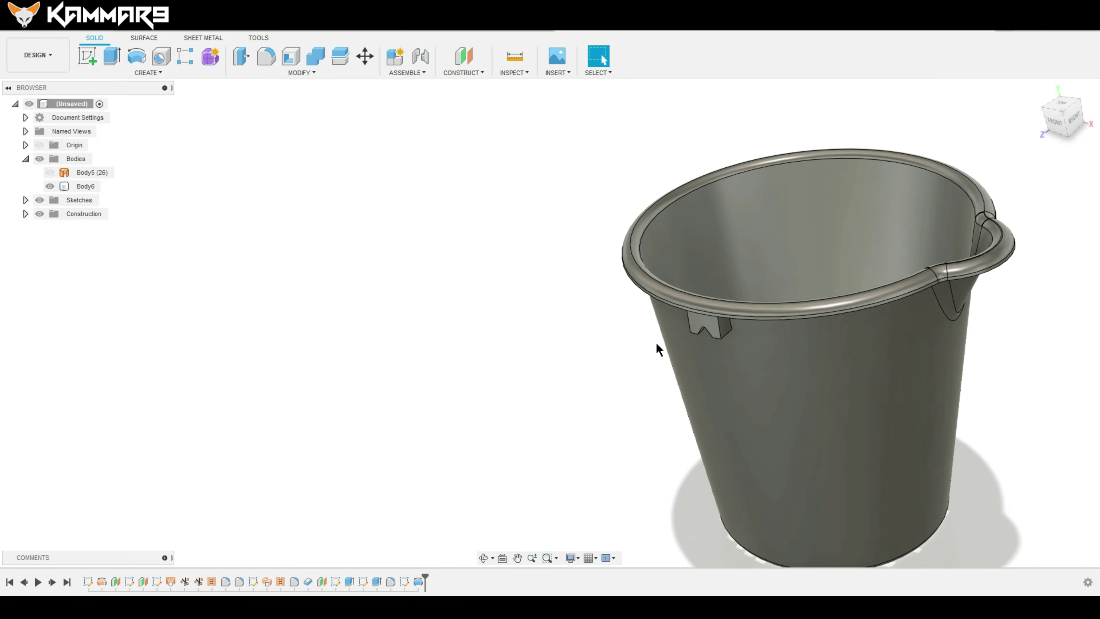
click(736, 369)
mouse_move(810, 393)
shift+middle_down()
mouse_move(721, 352)
mouse_move(758, 375)
mouse_move(546, 319)
shift+middle_up()
click(541, 316)
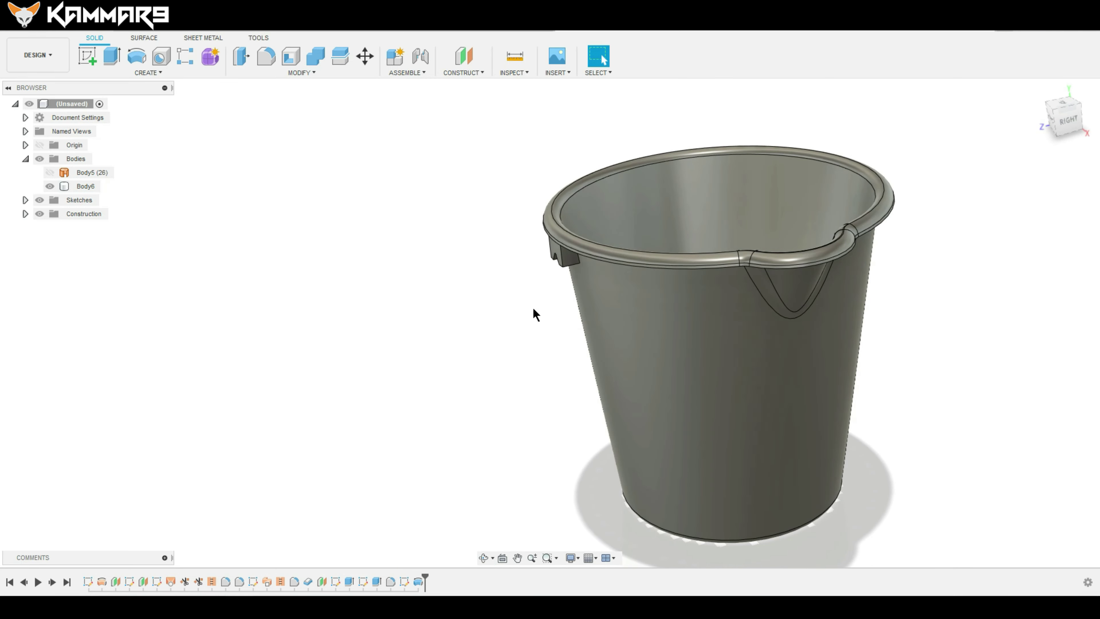
Start a Features mirror and pick the four lug features from the timeline
click(152, 73)
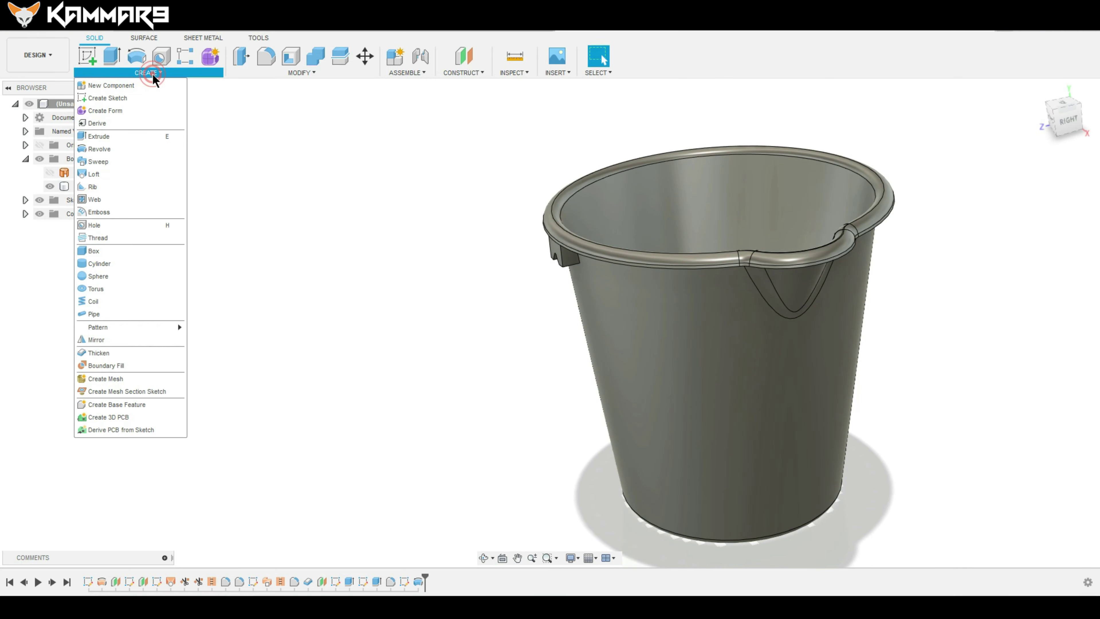
click(97, 340)
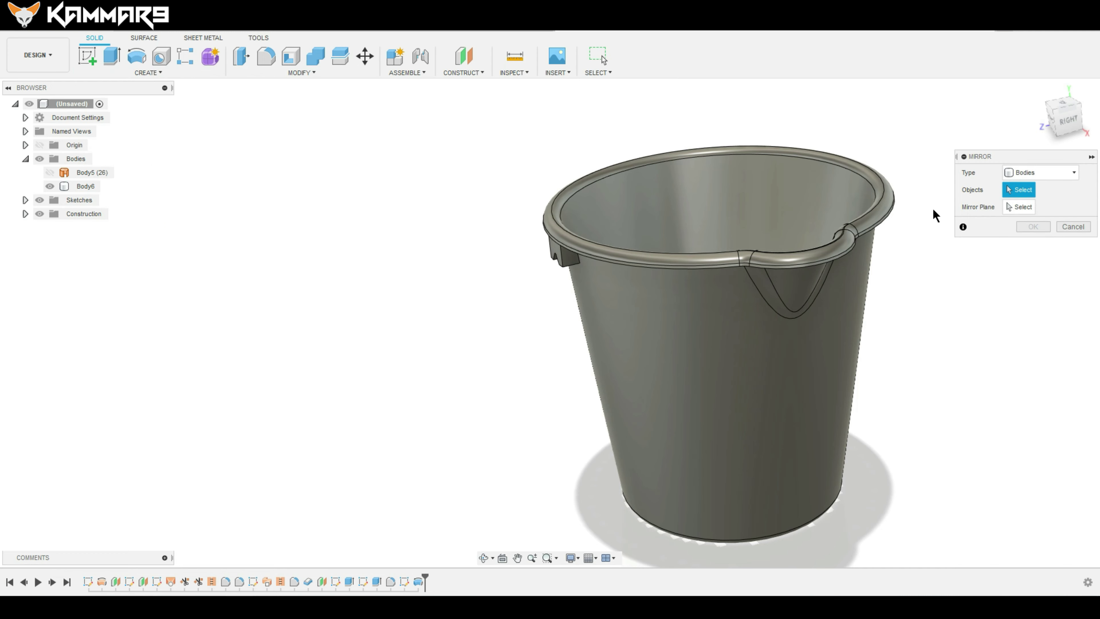
click(1023, 178)
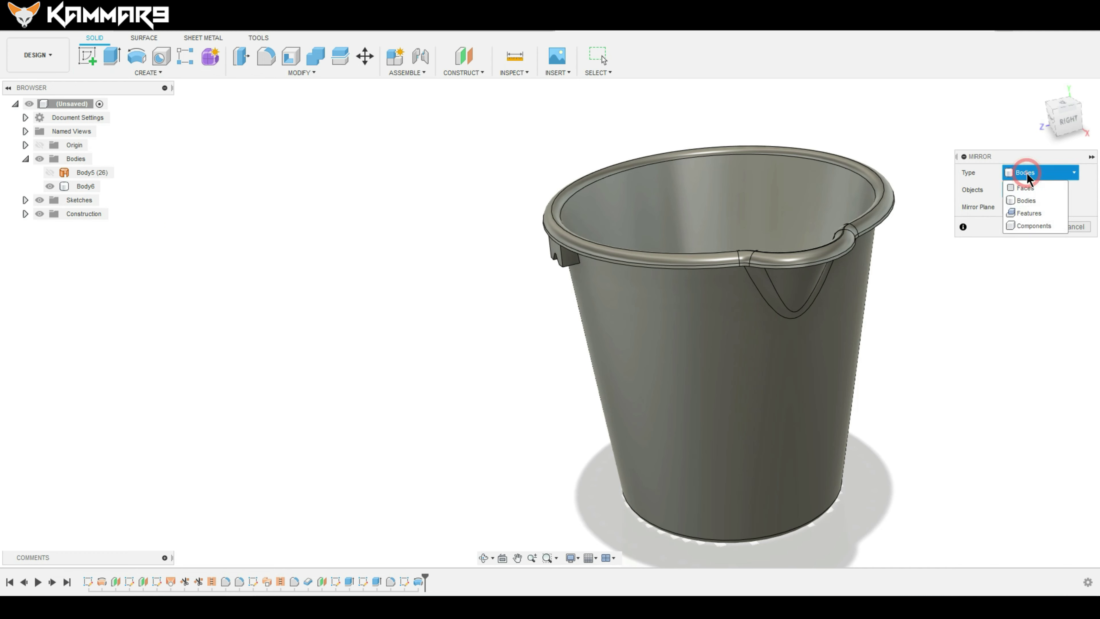
click(1018, 214)
click(418, 582)
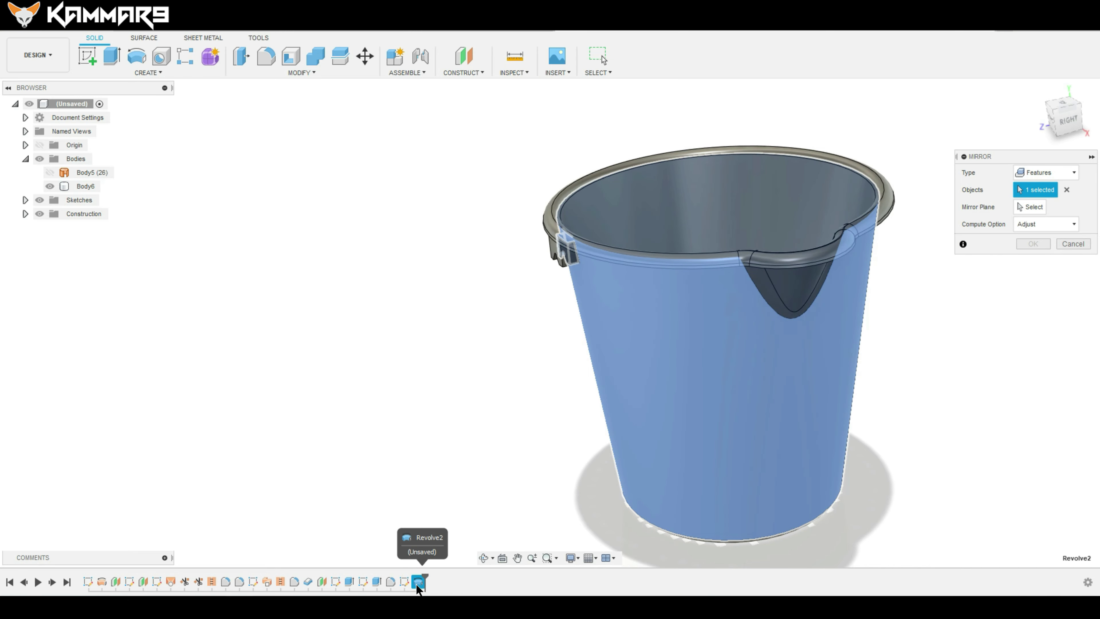
click(391, 582)
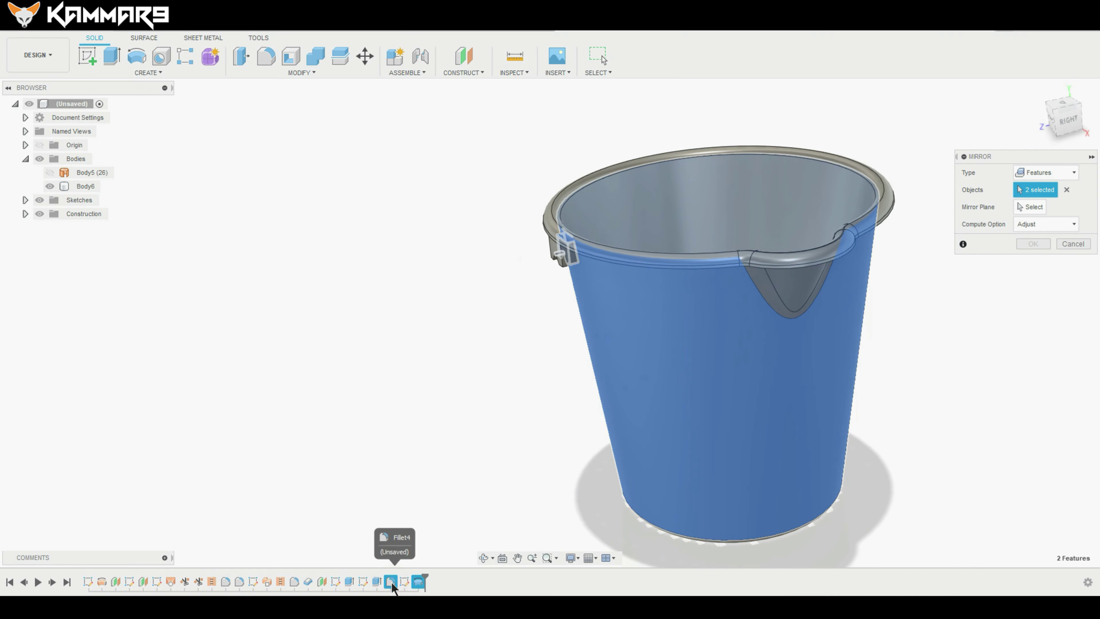
click(349, 582)
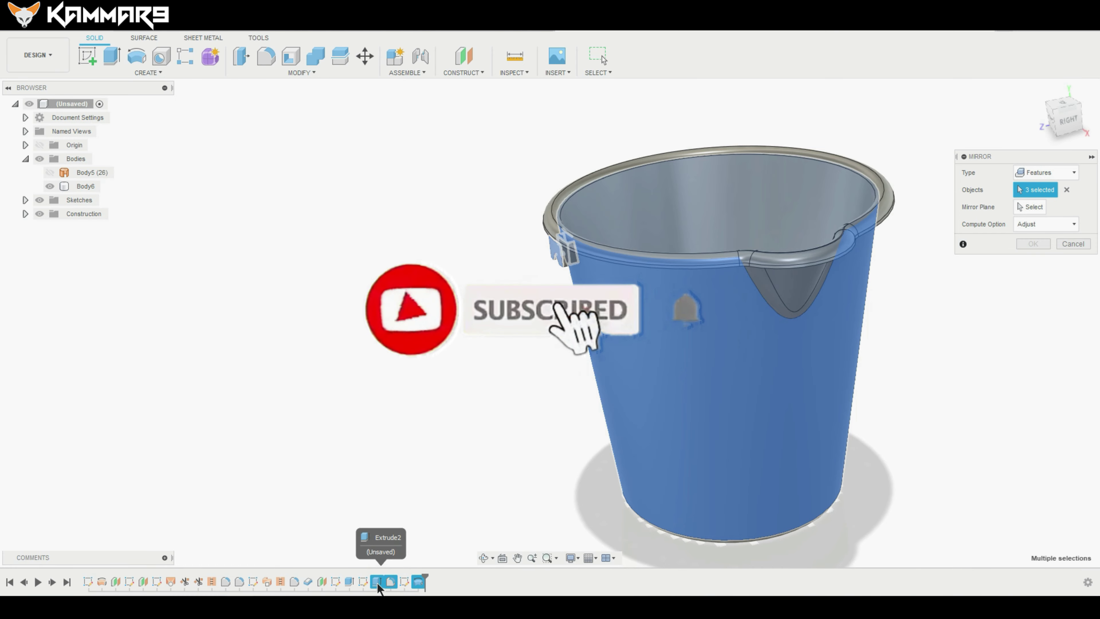
click(349, 582)
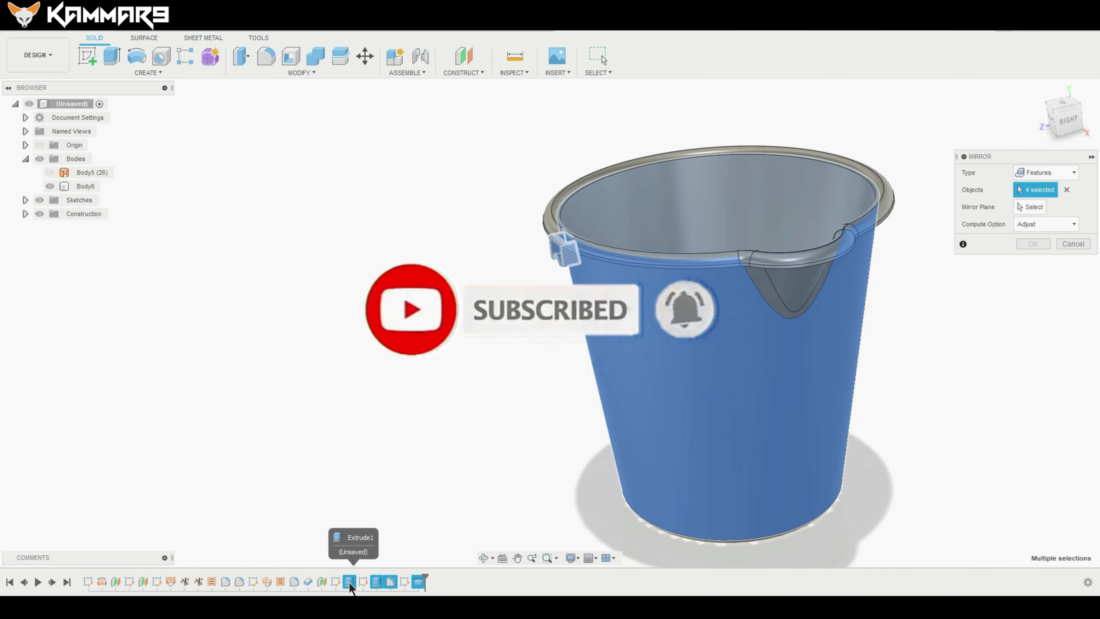
Mirror the lug features across the central plane with Identical compute
mouse_move(786, 393)
shift+middle_down()
mouse_move(798, 351)
mouse_move(776, 359)
shift+middle_up()
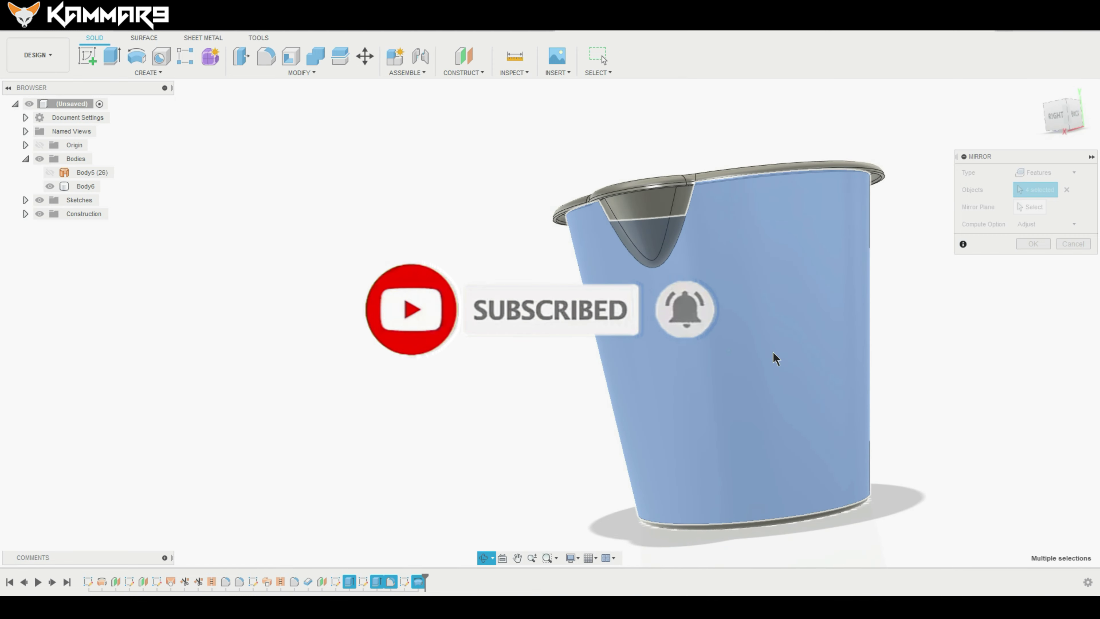
click(1048, 225)
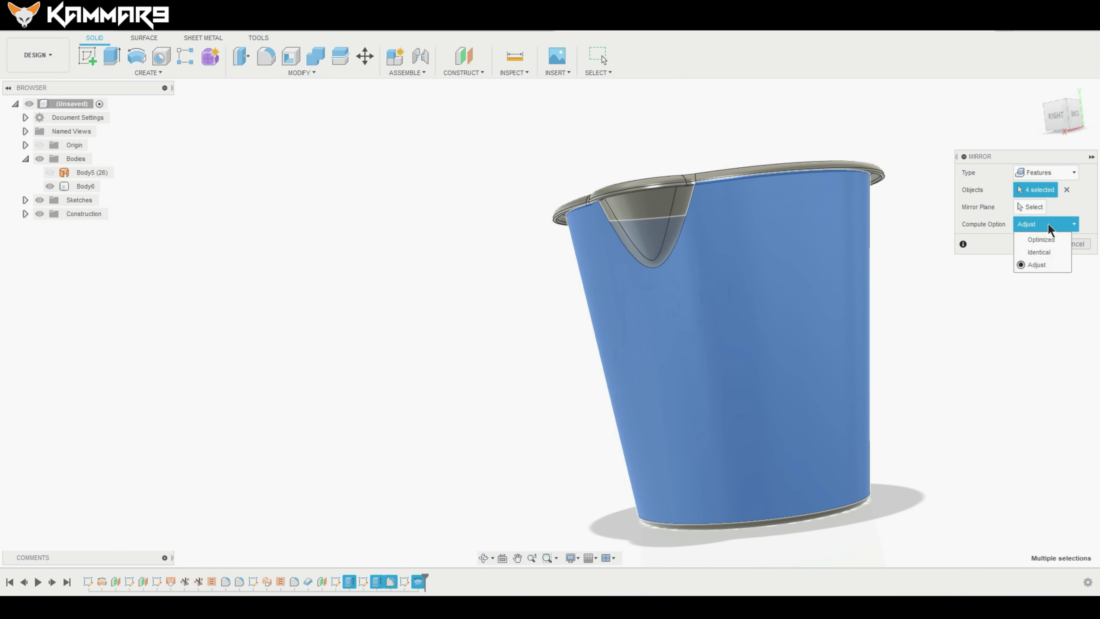
click(1039, 252)
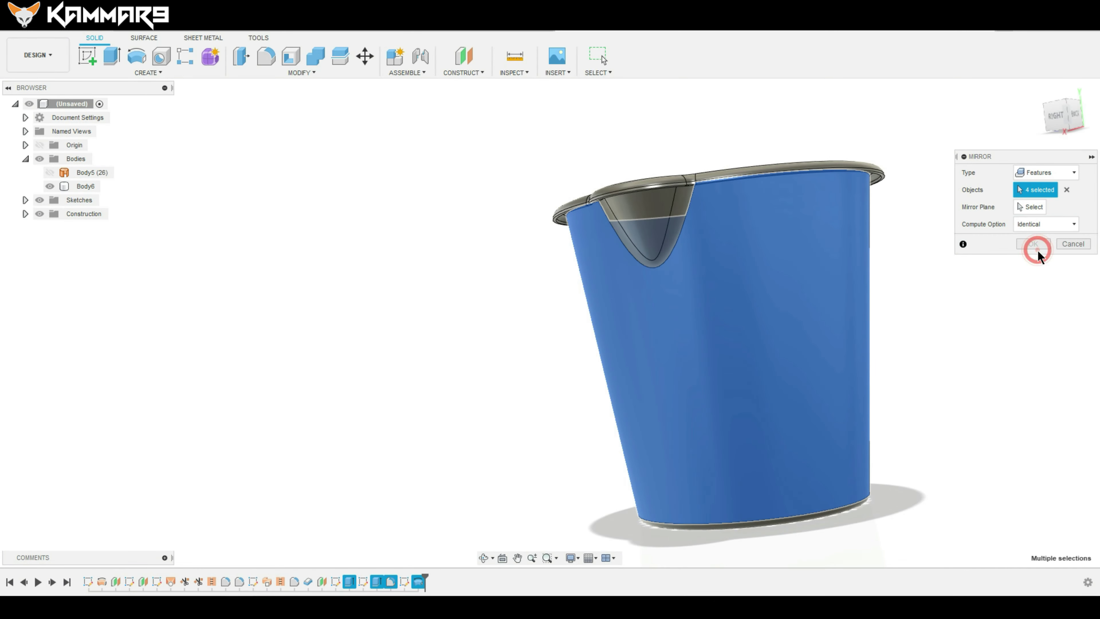
click(1032, 207)
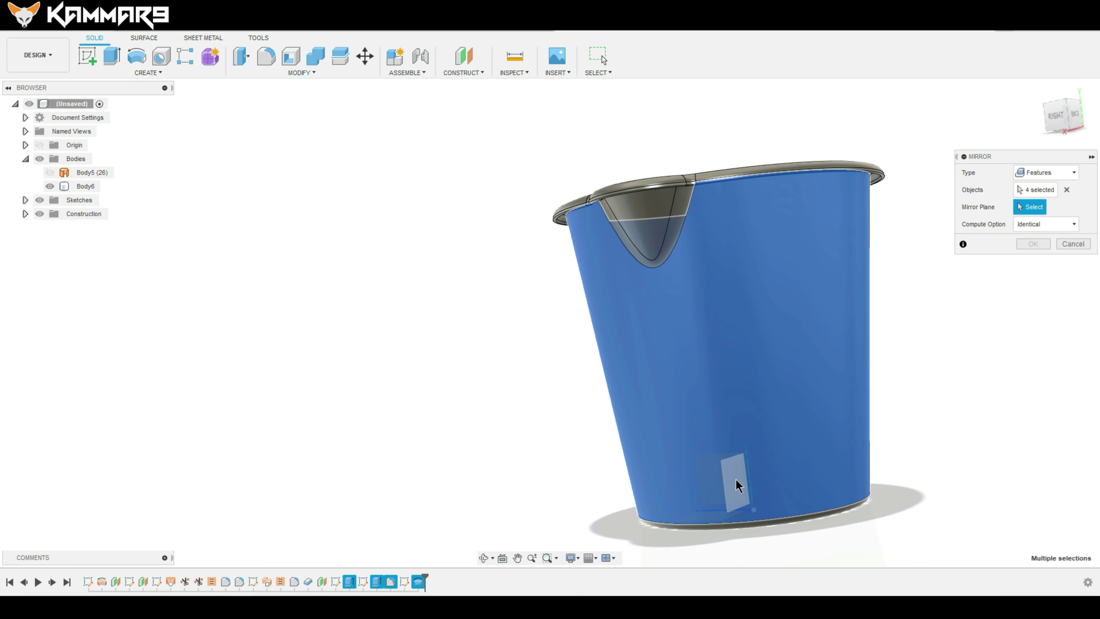
click(731, 488)
mouse_move(894, 337)
shift+middle_down()
mouse_move(899, 326)
mouse_move(913, 354)
shift+middle_up()
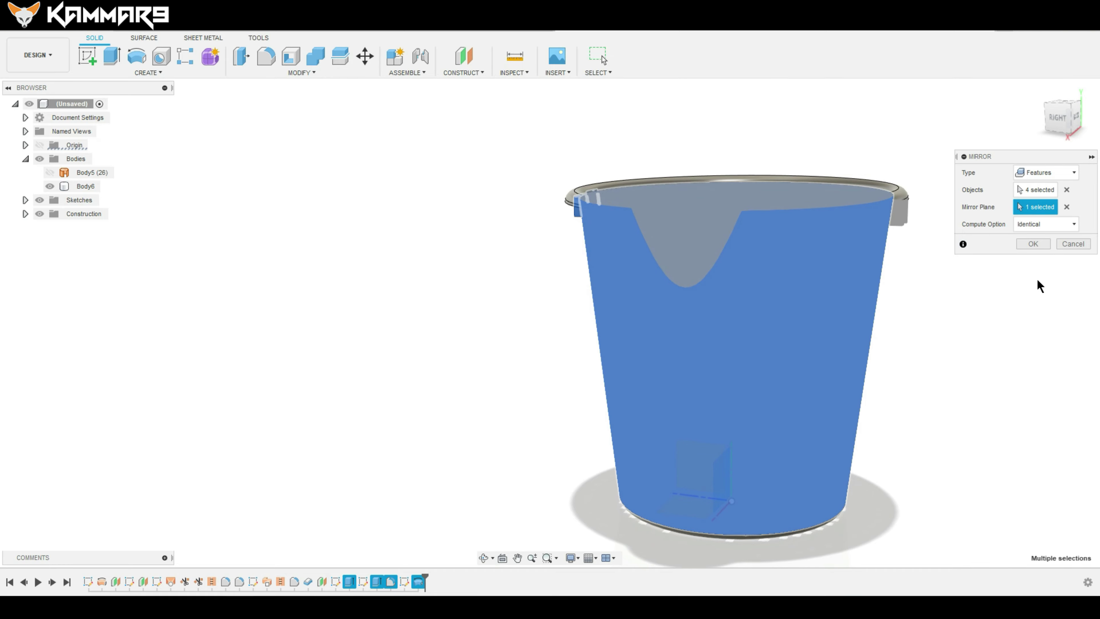
click(1039, 243)
mouse_move(916, 285)
shift+middle_down()
mouse_move(874, 251)
mouse_move(1030, 273)
shift+middle_up()
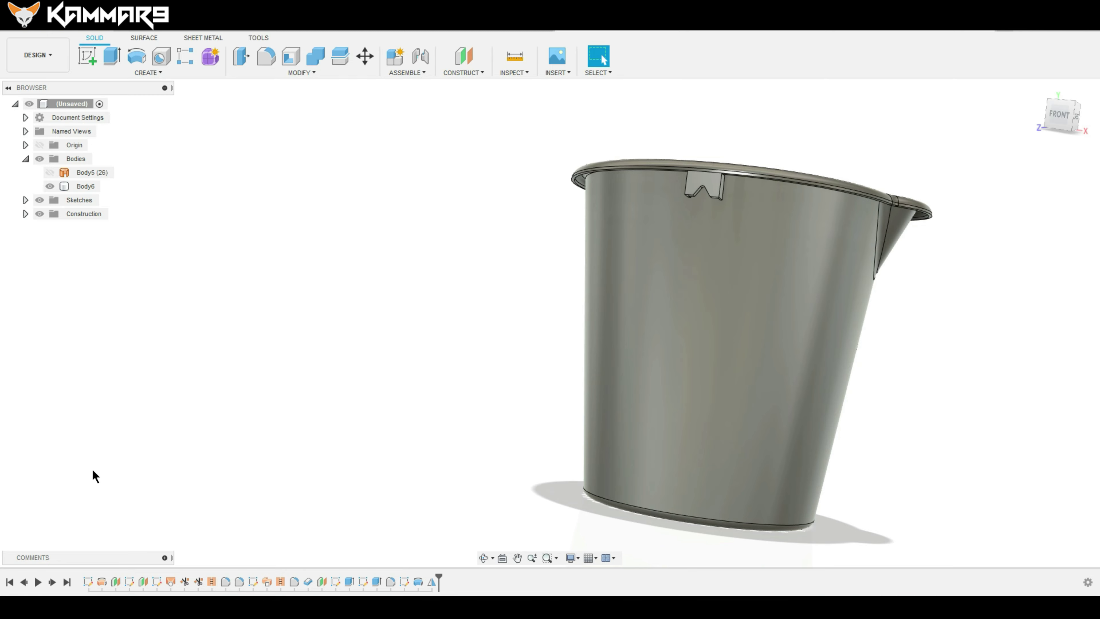
Convert Body6 into a component and rename Component1:1 to Bucket
mouse_move(1053, 415)
shift+middle_down()
mouse_move(951, 358)
mouse_move(859, 349)
mouse_move(836, 377)
shift+middle_up()
click(873, 373)
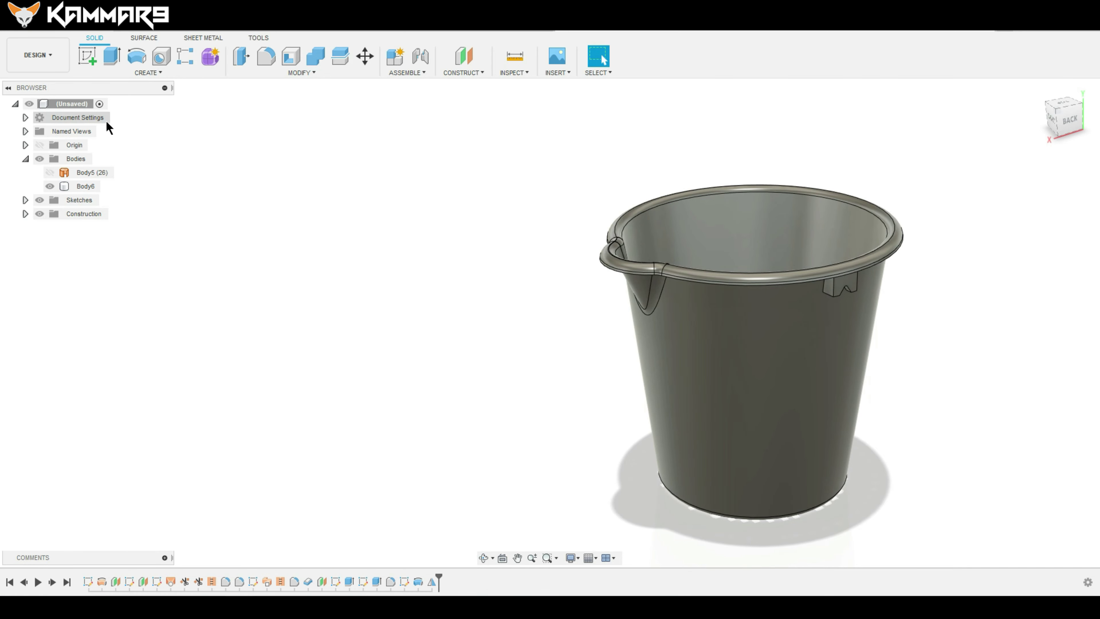
click(79, 187)
right_click(79, 187)
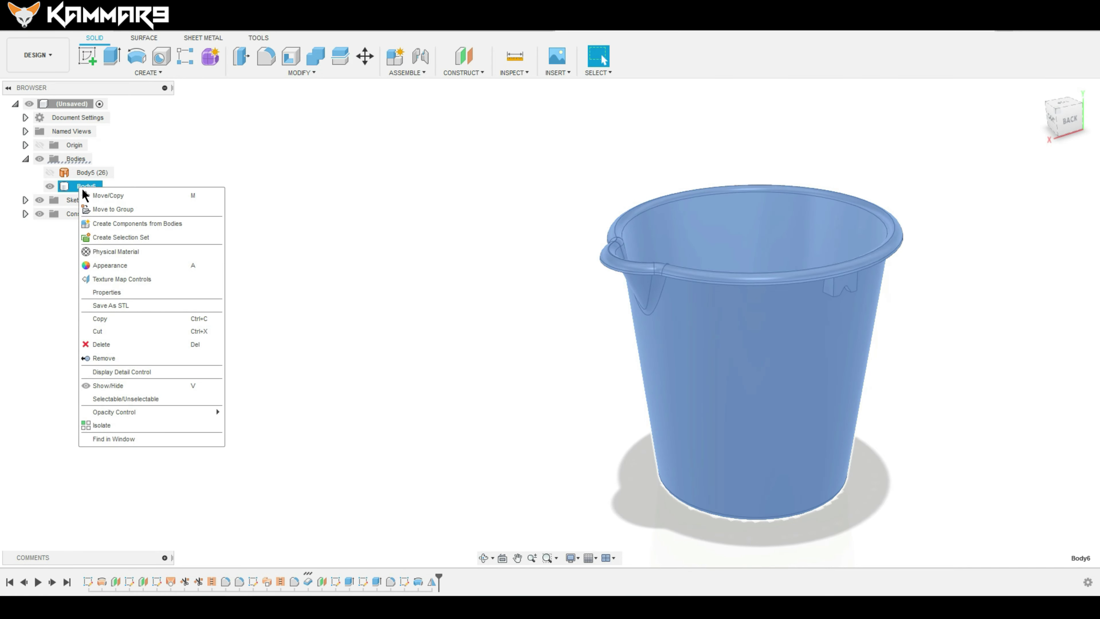
click(101, 224)
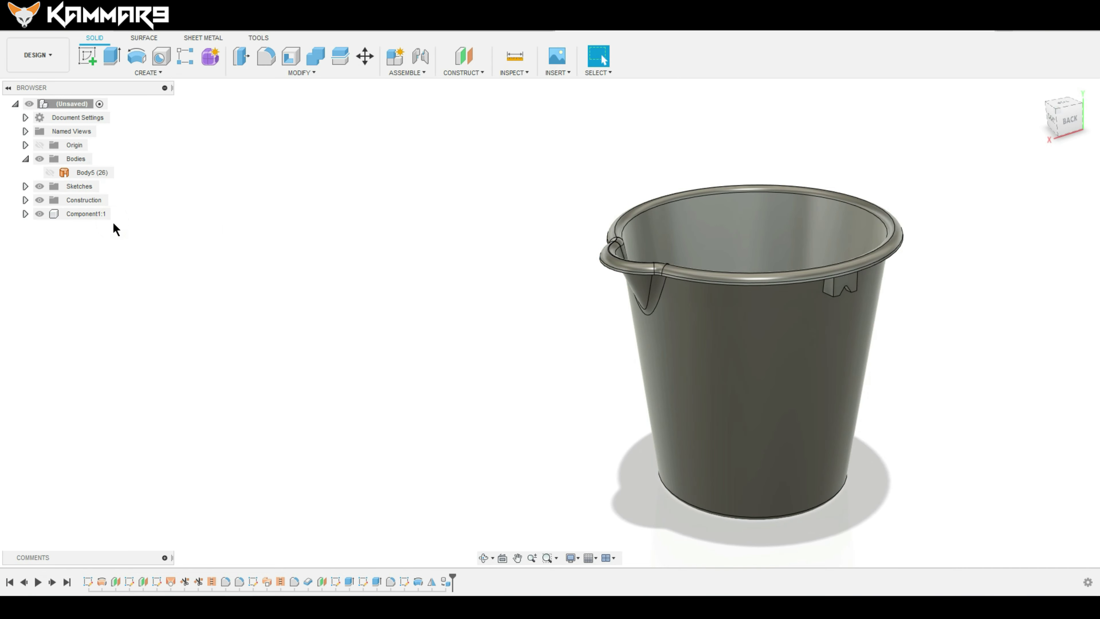
double_click(92, 214)
text(Bucket)
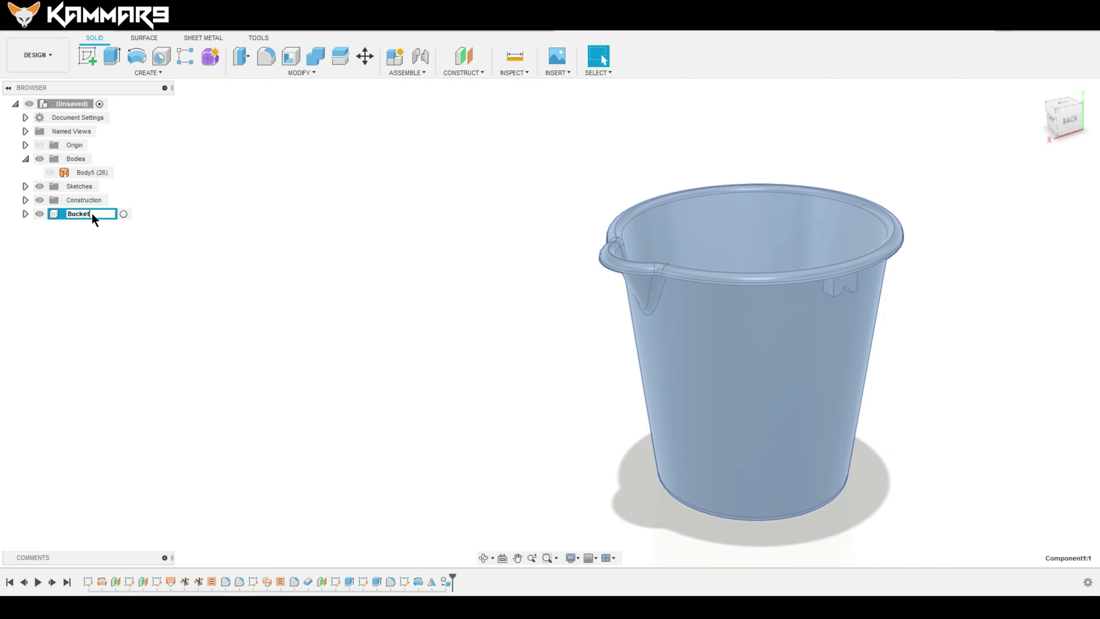
key(Return)
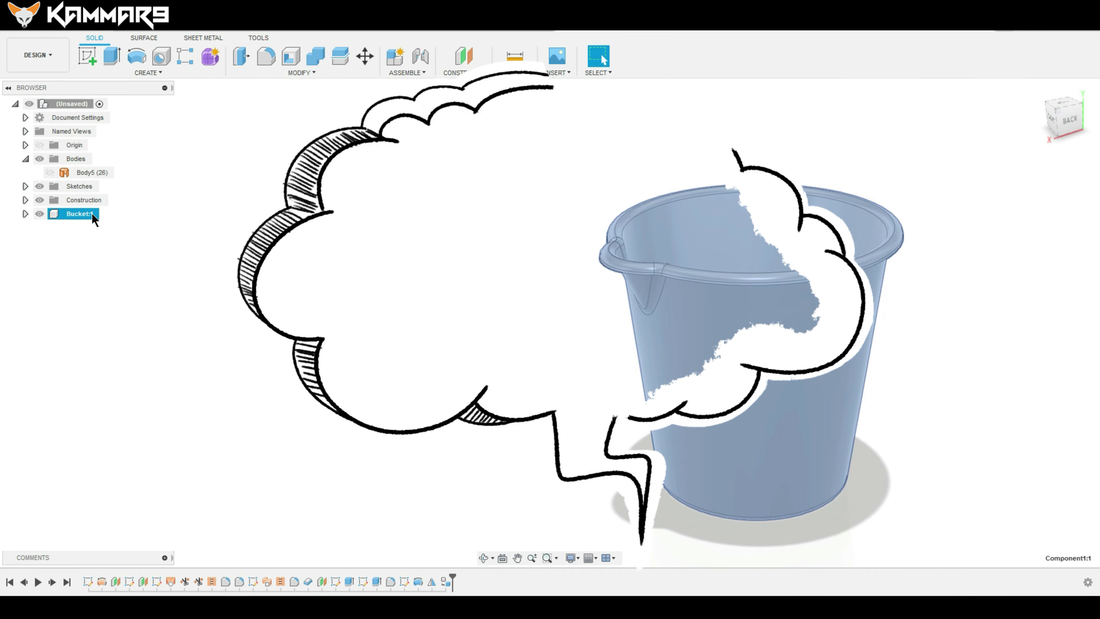
In the Render workspace, apply the Powder Coat - Rough (Green) appearance to the bucket
click(50, 56)
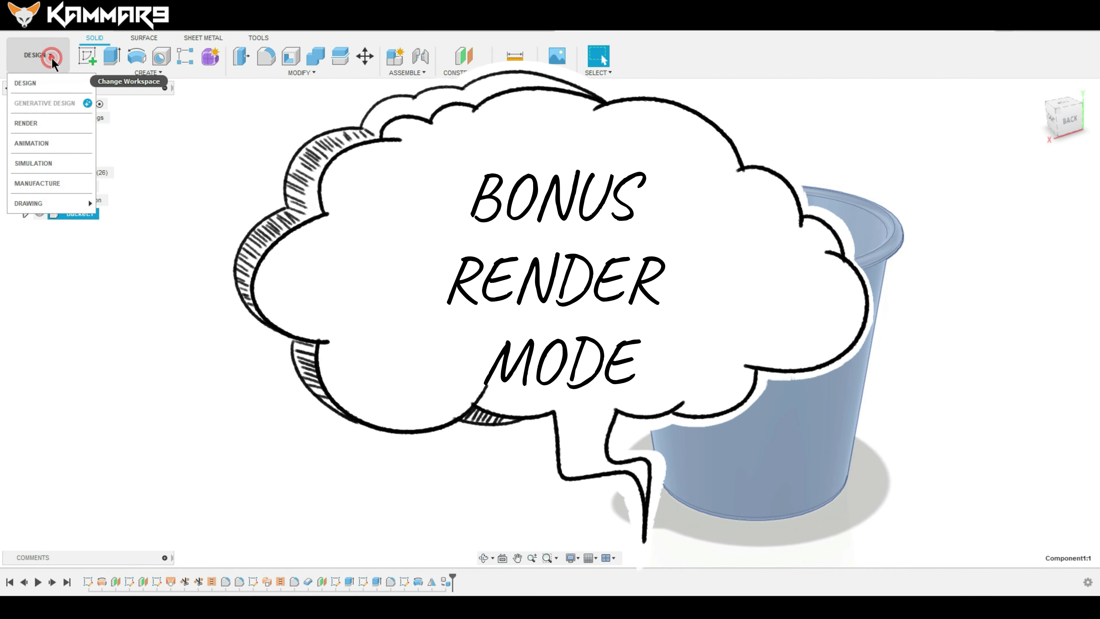
click(38, 123)
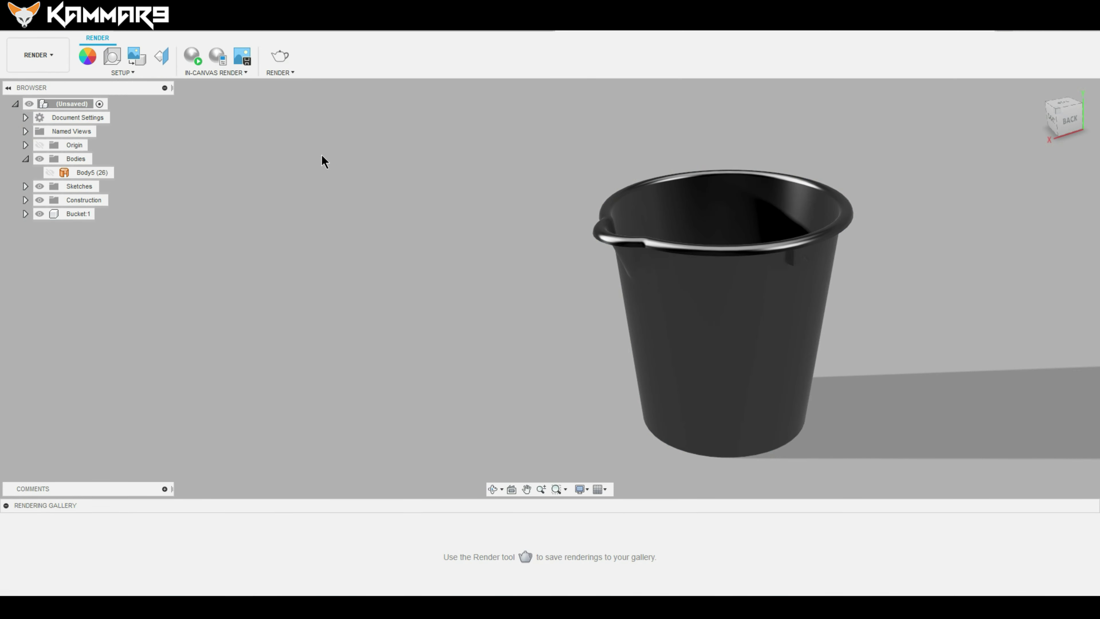
click(84, 57)
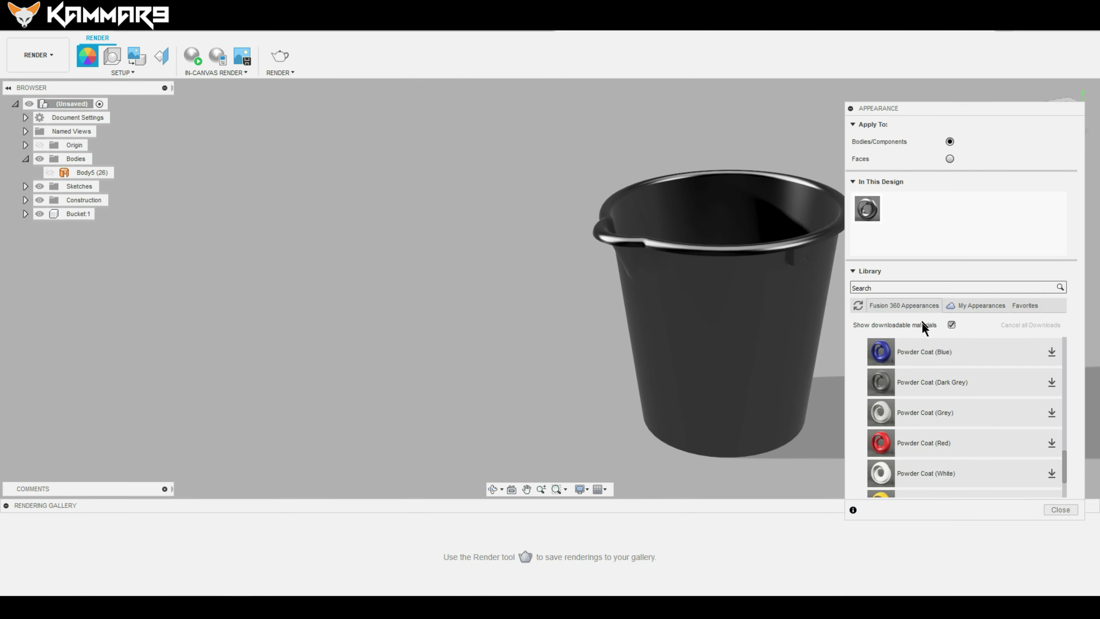
scroll(928, 371, up, 5)
scroll(931, 381, down, 3)
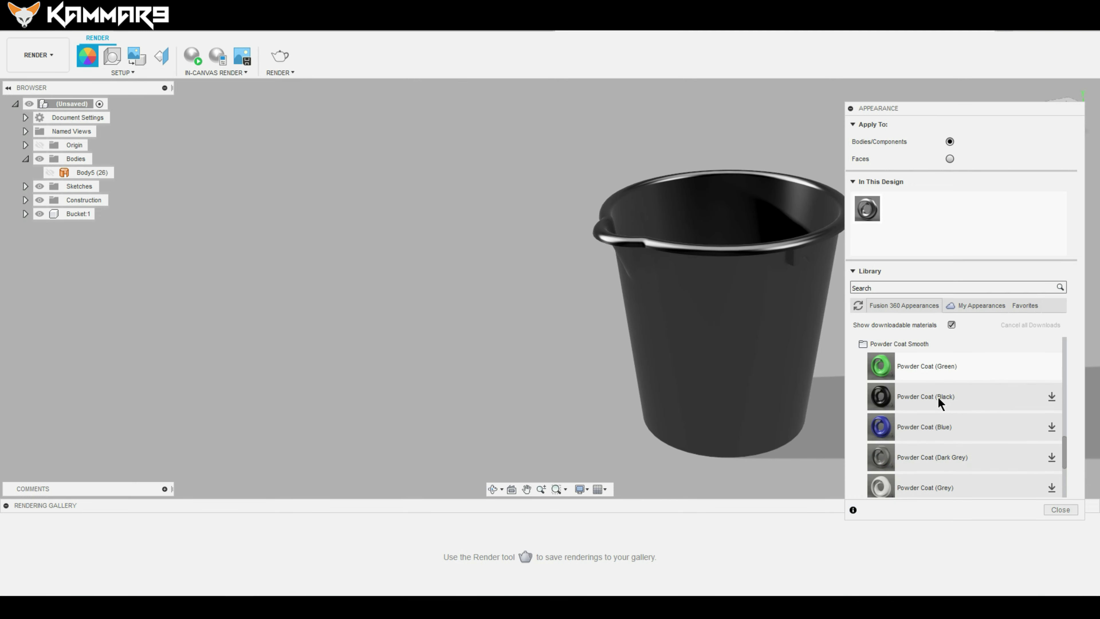
drag(1066, 445, 1070, 381)
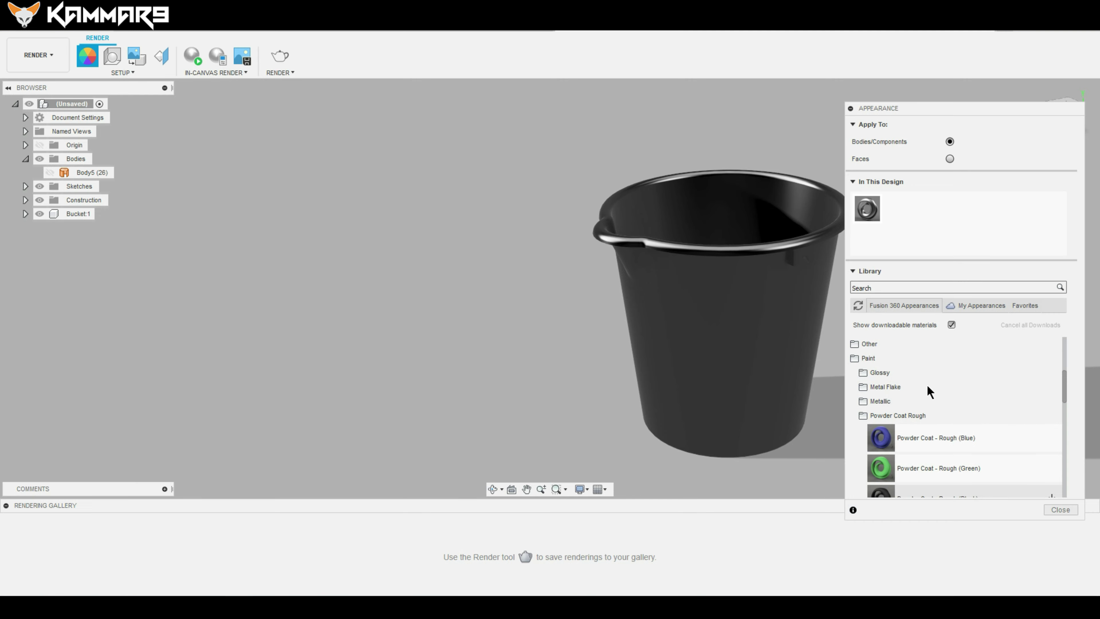
scroll(928, 392, down, 3)
click(941, 425)
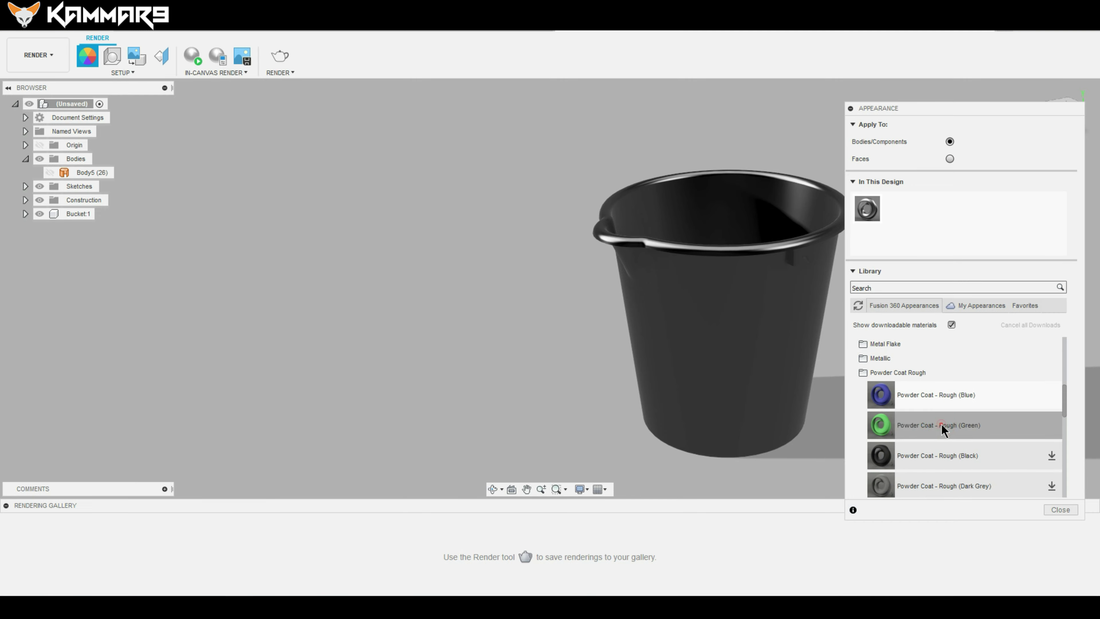
drag(931, 427, 777, 319)
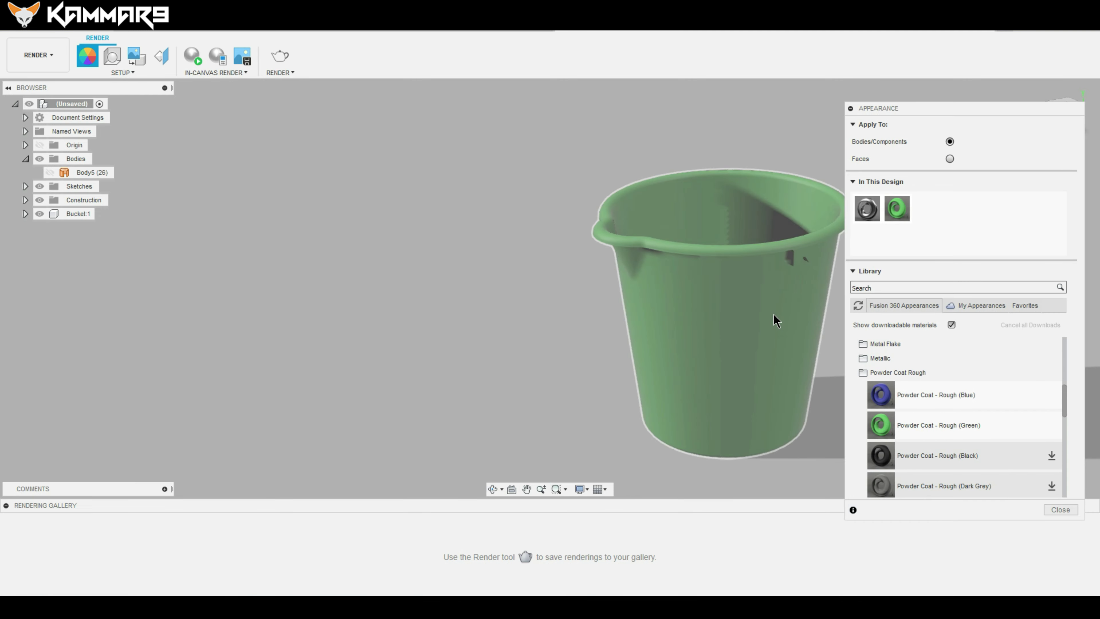
Edit the green powder coat's colour to a brighter lime green and close the library
right_click(901, 214)
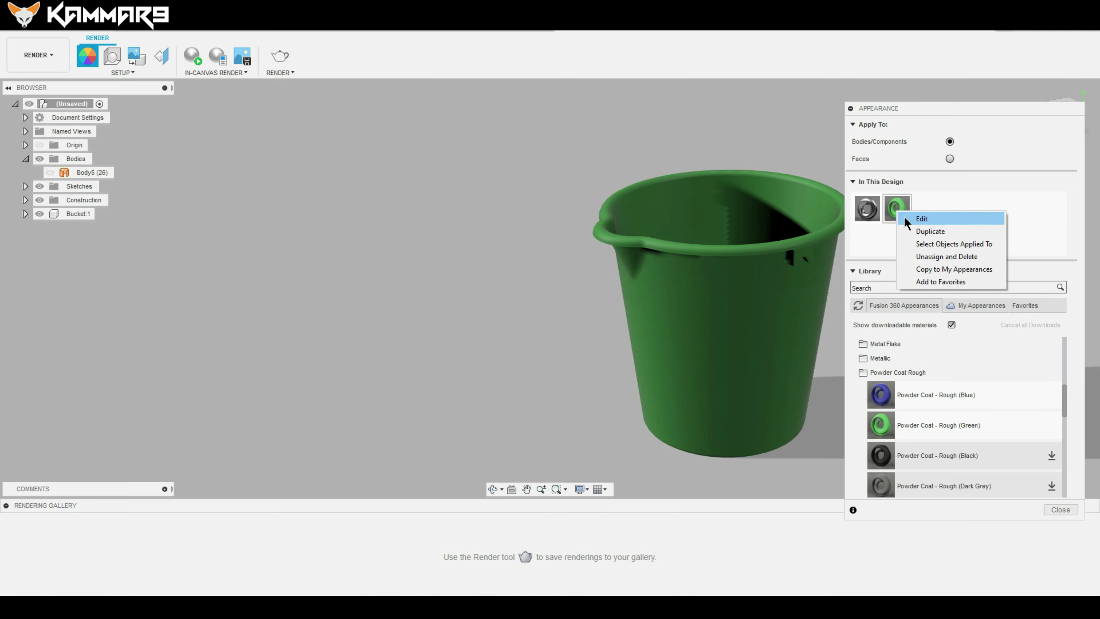
click(929, 219)
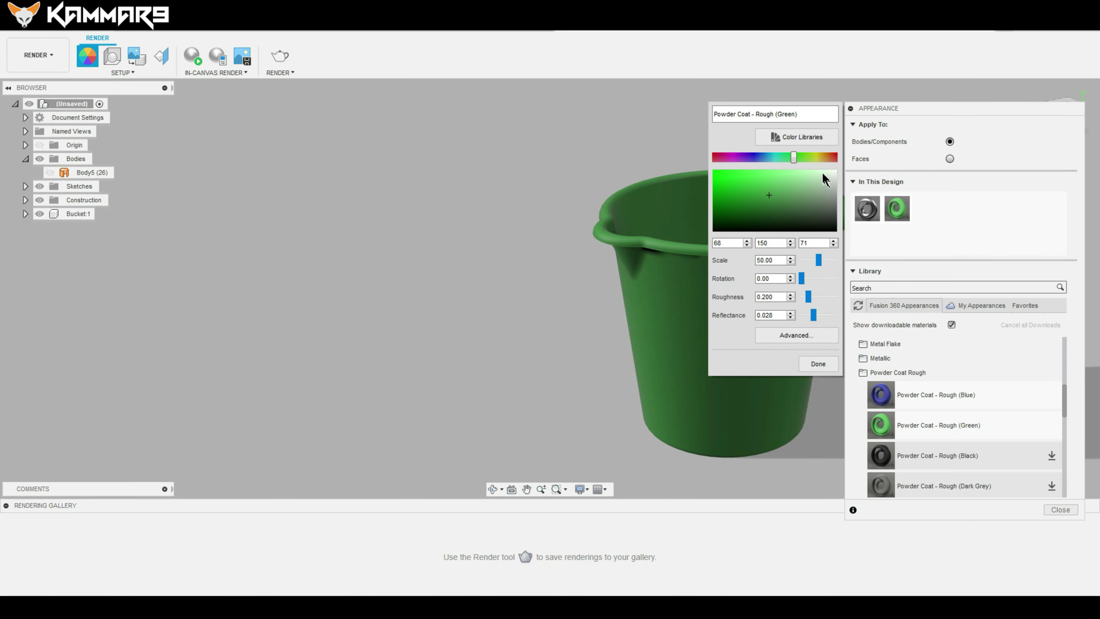
drag(795, 154, 799, 155)
mouse_move(767, 195)
mouse_down()
mouse_move(741, 158)
mouse_move(802, 157)
mouse_up()
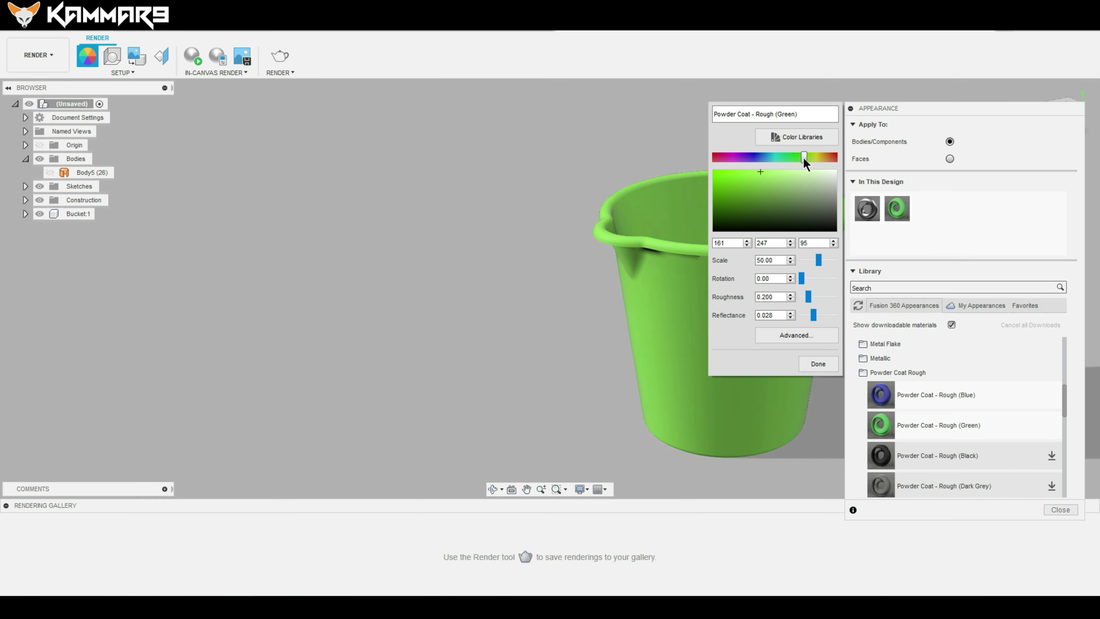
click(820, 365)
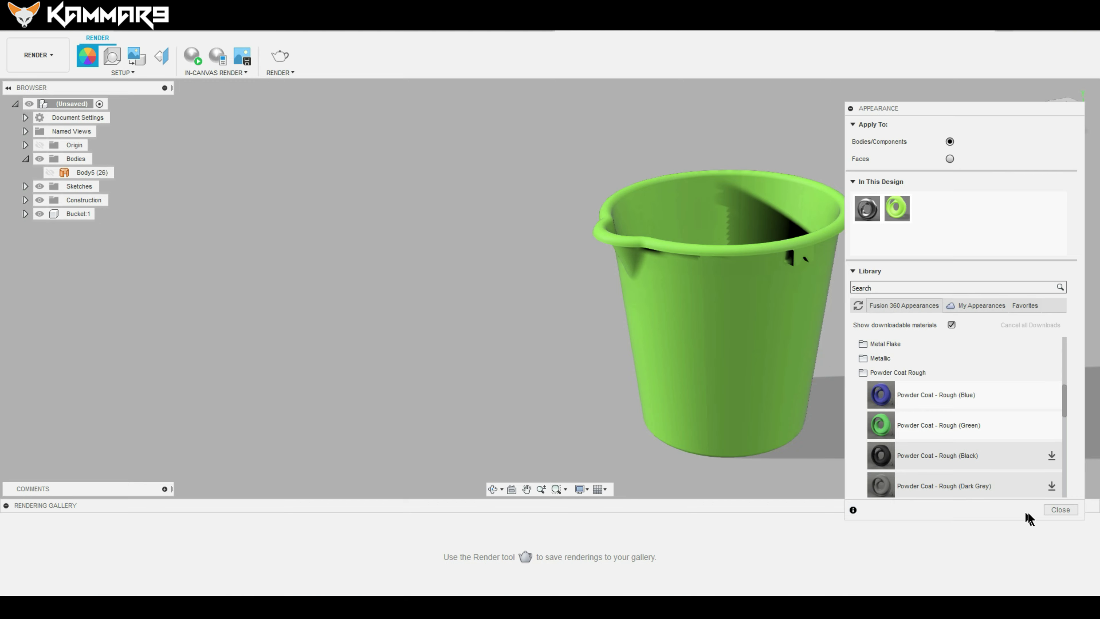
click(1061, 510)
Orbit to view the bucket from above, then return to the Design workspace
shift+middle_drag(763, 243, 758, 244)
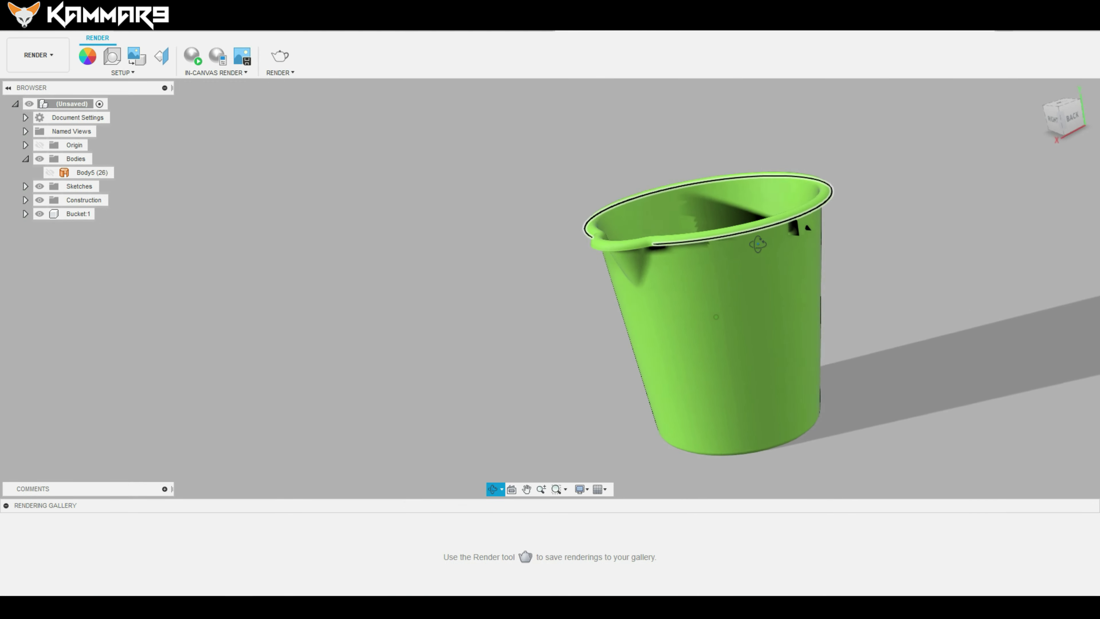
mouse_move(758, 244)
mouse_down()
mouse_move(852, 297)
mouse_move(830, 278)
mouse_up()
key(Escape)
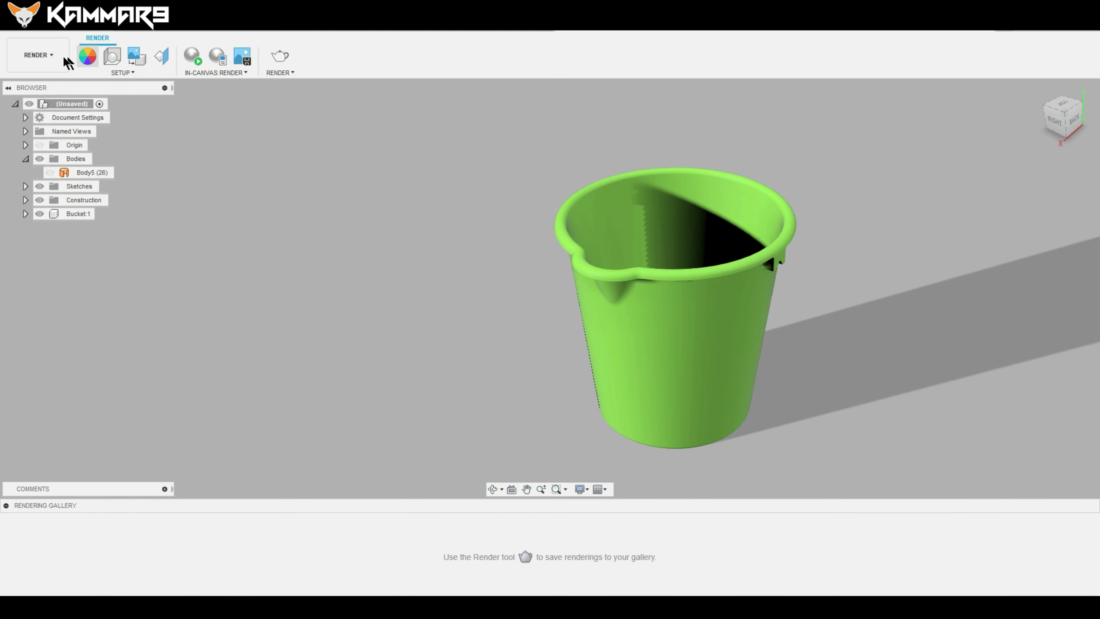
click(48, 56)
click(39, 86)
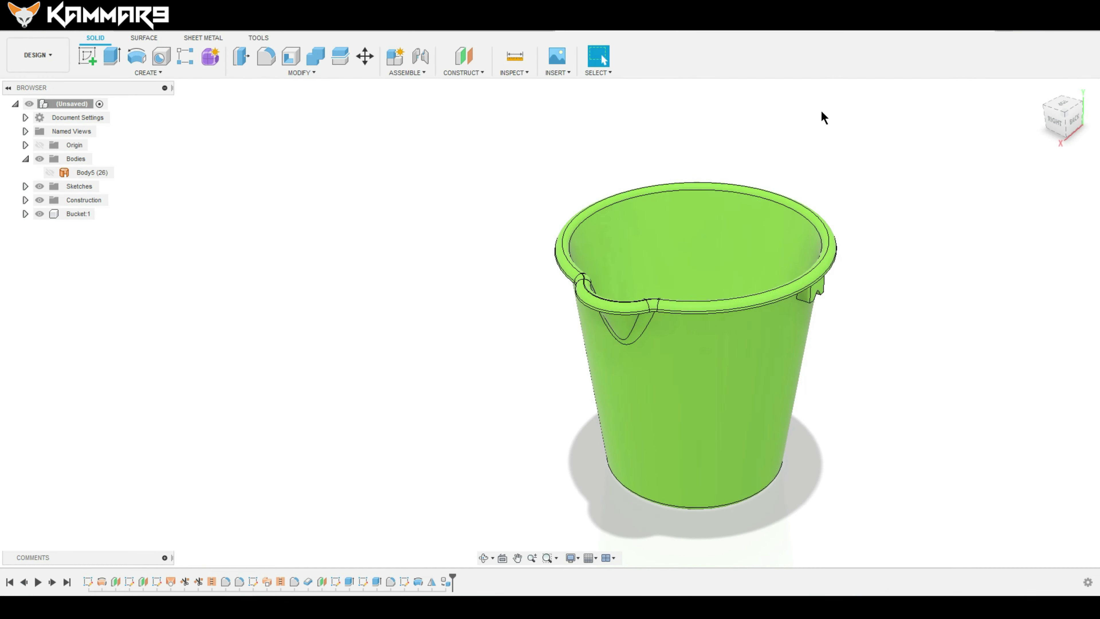
Add a new component from the root node, named Bucket_Holder
mouse_move(824, 118)
shift+middle_down()
mouse_move(614, 197)
mouse_move(894, 307)
mouse_move(864, 273)
mouse_move(876, 302)
mouse_move(700, 160)
mouse_move(767, 160)
shift+middle_up()
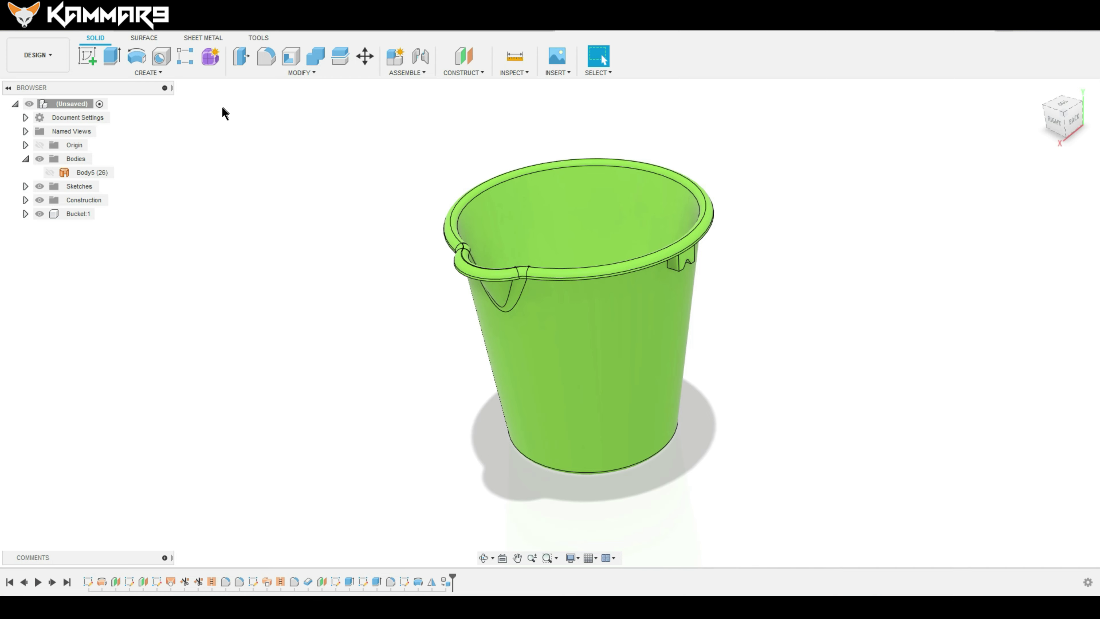
right_click(70, 105)
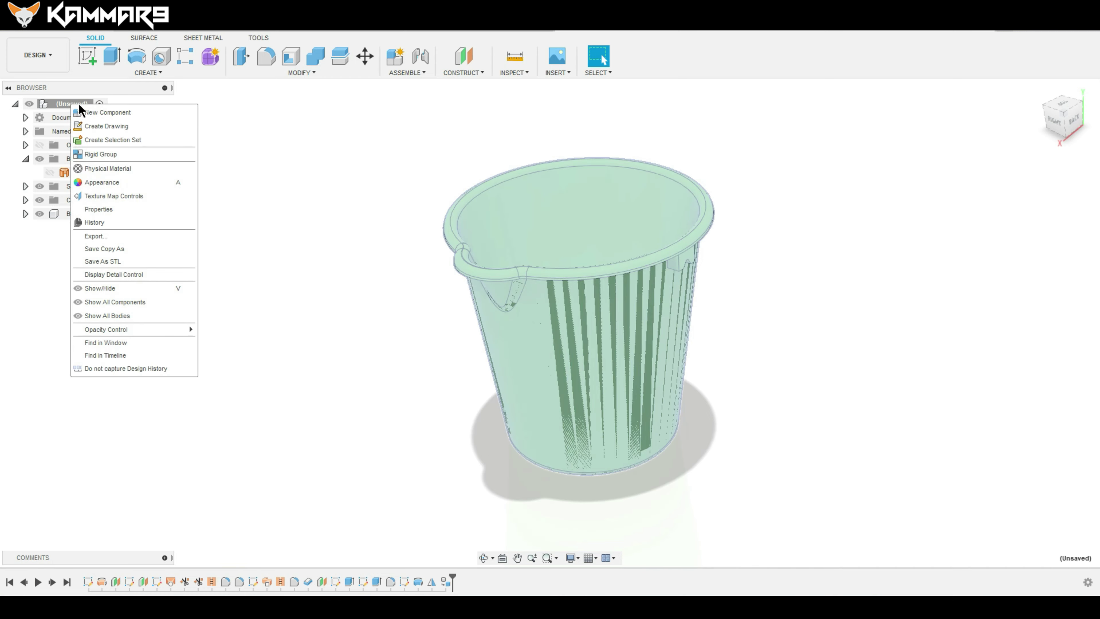
click(103, 112)
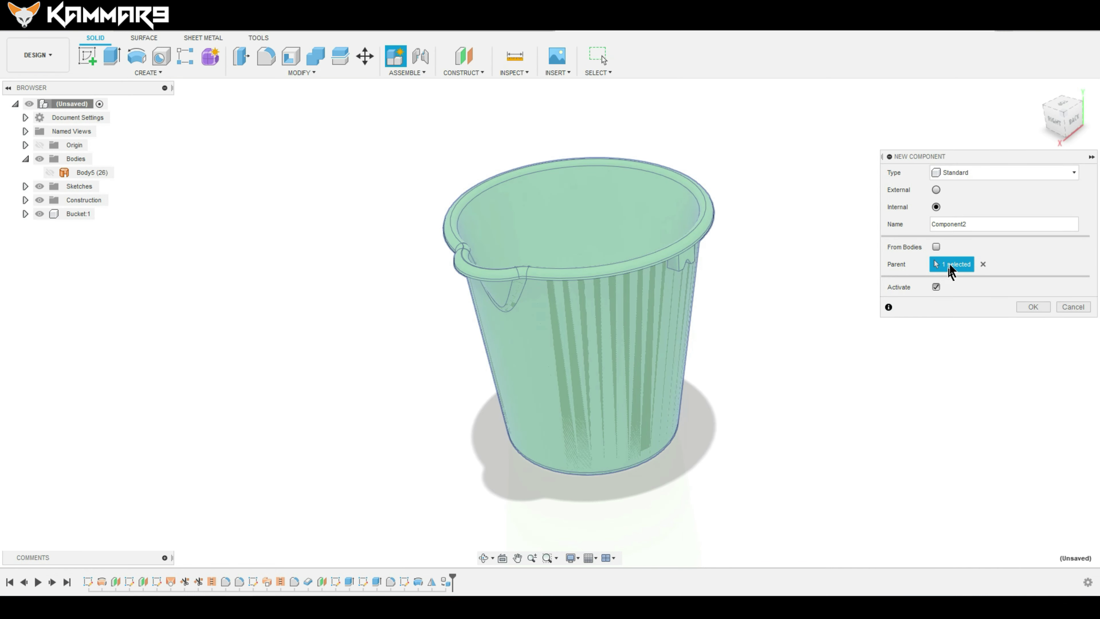
drag(977, 227, 906, 227)
double_click(973, 225)
text(B)
text(cket )
text(_Ho)
text(lder)
click(1024, 308)
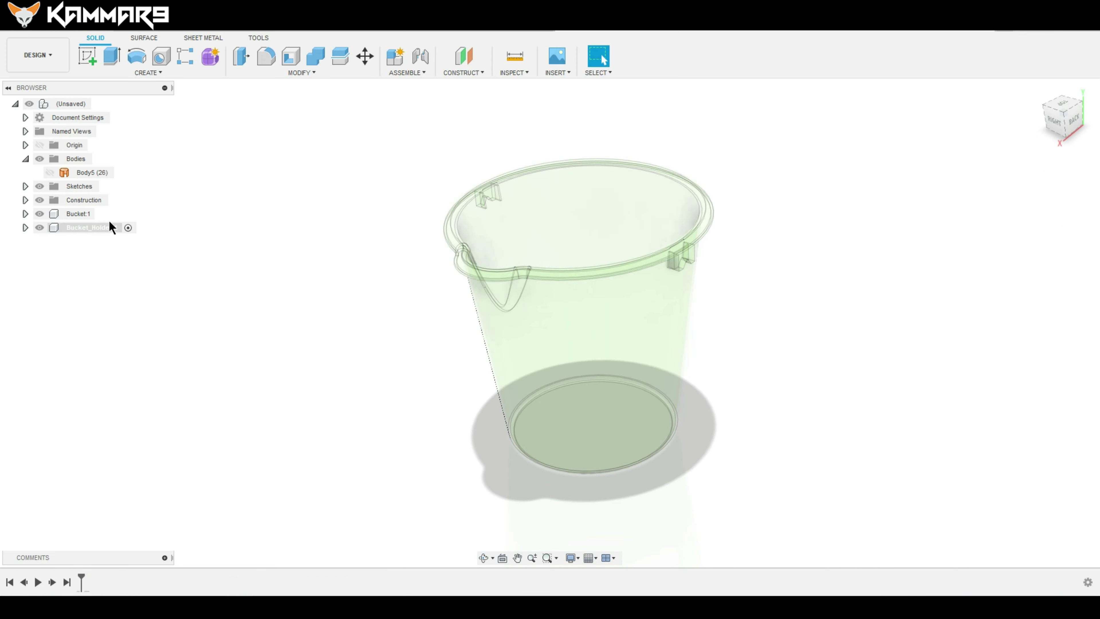
Sketch on the bucket's side plane, drawing a short lug segment and a vertical line above the rim
click(86, 55)
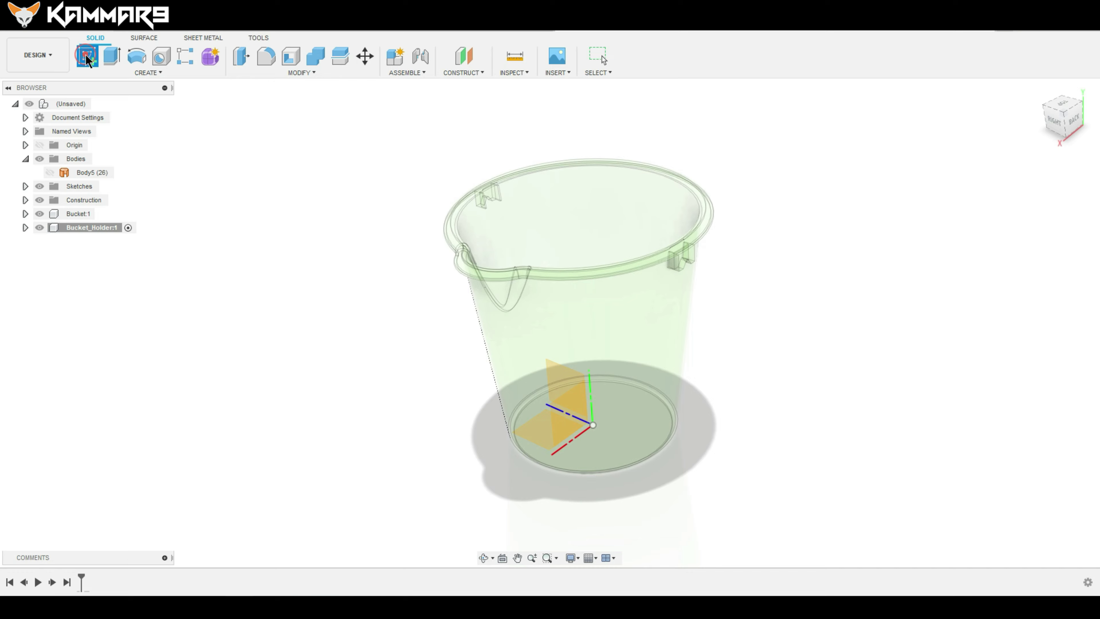
click(556, 372)
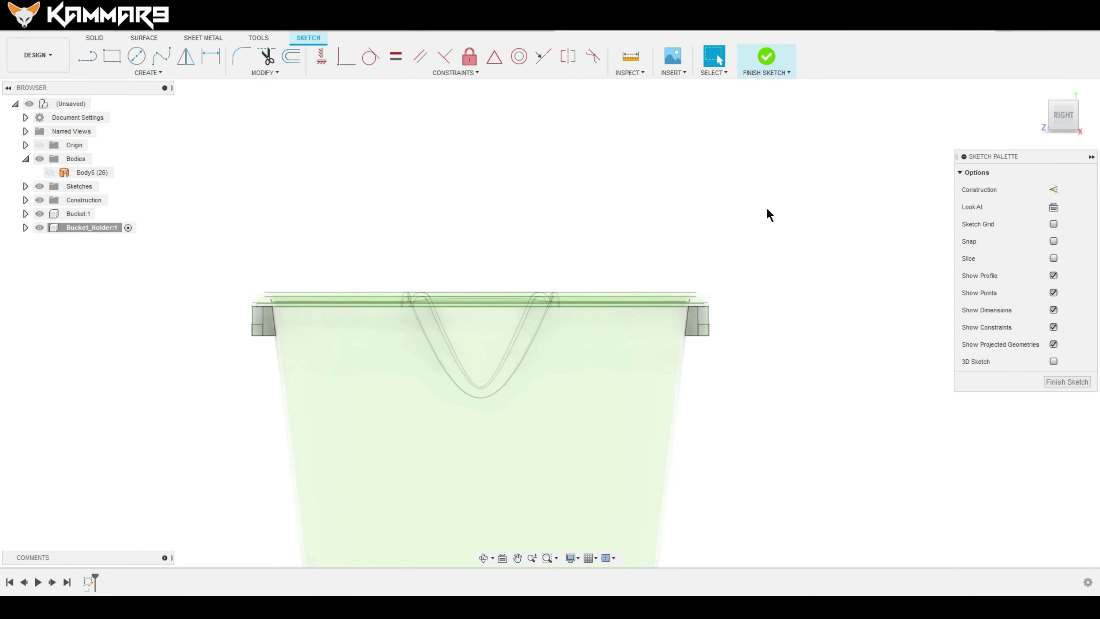
key(l)
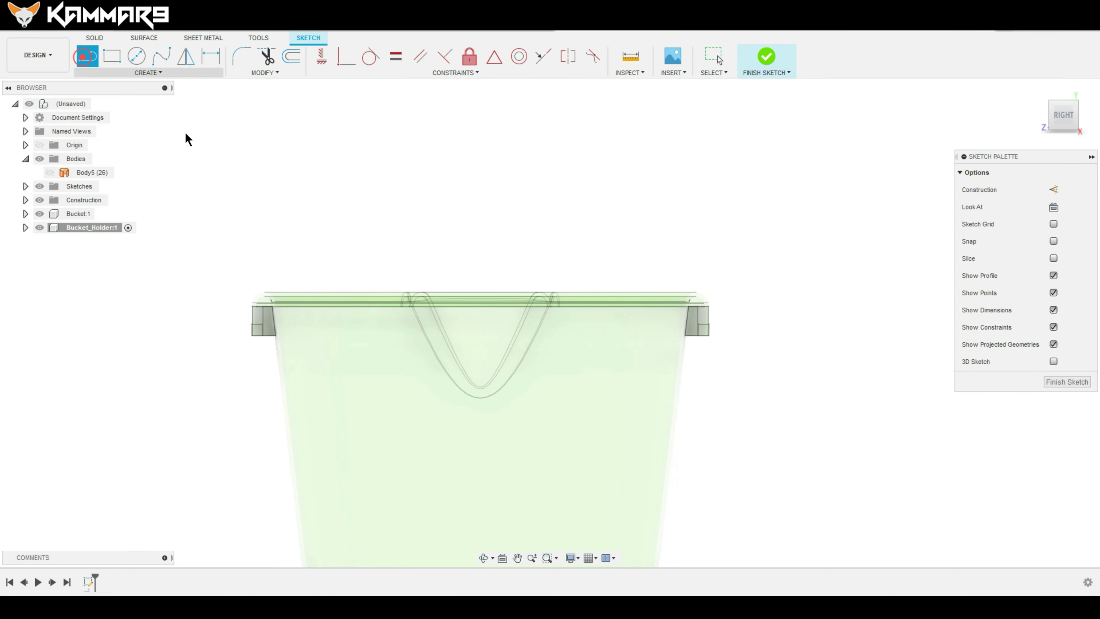
scroll(606, 225, down, 1)
scroll(830, 498, up, 2)
scroll(679, 396, up, 5)
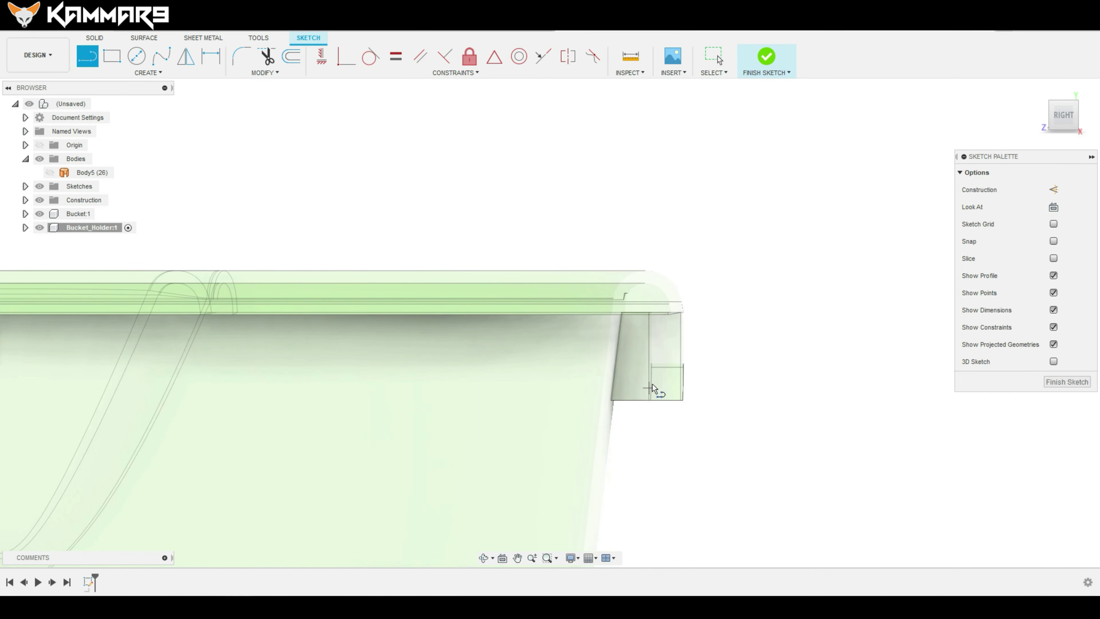
scroll(650, 388, up, 3)
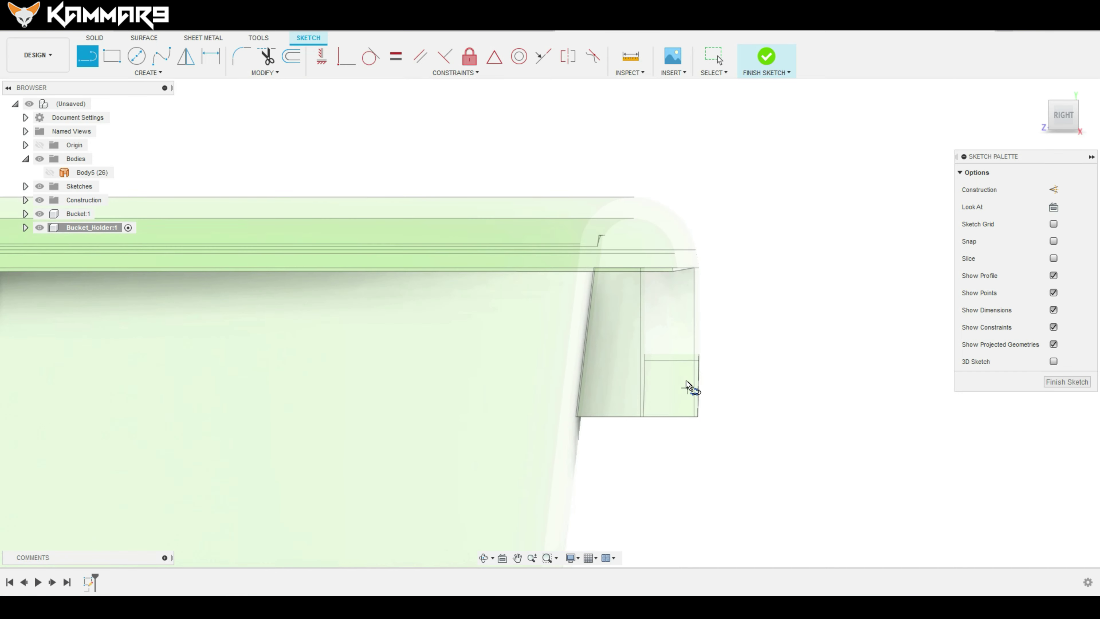
click(637, 389)
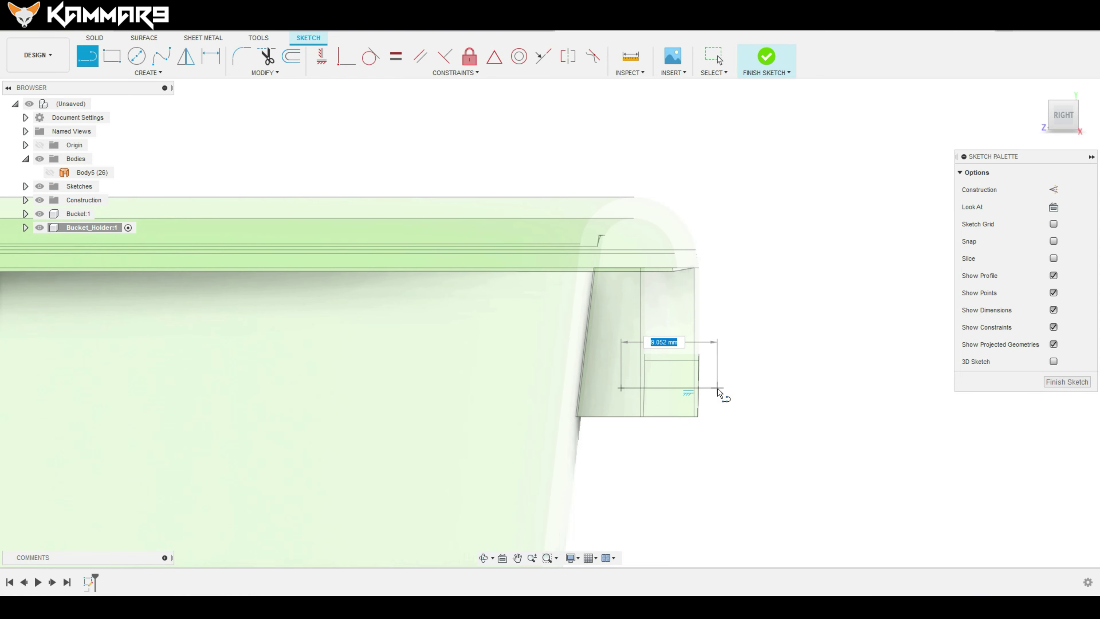
click(717, 388)
scroll(717, 389, down, 3)
scroll(720, 370, down, 3)
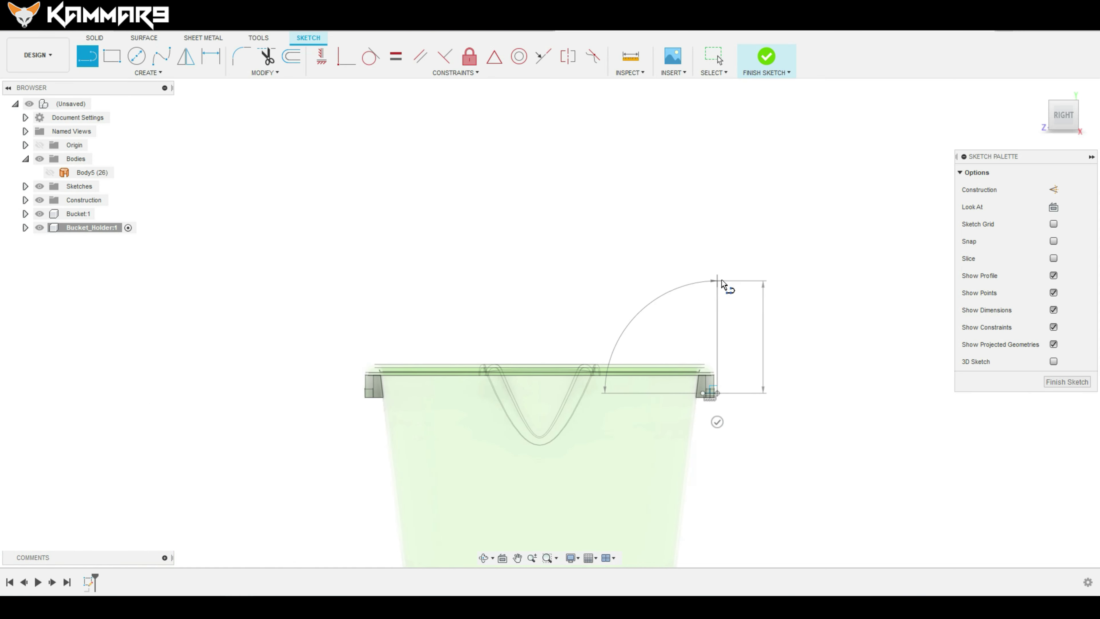
click(720, 279)
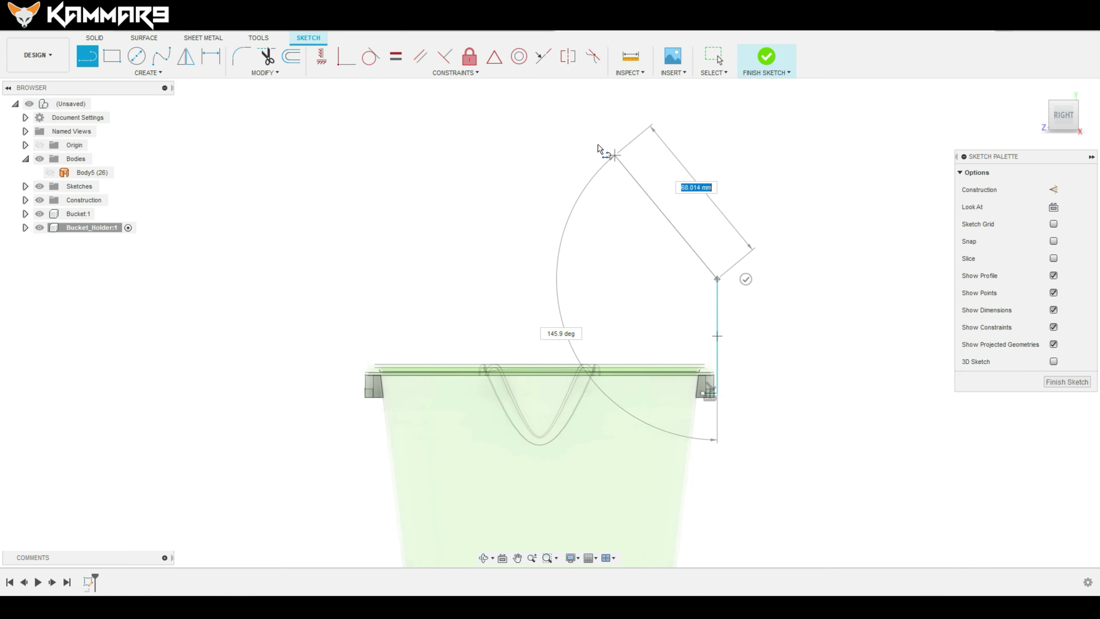
Complete the outline with an angled line, a top horizontal line and a vertical centre line
click(626, 133)
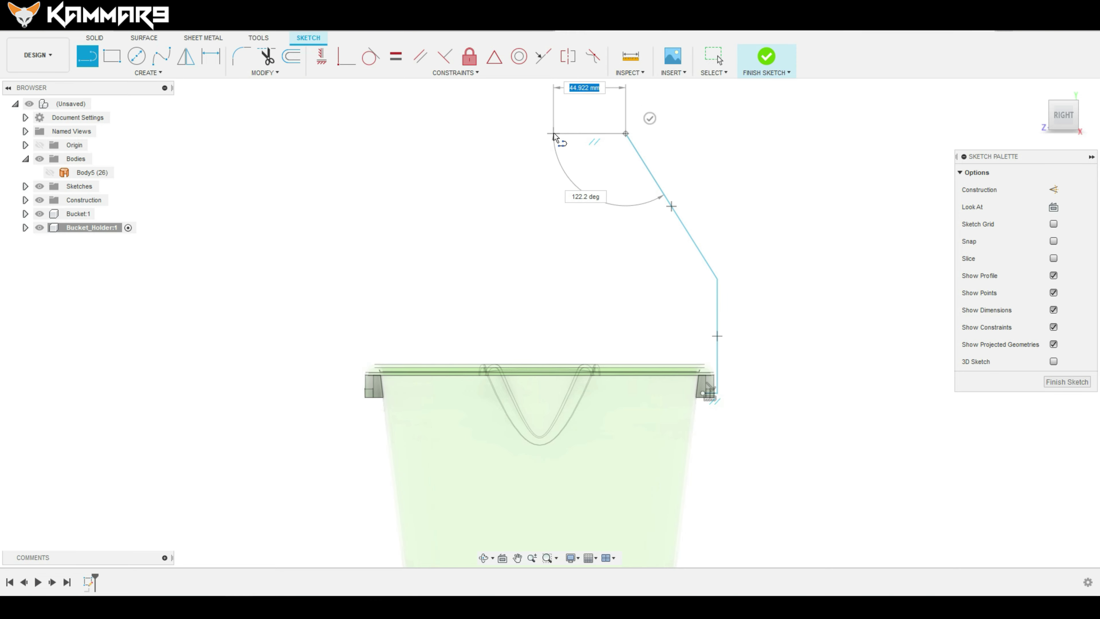
scroll(554, 135, down, 3)
scroll(555, 136, down, 1)
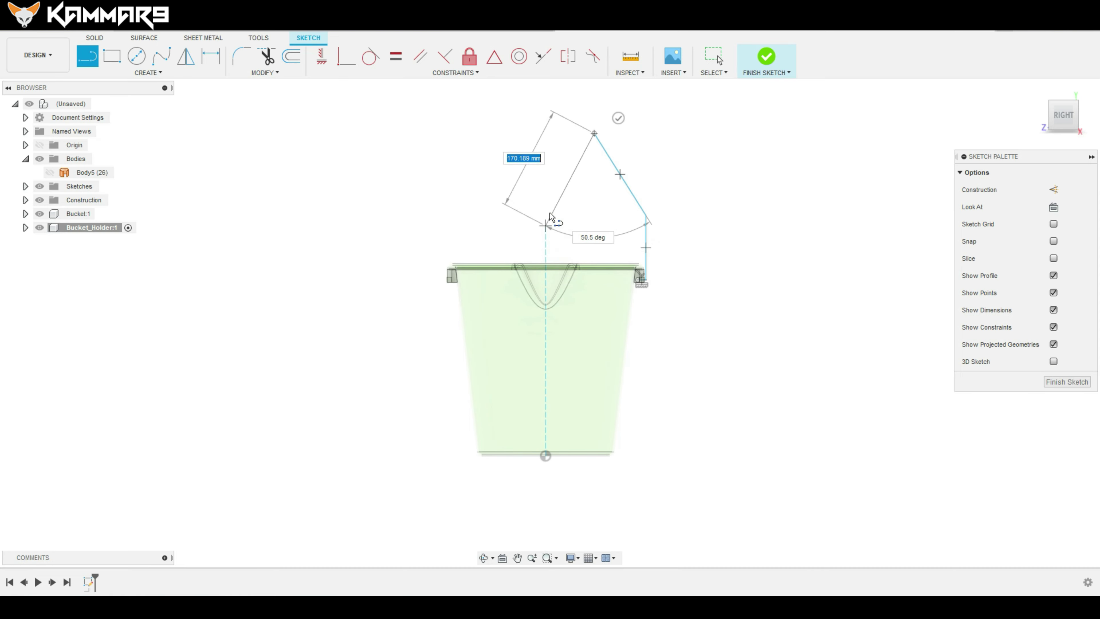
click(546, 134)
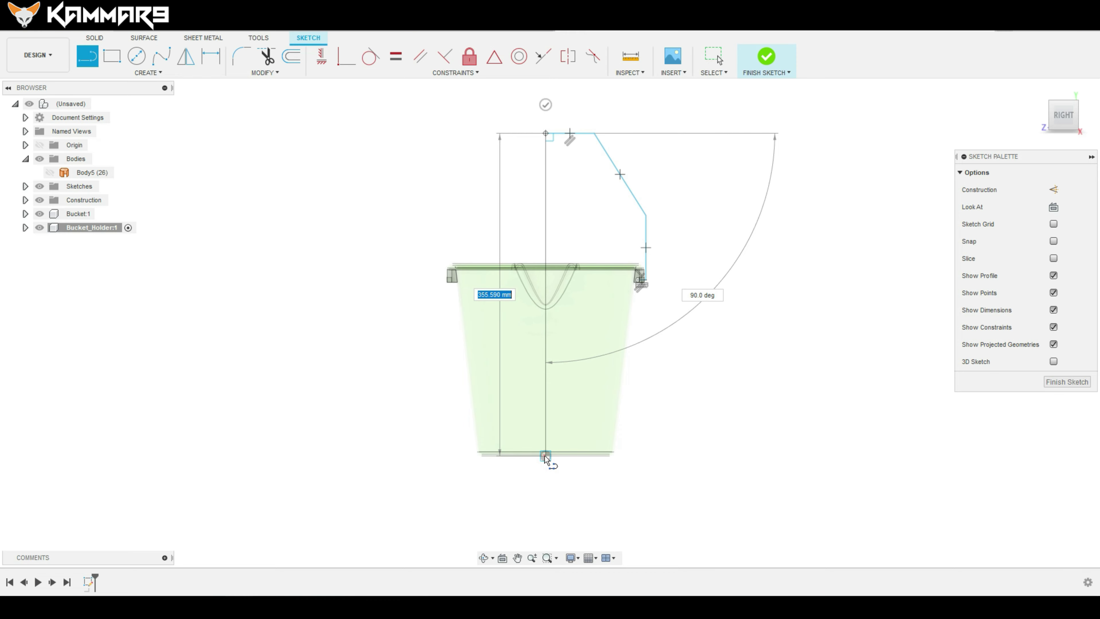
click(545, 456)
key(Escape)
Make the vertical centre line construction geometry and dimension the top line 50 mm
click(547, 195)
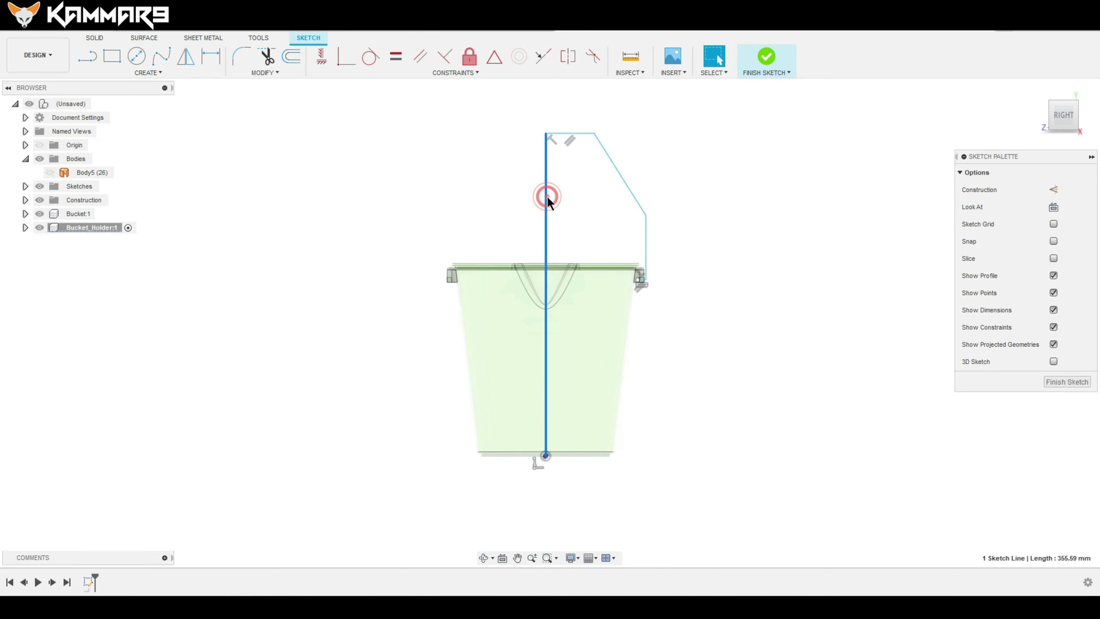
click(1053, 189)
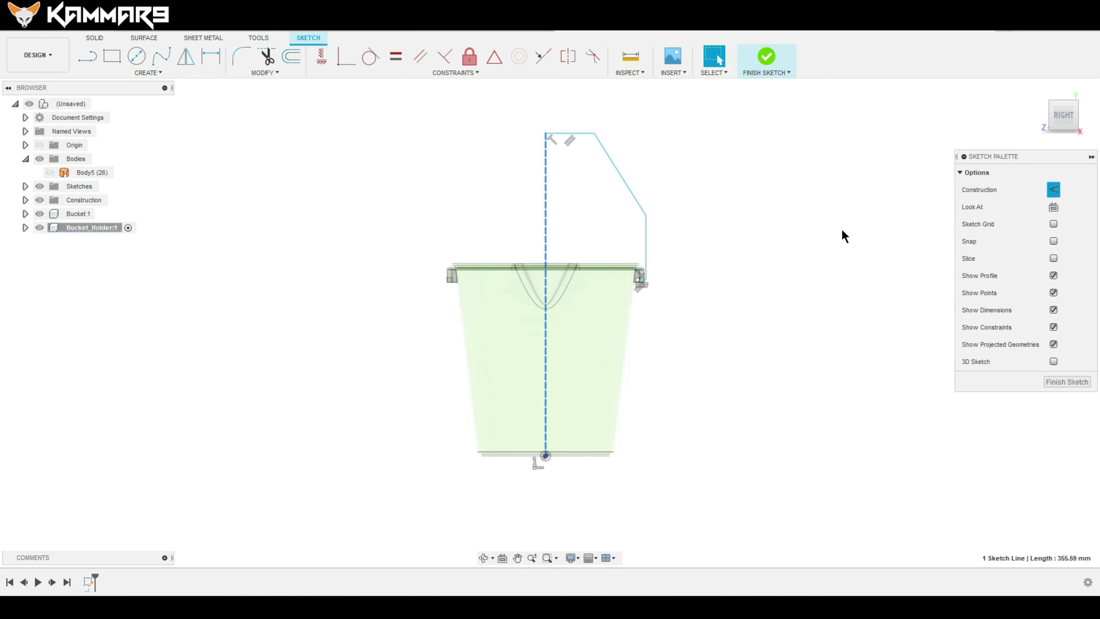
click(845, 236)
key(d)
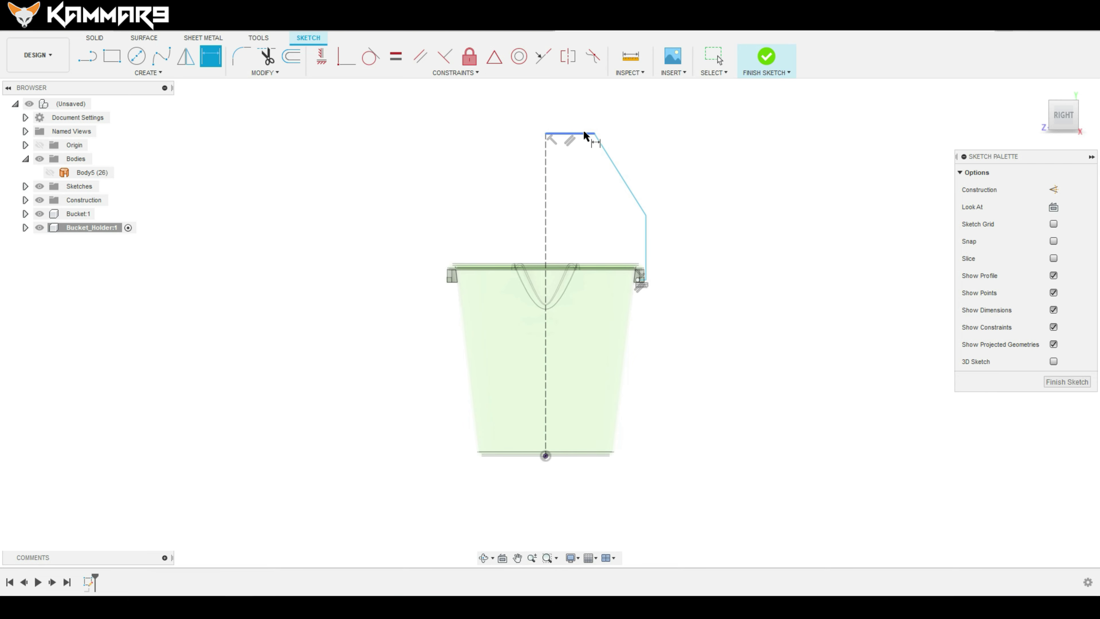
click(583, 130)
text(50)
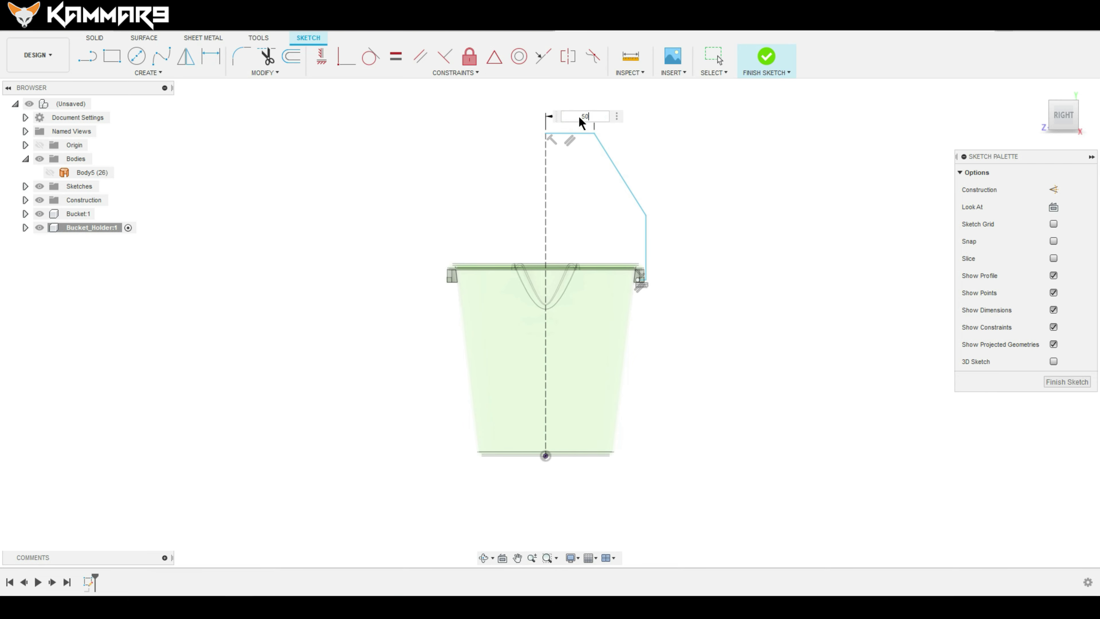
key(Return)
Set a 110 mm offset from the centre line and a 10 mm lug segment
scroll(592, 147, up, 1)
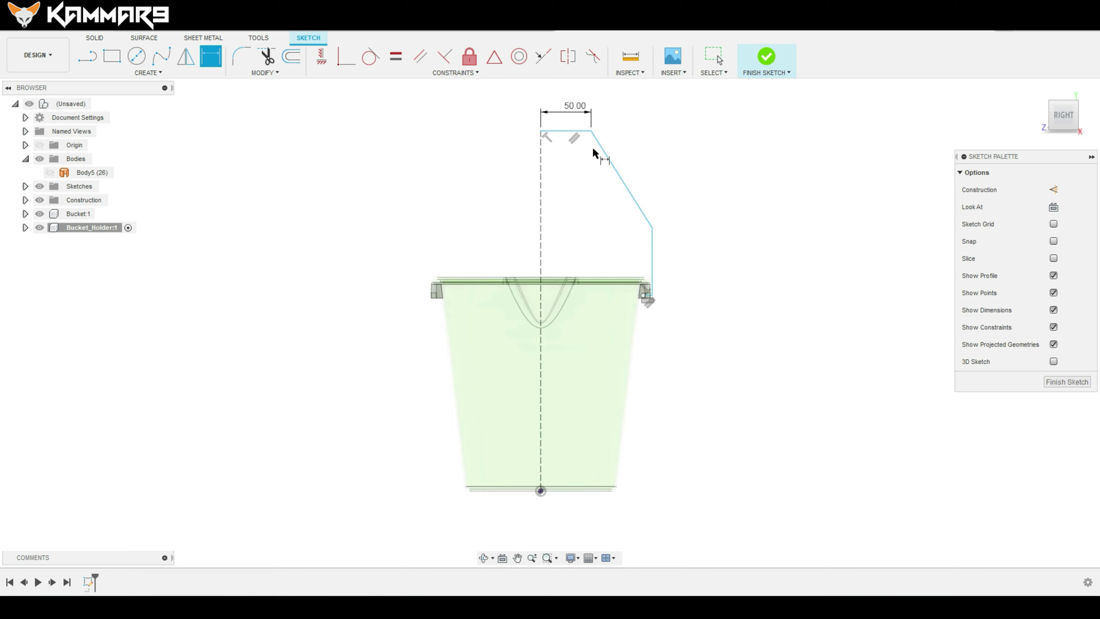
click(651, 259)
click(541, 242)
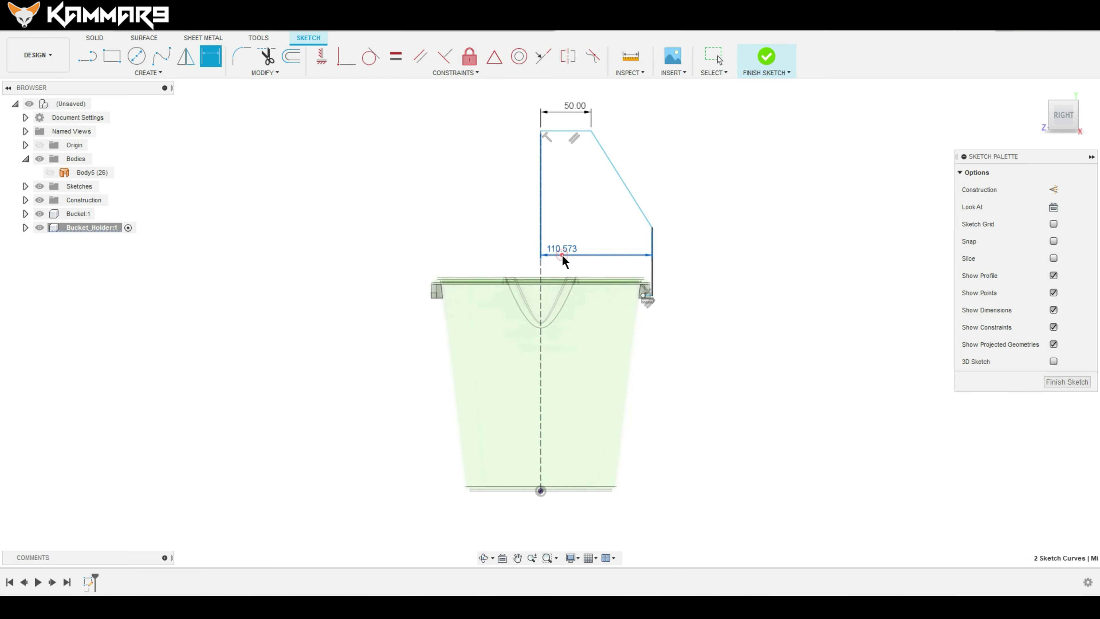
click(562, 253)
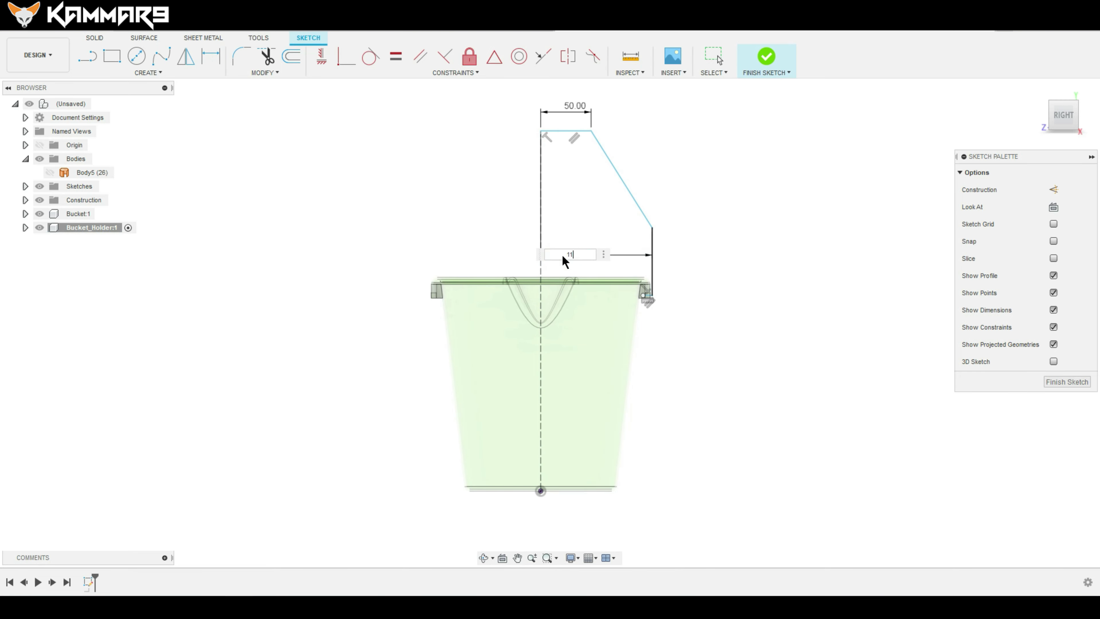
text(110)
key(Return)
scroll(638, 216, up, 1)
scroll(641, 221, up, 1)
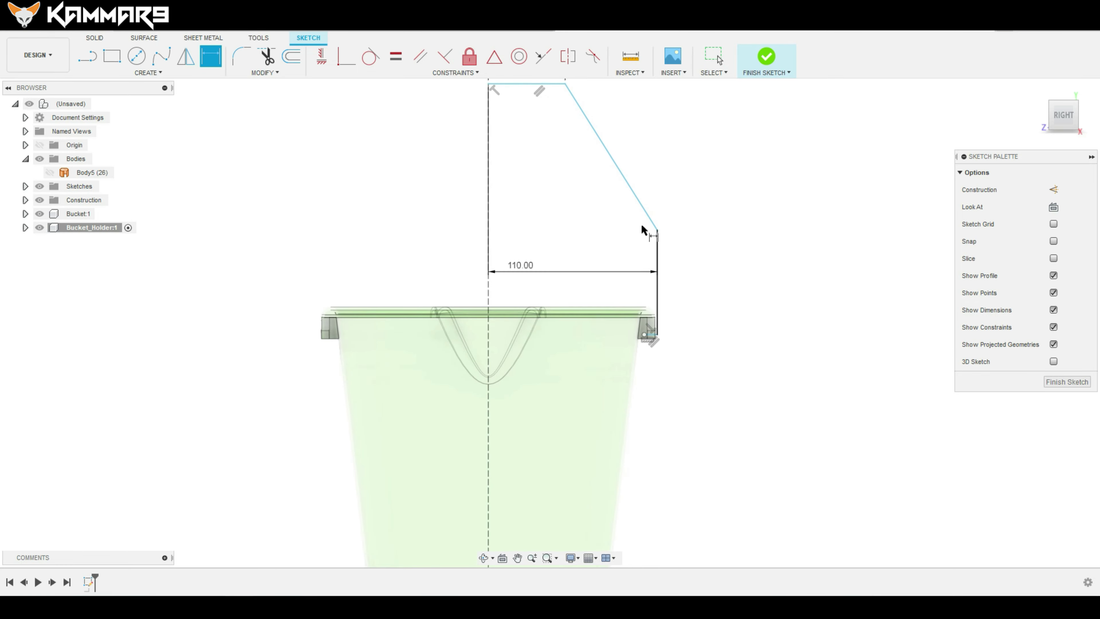
scroll(650, 346, up, 2)
scroll(648, 371, up, 2)
scroll(654, 343, up, 2)
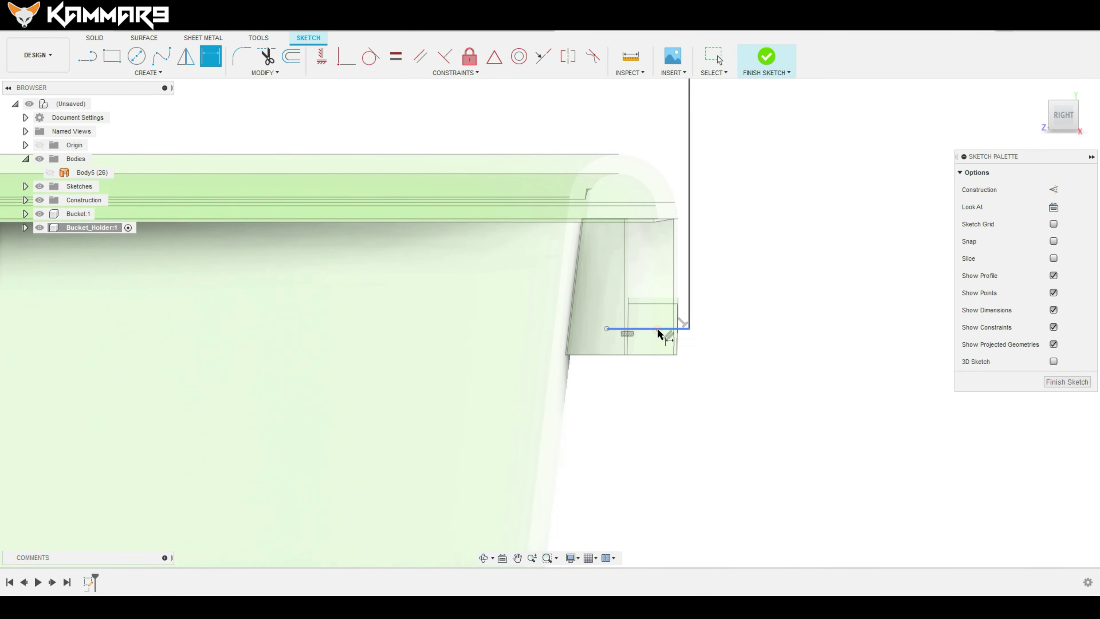
click(658, 328)
click(649, 391)
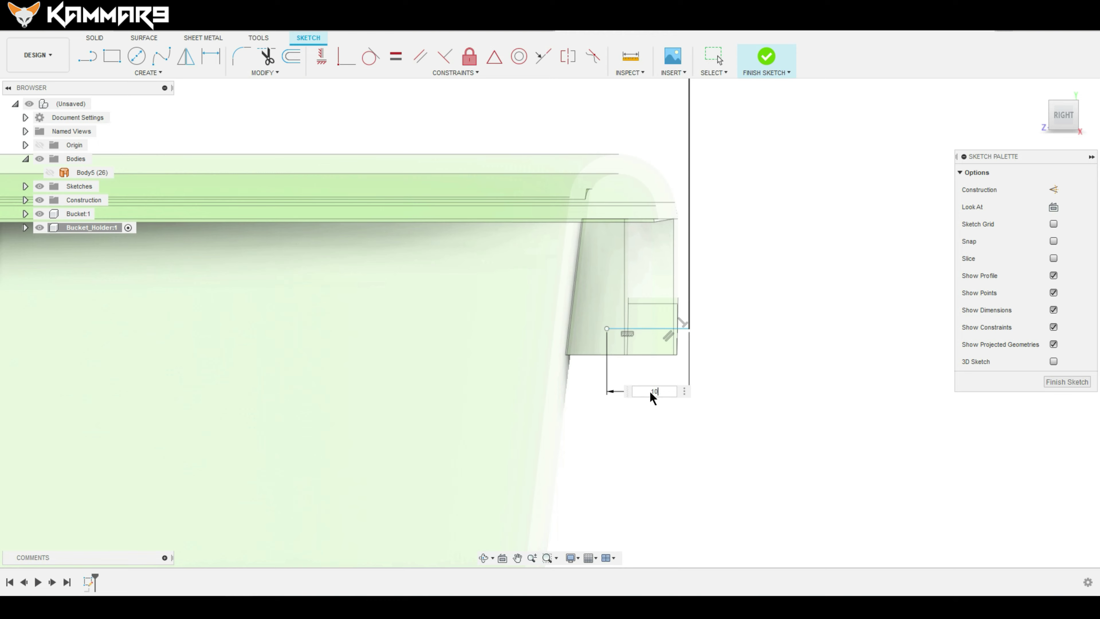
text(10)
key(Return)
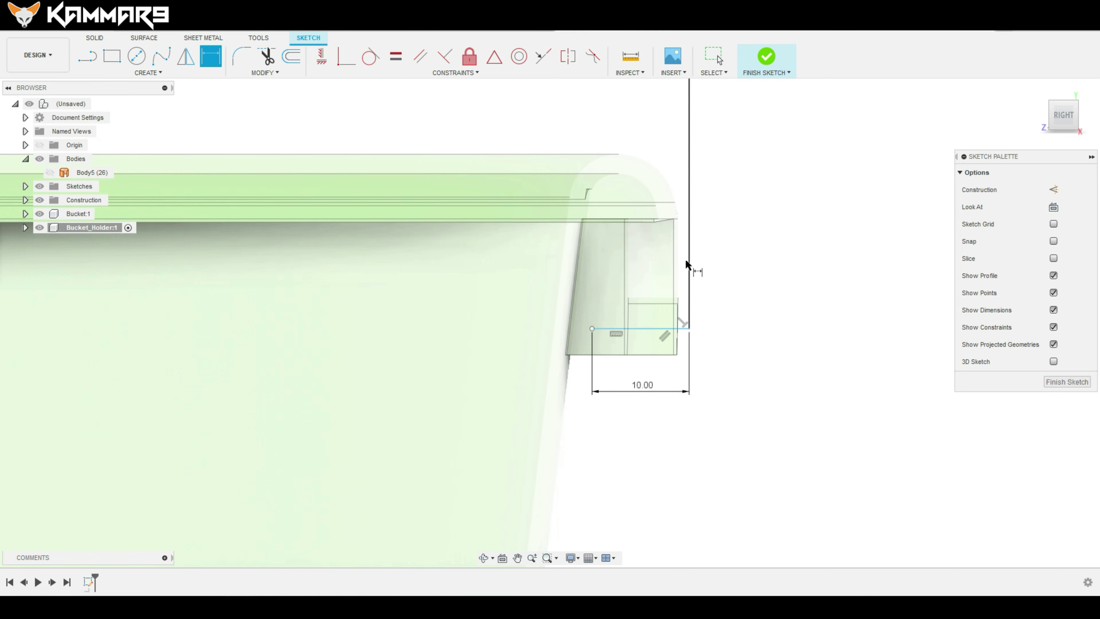
Dimension the vertical line 60 mm and the slanted line 90 mm
click(691, 263)
click(796, 242)
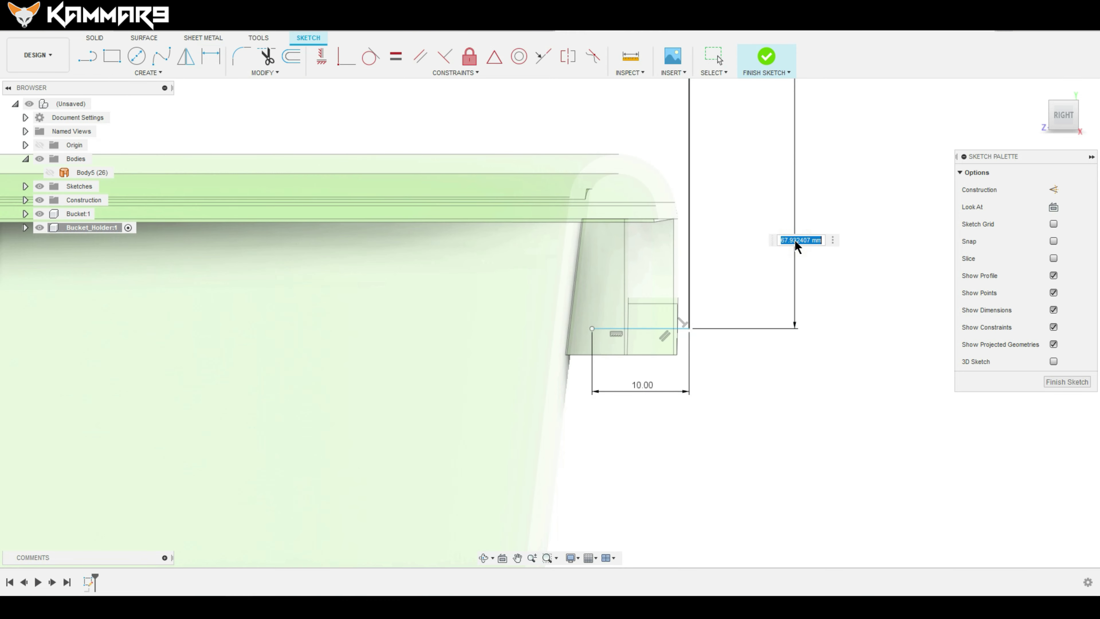
text(60)
key(Return)
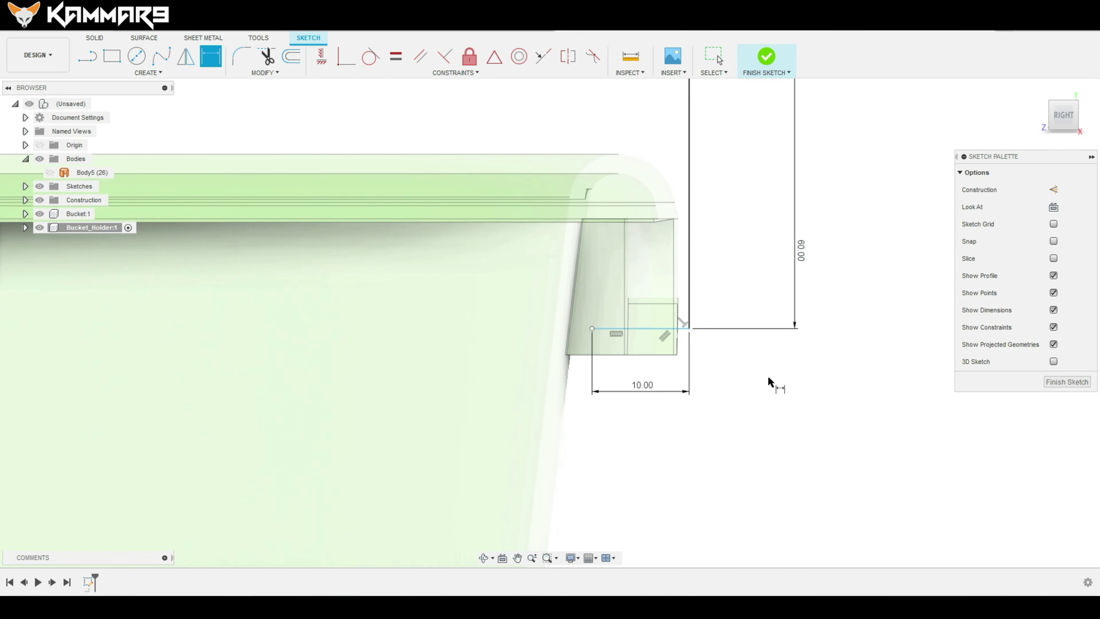
scroll(768, 377, down, 5)
scroll(766, 304, down, 3)
scroll(786, 283, down, 1)
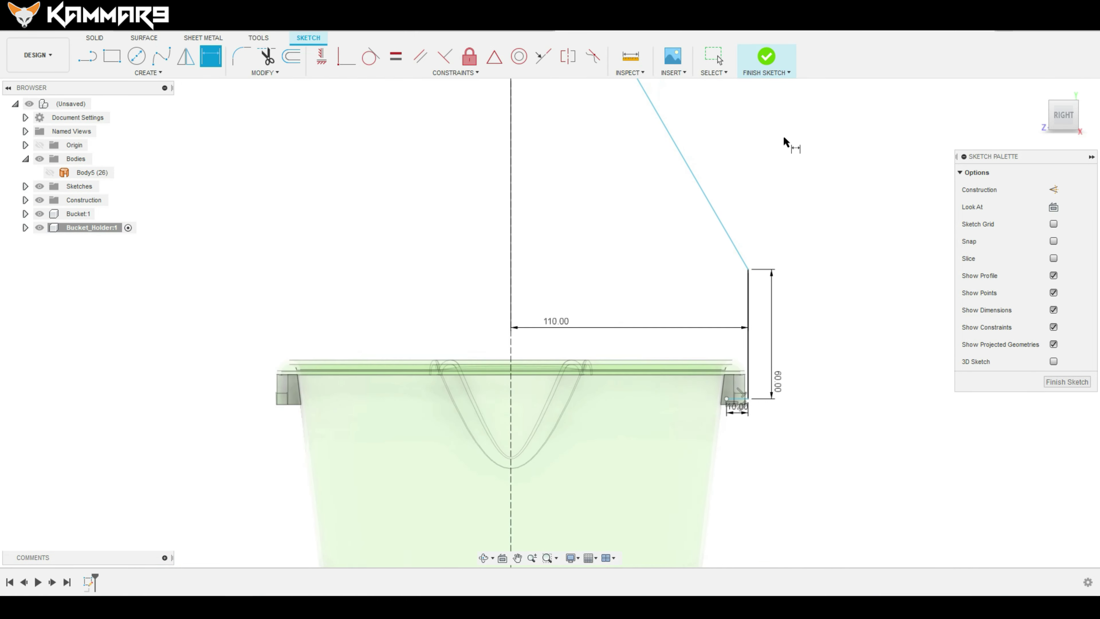
click(723, 209)
click(725, 209)
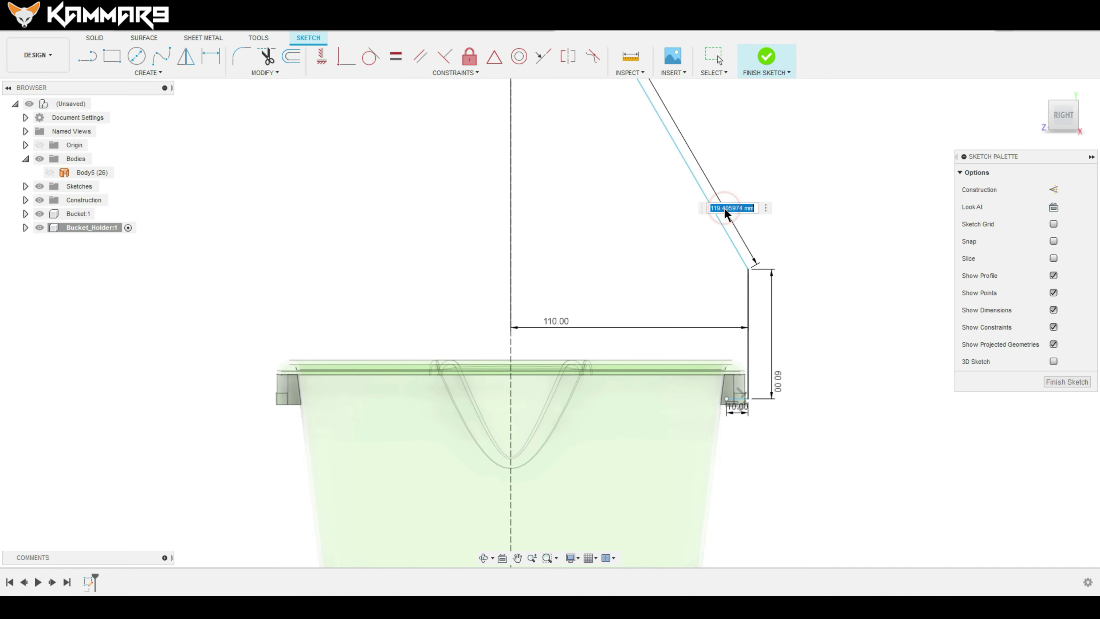
text(90)
key(Return)
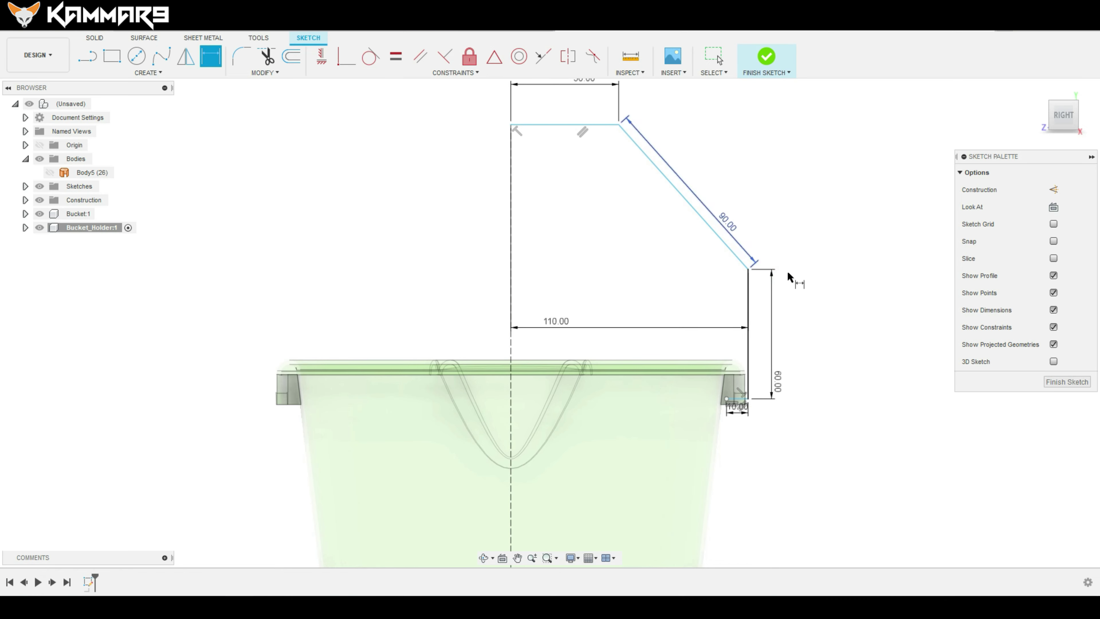
scroll(779, 366, up, 2)
scroll(775, 381, up, 2)
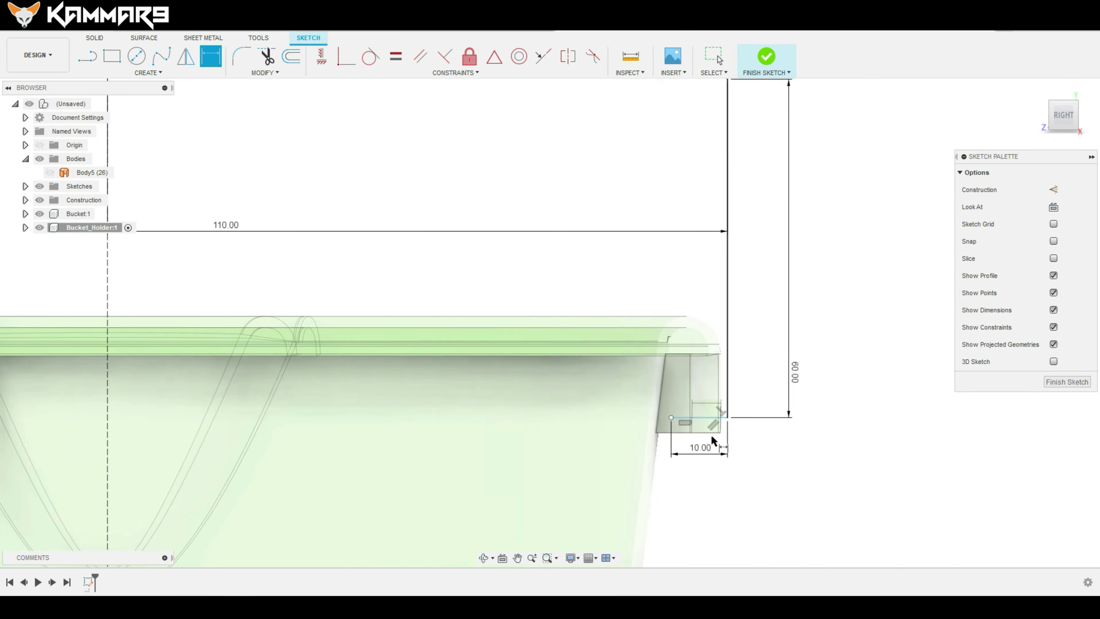
scroll(710, 435, up, 2)
Fillet the lug corner at 2 mm and the lower bend at 20 mm
key(Escape)
click(241, 57)
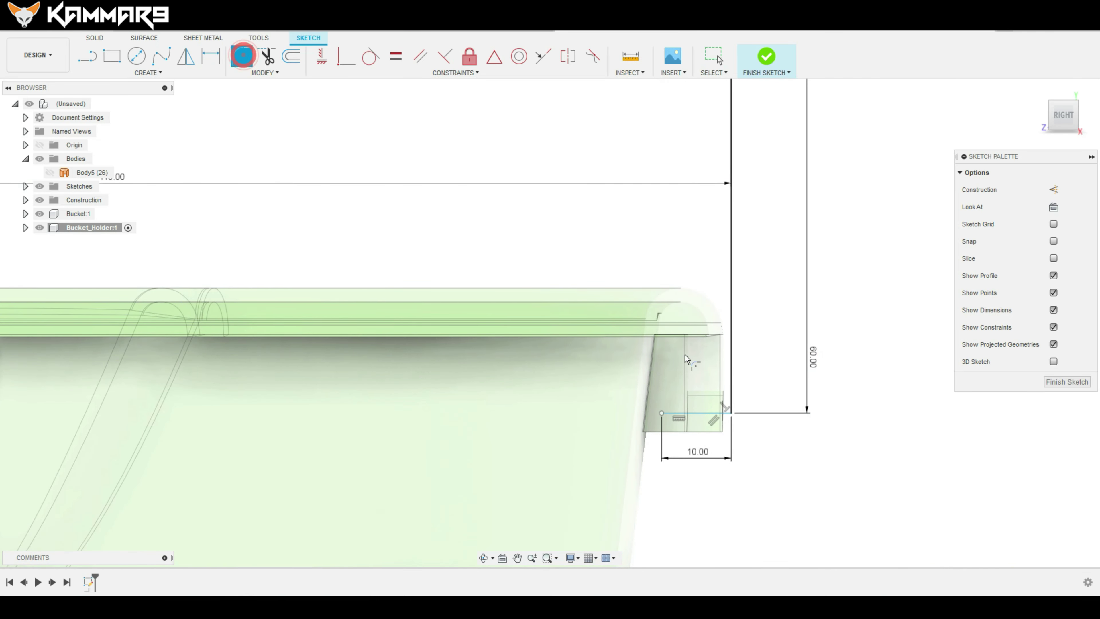
click(731, 414)
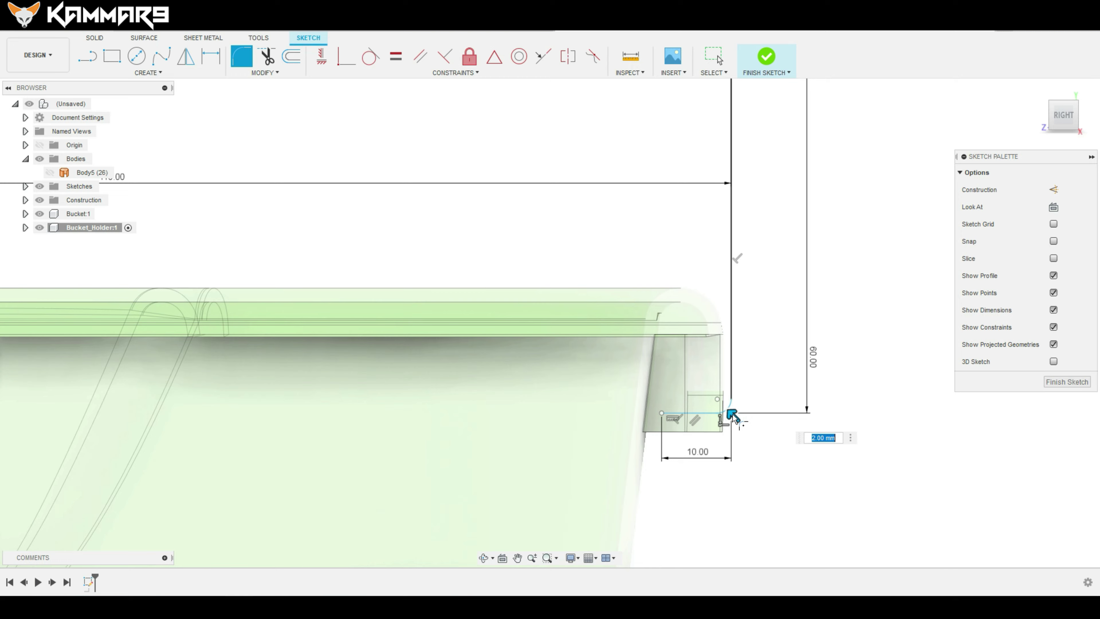
key(Return)
scroll(732, 414, down, 2)
scroll(749, 484, down, 3)
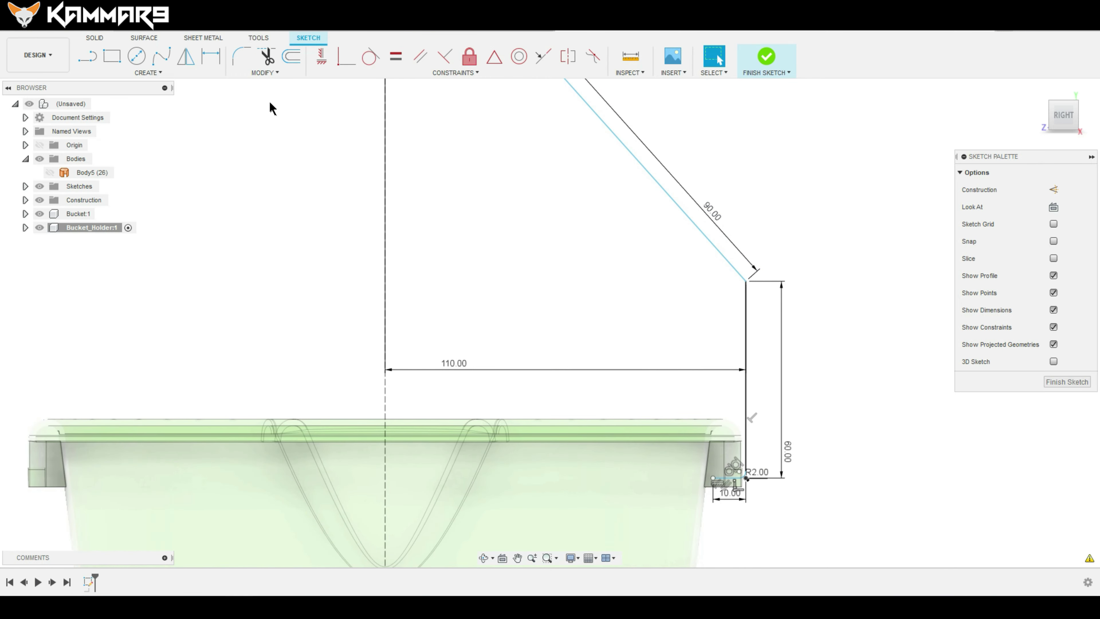
click(247, 61)
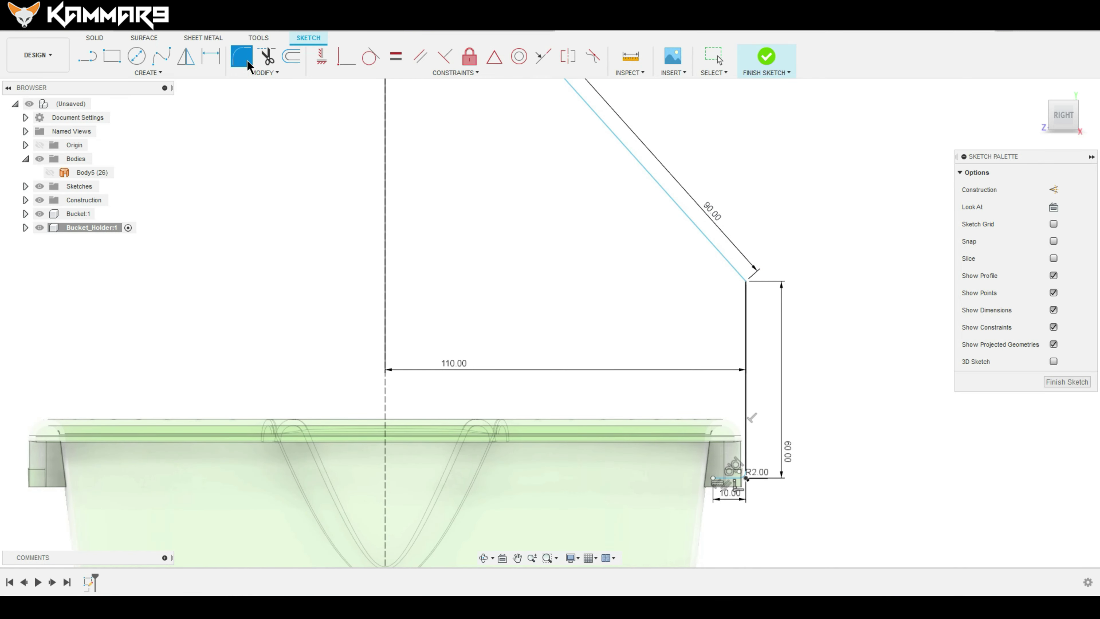
click(746, 287)
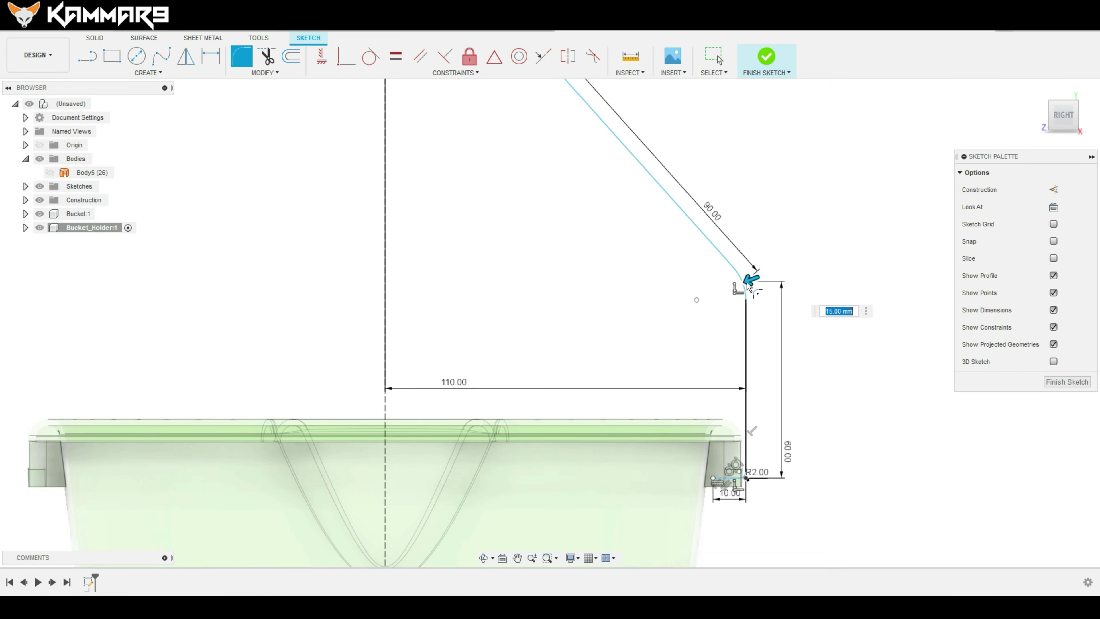
text(20)
key(Return)
scroll(746, 282, down, 4)
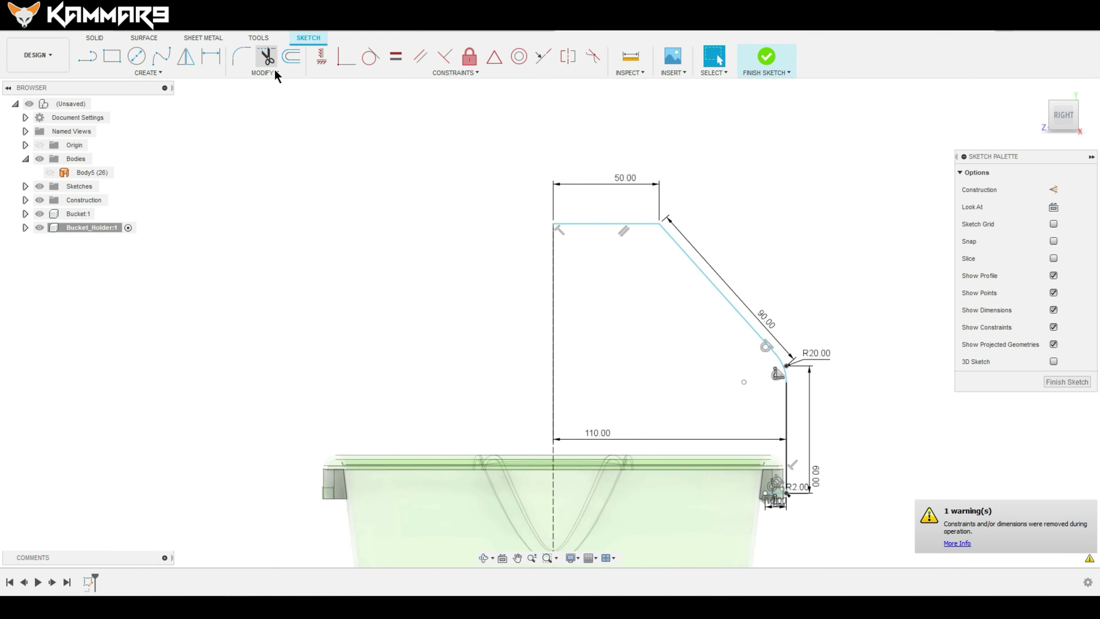
Round the handle's top corner with a 5 mm fillet
click(246, 61)
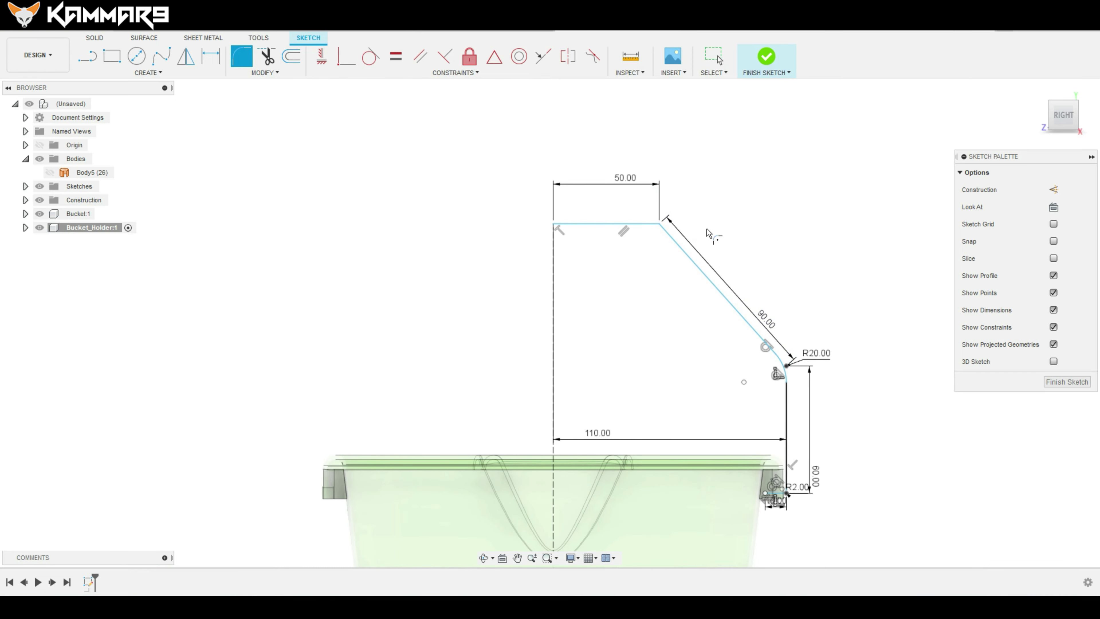
scroll(735, 239, up, 2)
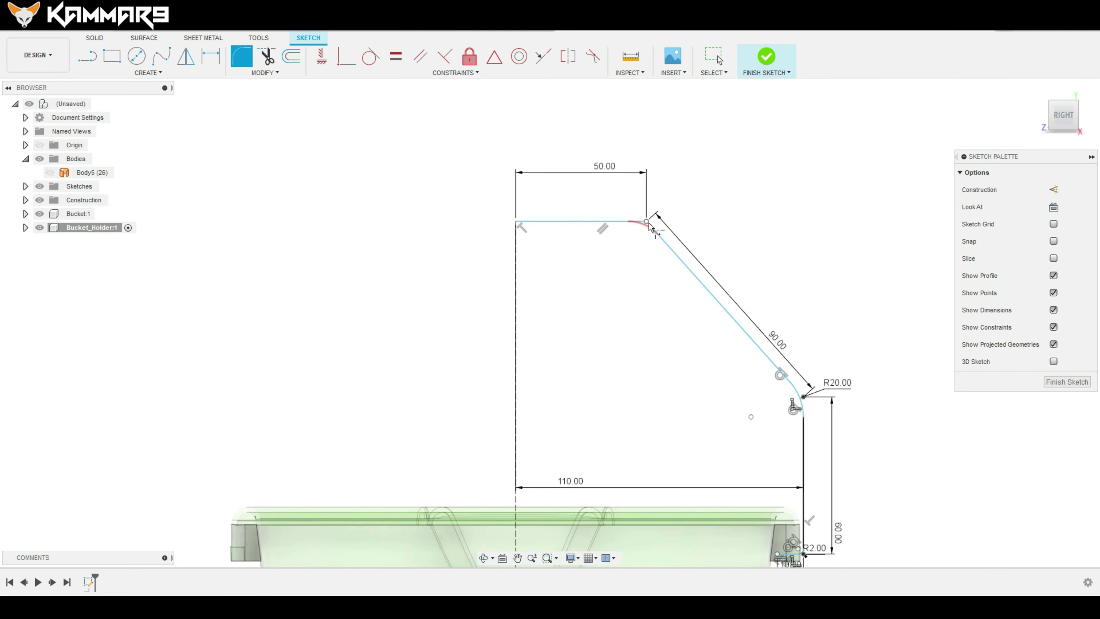
click(648, 222)
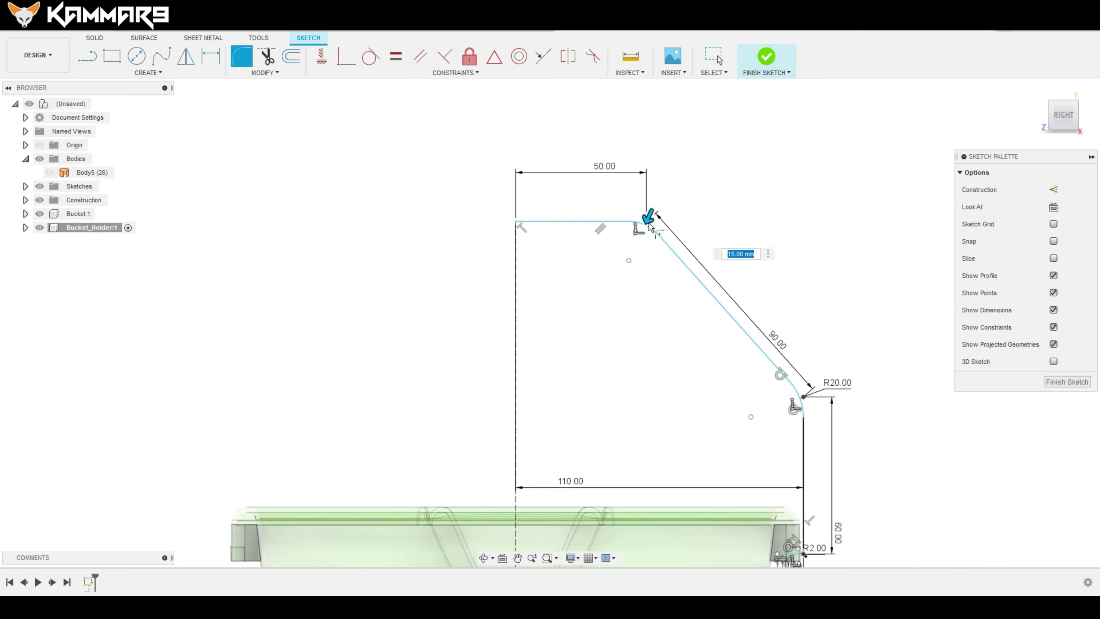
text(5)
key(Return)
key(Escape)
Create a pipe with a 3.00 mm circular section along the filleted handle path
scroll(735, 165, down, 3)
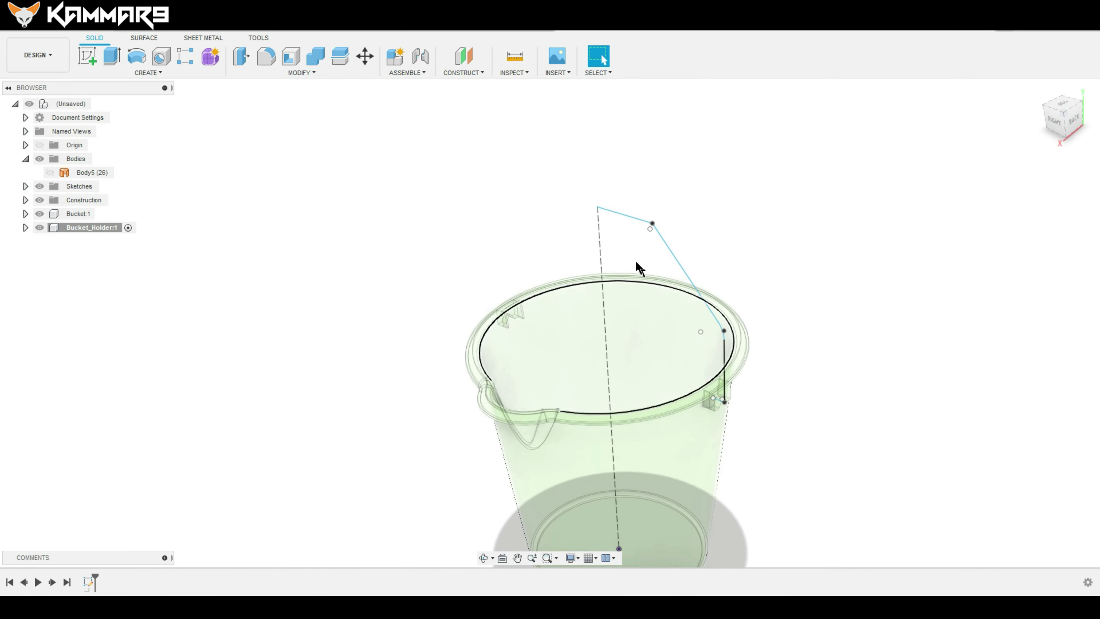
click(135, 73)
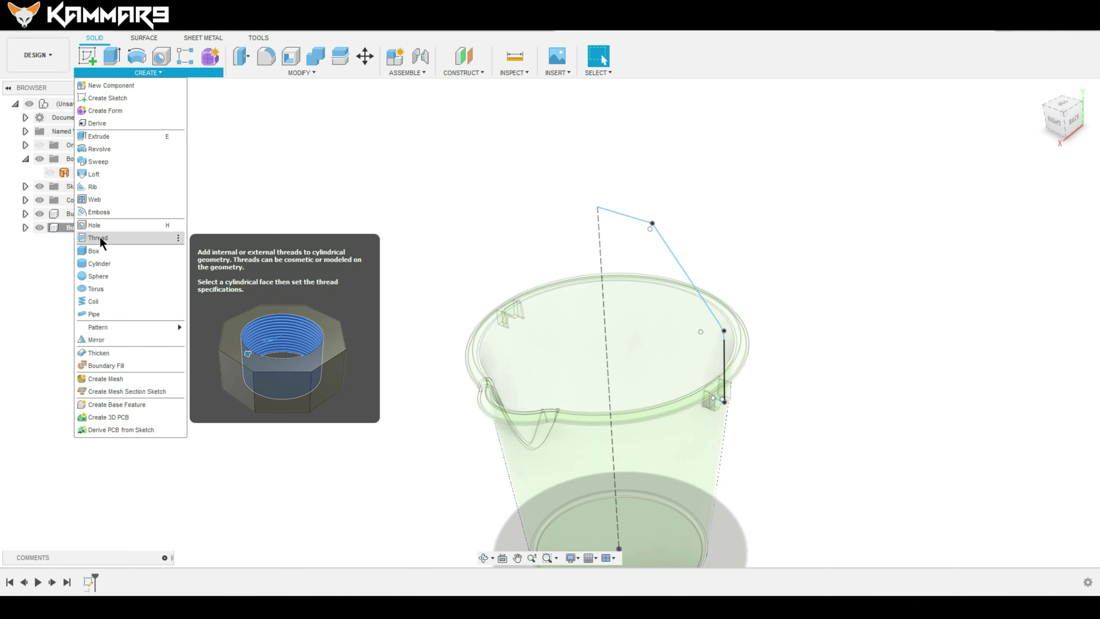
click(99, 313)
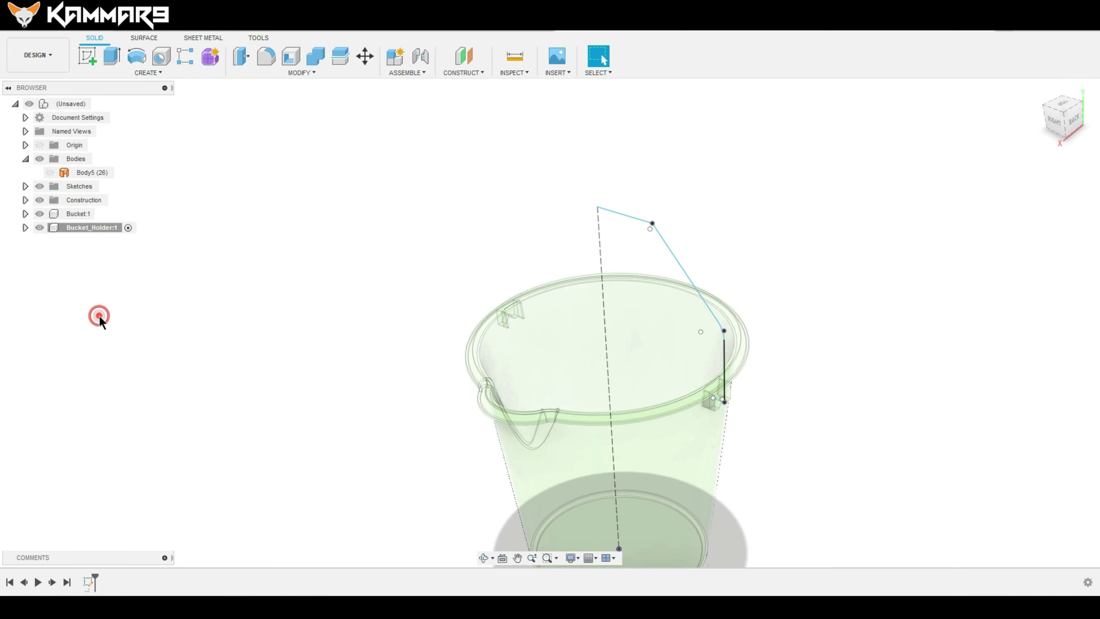
click(632, 217)
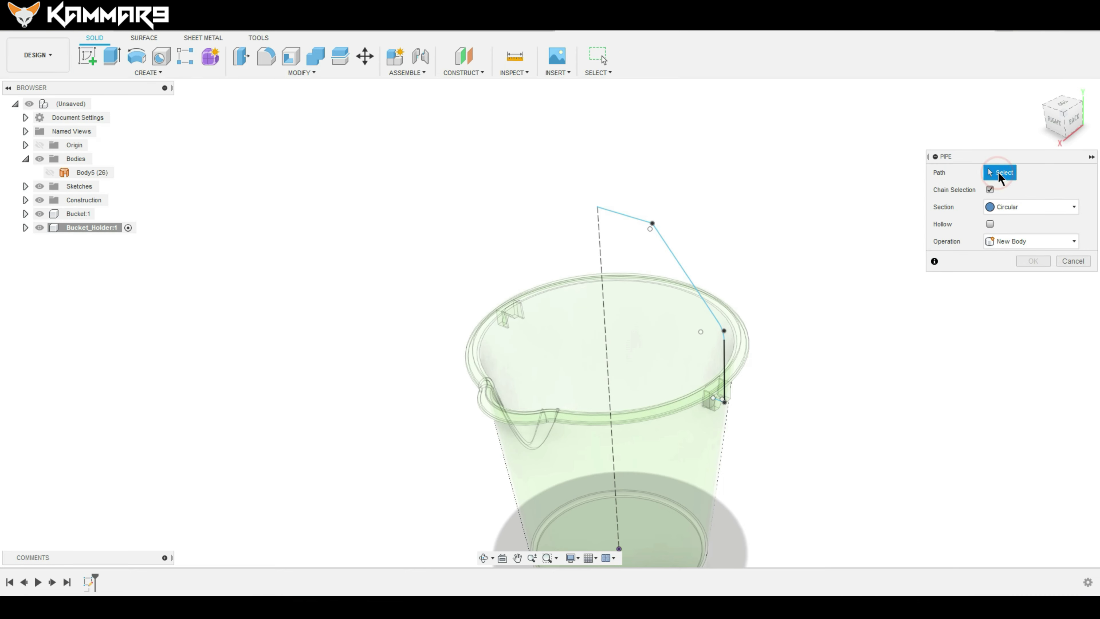
click(679, 265)
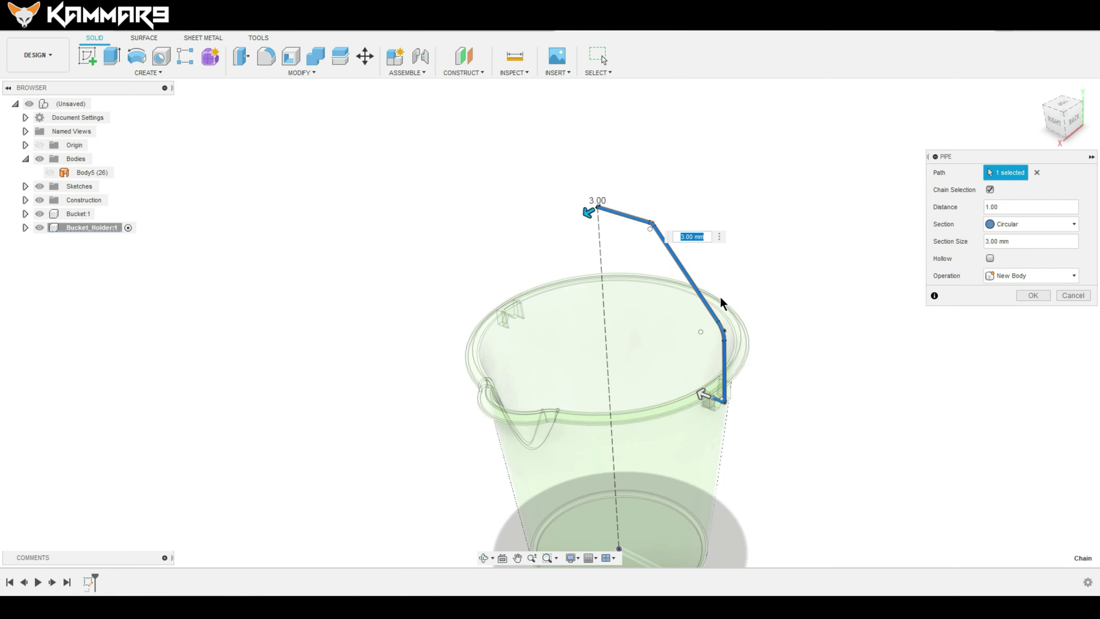
scroll(714, 274, up, 3)
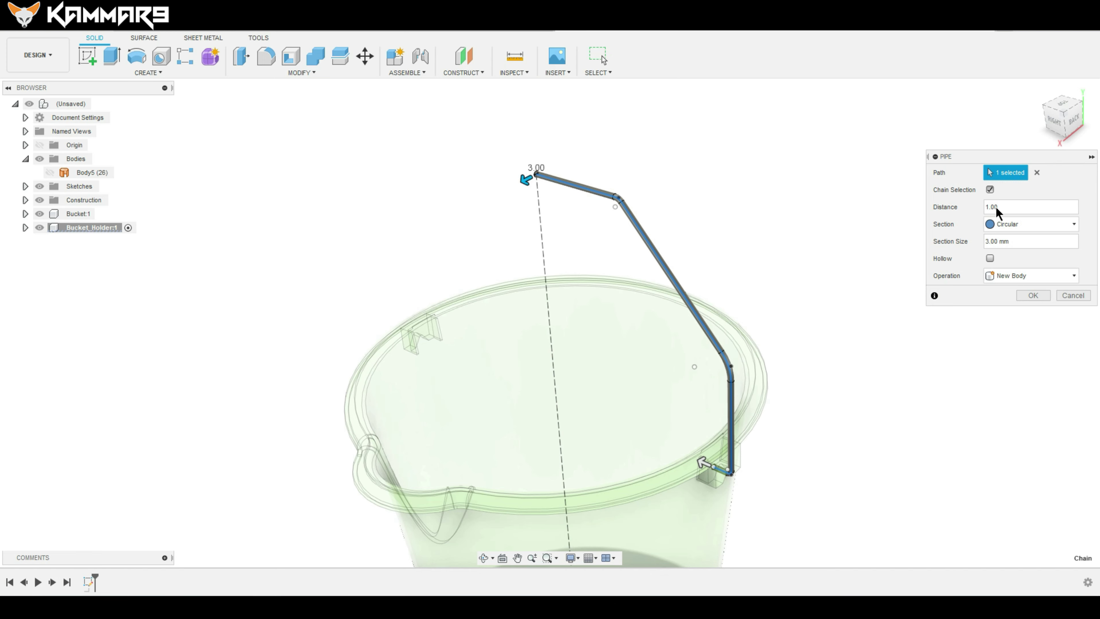
click(1028, 230)
click(1034, 296)
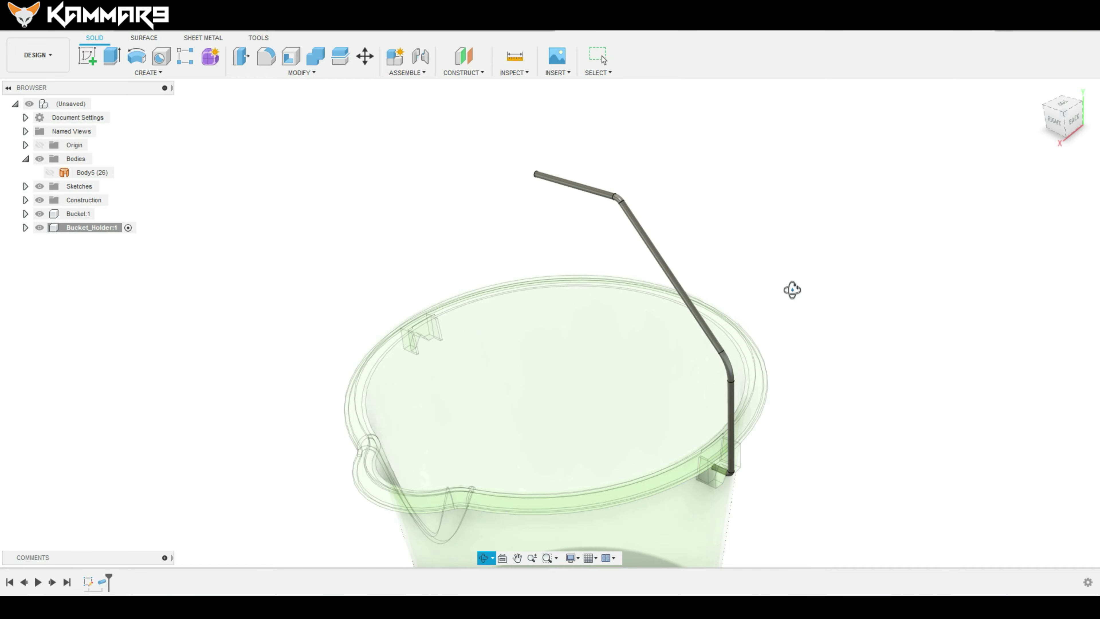
shift+middle_drag(791, 290, 845, 379)
Hide the bucket and start a sketch on the pipe's end face
scroll(847, 372, up, 5)
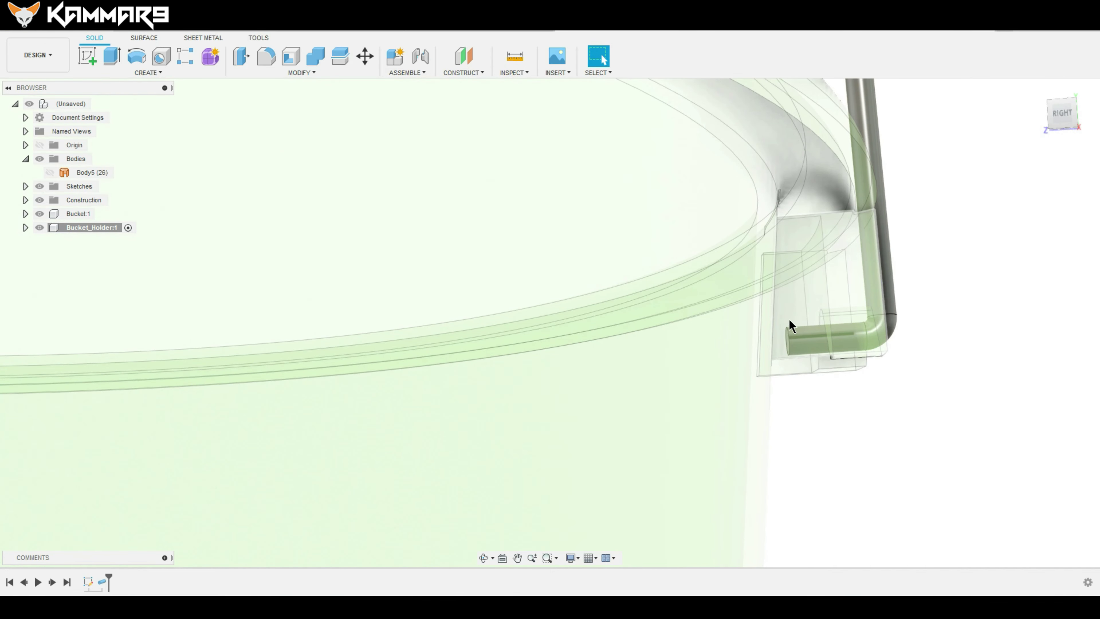
click(39, 214)
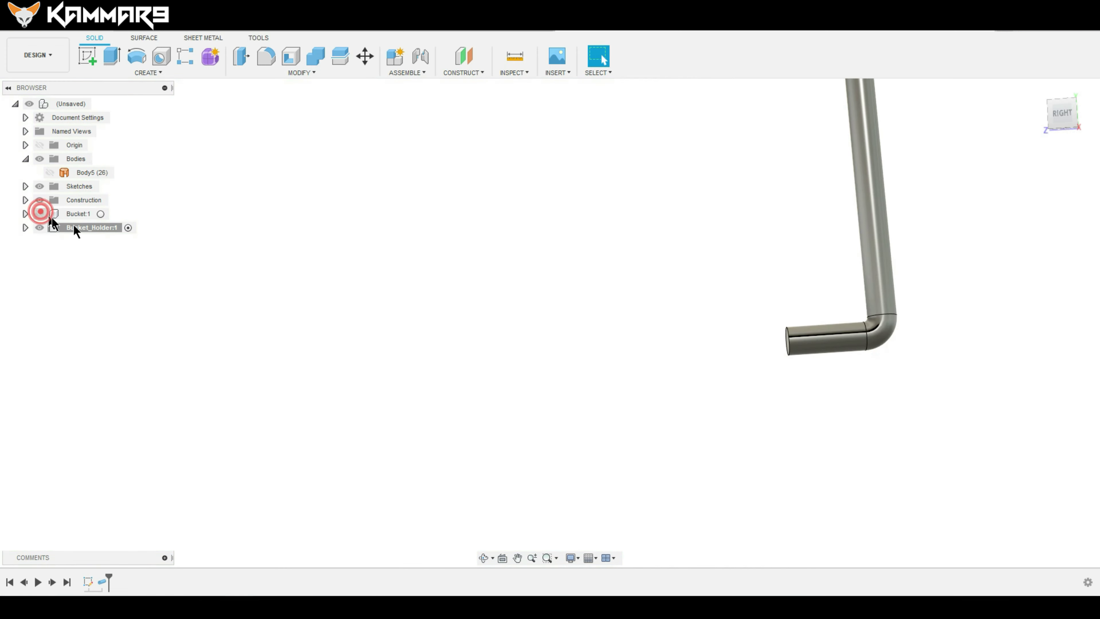
mouse_move(671, 316)
shift+middle_down()
mouse_move(698, 313)
mouse_move(811, 363)
shift+middle_up()
scroll(809, 347, up, 5)
click(799, 308)
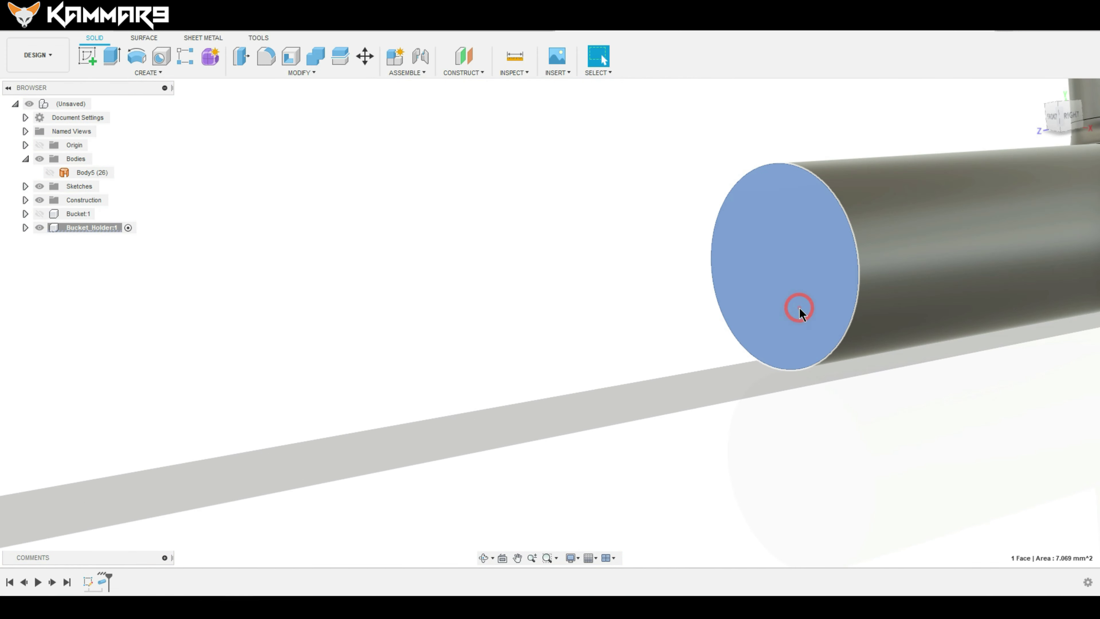
click(87, 57)
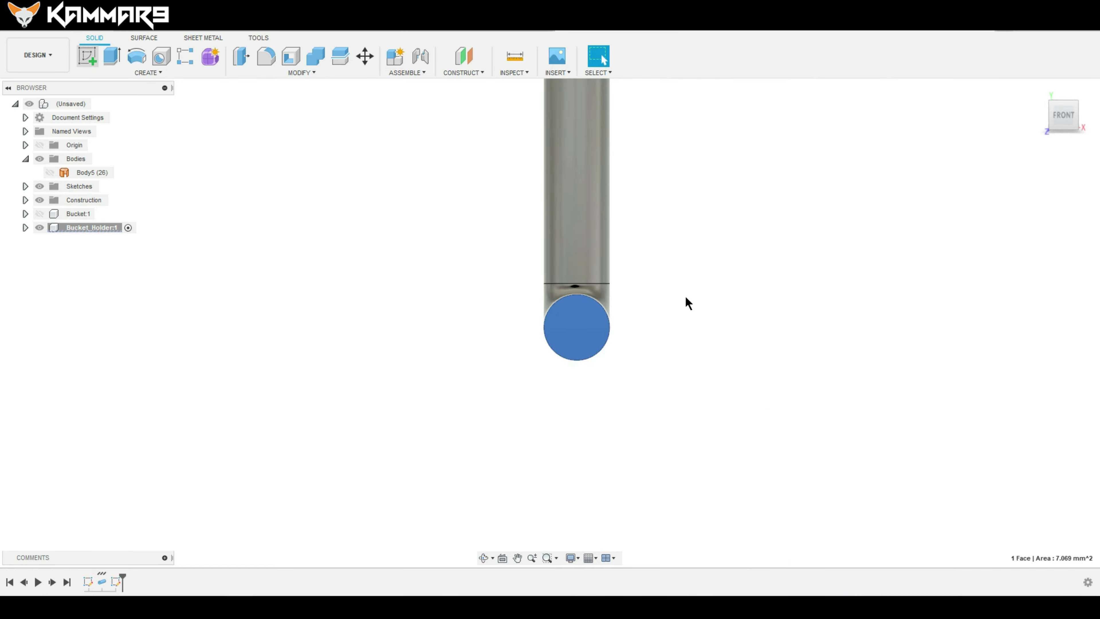
shift+middle_drag(587, 325, 442, 400)
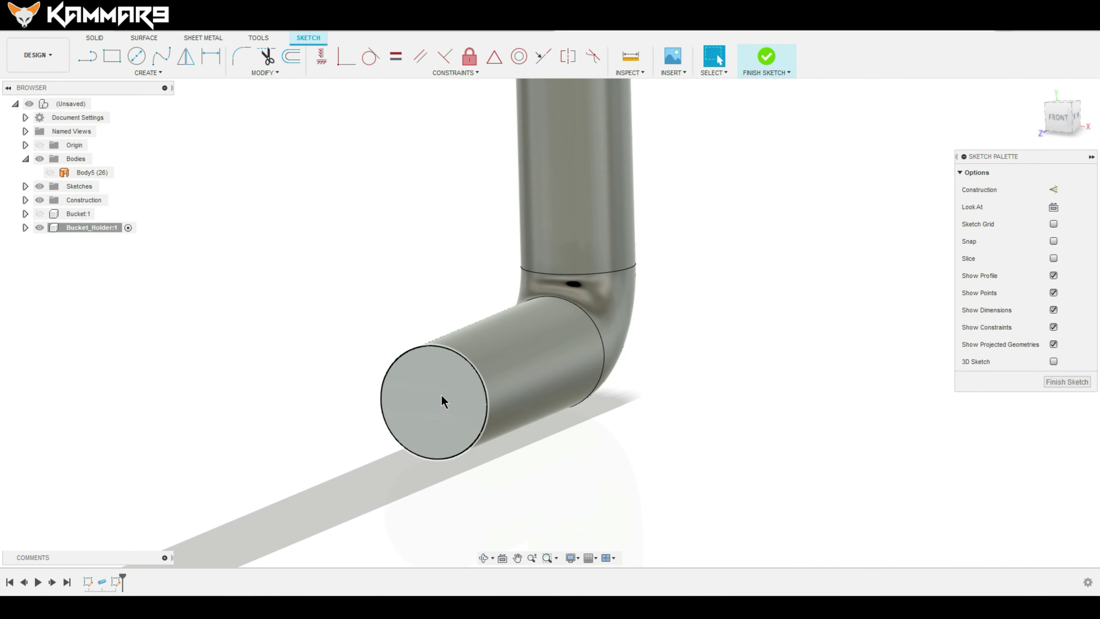
Draw a 6 mm diameter circle centred on the pipe end and finish the sketch
click(441, 401)
key(c)
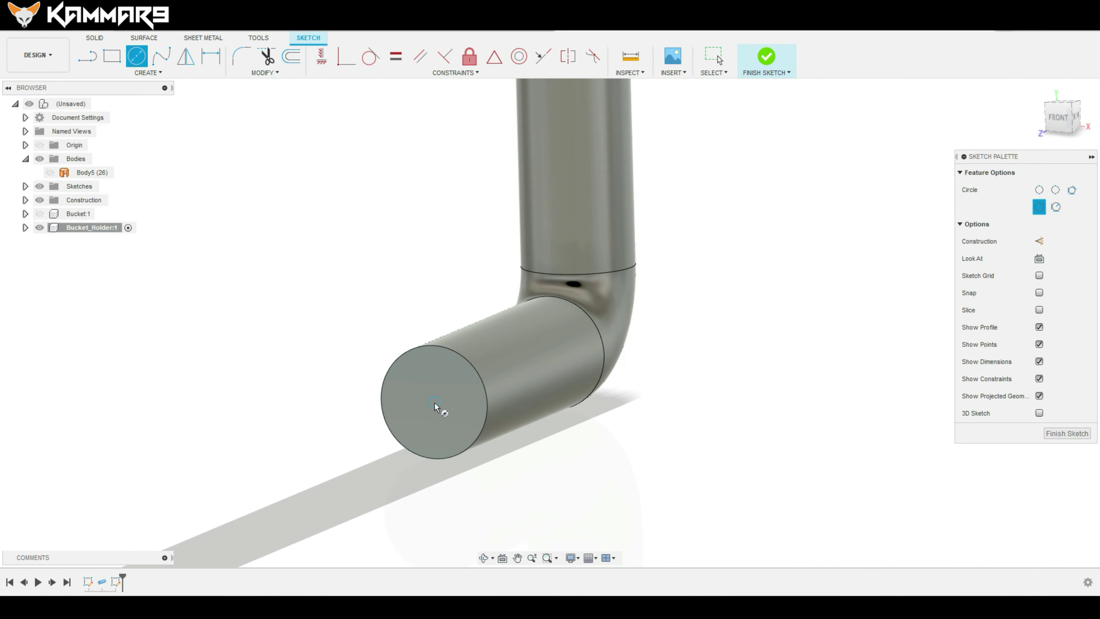
click(434, 402)
text(6)
key(Return)
key(Escape)
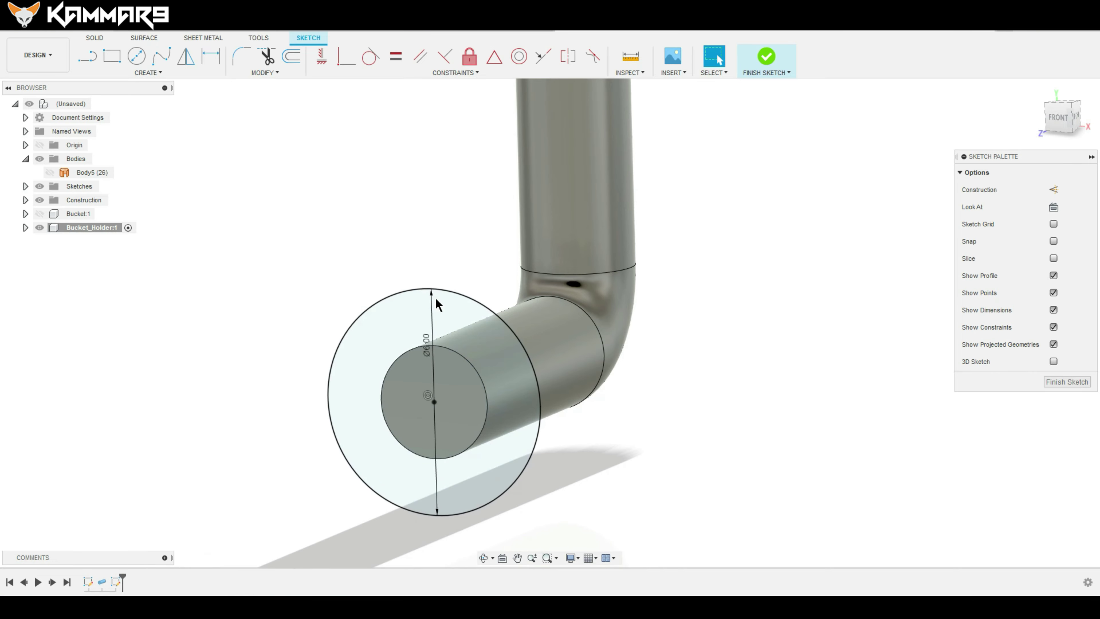
click(98, 39)
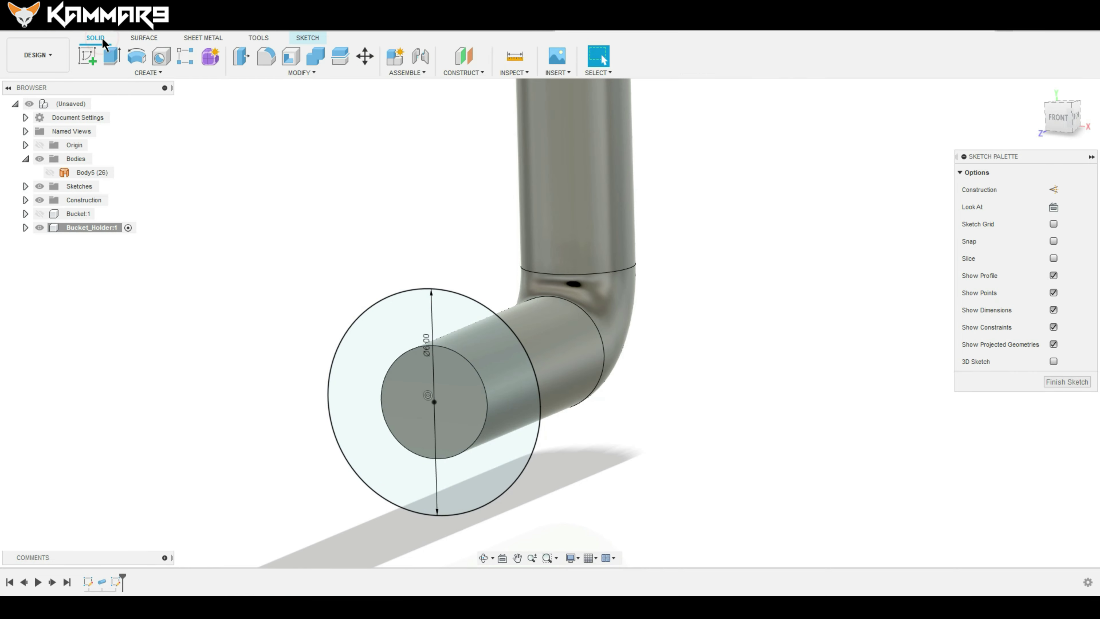
Extrude the ring profile at the pipe end as a Join to form a short disc
scroll(454, 206, down, 5)
scroll(481, 234, up, 3)
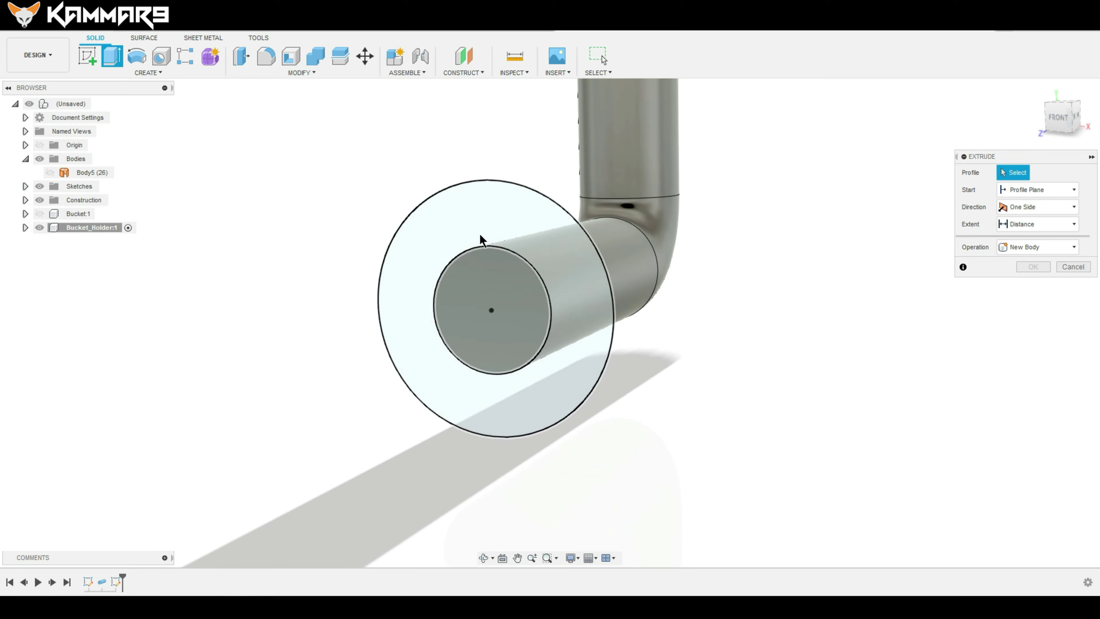
click(483, 221)
drag(544, 313, 597, 288)
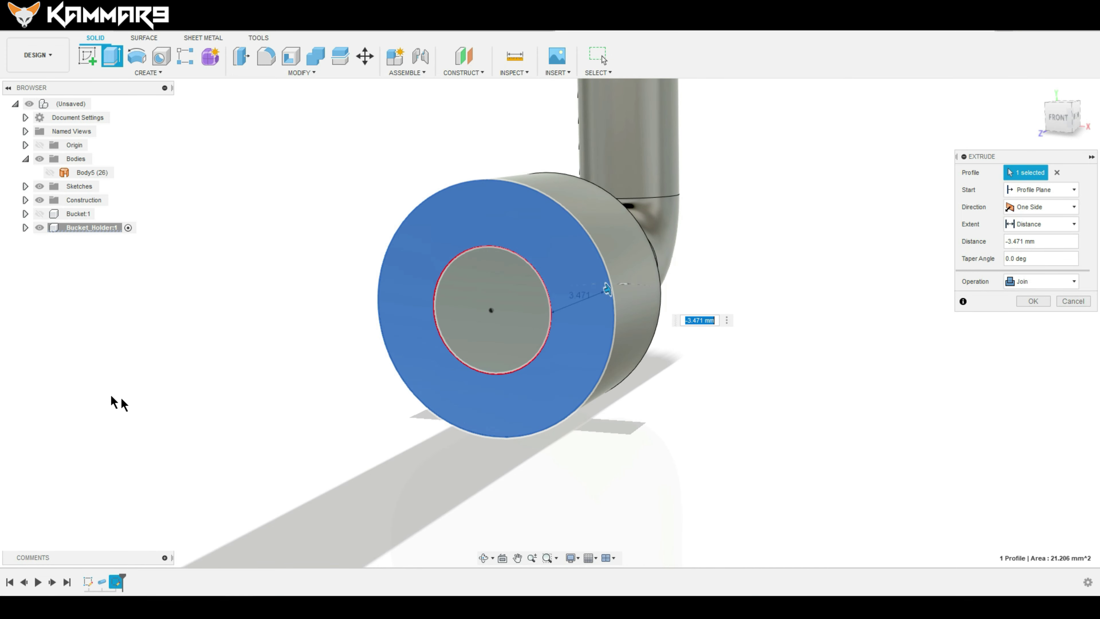
click(93, 323)
shift+middle_drag(698, 361, 676, 359)
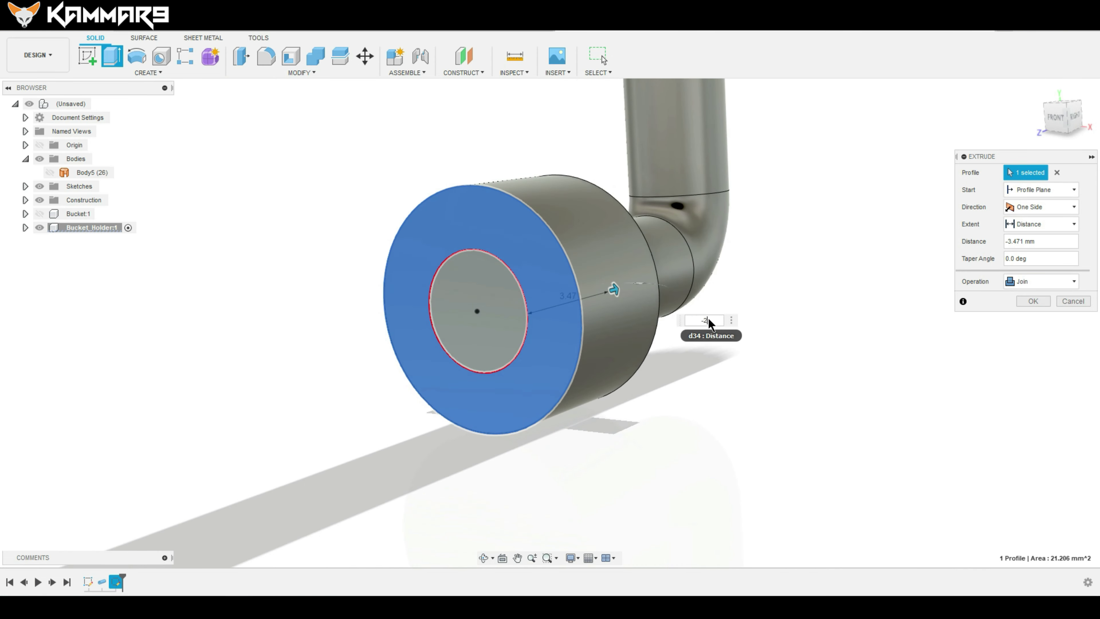
key(Return)
key(Return)
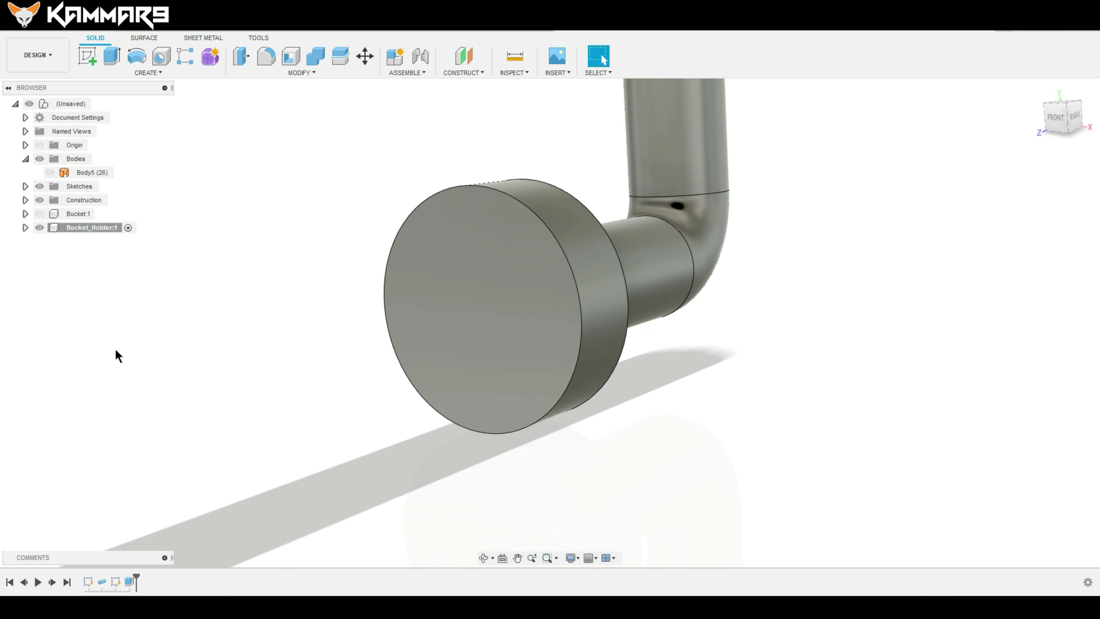
Fillet the end disc's three circular edges at 0.5 mm
shift+middle_drag(860, 362, 624, 394)
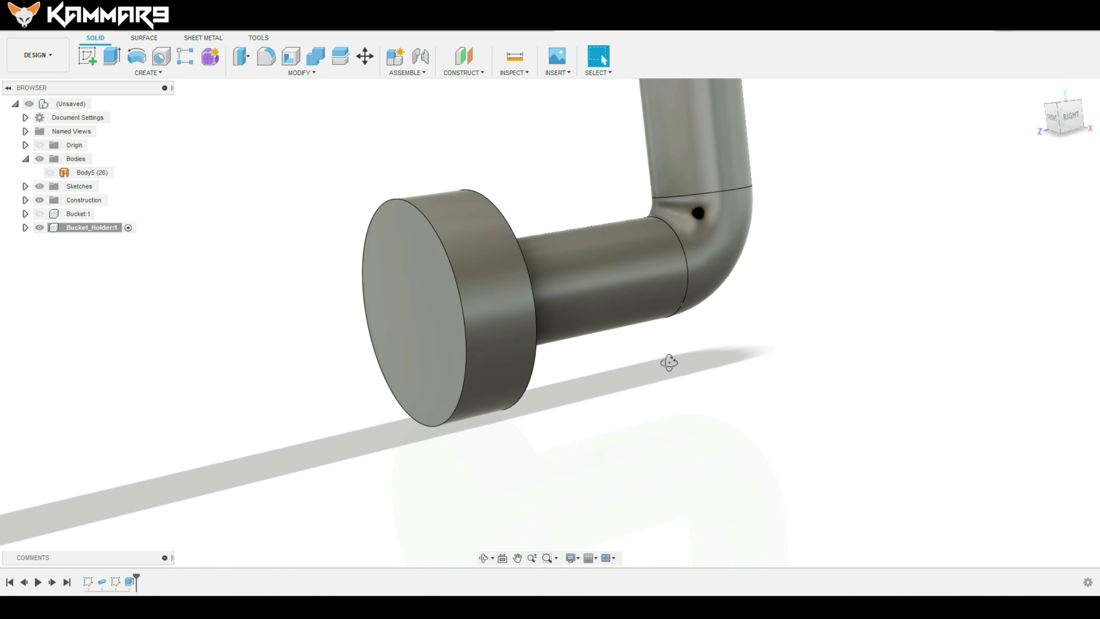
key(f)
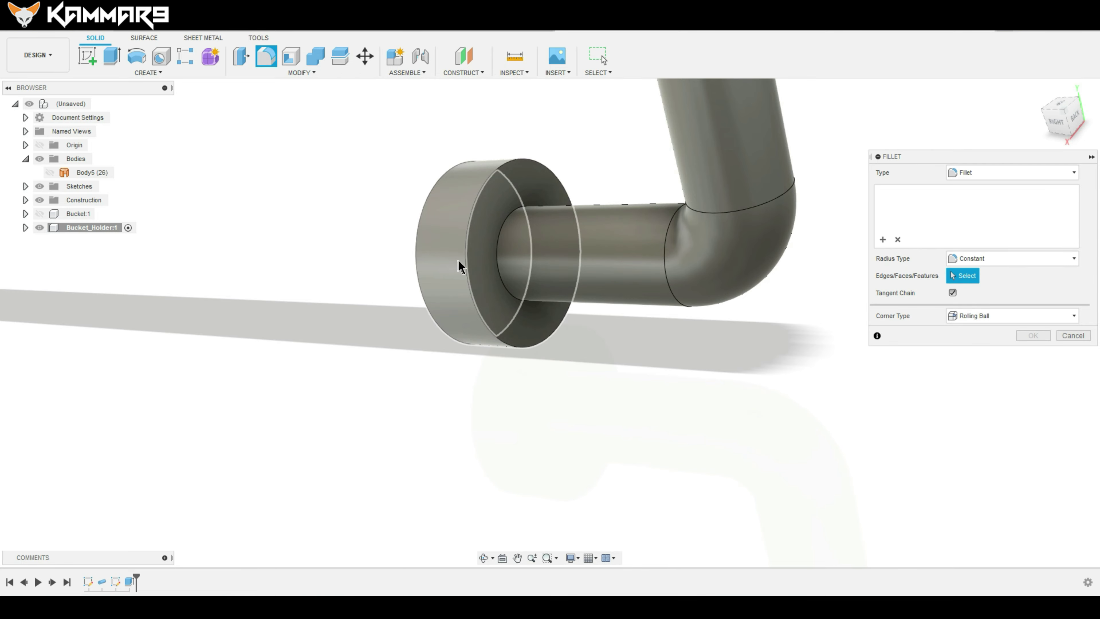
click(465, 260)
click(417, 256)
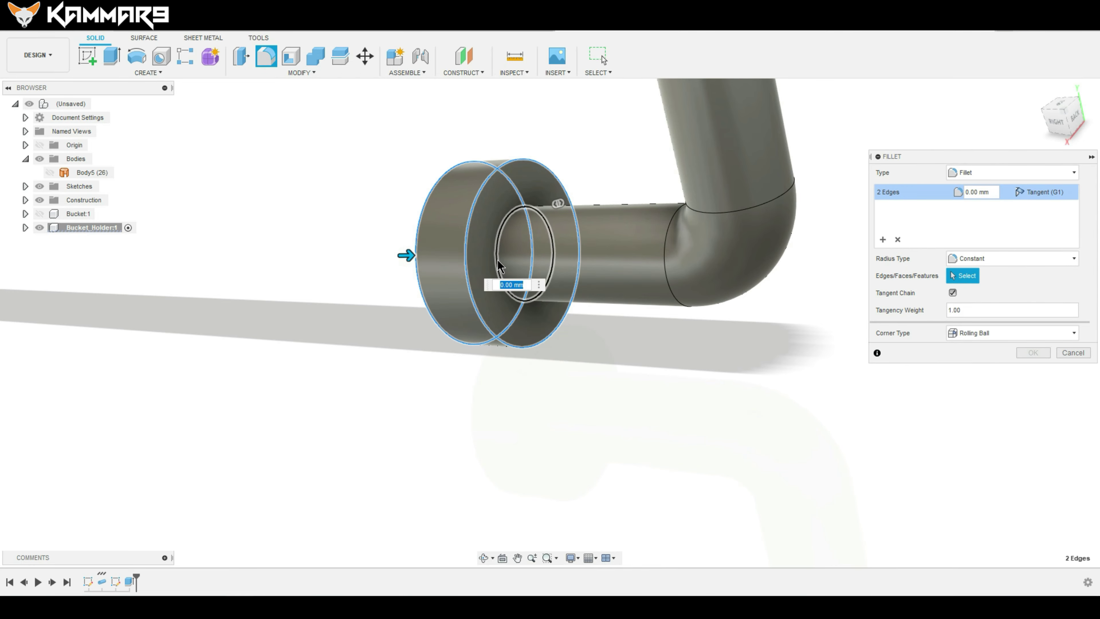
click(491, 260)
text(0.5)
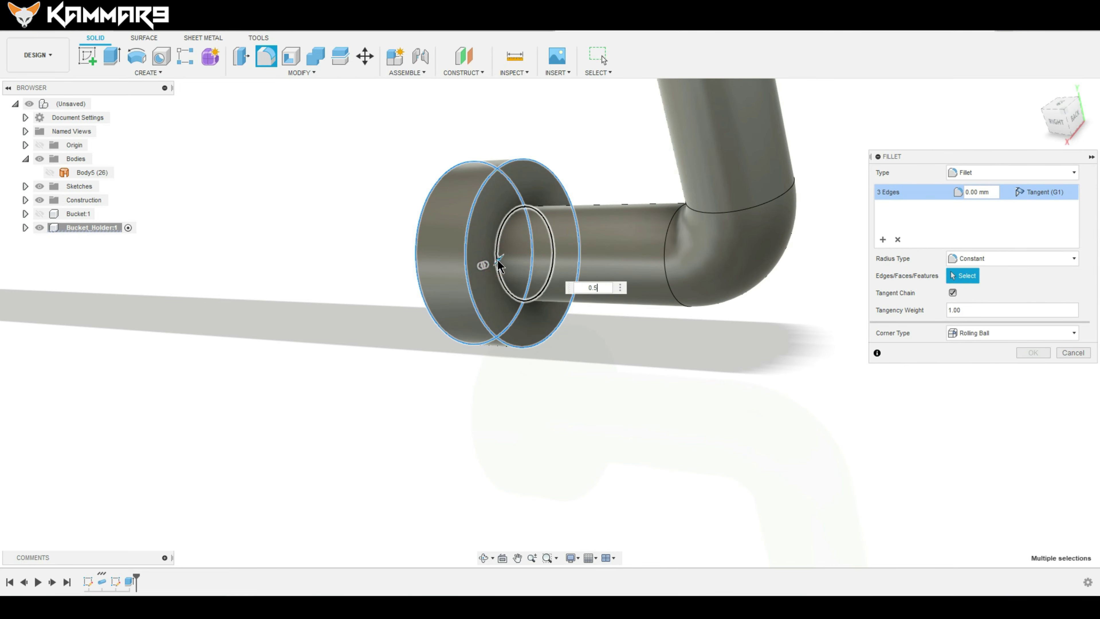
key(Return)
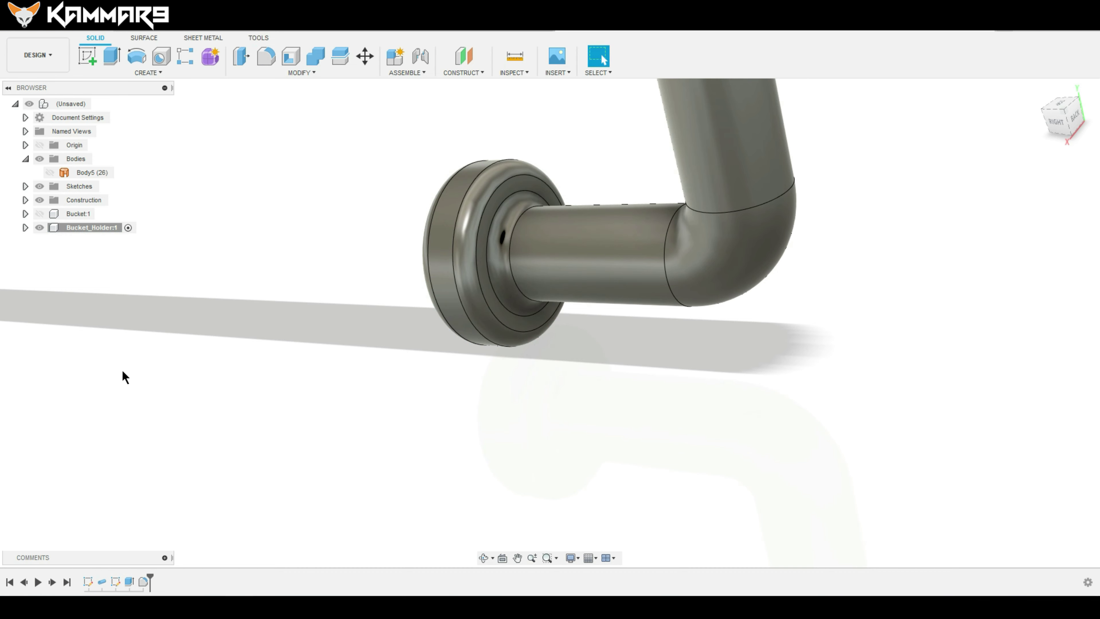
scroll(763, 447, down, 5)
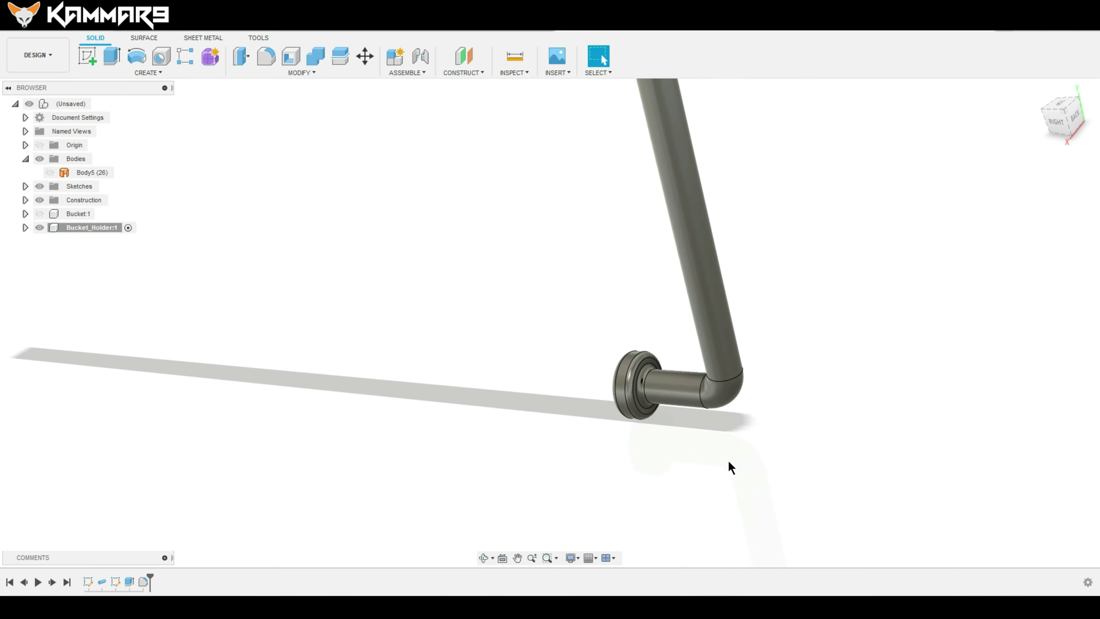
shift+middle_drag(759, 437, 689, 315)
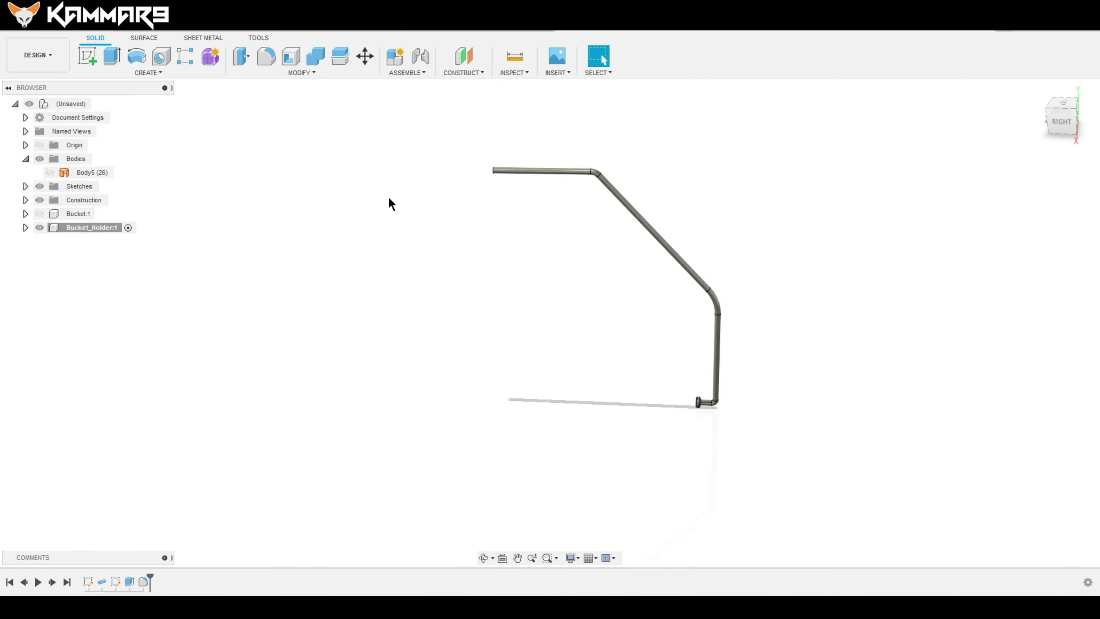
Mirror the handle rod body across its end face to form the full handle
click(156, 73)
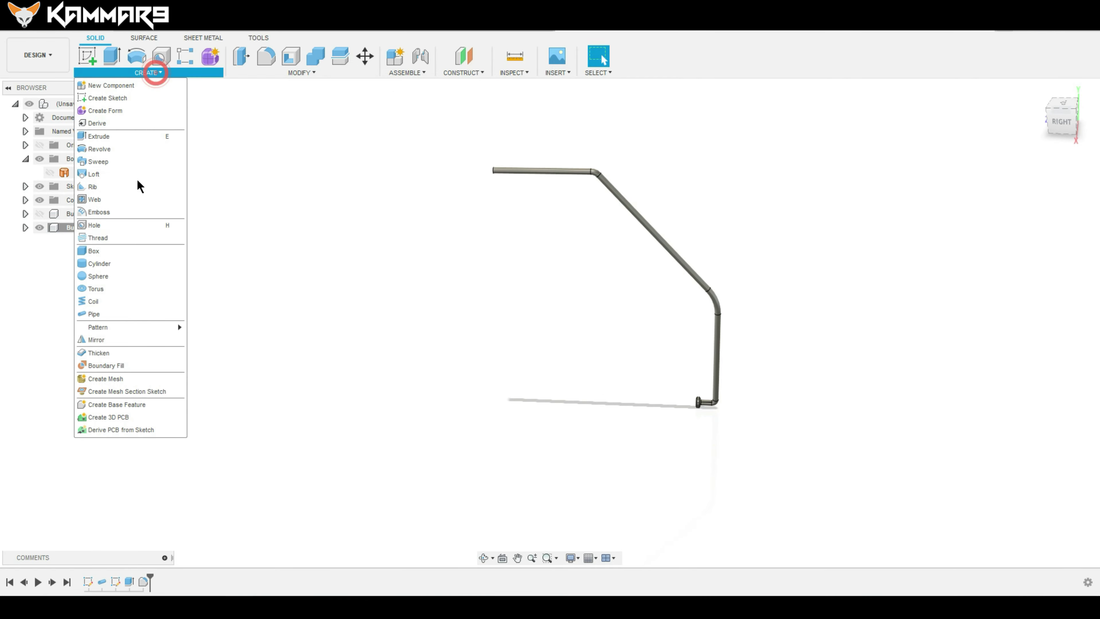
click(97, 338)
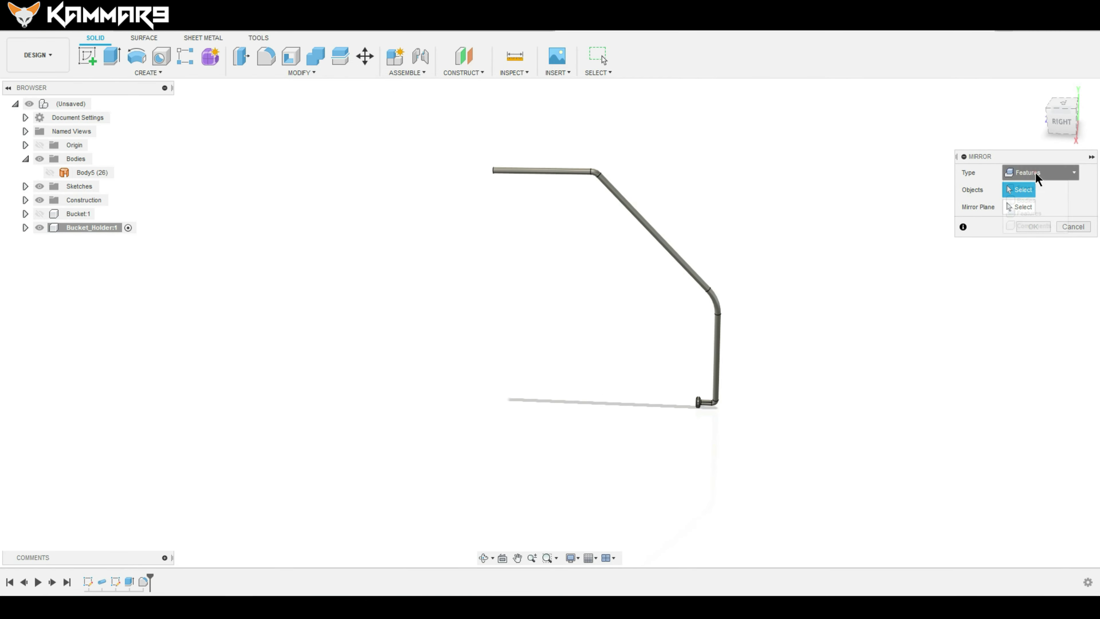
click(1026, 200)
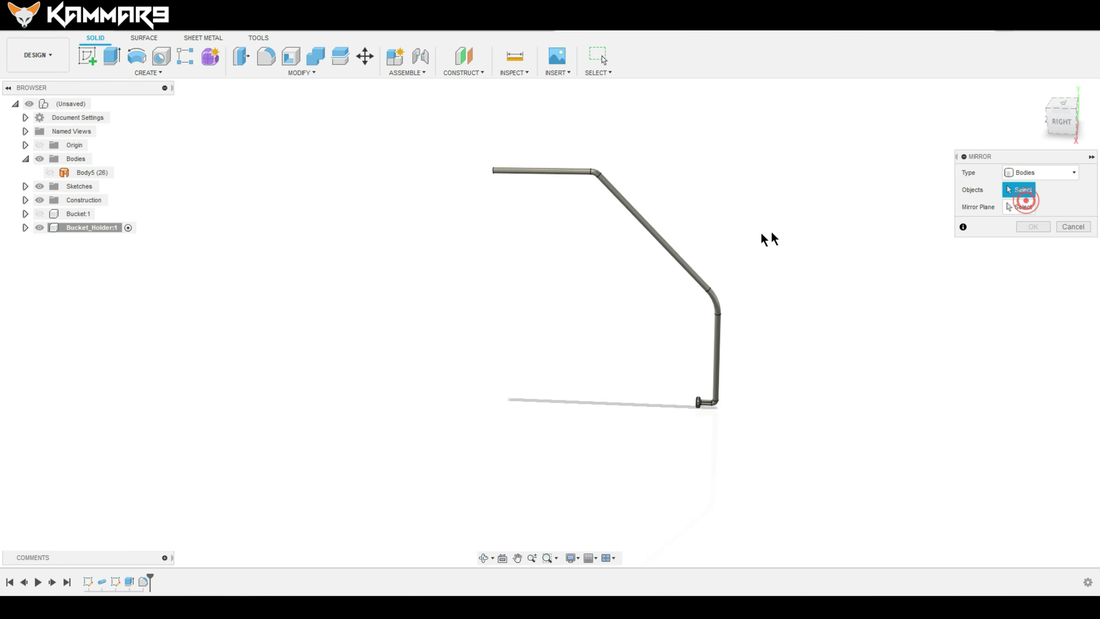
click(686, 265)
mouse_move(803, 227)
shift+middle_down()
mouse_move(477, 184)
mouse_move(478, 322)
shift+middle_up()
scroll(566, 168, up, 5)
scroll(547, 177, up, 3)
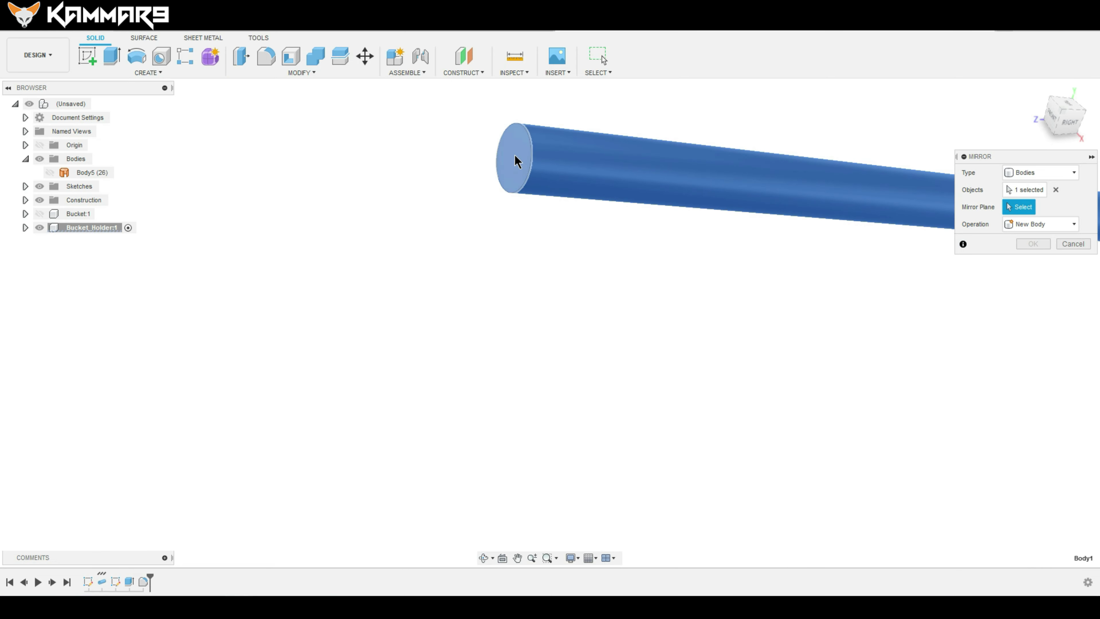
click(516, 161)
scroll(555, 243, down, 8)
scroll(557, 243, down, 3)
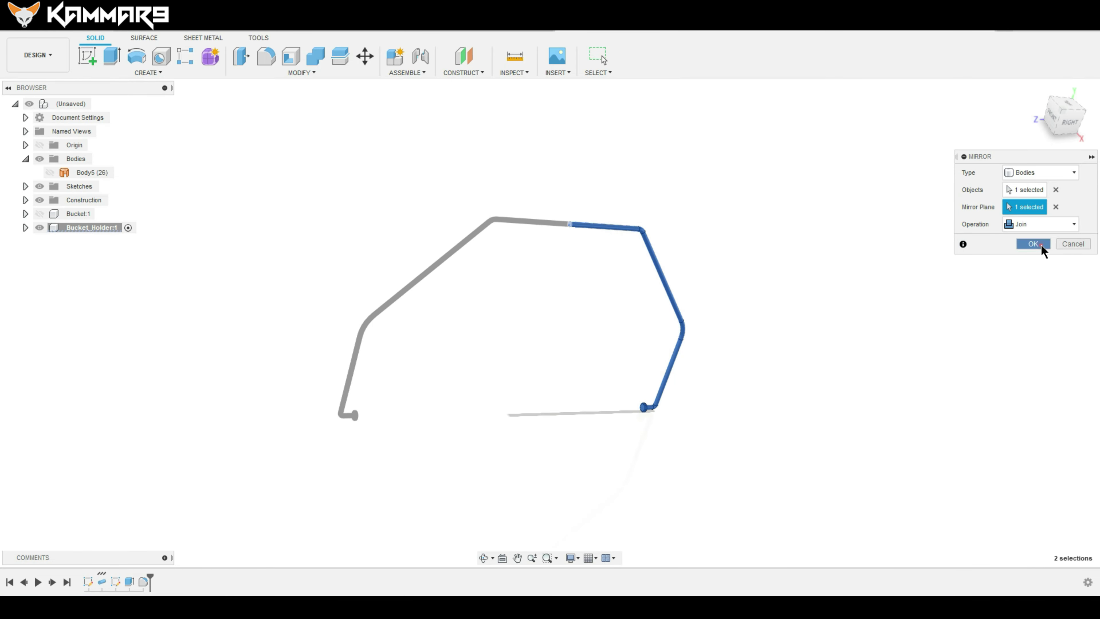
click(1033, 244)
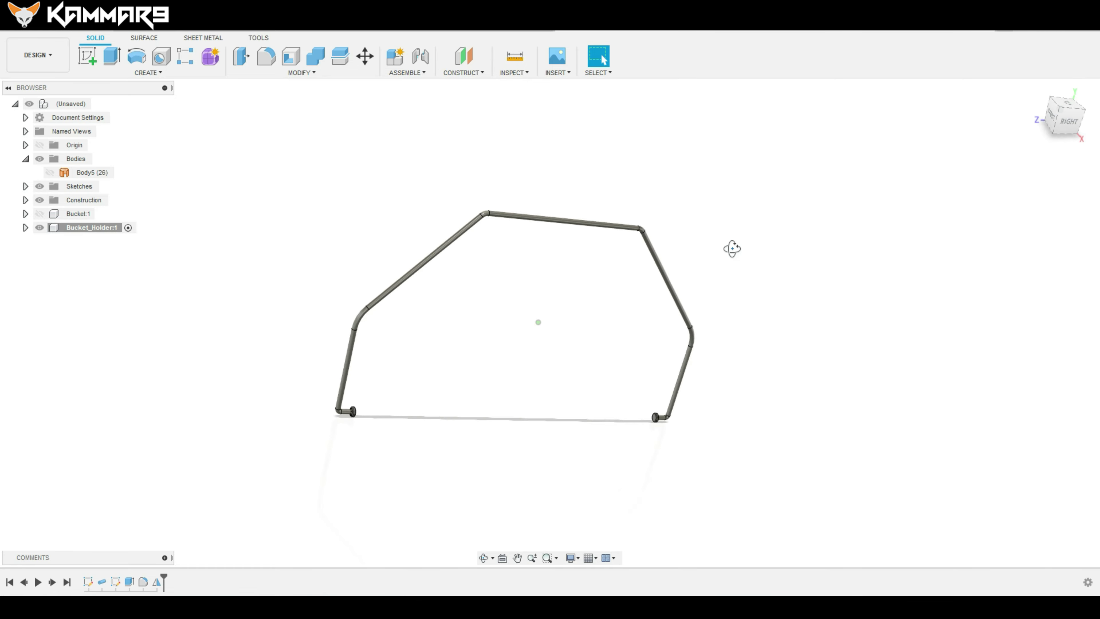
Make Bucket:1 visible again and activate the root (Unsaved) component
shift+middle_drag(749, 266, 641, 234)
click(38, 214)
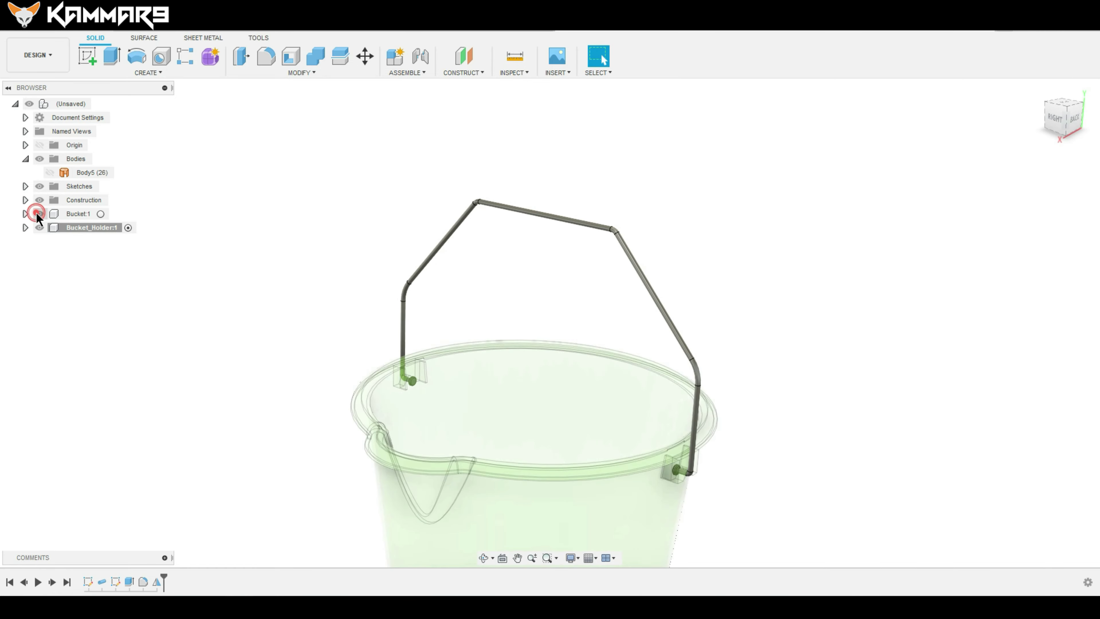
click(99, 104)
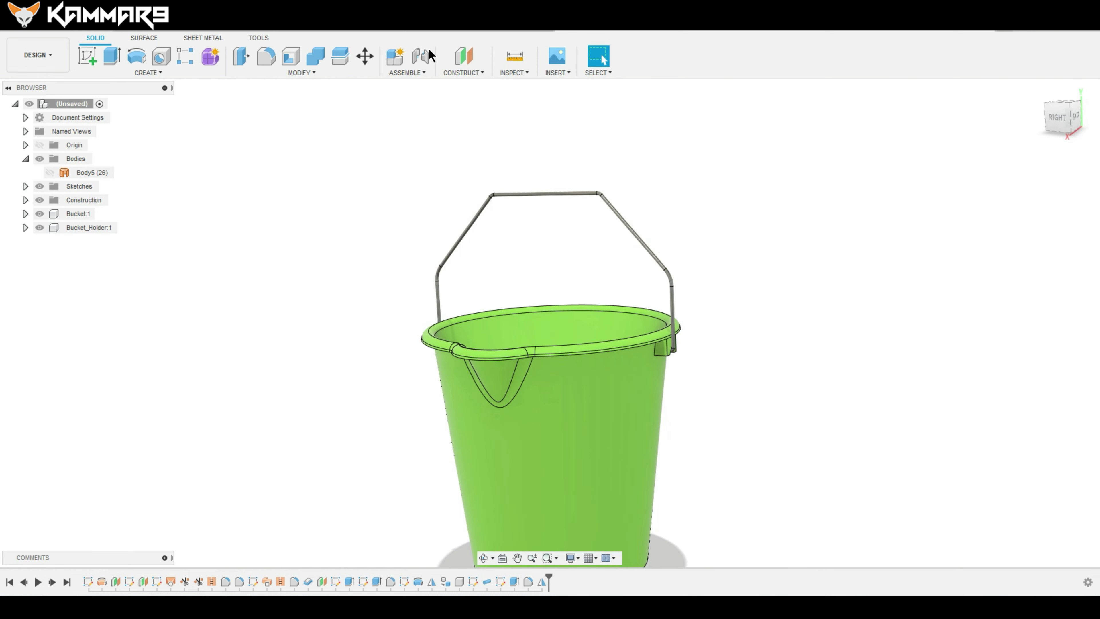
Start a Revolute joint and pick the handle's pivot as its first point
click(422, 55)
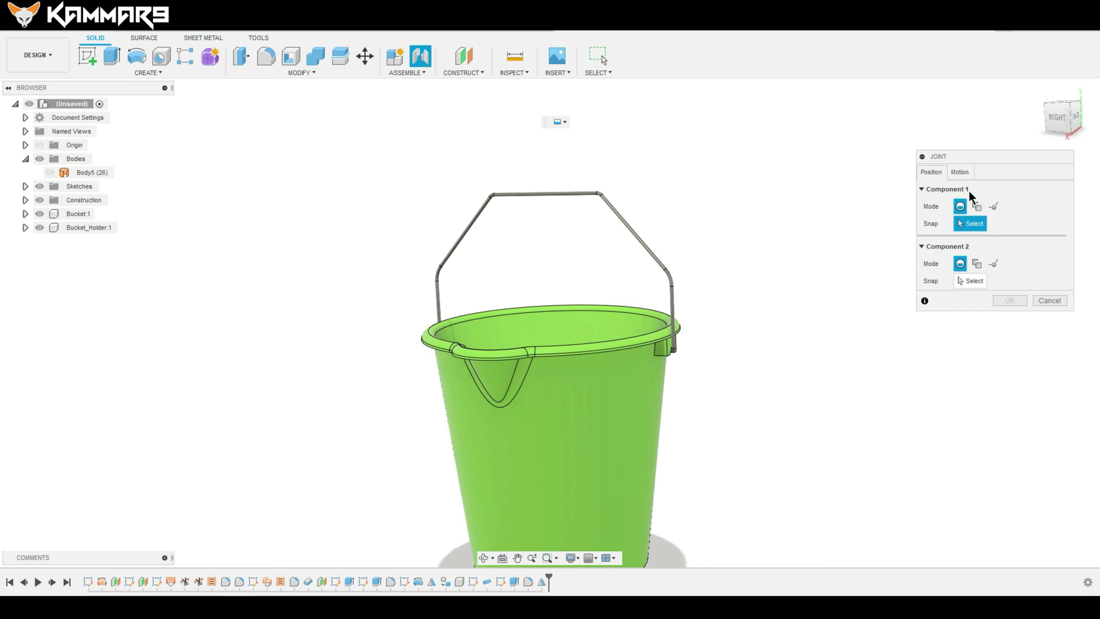
click(960, 173)
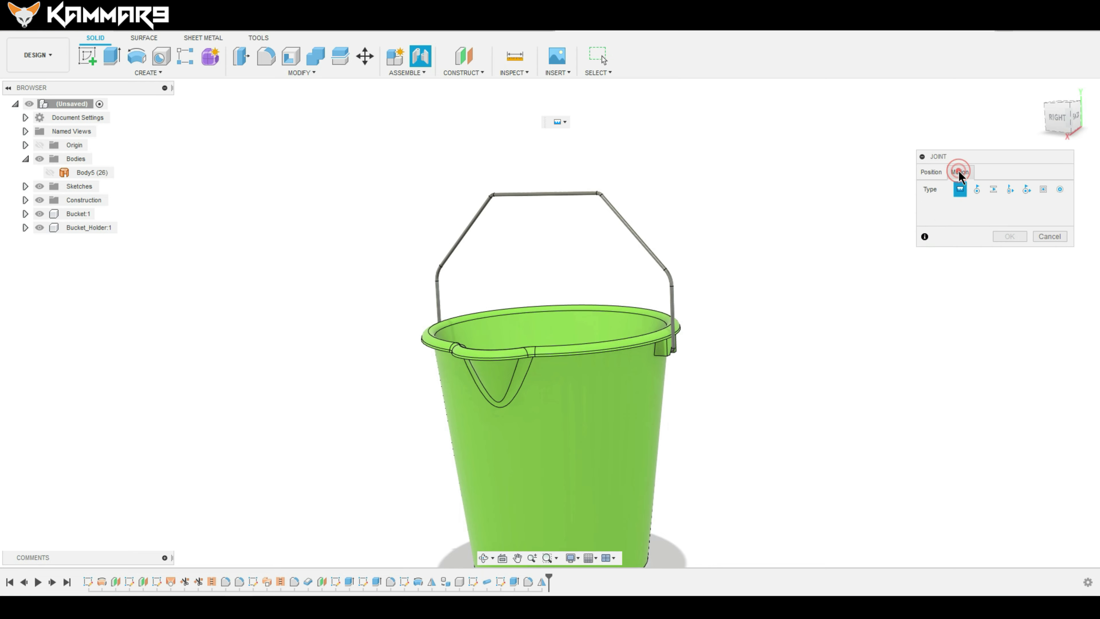
click(977, 191)
click(931, 172)
scroll(688, 363, up, 2)
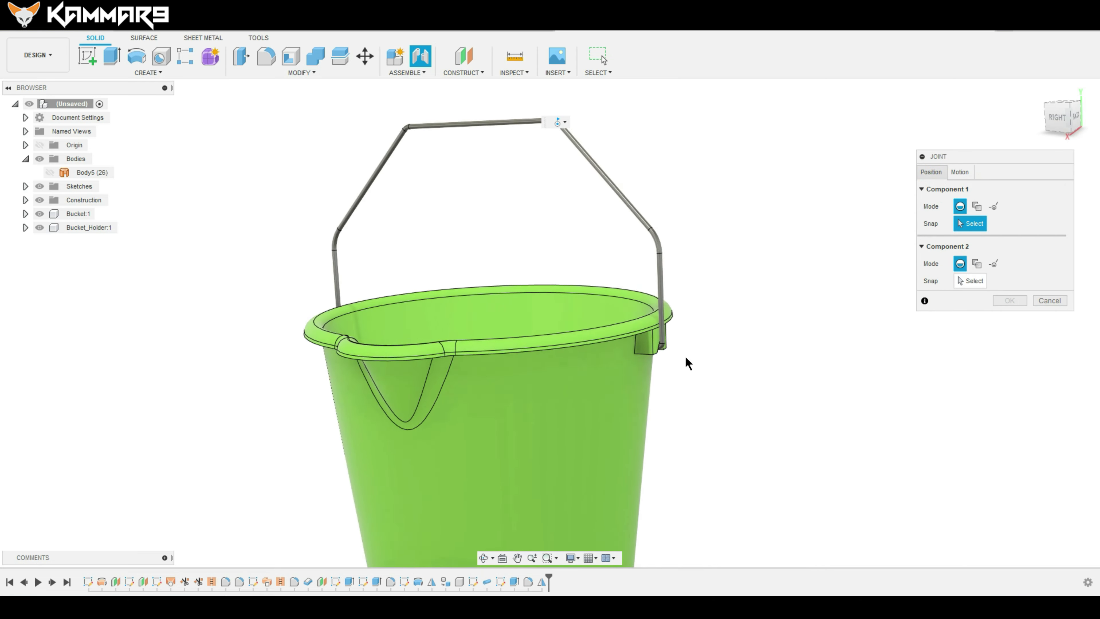
scroll(687, 358, up, 3)
shift+middle_drag(686, 358, 690, 329)
scroll(691, 330, up, 3)
scroll(693, 316, up, 4)
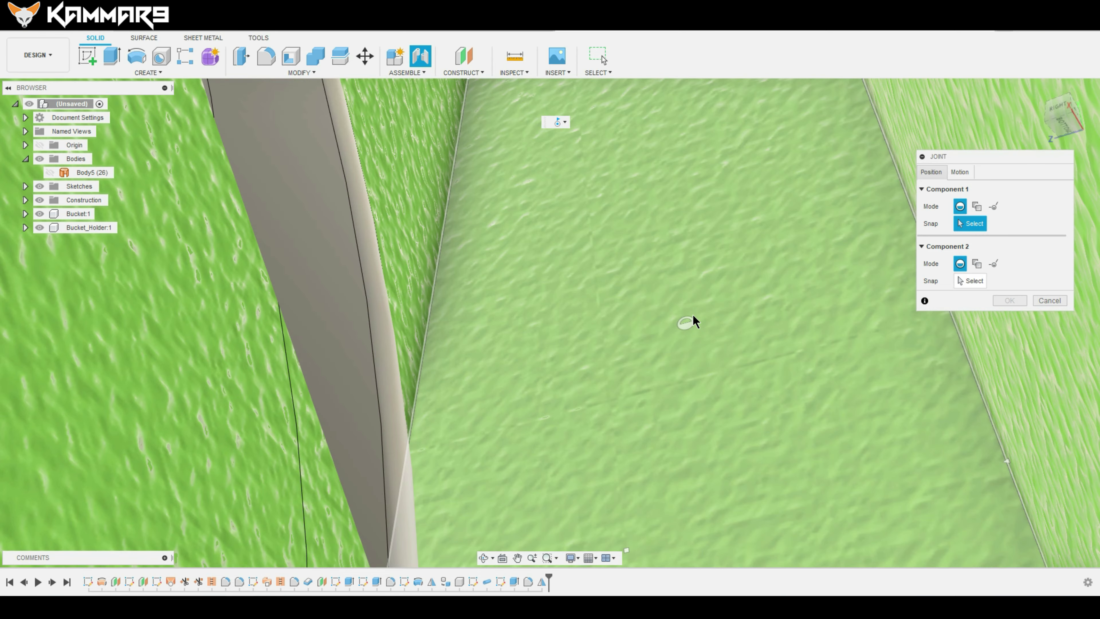
scroll(693, 316, down, 5)
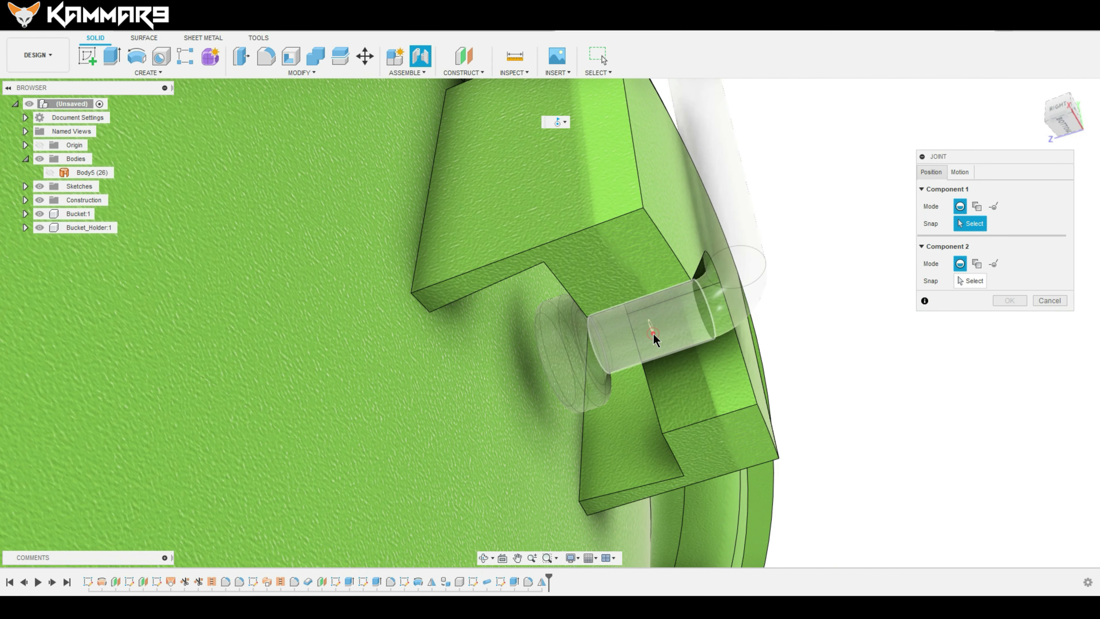
click(653, 335)
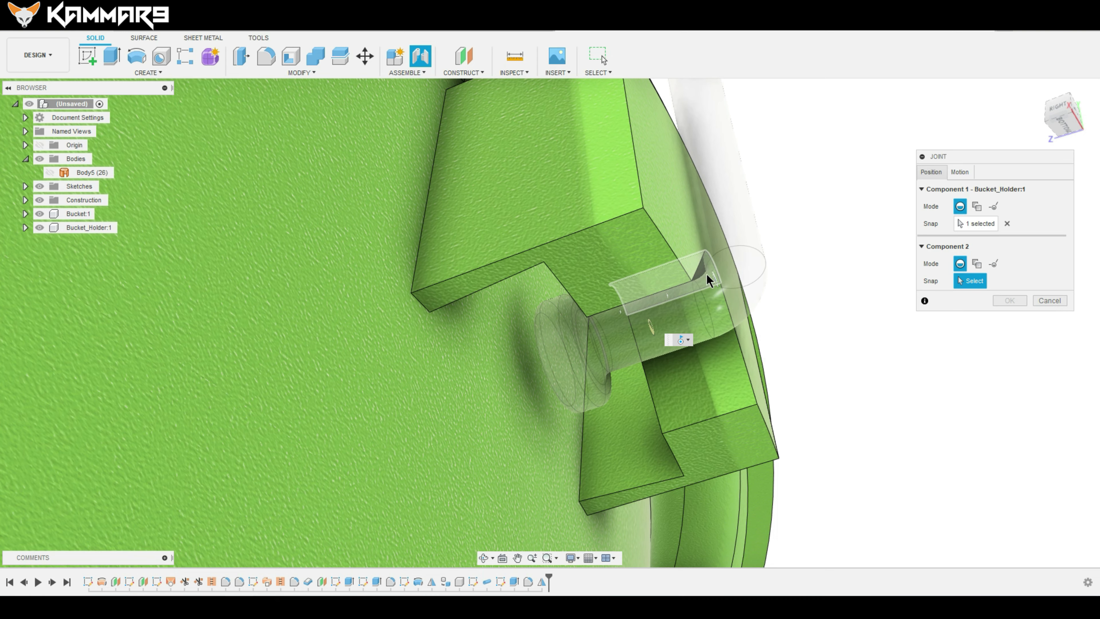
Snap the joint's second point to the bucket lug hole and confirm it
shift+middle_drag(695, 283, 677, 273)
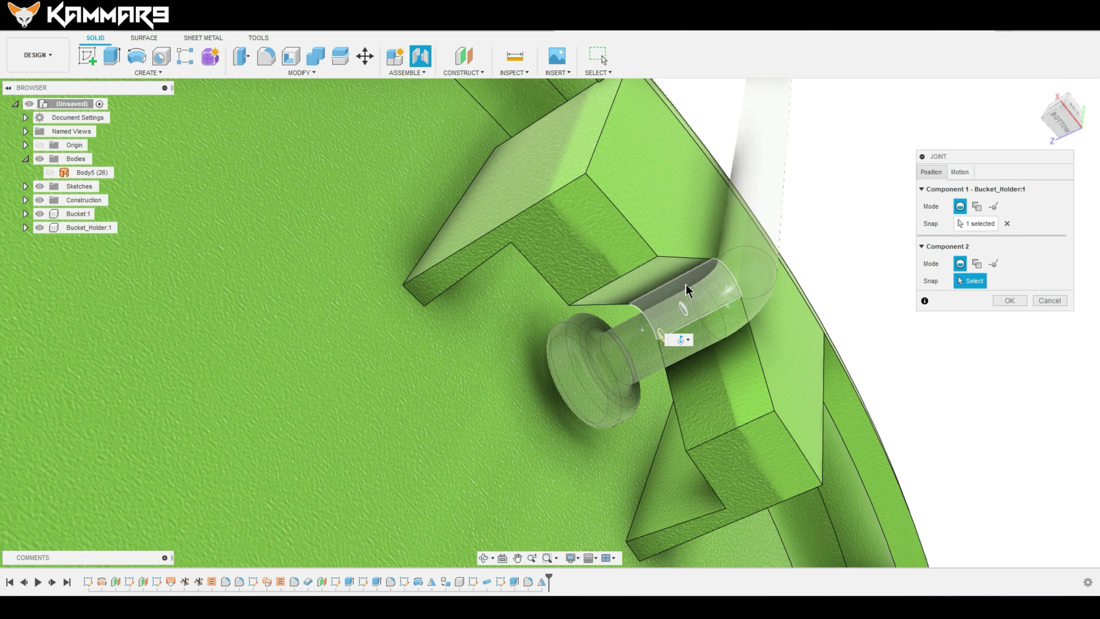
click(685, 309)
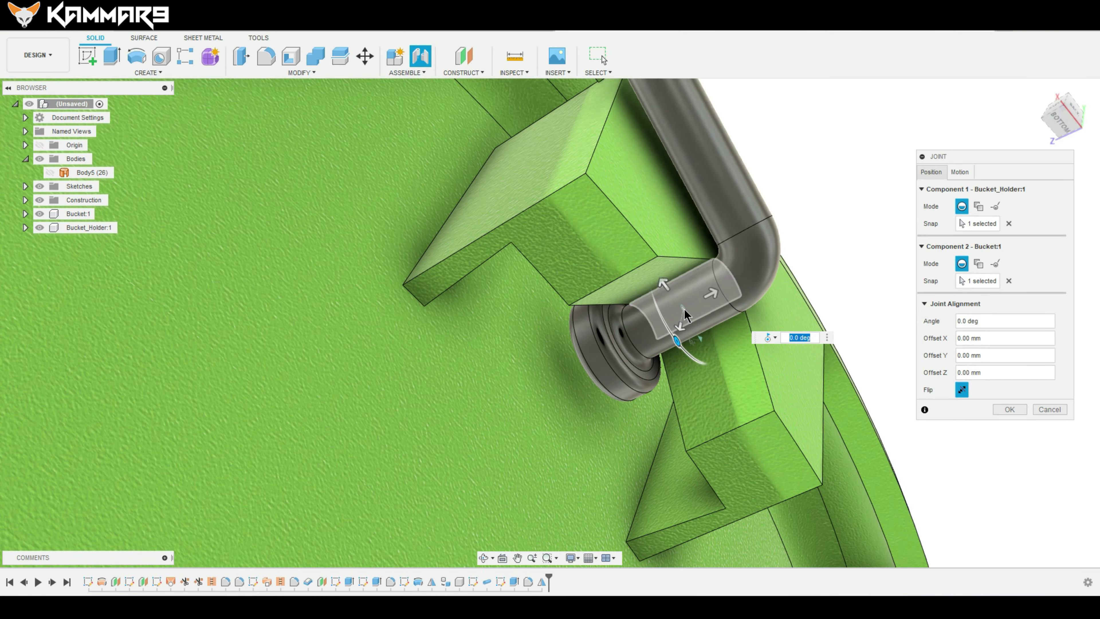
scroll(682, 329, down, 10)
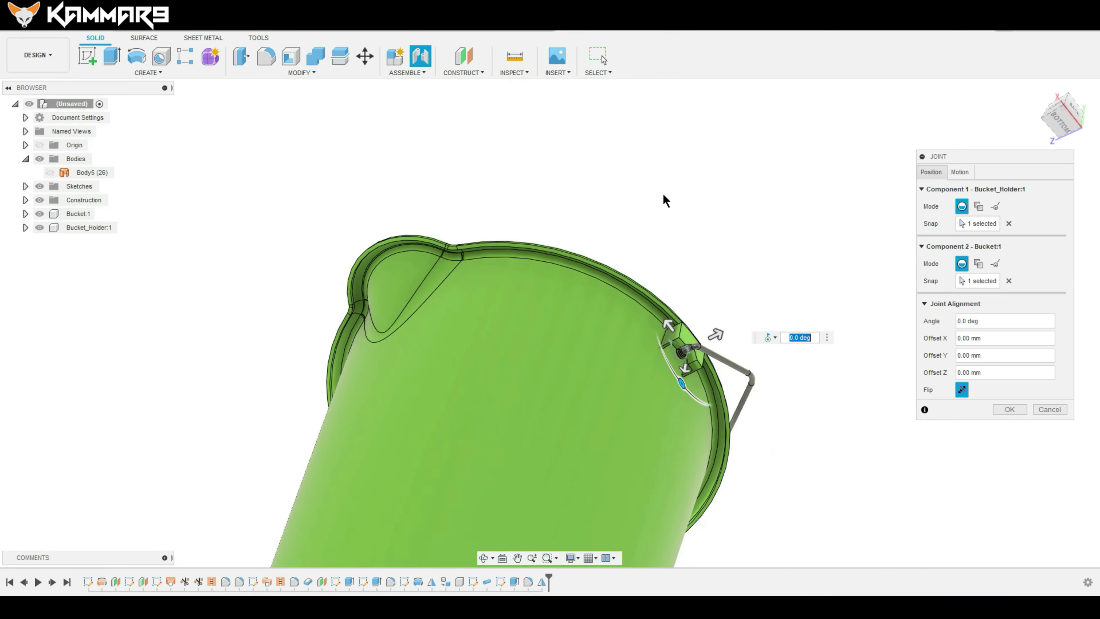
mouse_move(665, 200)
shift+middle_down()
mouse_move(630, 258)
mouse_move(592, 265)
shift+middle_up()
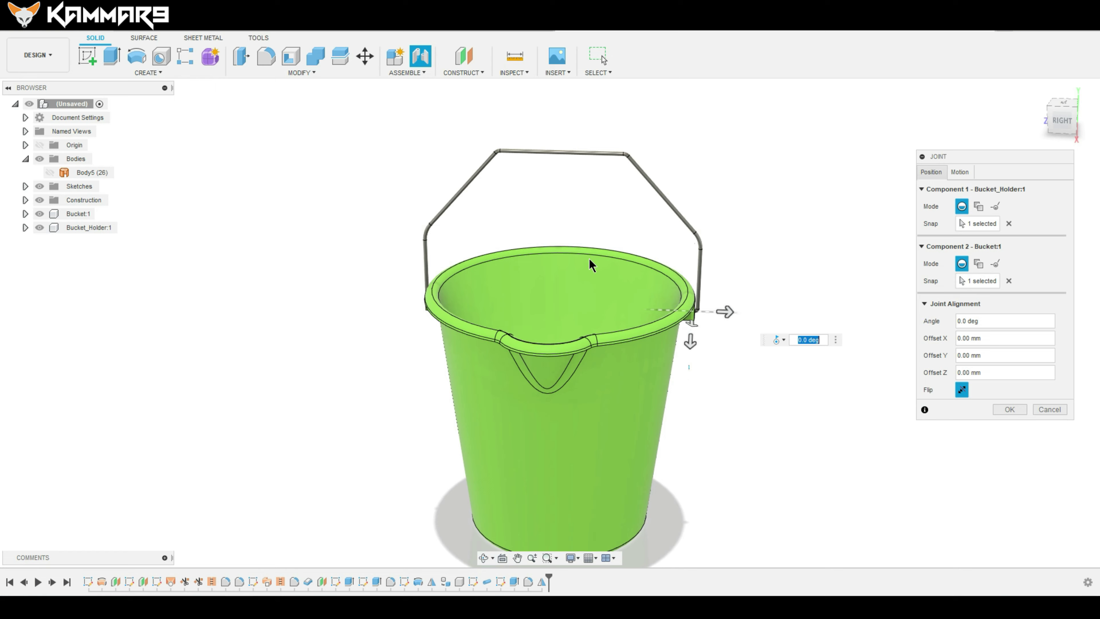
scroll(592, 265, up, 1)
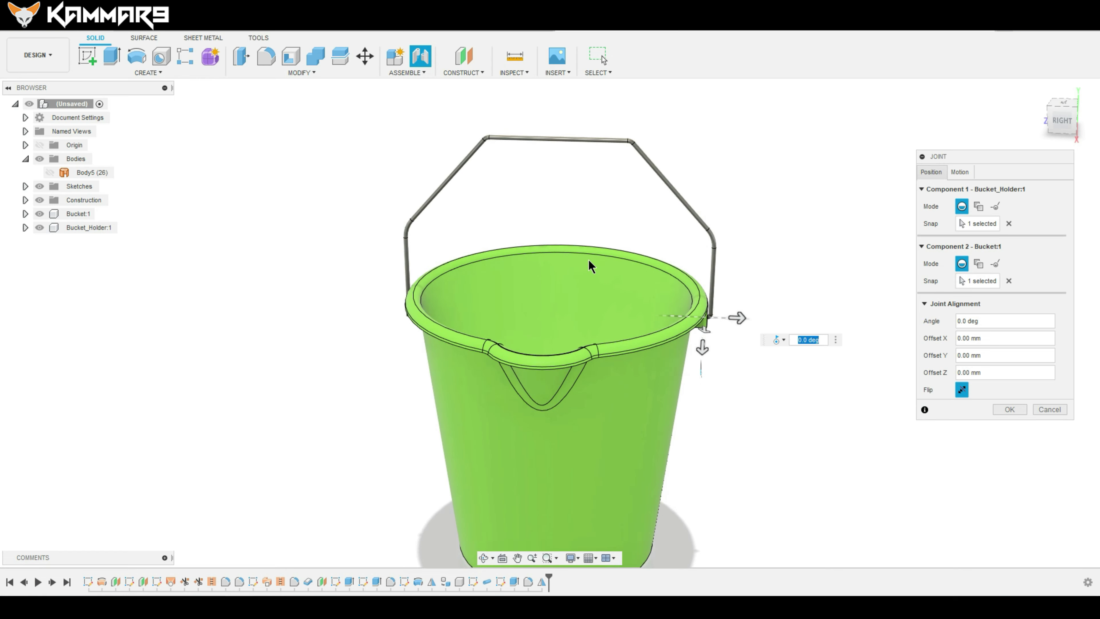
click(1004, 415)
mouse_move(860, 289)
shift+middle_down()
mouse_move(811, 272)
mouse_move(825, 310)
mouse_move(803, 324)
mouse_move(761, 319)
mouse_move(702, 246)
mouse_move(760, 255)
mouse_move(677, 284)
mouse_move(665, 229)
shift+middle_up()
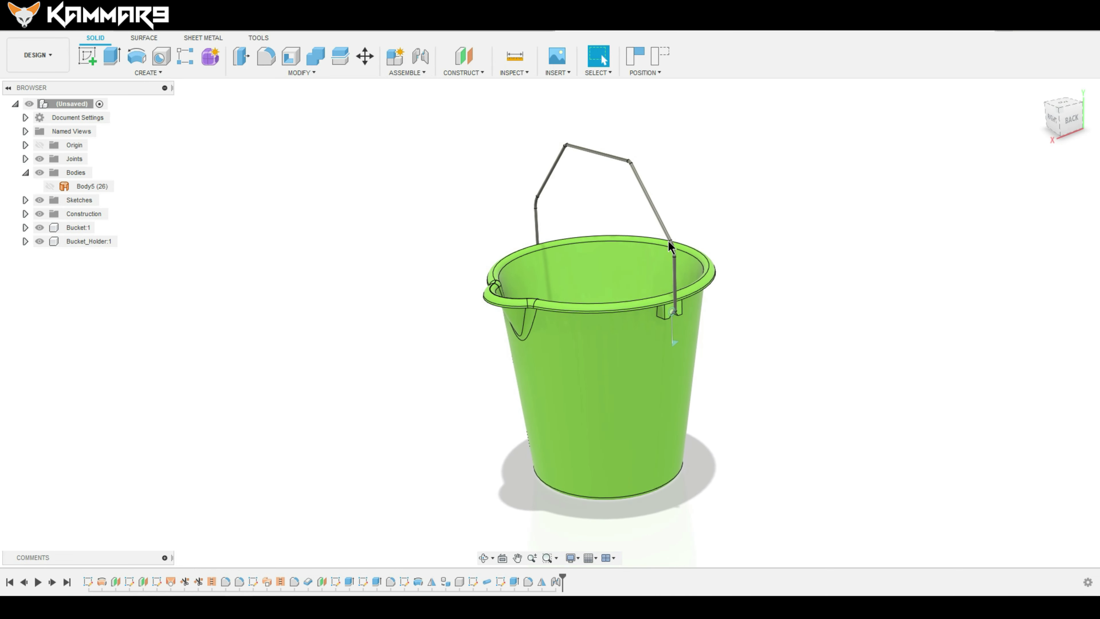
Ground Bucket:1 so it stays fixed in its current position
click(581, 355)
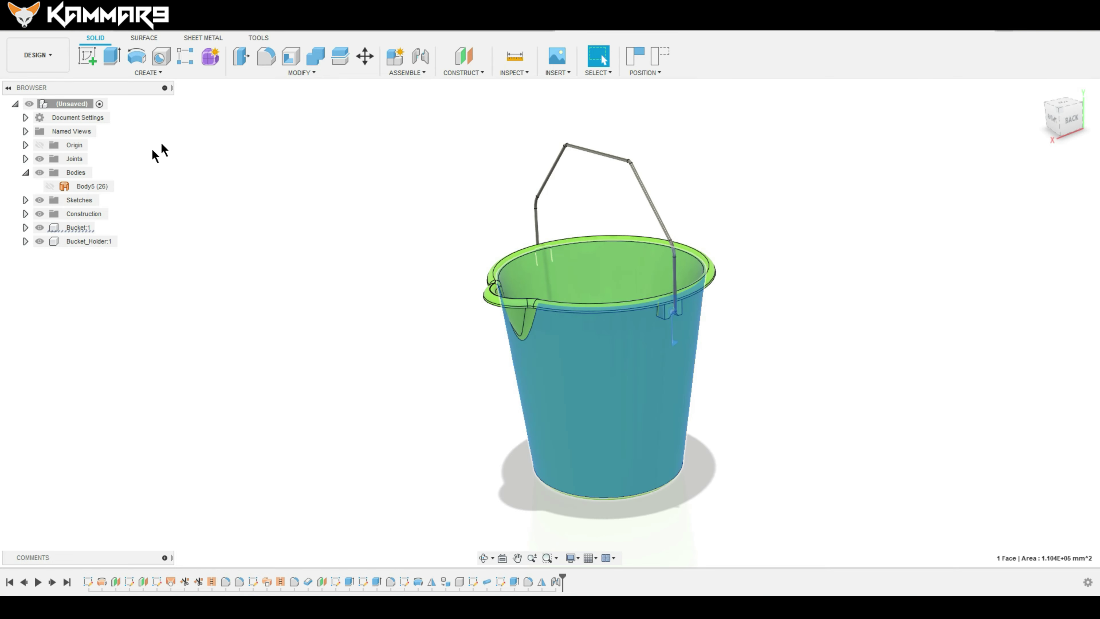
right_click(79, 228)
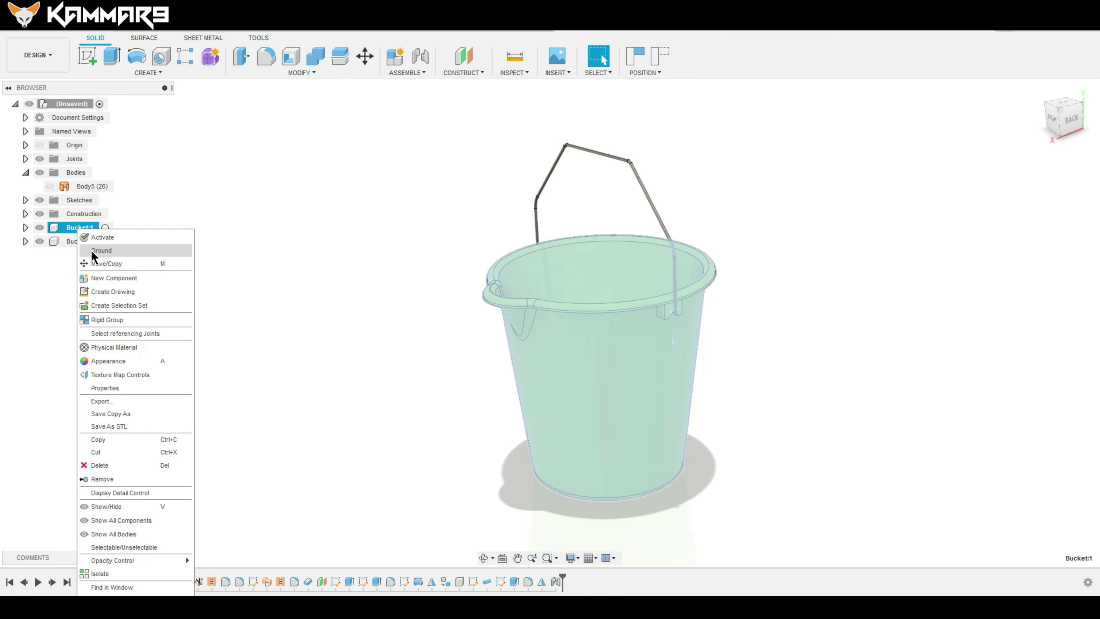
click(114, 250)
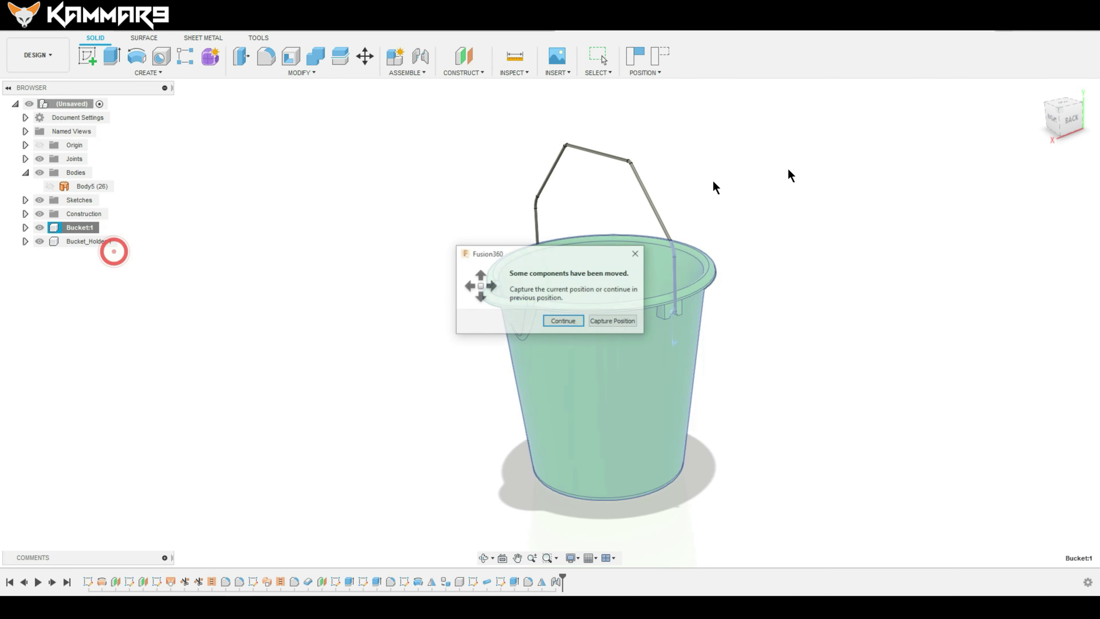
click(563, 321)
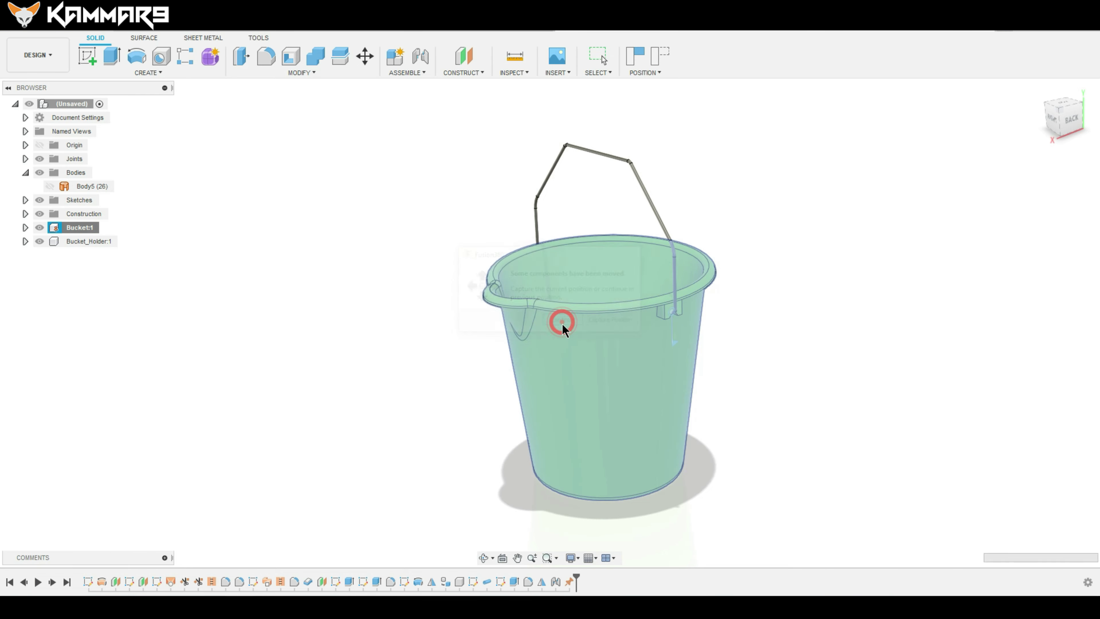
click(768, 220)
Drag the handle to swing it about the lugs, then view the bucket from above
drag(707, 232, 643, 263)
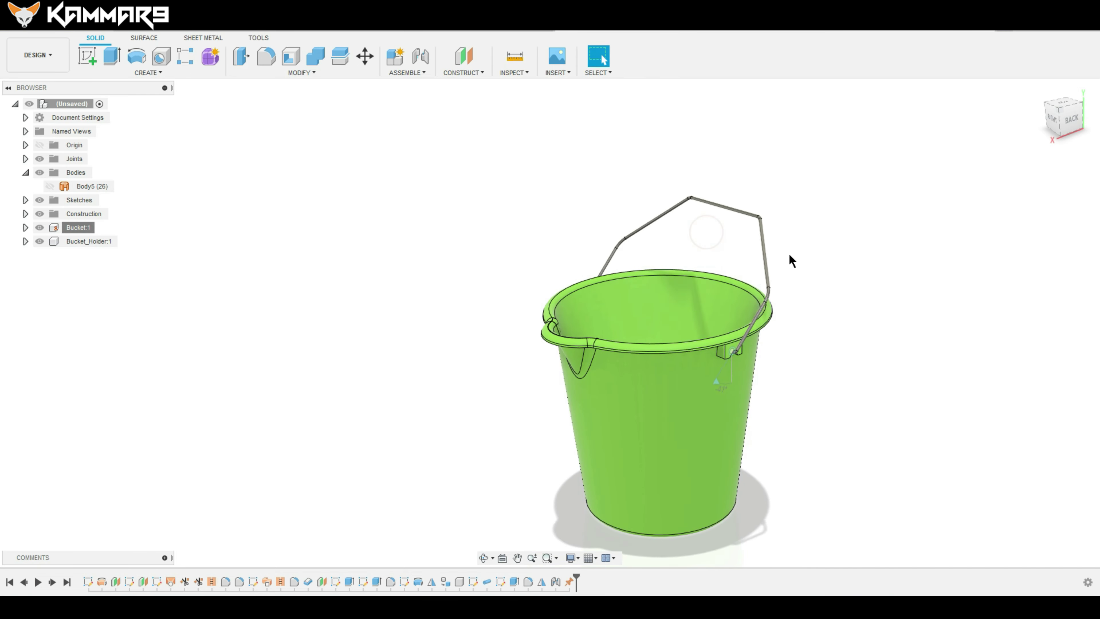
drag(774, 252, 632, 314)
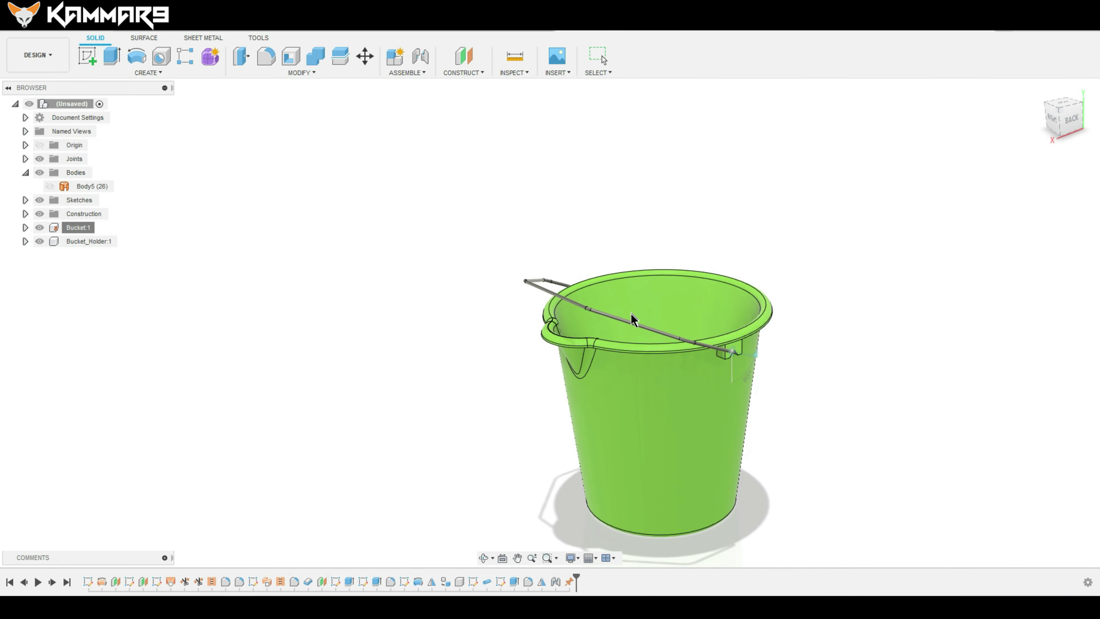
mouse_move(754, 344)
shift+middle_down()
mouse_move(776, 287)
mouse_move(786, 316)
mouse_move(749, 263)
shift+middle_up()
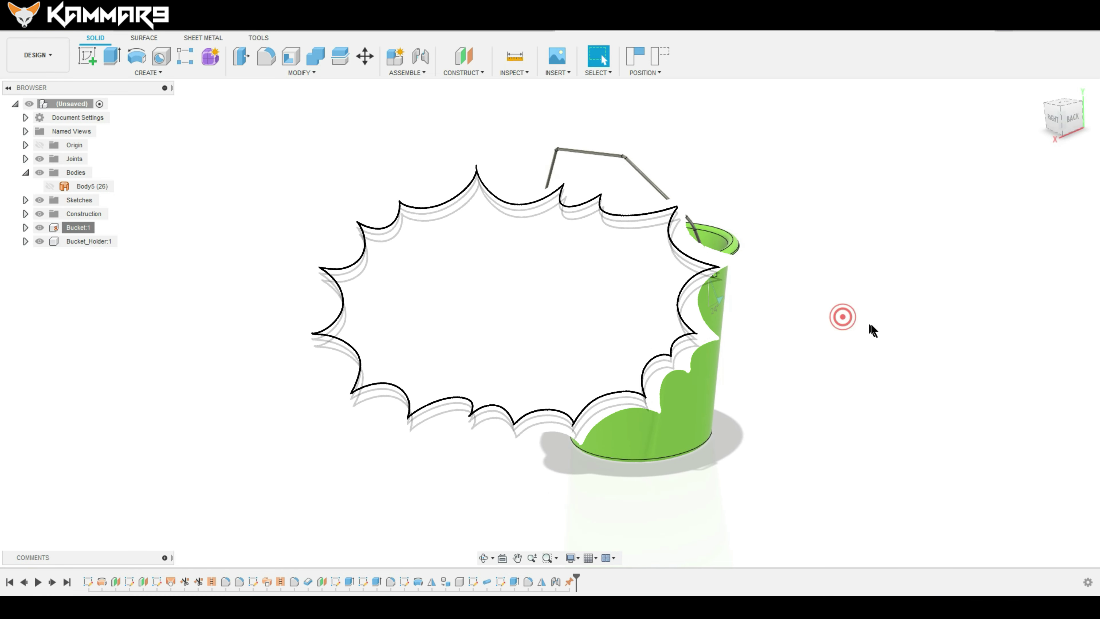
mouse_move(914, 345)
shift+middle_down()
mouse_move(803, 341)
mouse_move(533, 385)
mouse_move(546, 434)
mouse_move(522, 381)
shift+middle_up()
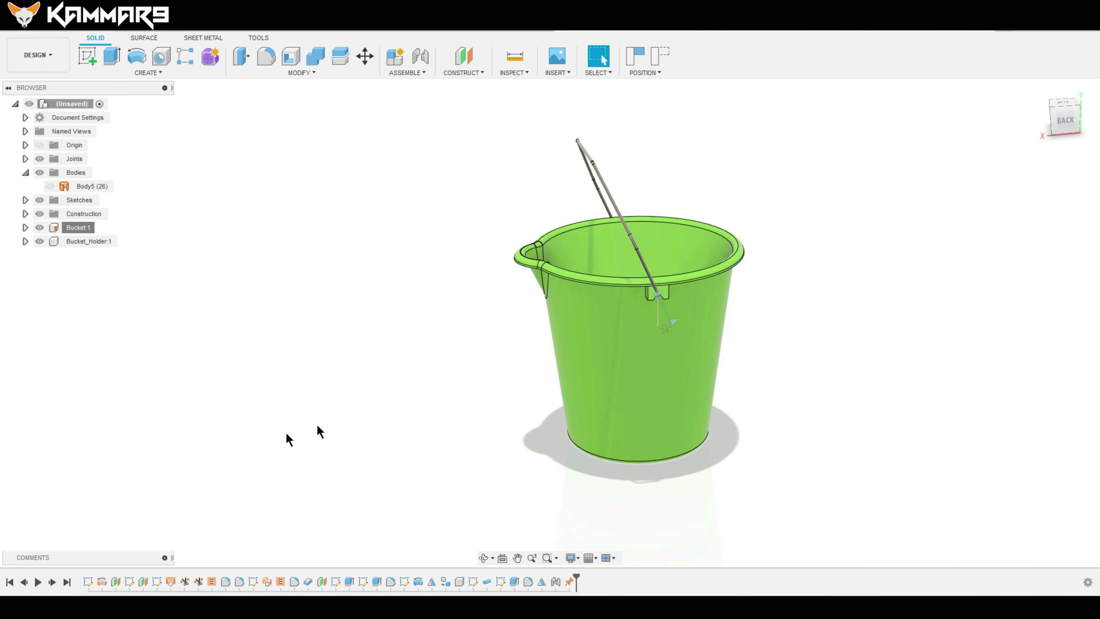
click(37, 582)
mouse_move(502, 366)
shift+middle_down()
mouse_move(536, 354)
mouse_move(515, 379)
shift+middle_up()
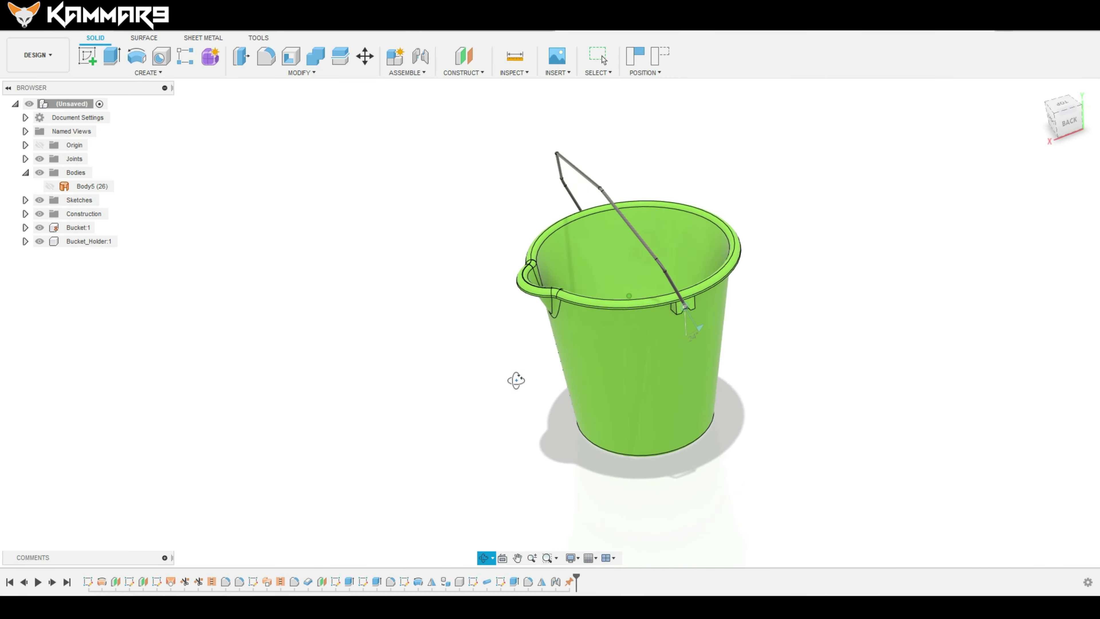